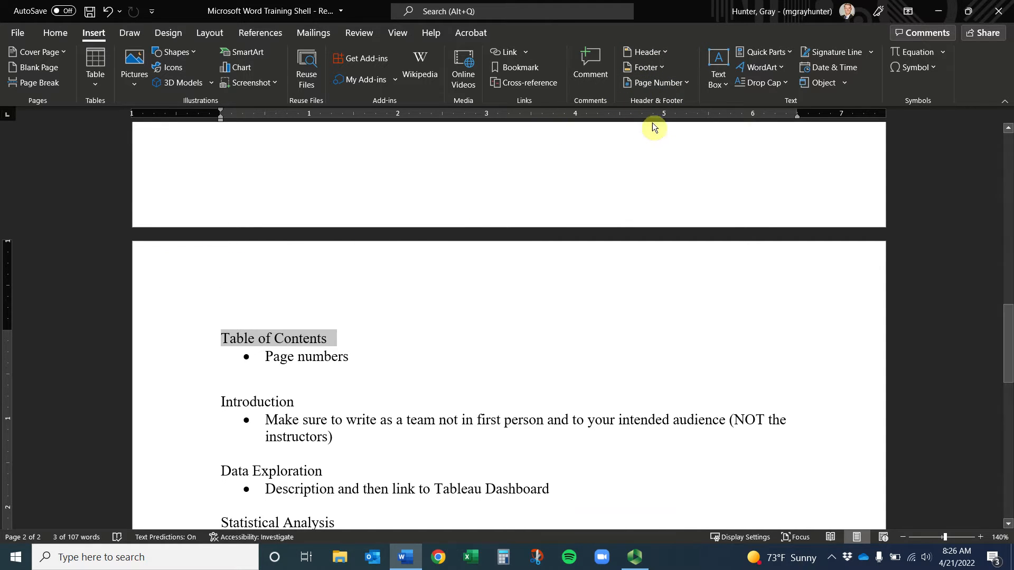
Check Format Page Numbers, toggling Include chapter number on and off, and leave the numbering unchanged
left_click(682, 88)
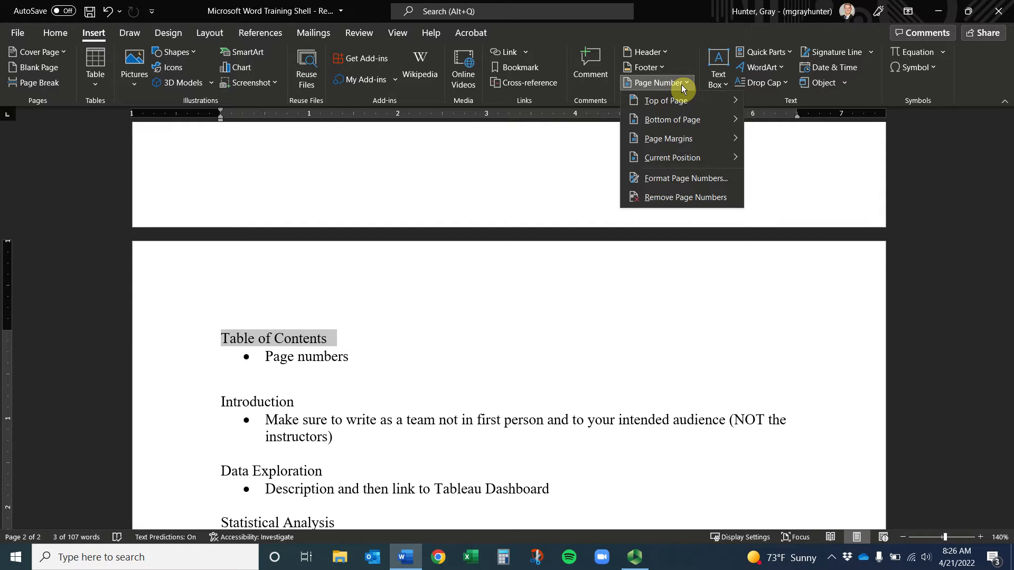
mouse_move(685, 102)
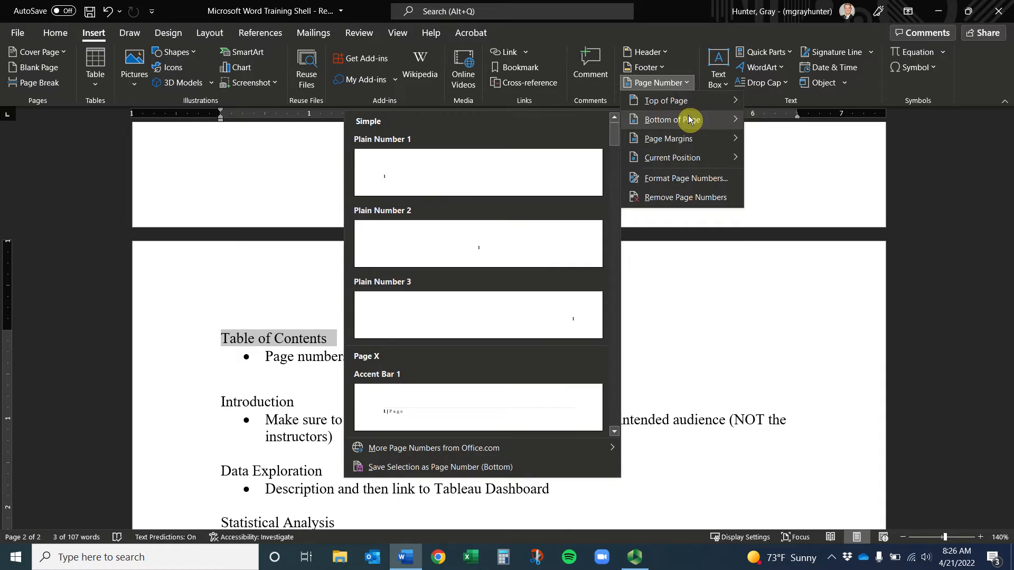
mouse_move(690, 145)
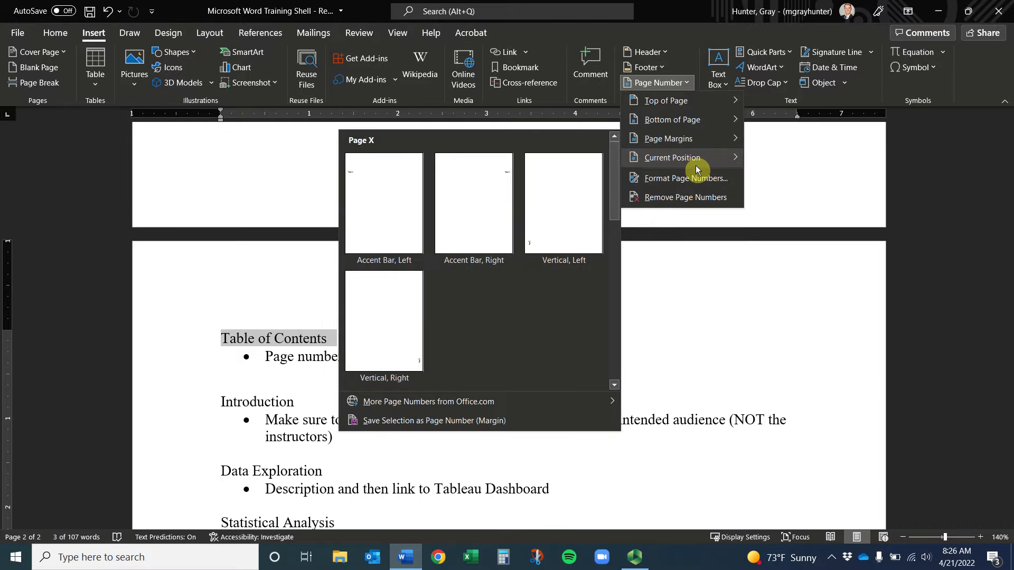
mouse_move(697, 167)
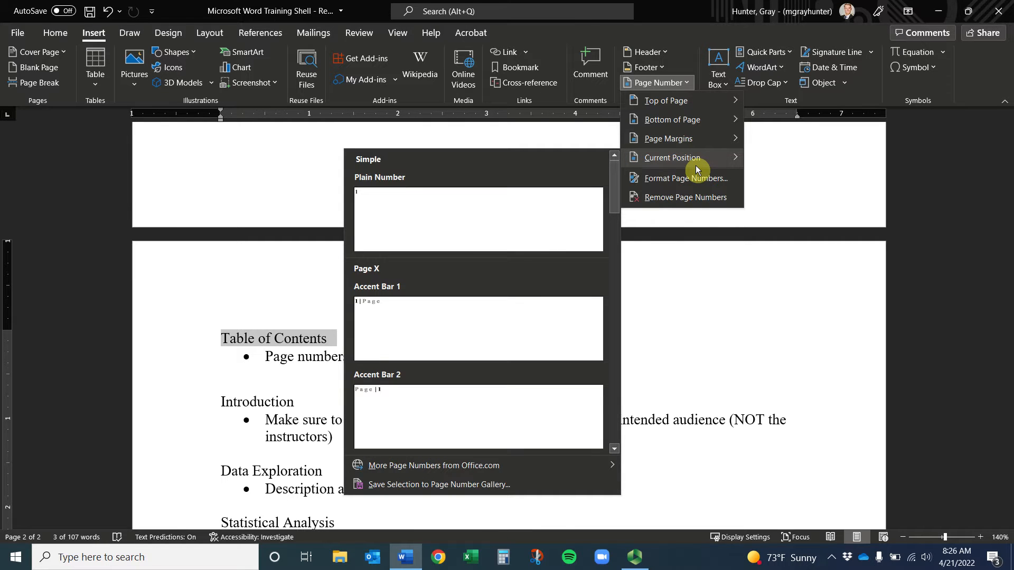
left_click(701, 182)
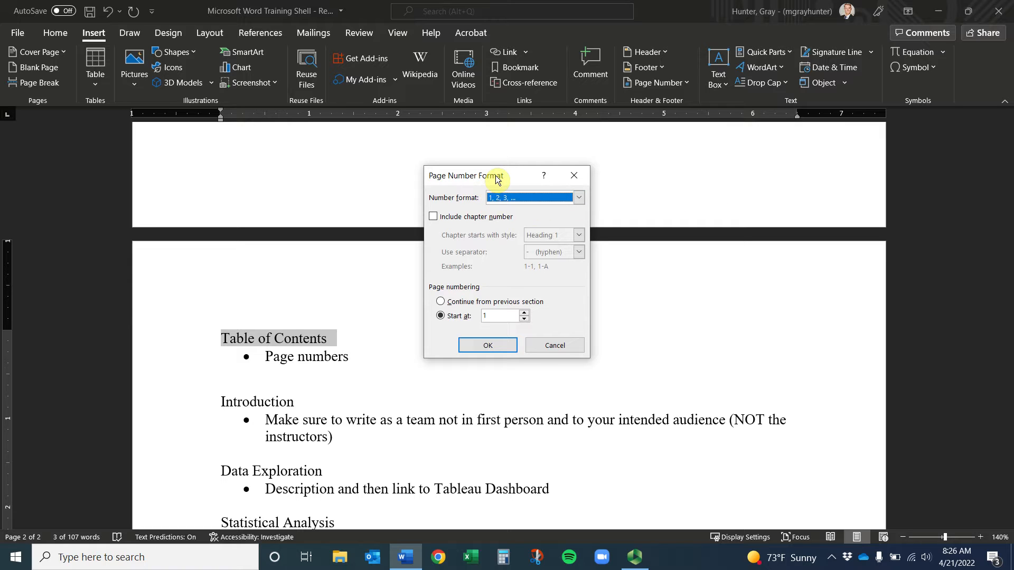
left_click(451, 223)
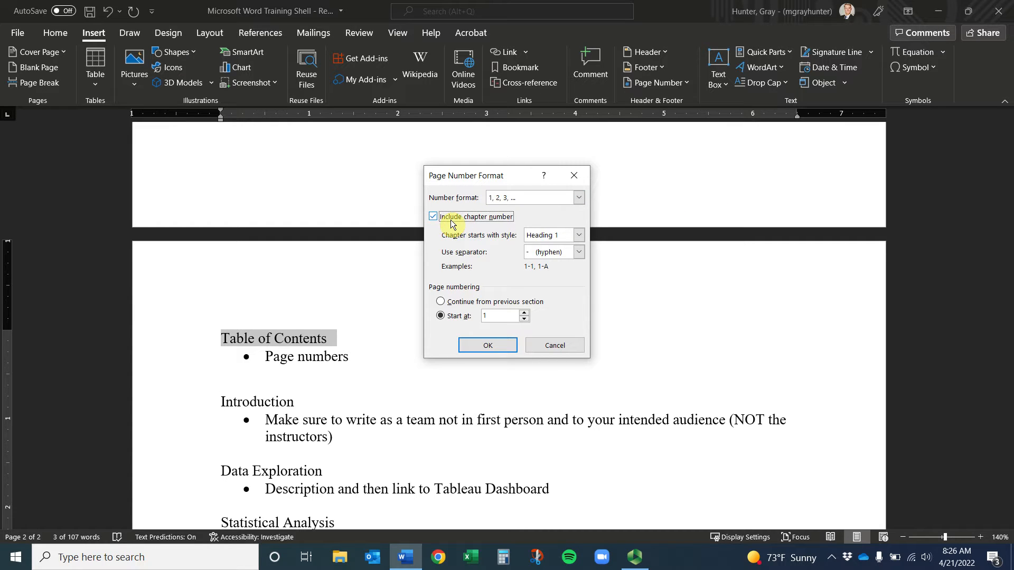
left_click(452, 223)
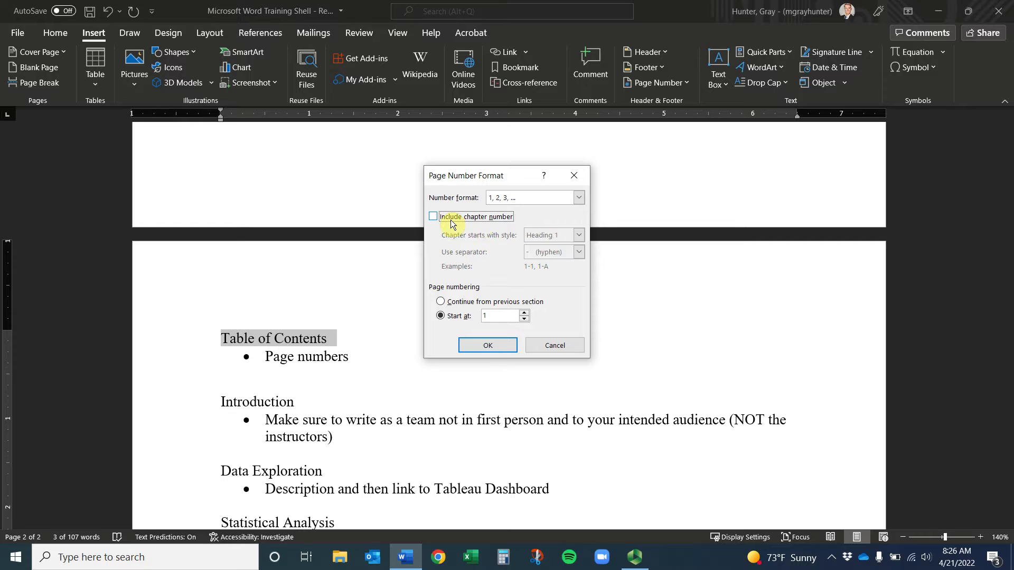
left_click(574, 180)
Insert the Accent Bar 2 page number with a Page label at the bottom of the page
left_click(688, 86)
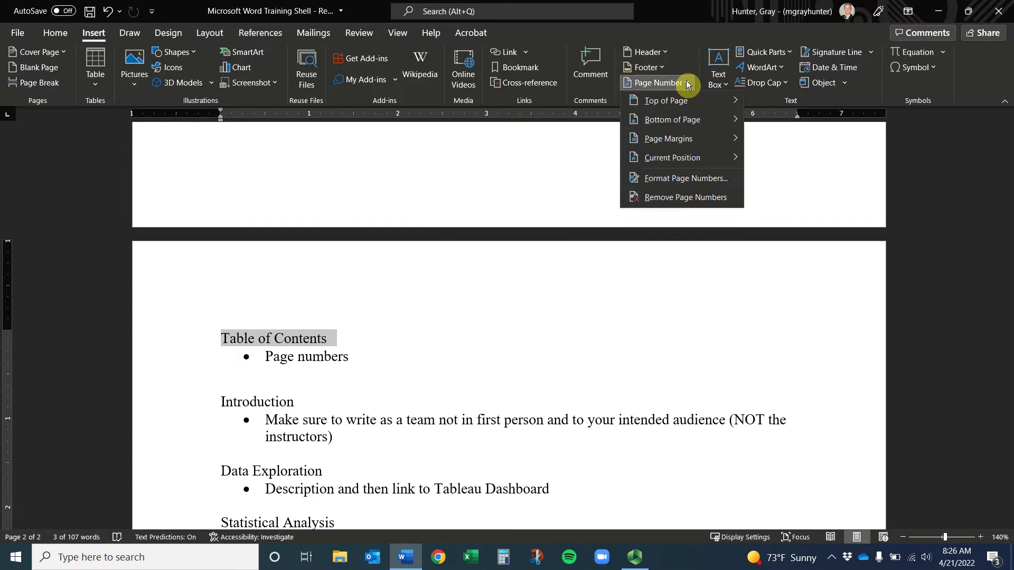
mouse_move(690, 120)
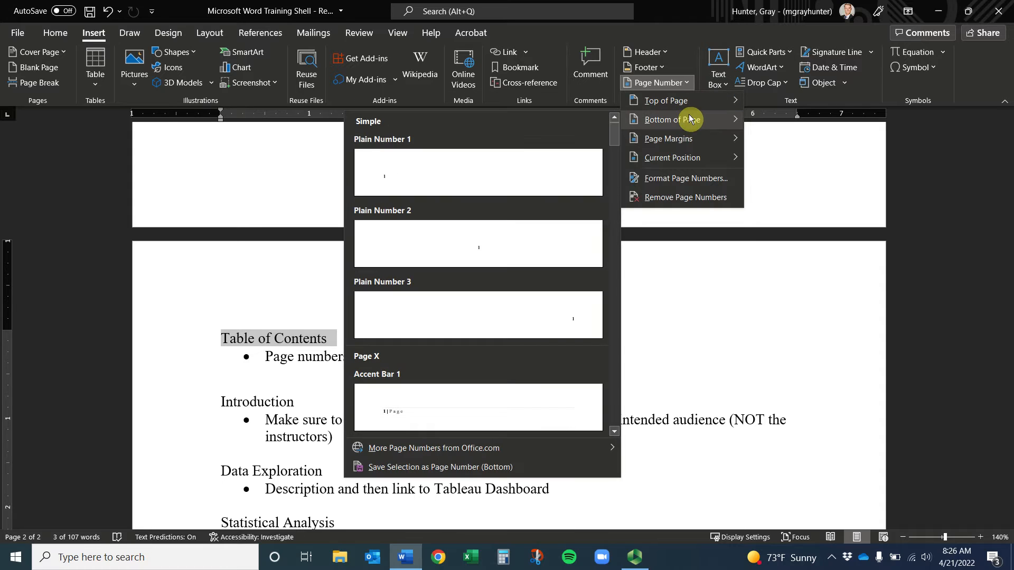
left_click_drag(614, 134, 618, 157)
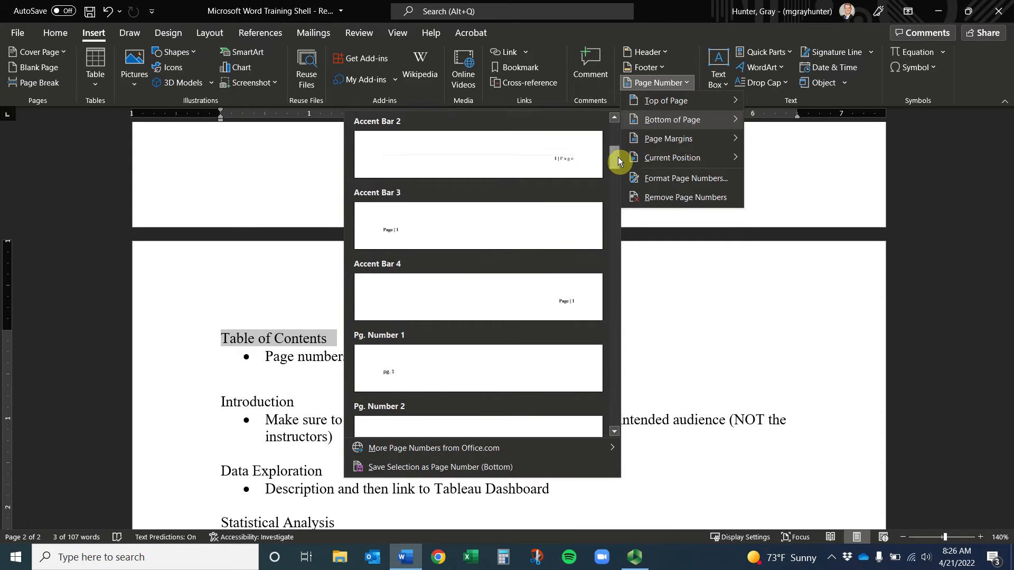
left_click(545, 159)
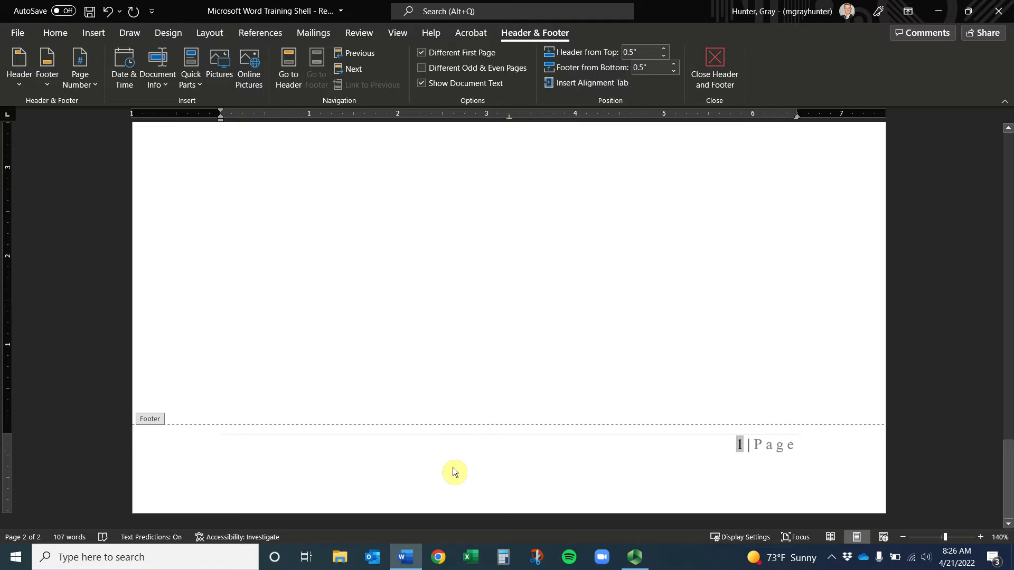
Close the footer, then reopen the second page's footer for editing
scroll(494, 348, "up", 10)
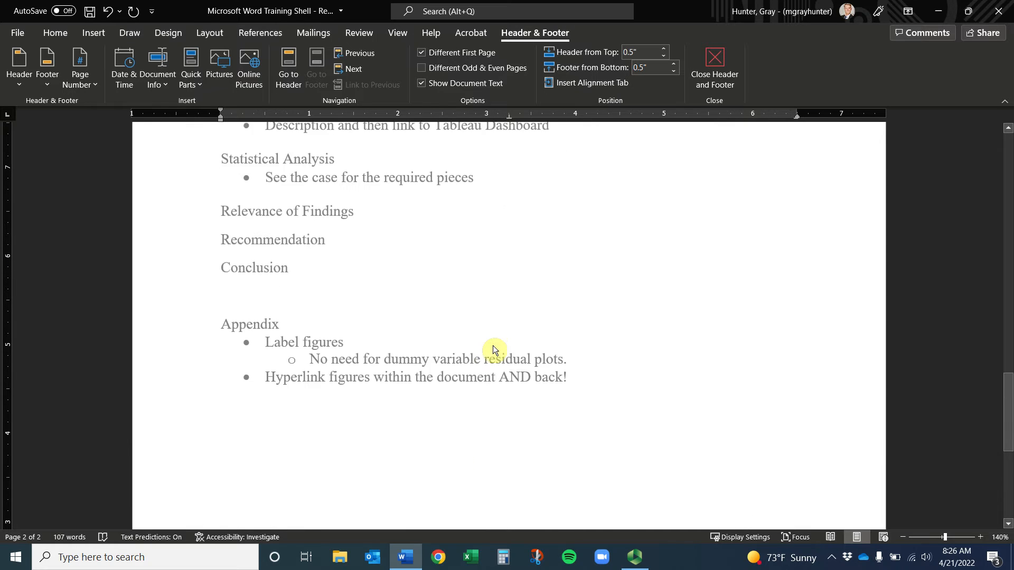
scroll(492, 346, "up", 12)
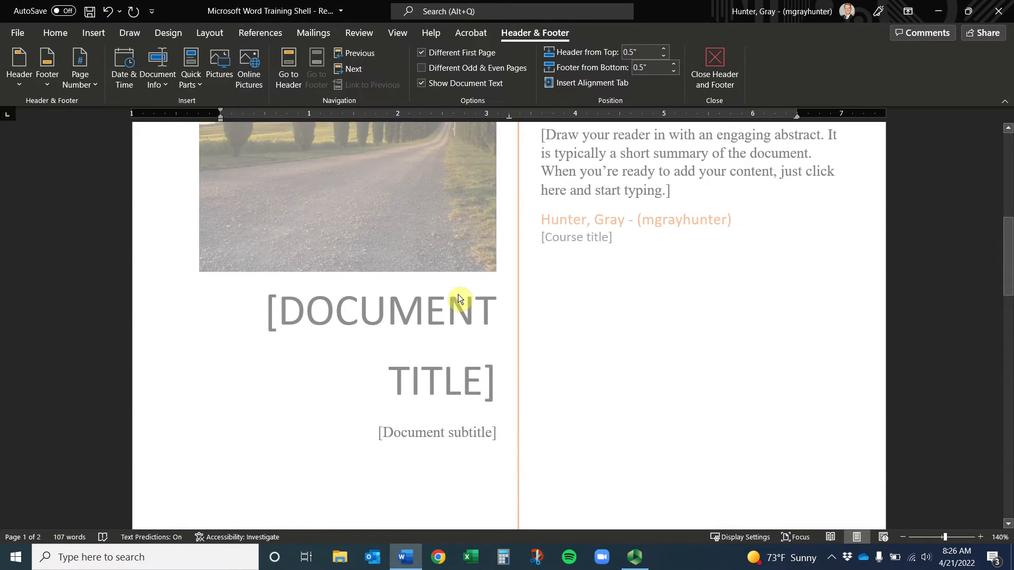
scroll(504, 312, "down", 12)
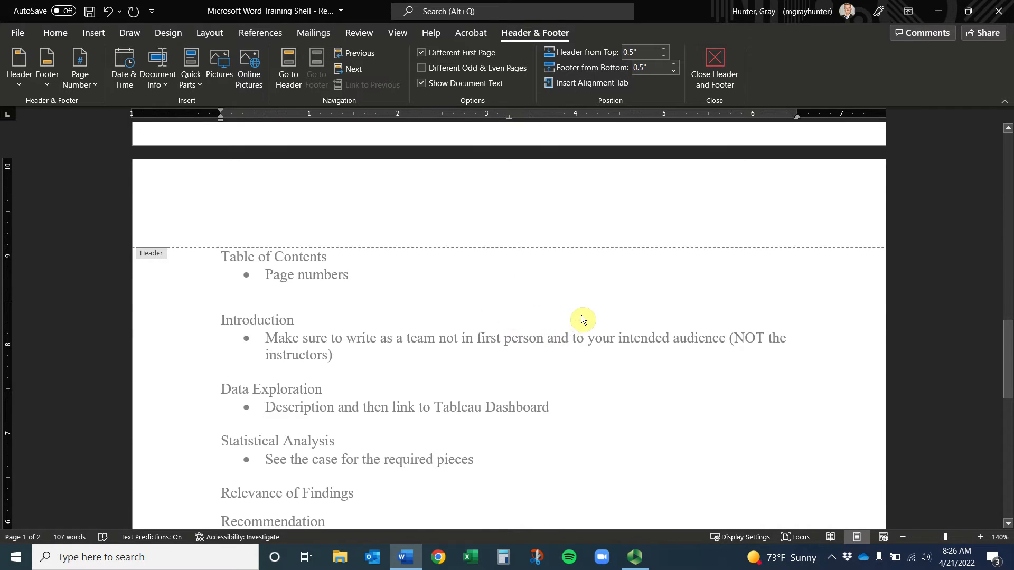
scroll(585, 314, "down", 6)
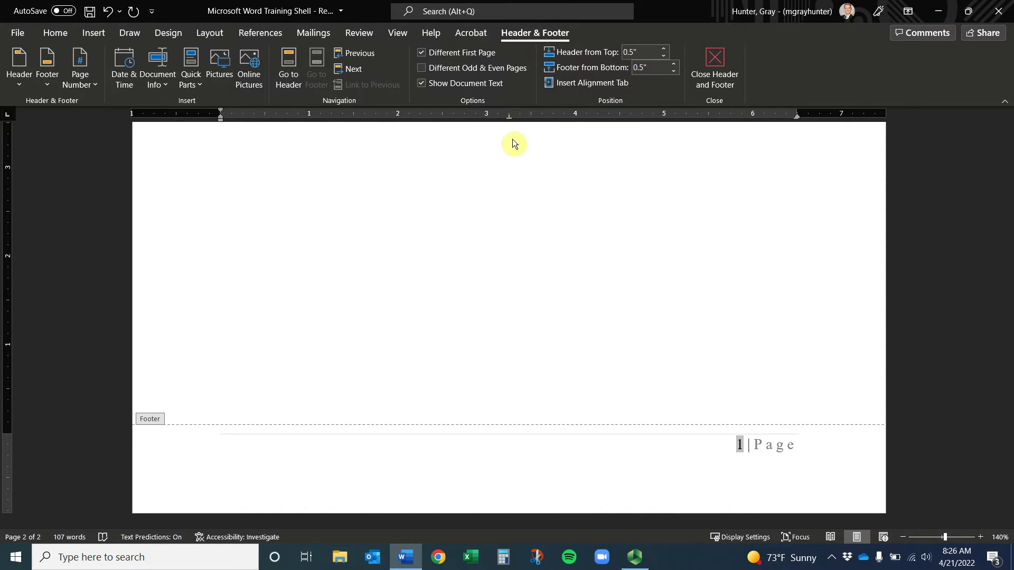
left_click(710, 71)
scroll(601, 280, "down", 10)
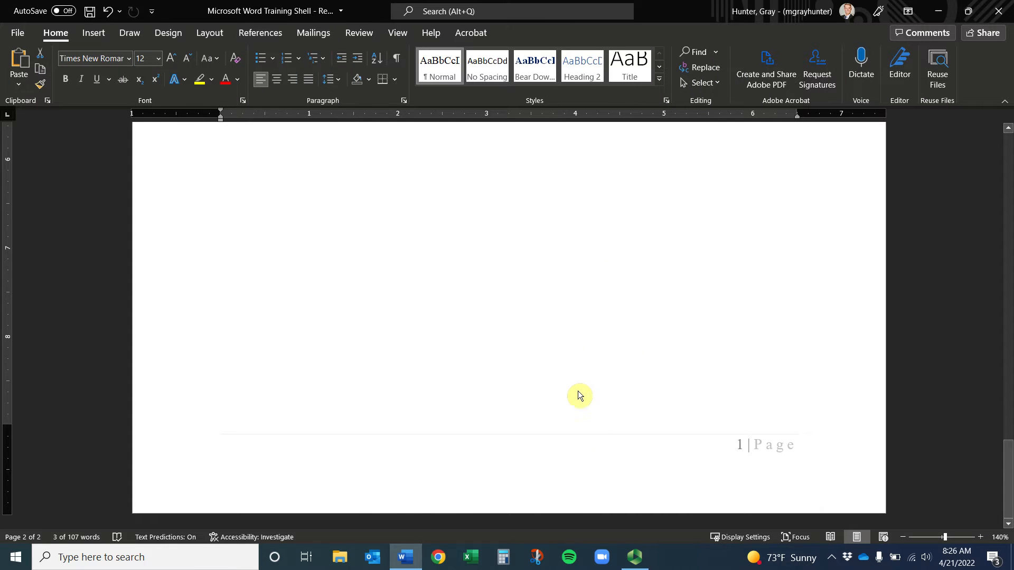
double_click(592, 477)
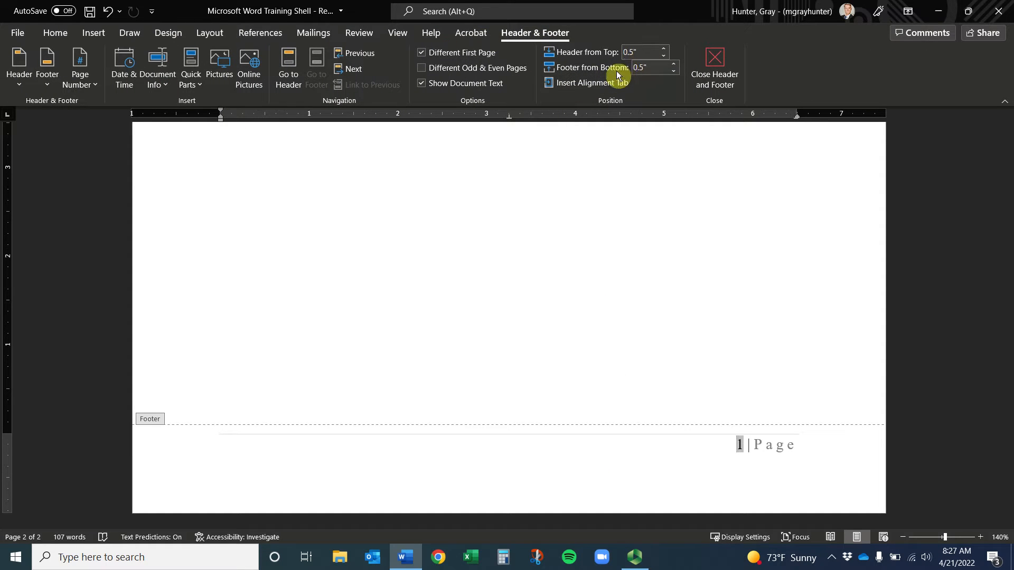
Change the page number format so numbering starts at 0 instead of 1
left_click(90, 85)
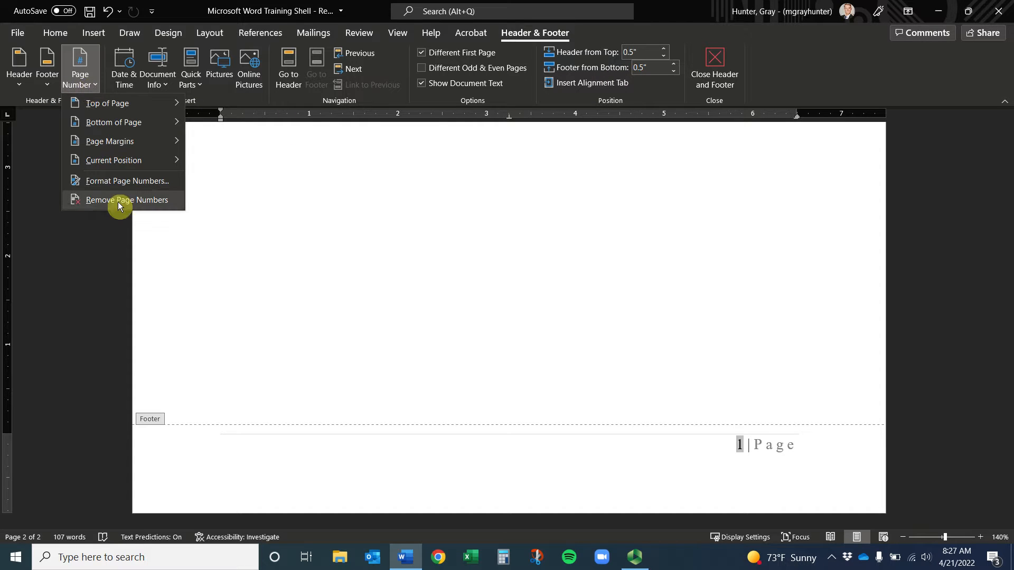
left_click(127, 182)
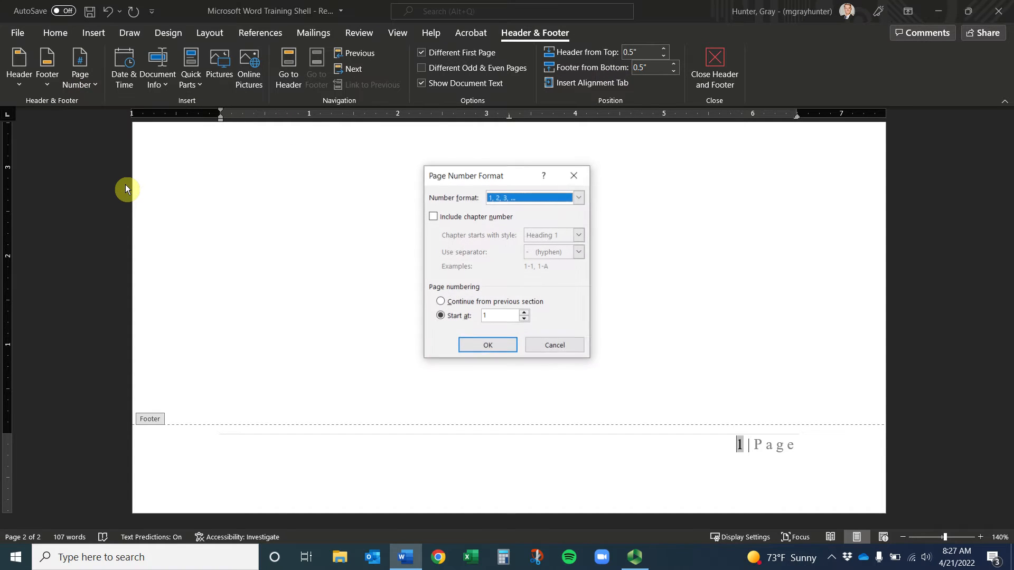
left_click(525, 318)
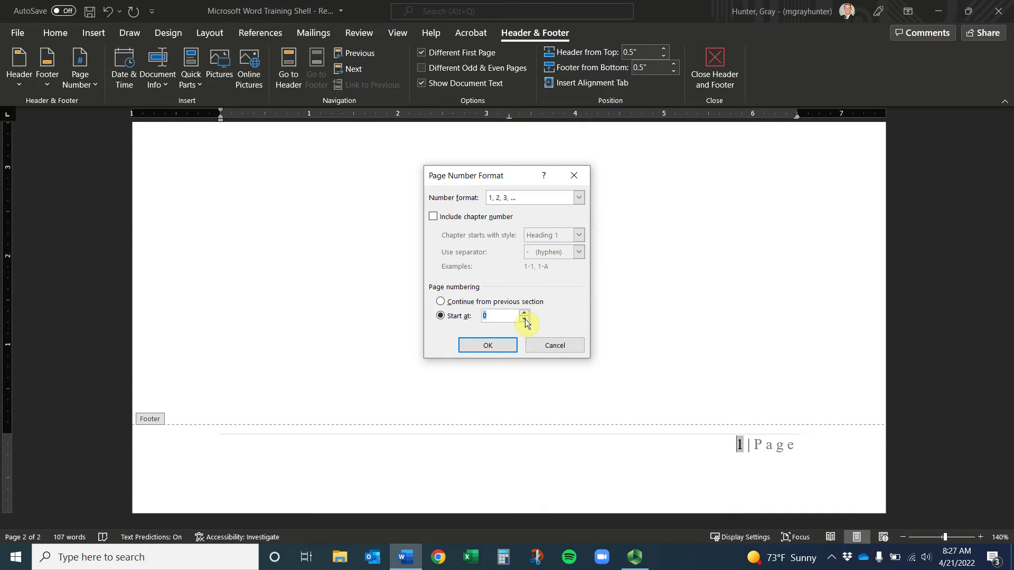
left_click(510, 345)
scroll(739, 372, "down", 10)
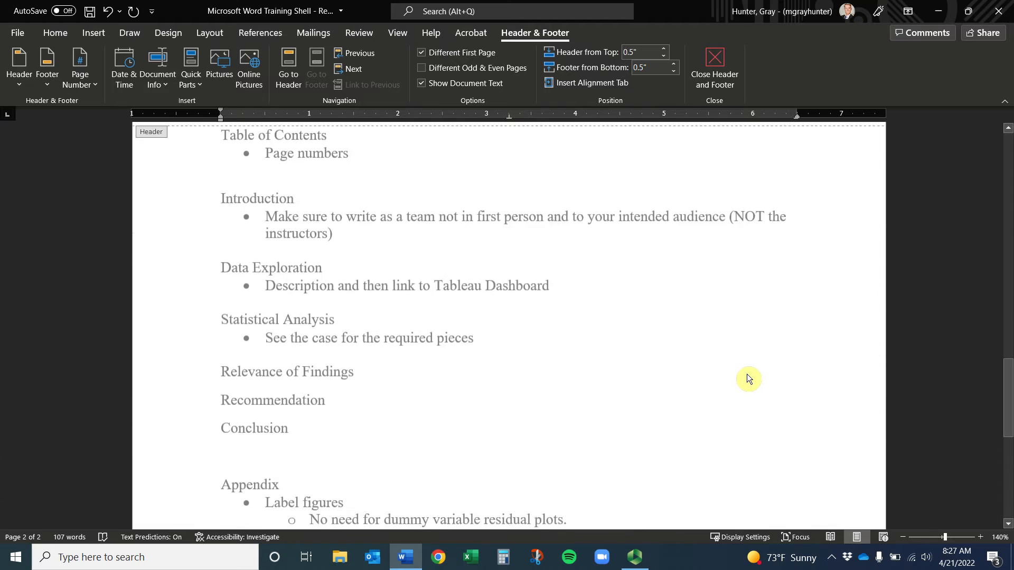
scroll(696, 369, "up", 10)
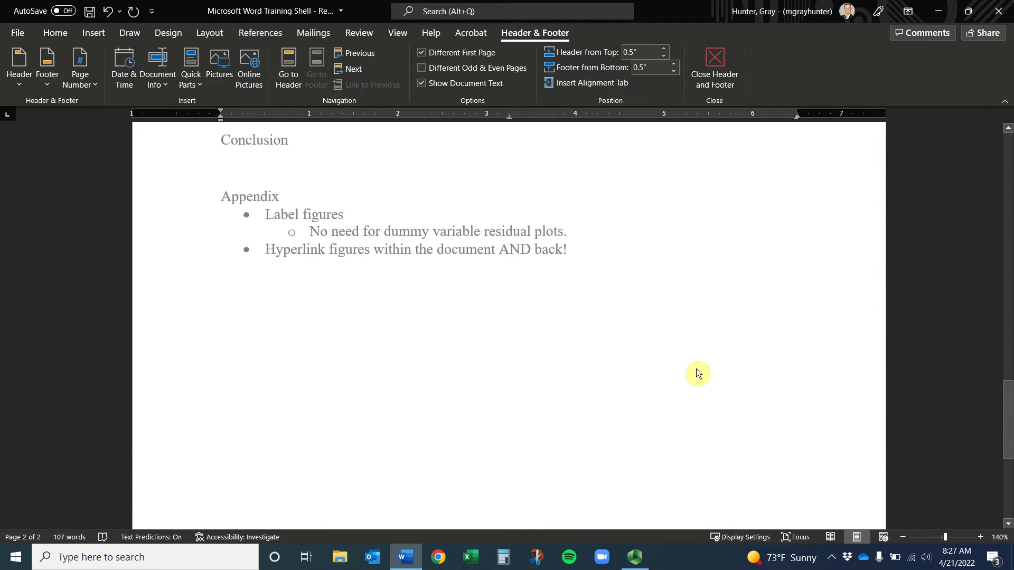
scroll(664, 213, "up", 2)
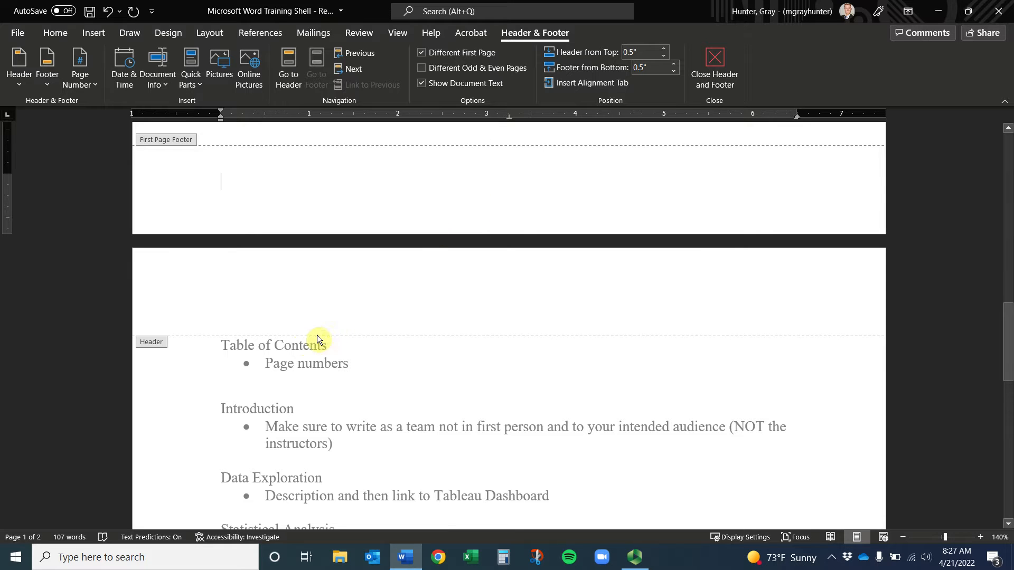
Close the footer and bold the 'Table of Contents' heading line with Ctrl+B
left_click(719, 62)
scroll(317, 280, "up", 4)
left_click(157, 213)
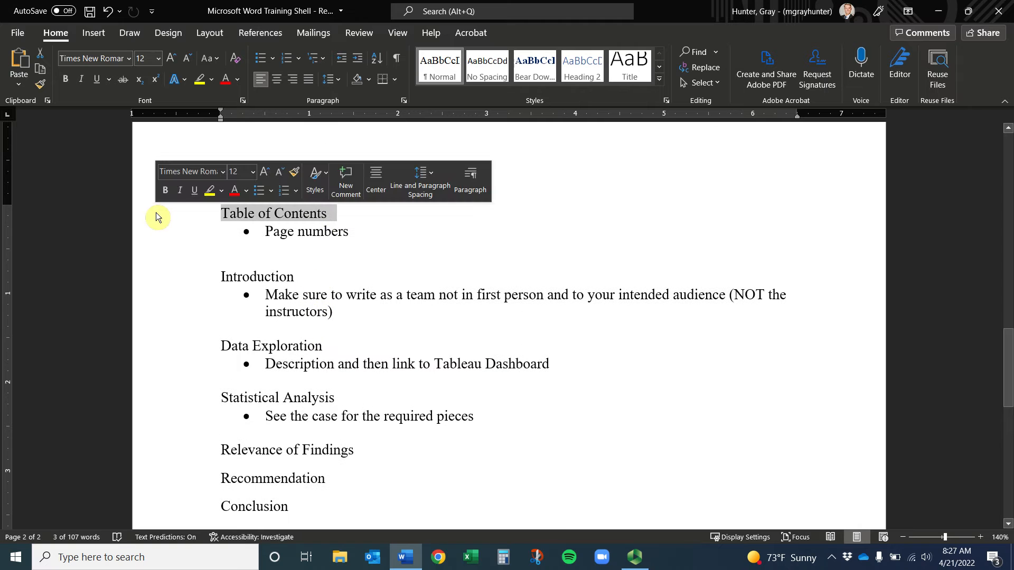
key("ctrl+b")
scroll(523, 282, "down", 10)
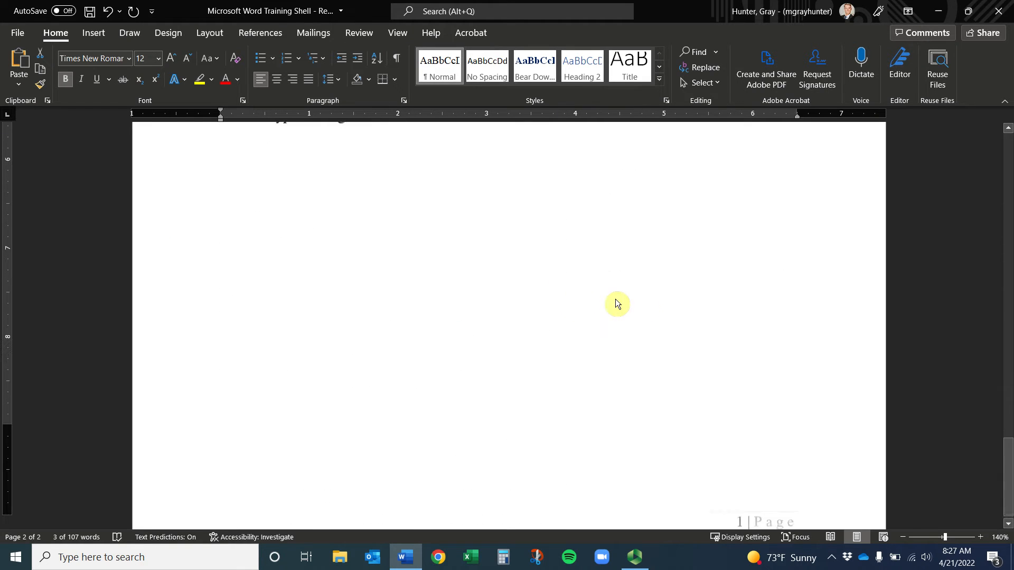
scroll(531, 293, "up", 9)
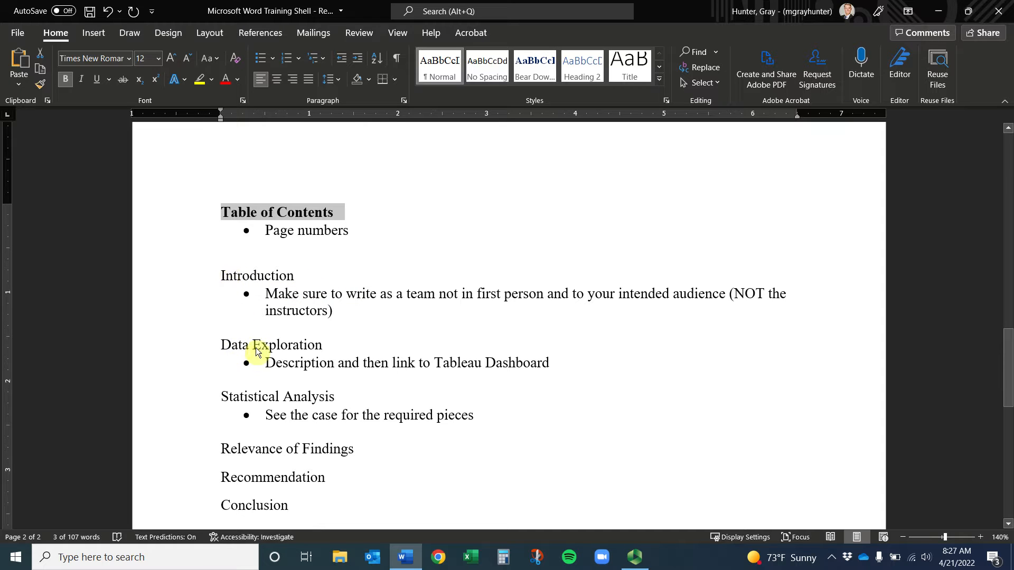
scroll(246, 349, "down", 2)
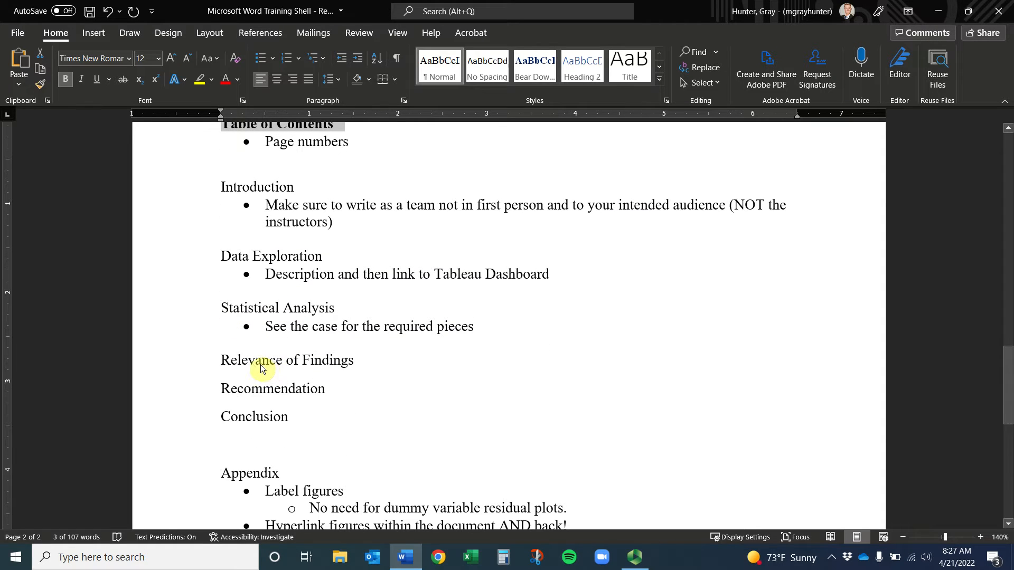
scroll(249, 442, "down", 1)
scroll(251, 438, "up", 5)
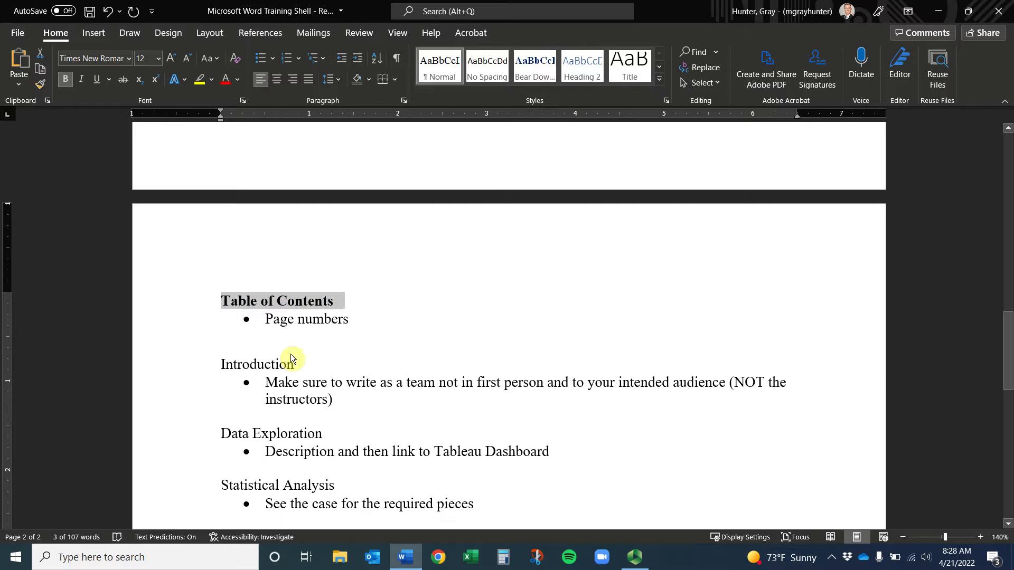
Select the entire 'Introduction' heading line on the contents page
left_click(264, 365)
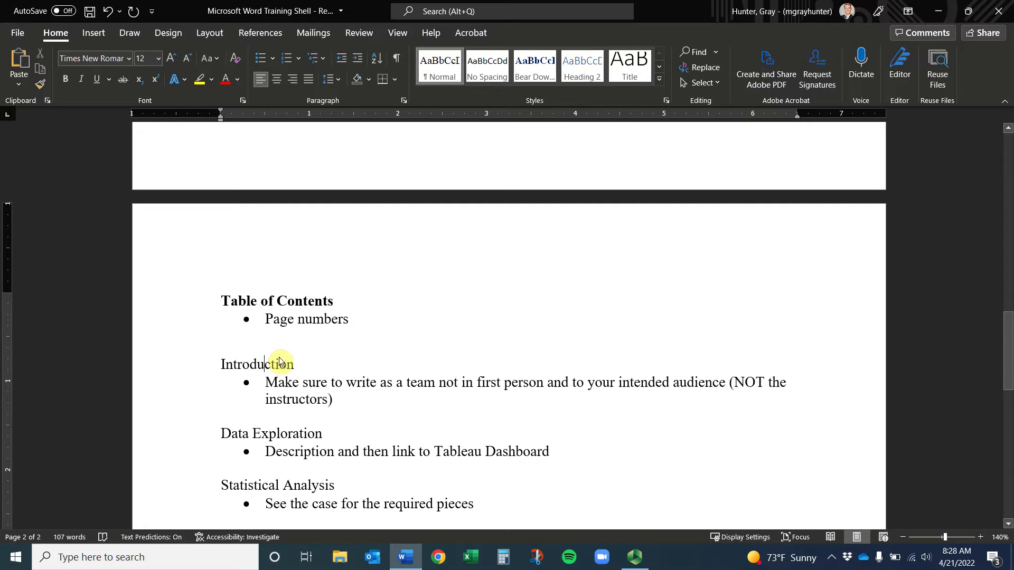
scroll(279, 357, "down", 1)
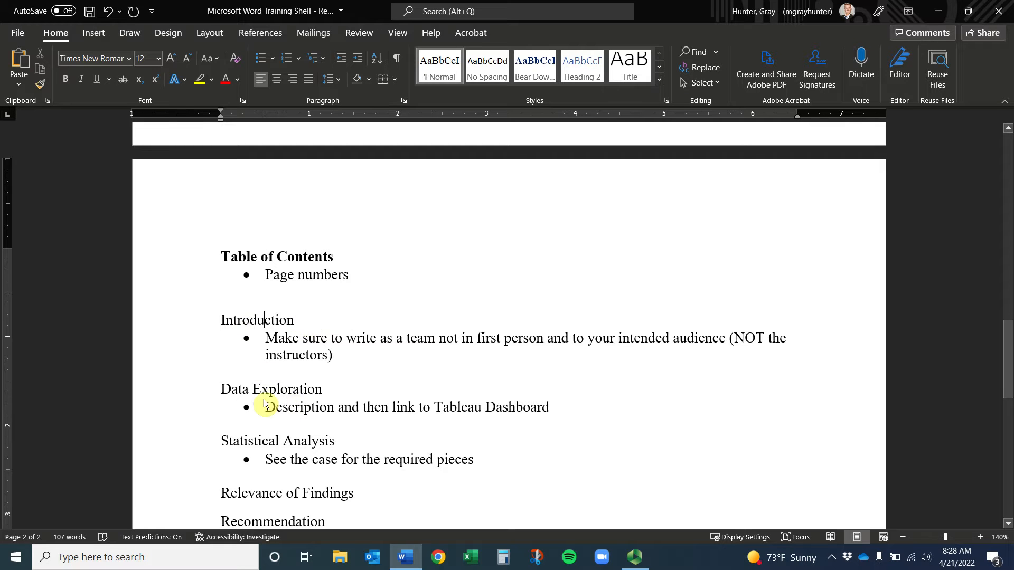
scroll(239, 381, "down", 1)
scroll(240, 381, "up", 1)
left_click_drag(312, 321, 182, 323)
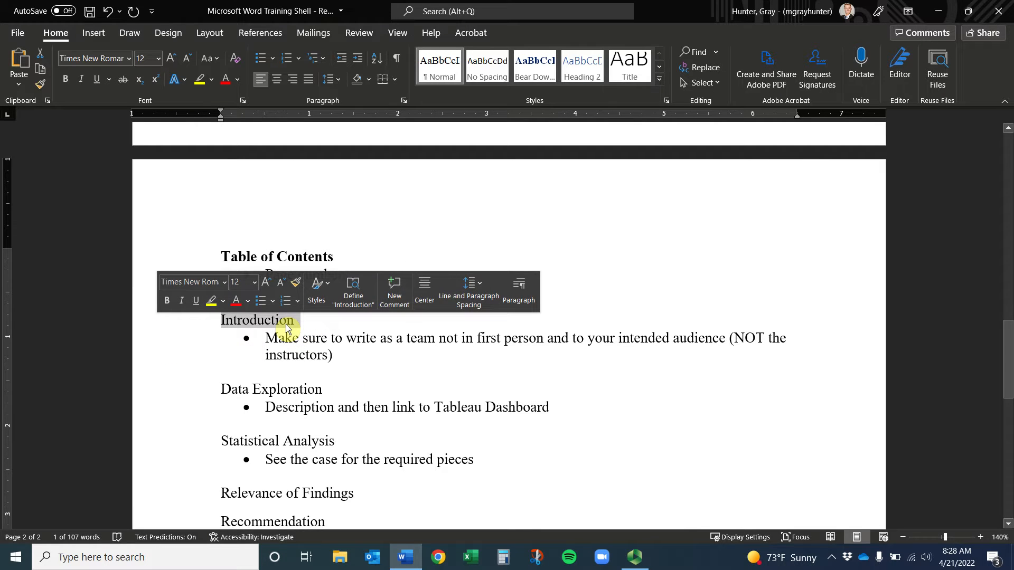
Briefly open and close the Styles pane, then expand the Home tab's full quick-styles gallery
left_click(667, 101)
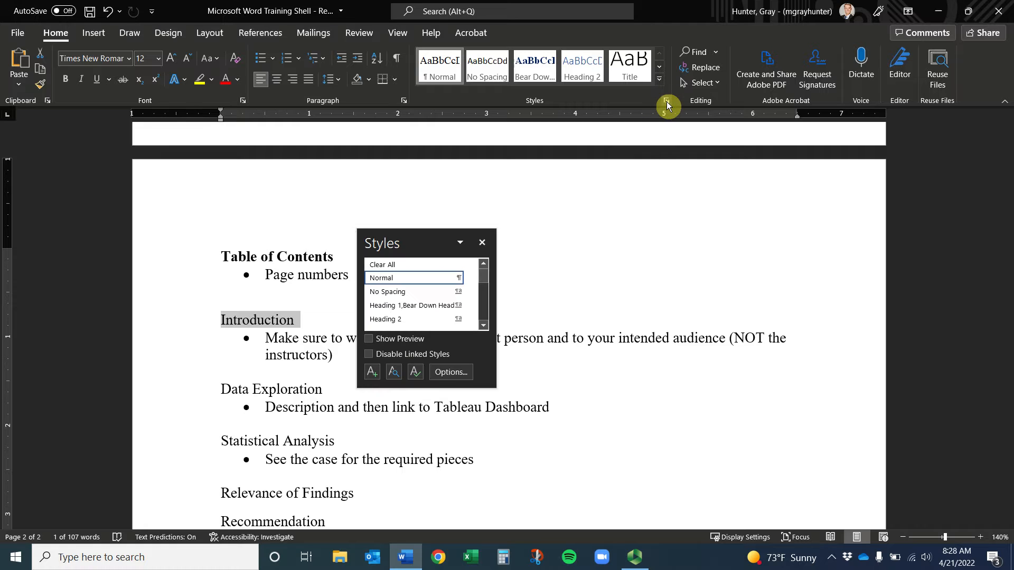
left_click(482, 243)
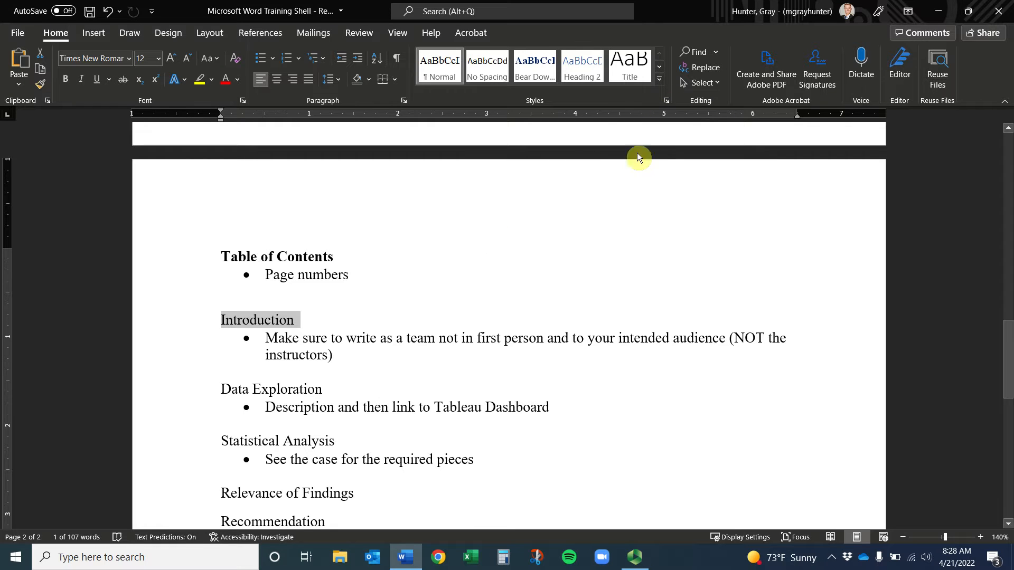
left_click(667, 100)
left_click_drag(389, 249, 201, 99)
left_click_drag(305, 238, 708, 237)
scroll(370, 134, "down", 5)
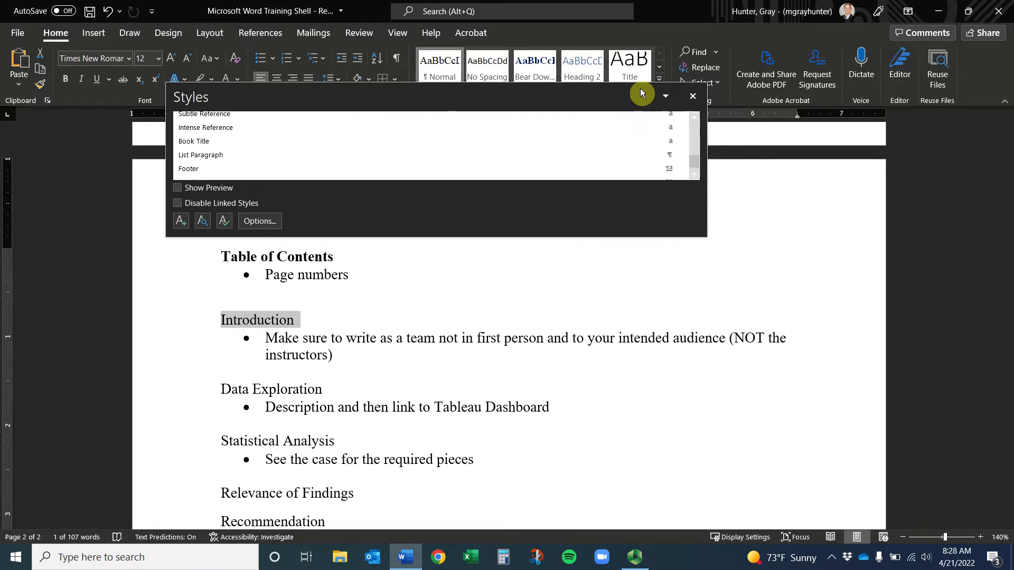
left_click(692, 96)
left_click(659, 80)
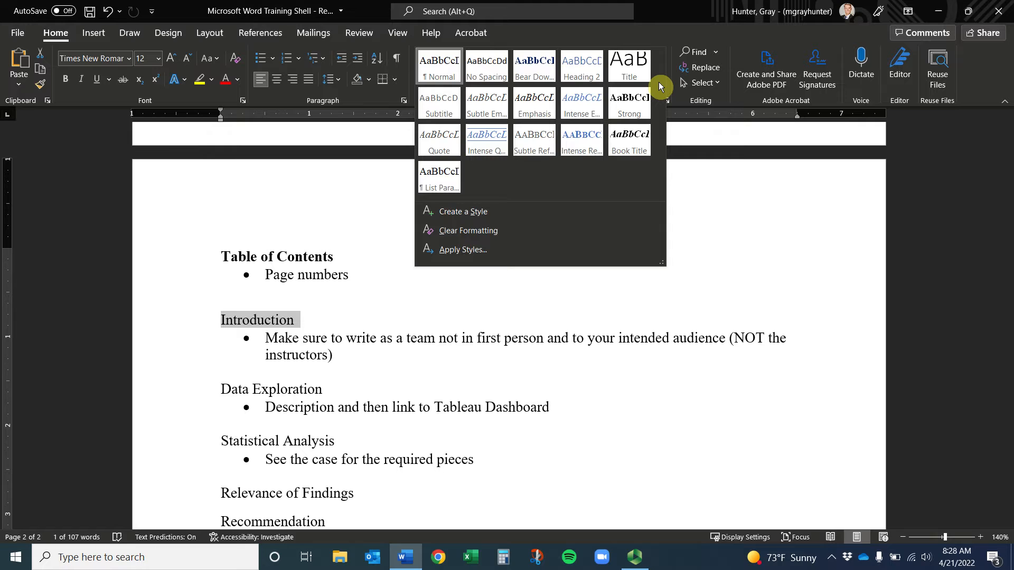
left_click(713, 143)
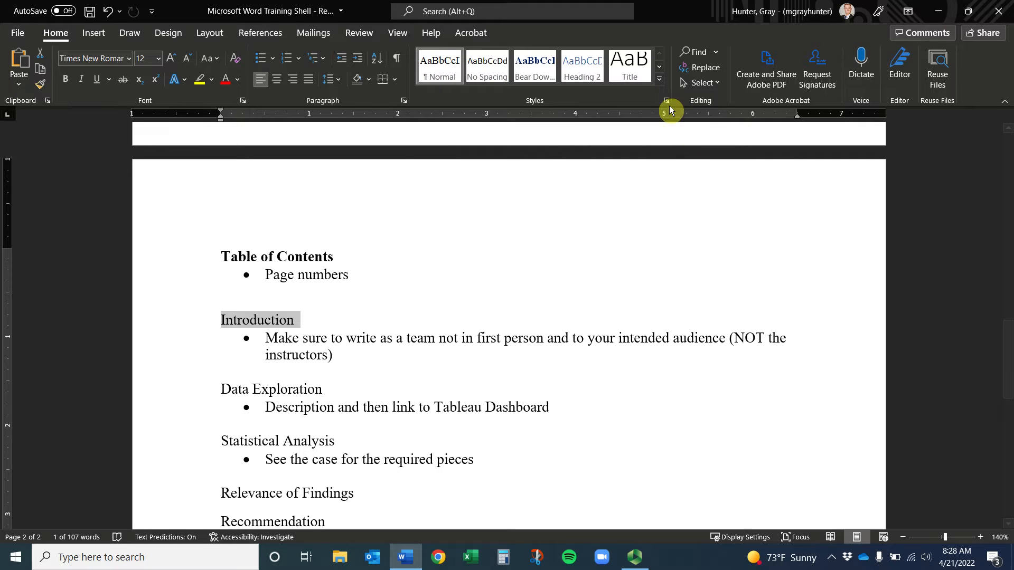
left_click(660, 80)
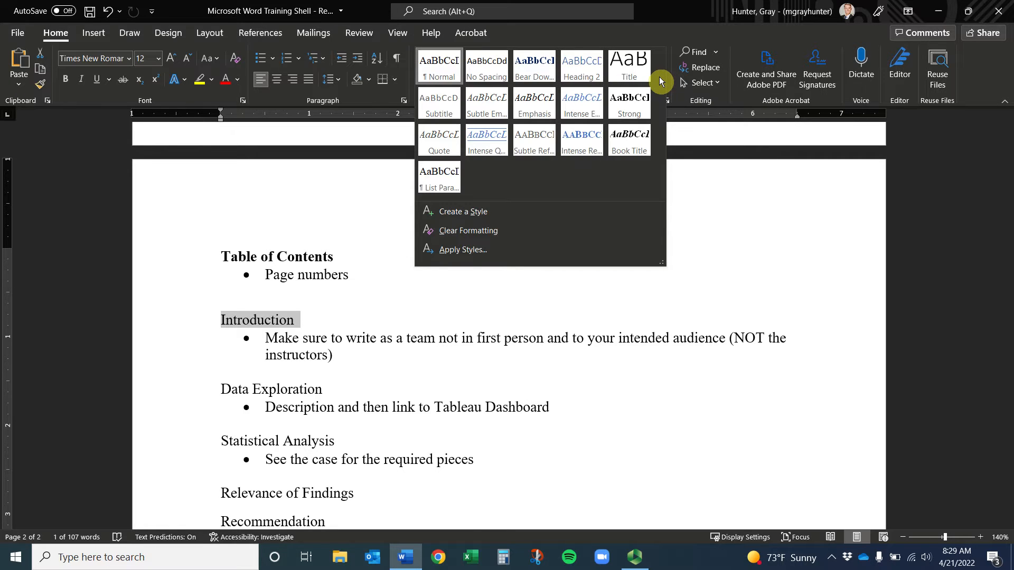
Start a new style from the heading, named 'Word Tutorial Section Headings'
left_click(476, 212)
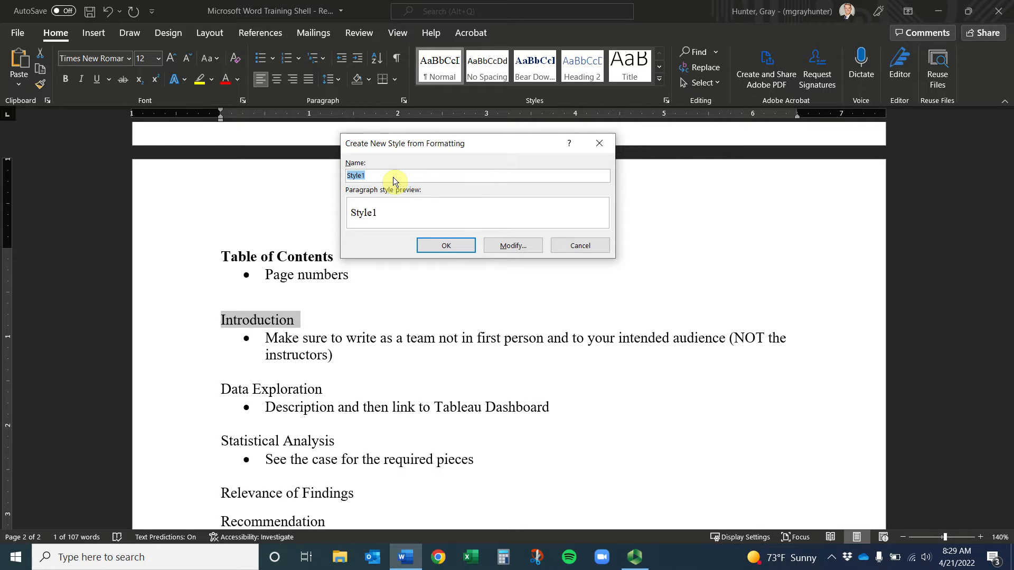
type("Word Tutorial Headin")
key("BackSpace")
key("BackSpace")
key("BackSpace")
key("BackSpace")
key("BackSpace")
key("BackSpace")
type("Section Headings")
Keep the style type Linked and base the new style on Heading 1
left_click(506, 246)
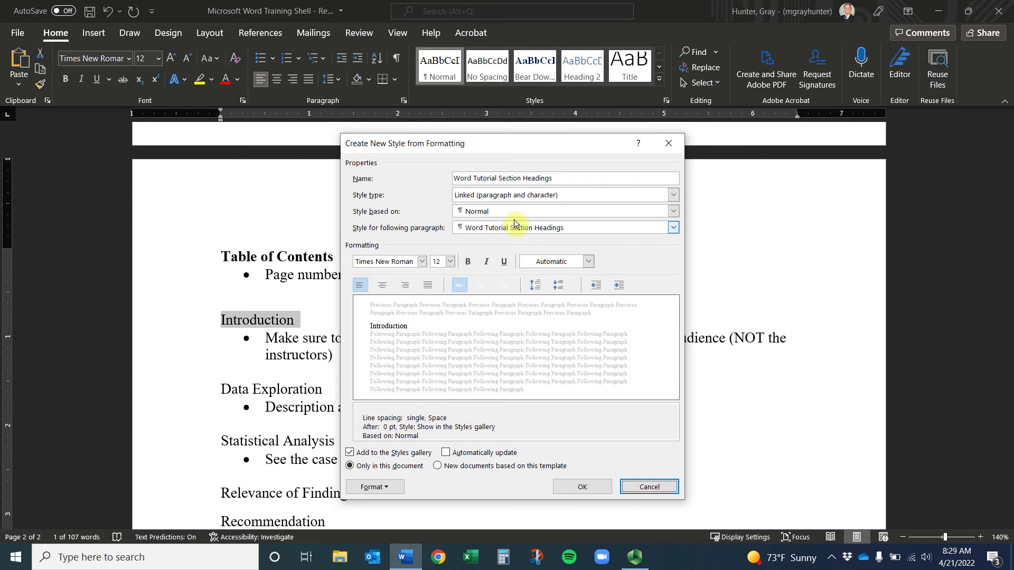
left_click_drag(542, 144, 688, 84)
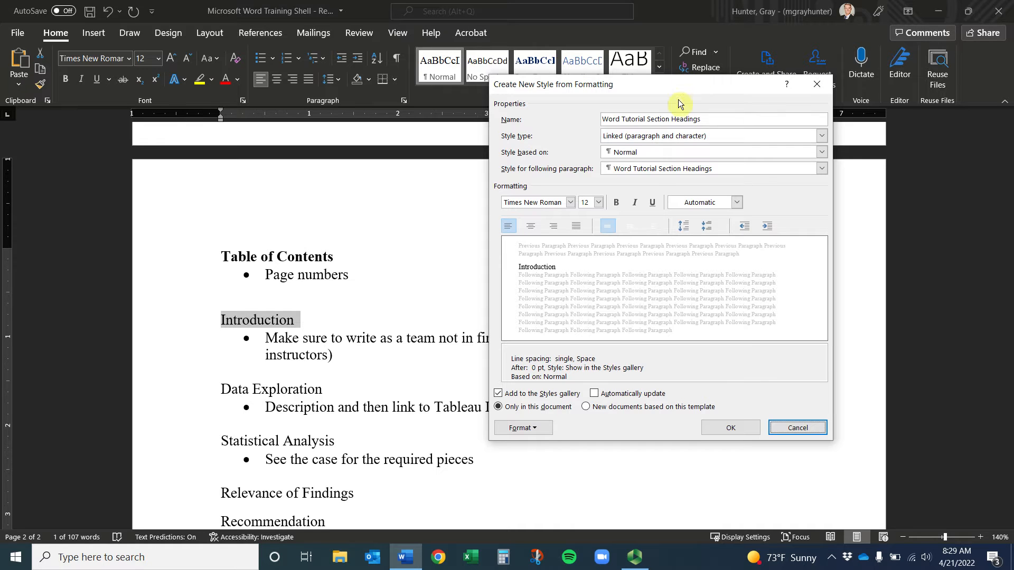
left_click(667, 136)
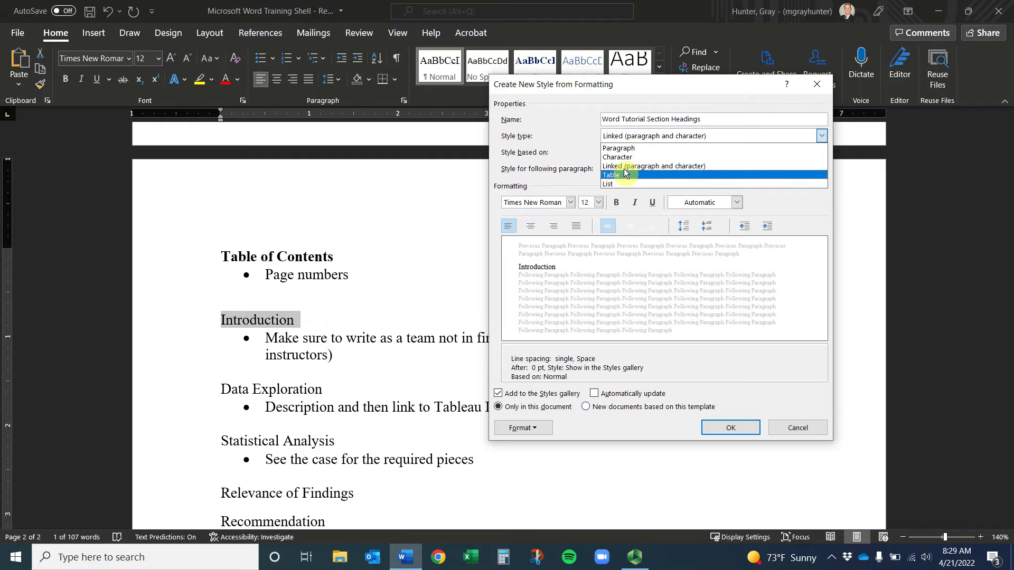
left_click(645, 137)
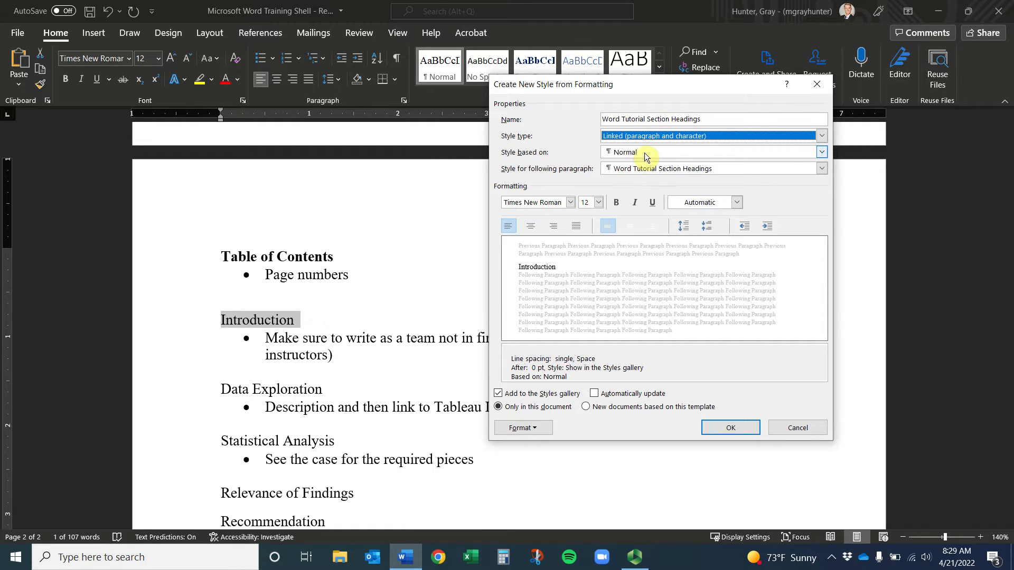
left_click(647, 152)
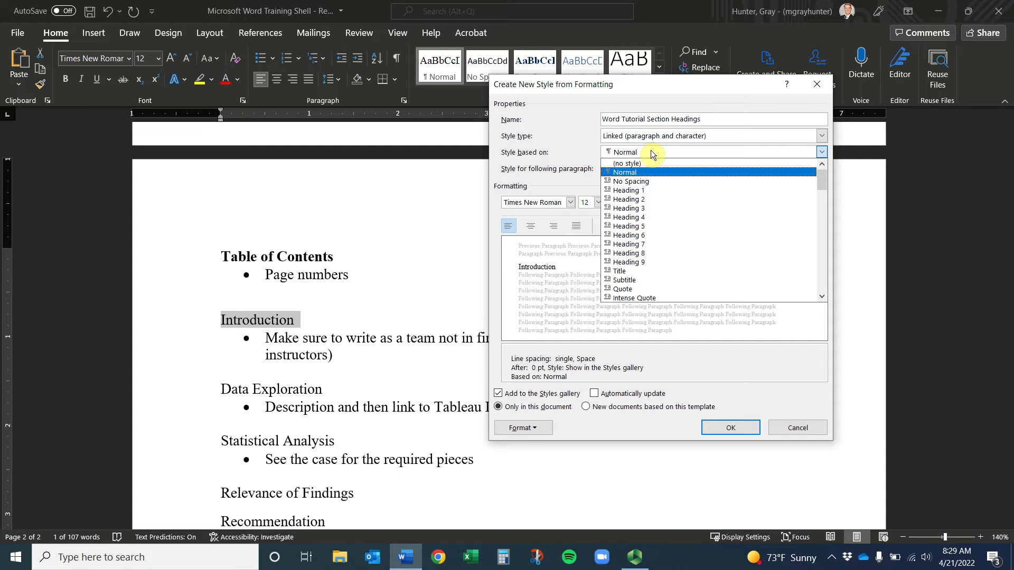
scroll(632, 213, "down", 1)
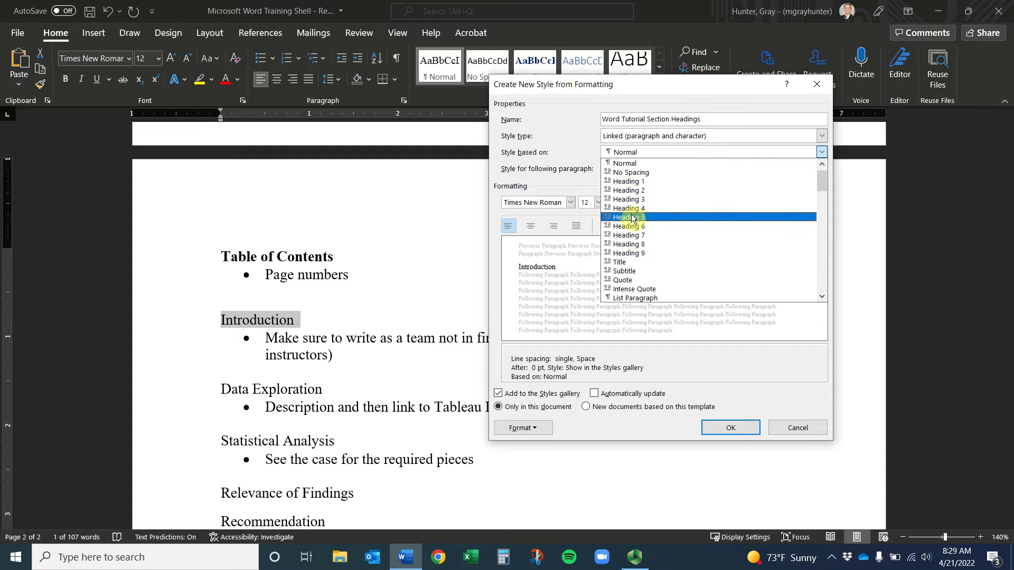
scroll(632, 217, "down", 6)
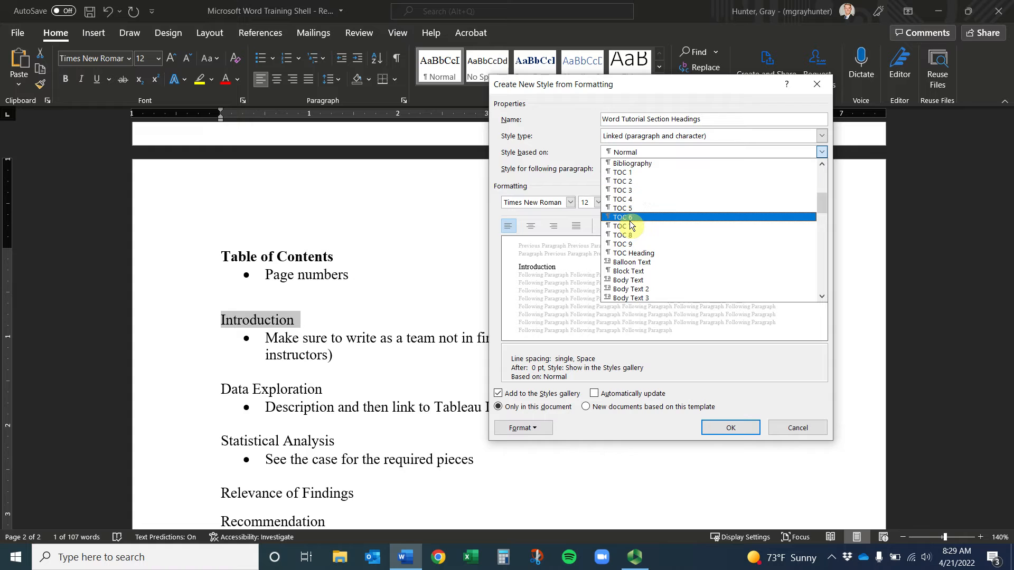
scroll(632, 226, "down", 12)
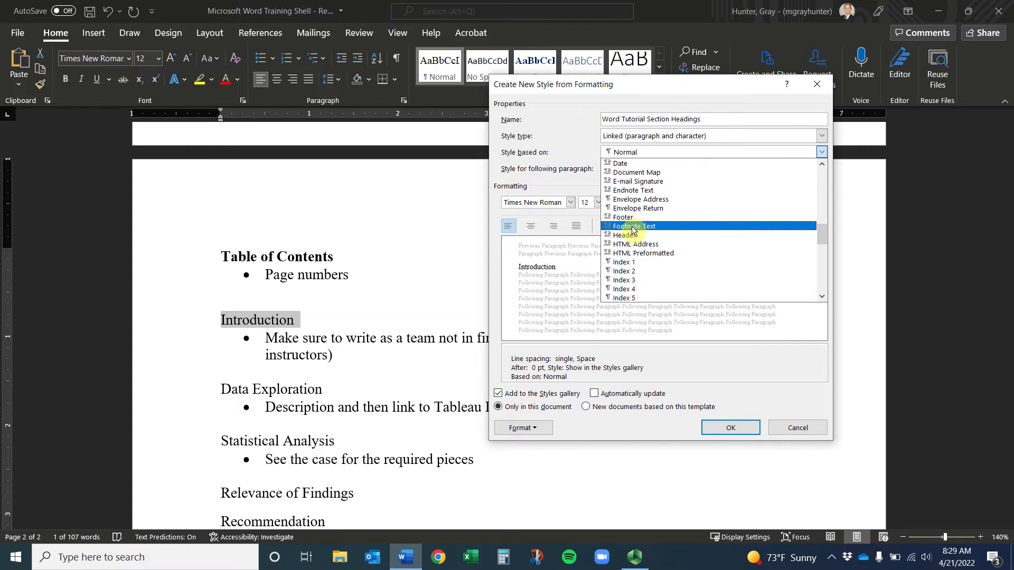
left_click_drag(823, 243, 896, 169)
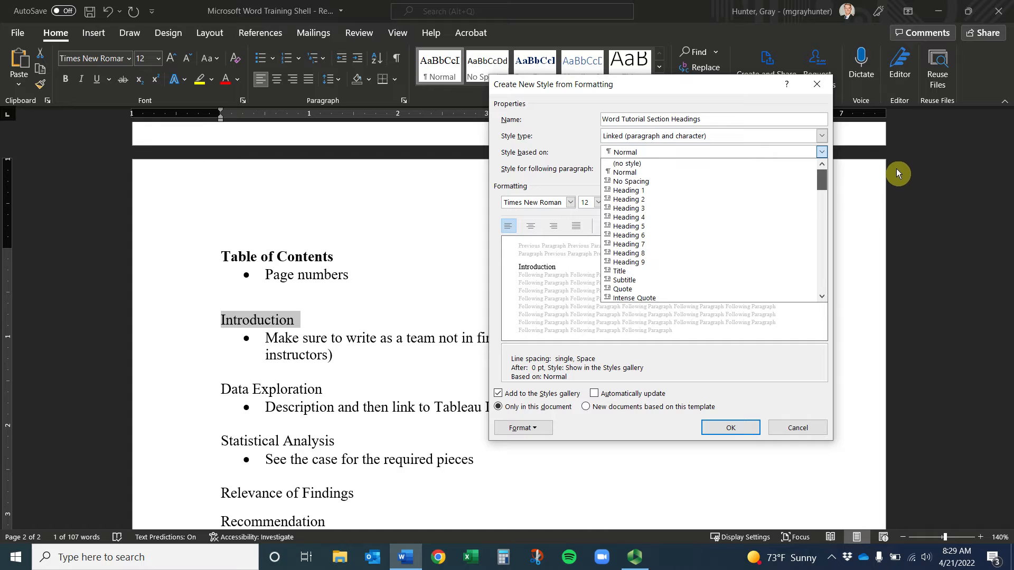
left_click(699, 190)
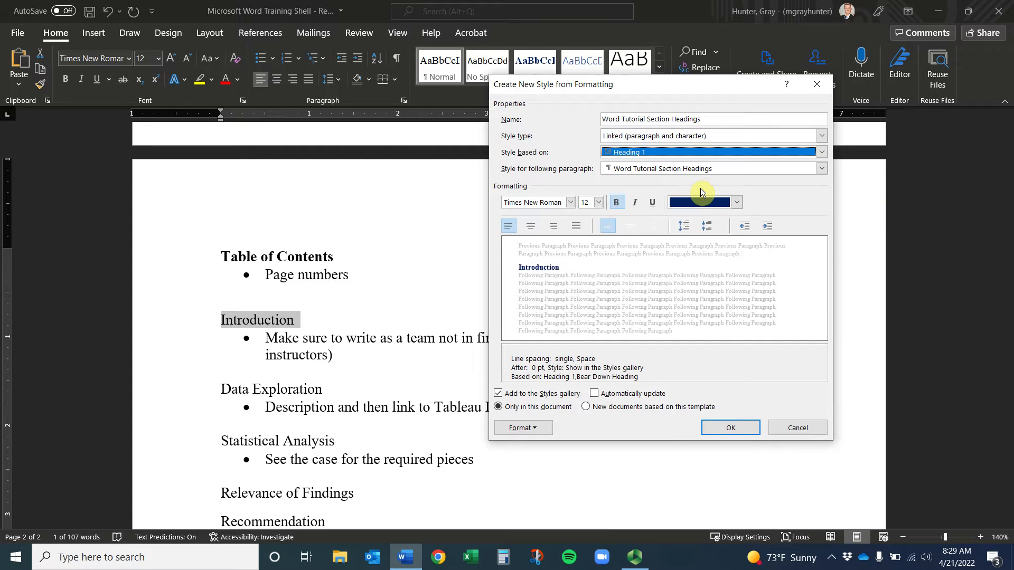
Set the style's font size to 14, keep dark blue, and enable Automatically update
left_click(556, 204)
left_click(588, 202)
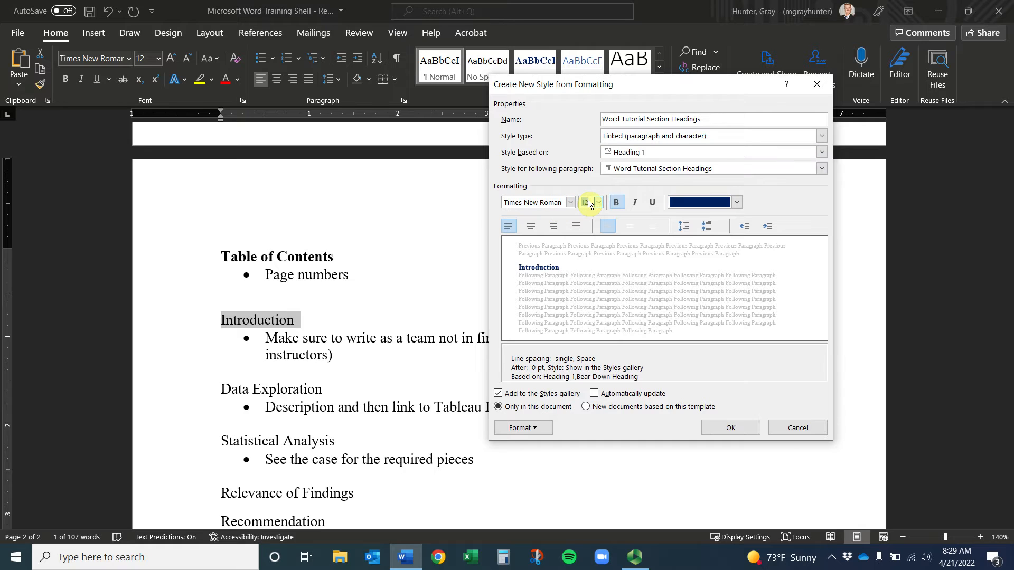
type("14")
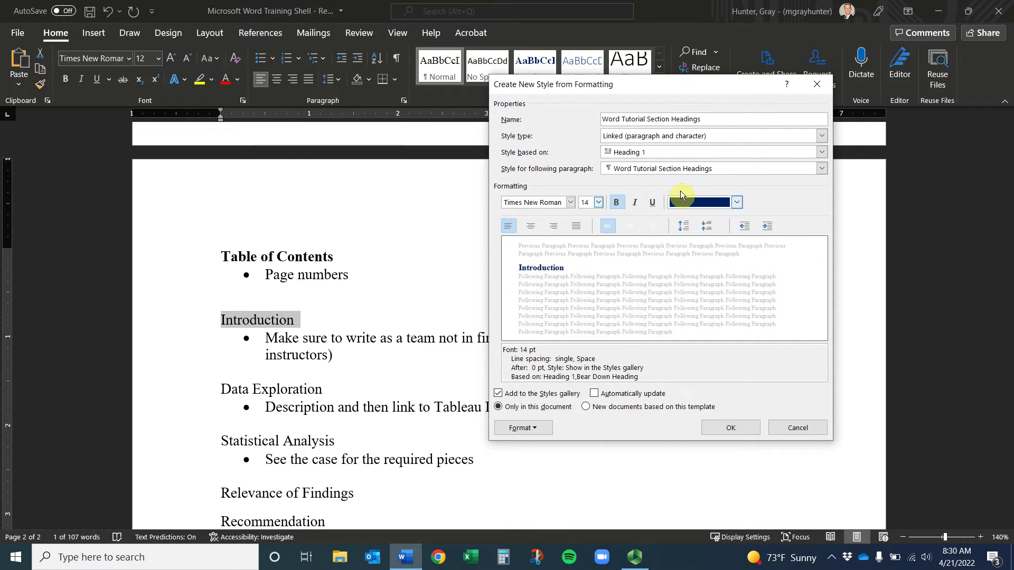
left_click(692, 201)
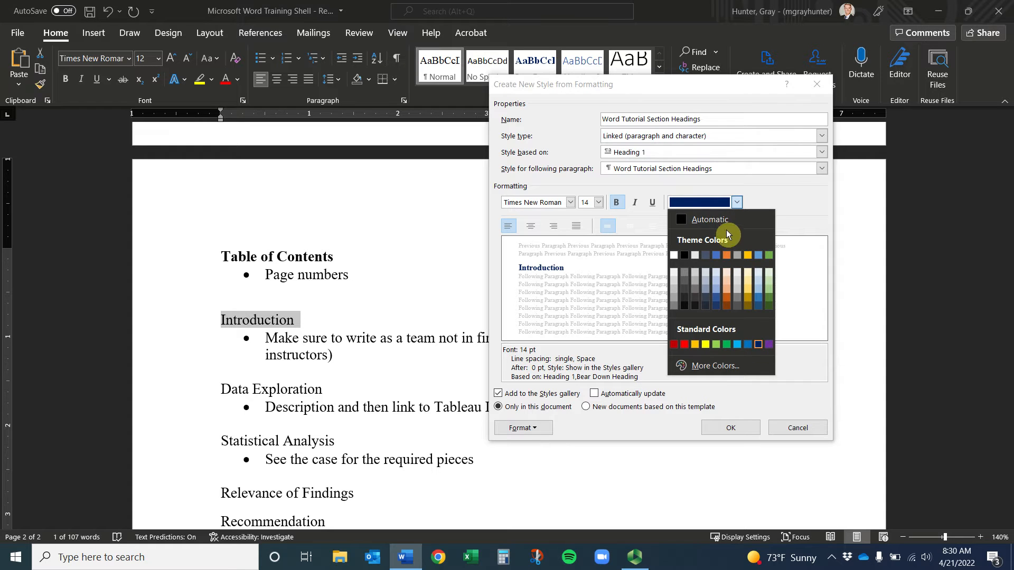
left_click(714, 204)
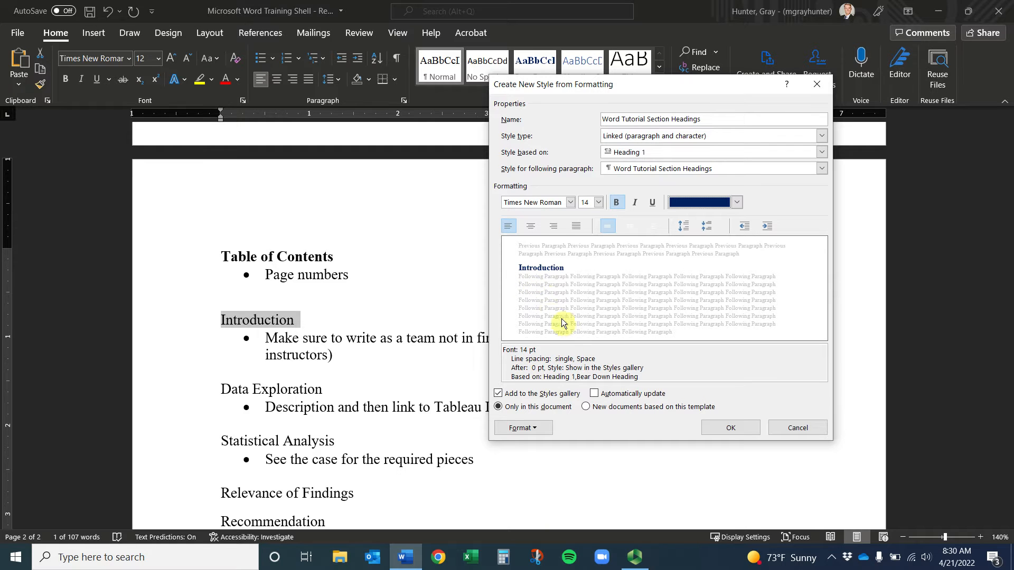
left_click(597, 394)
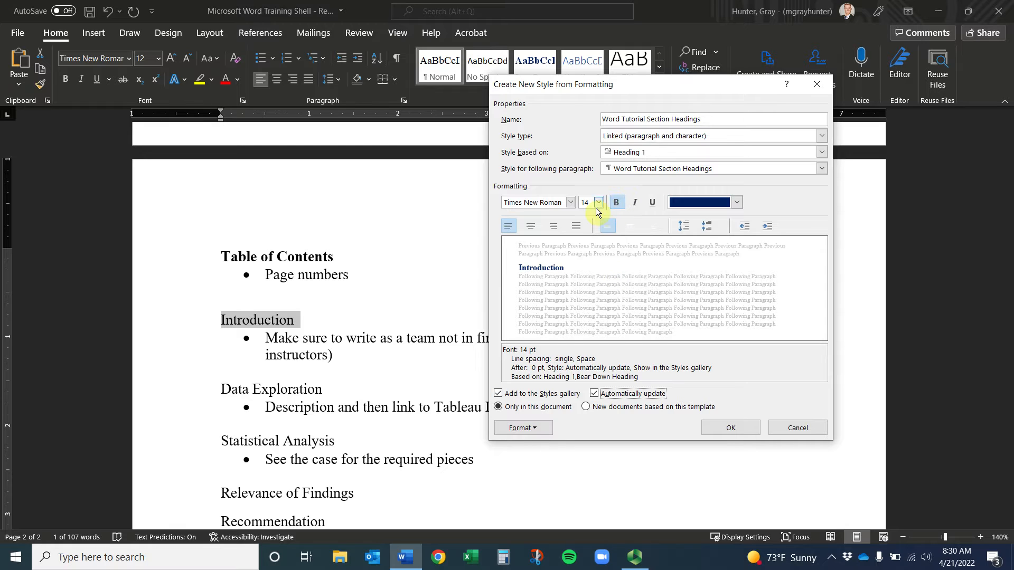
left_click(534, 428)
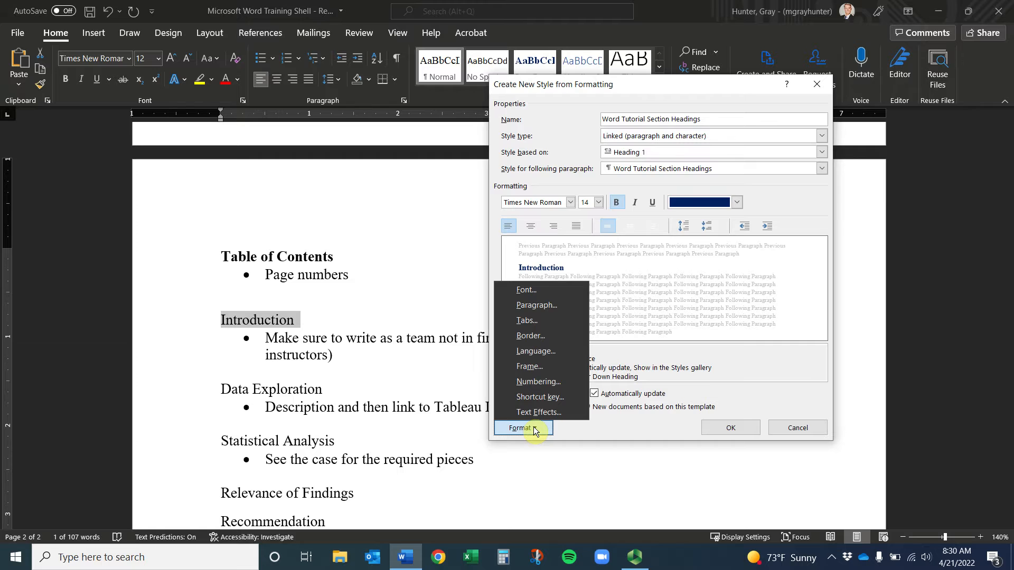
Review the style's Font and Advanced character settings, closing without changes
left_click(562, 291)
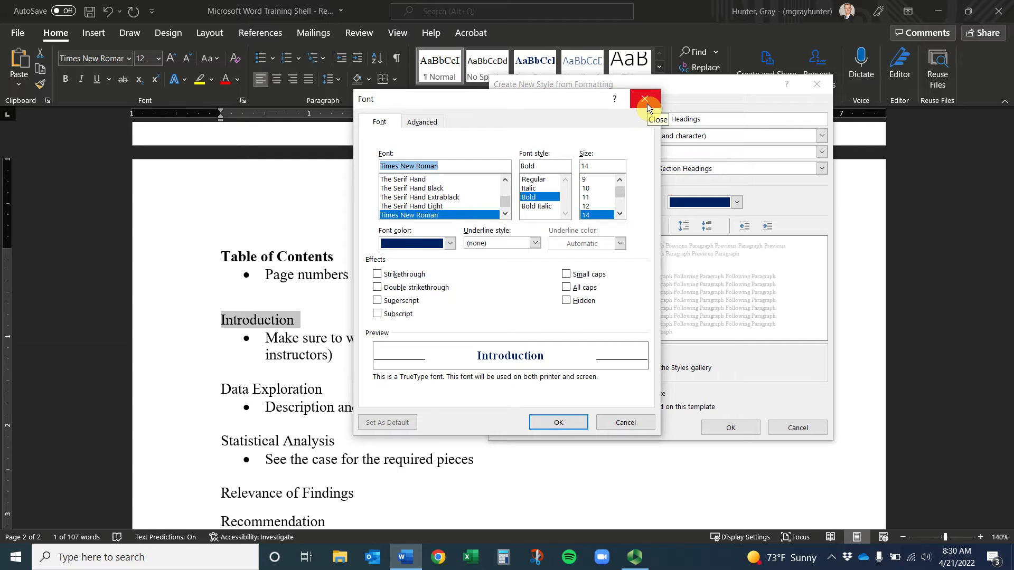
left_click(423, 123)
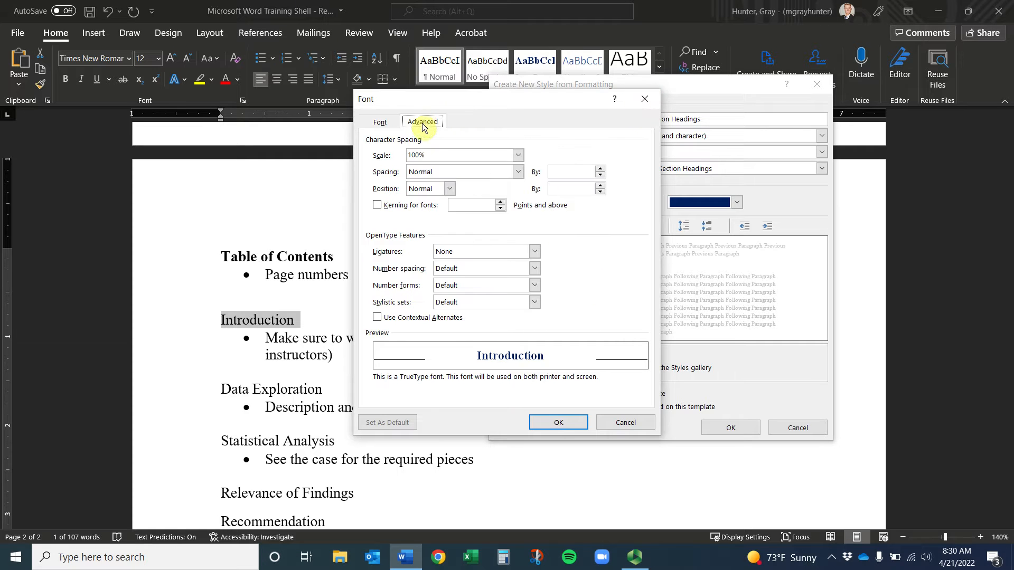
left_click(646, 98)
left_click(521, 427)
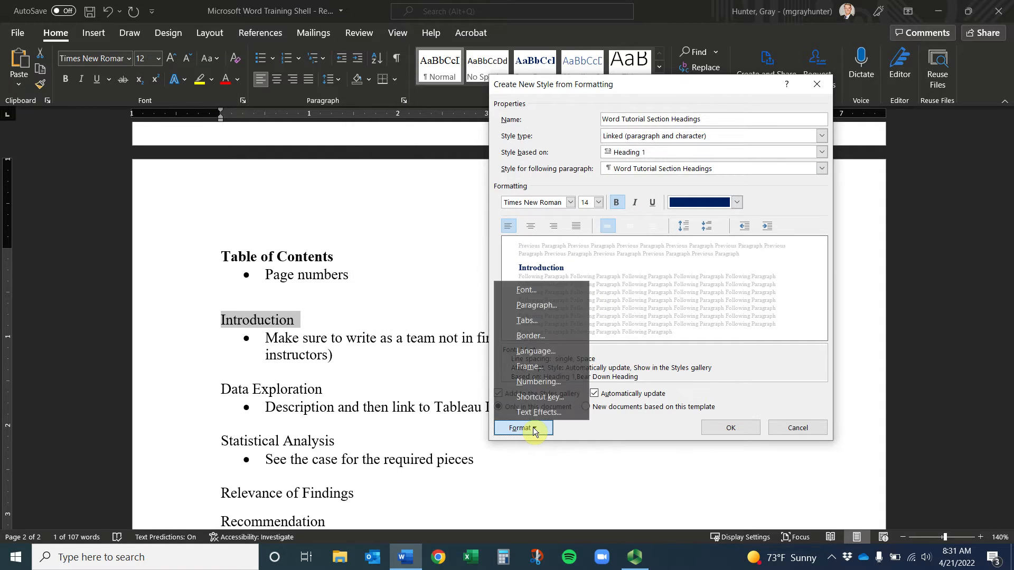
Set the style's paragraph spacing after to 2 pt
left_click(540, 308)
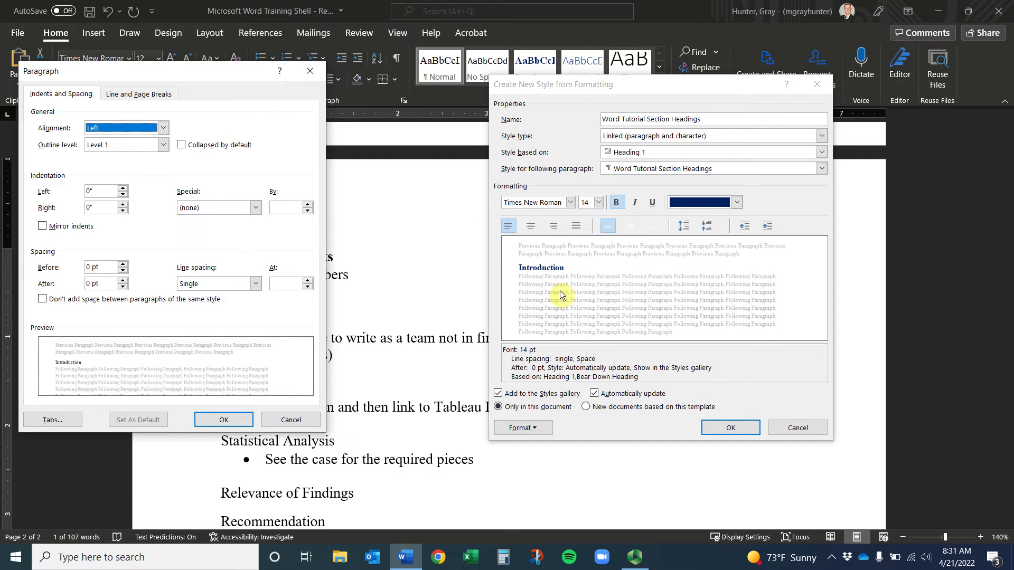
left_click_drag(212, 74, 744, 174)
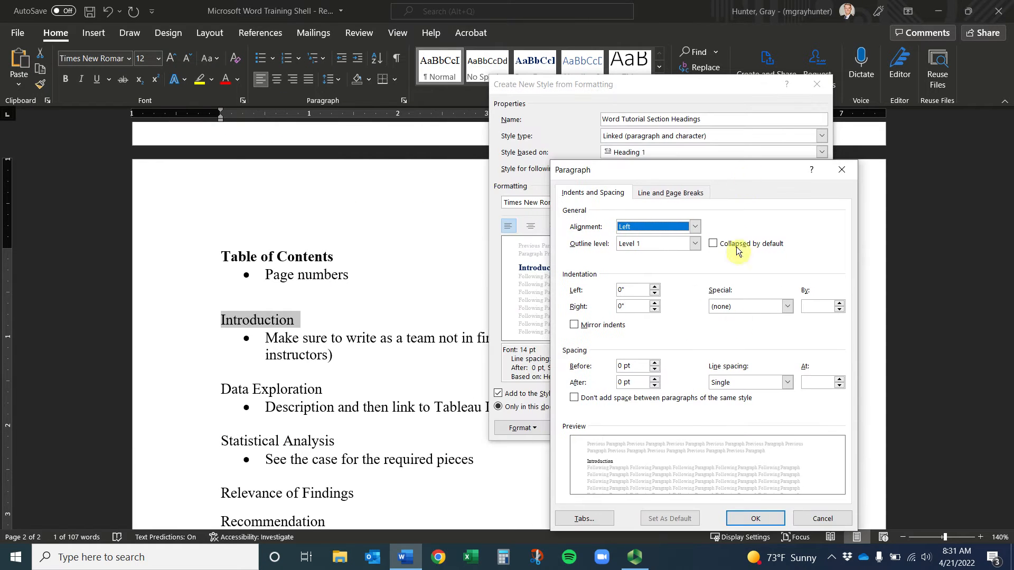
left_click(655, 385)
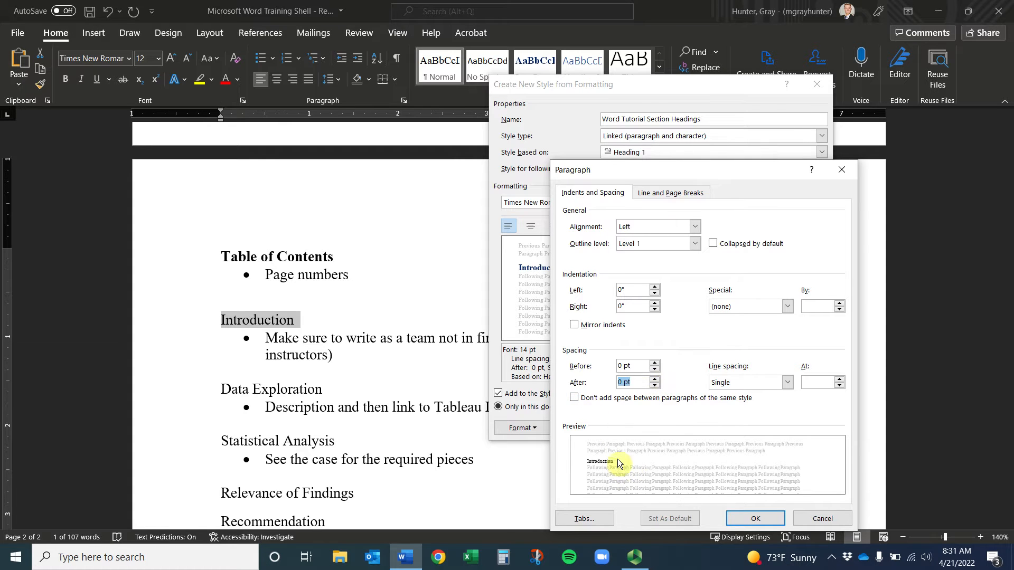
left_click(622, 383)
key("BackSpace")
type("2")
key("Return")
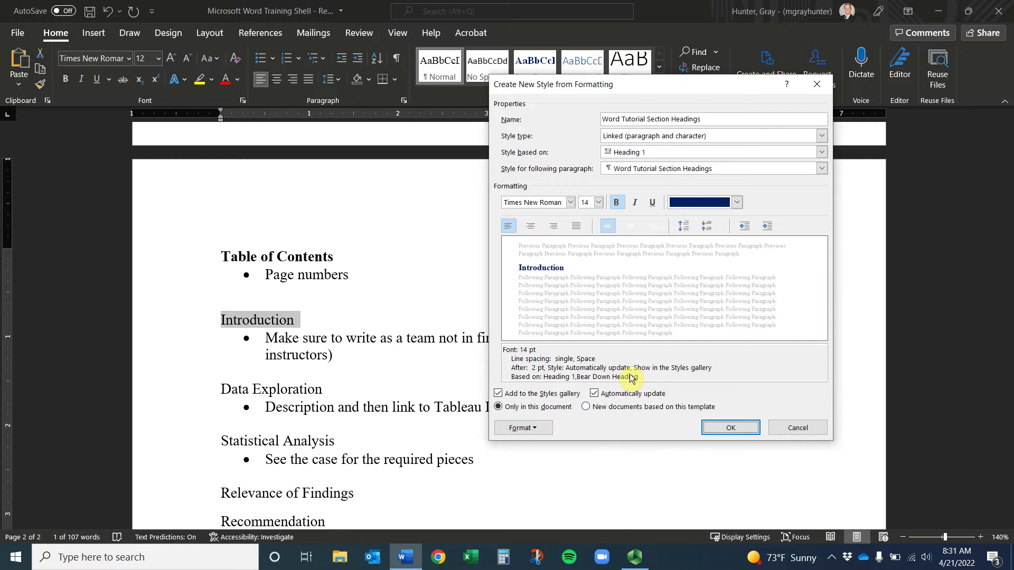
left_click(521, 428)
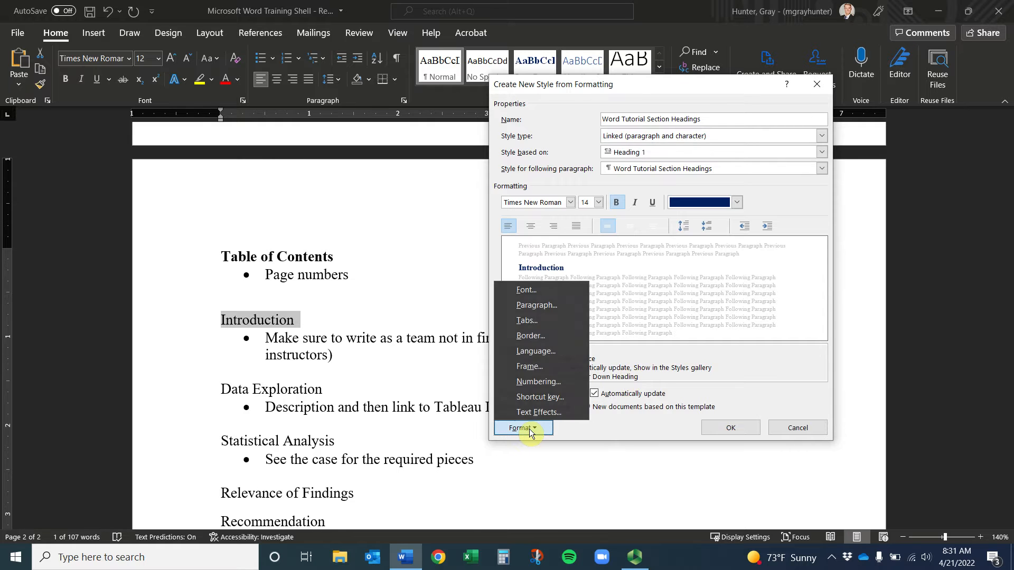
Try Double line spacing for the style, then restore Single line spacing
left_click(532, 306)
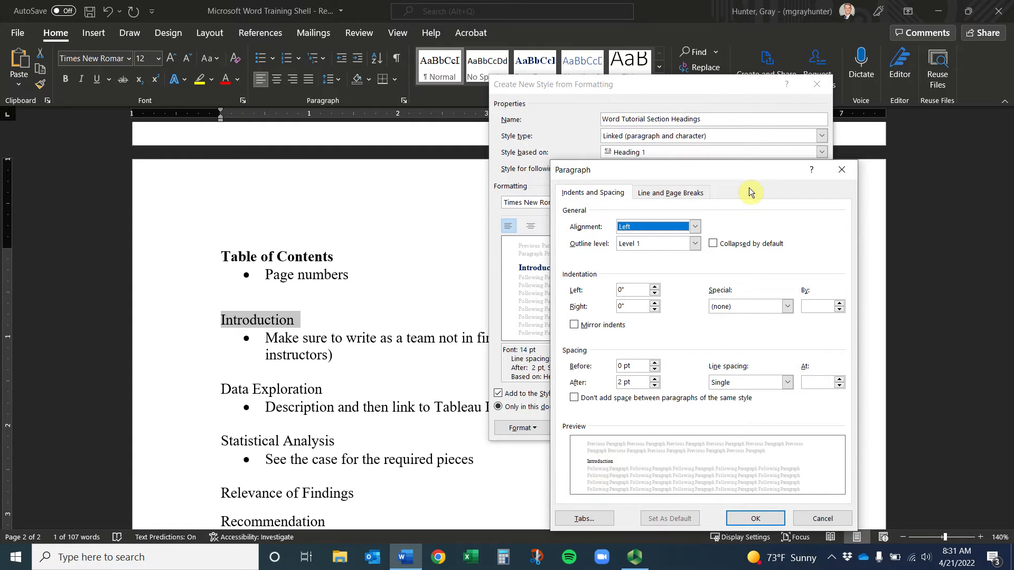
left_click(785, 383)
left_click(748, 415)
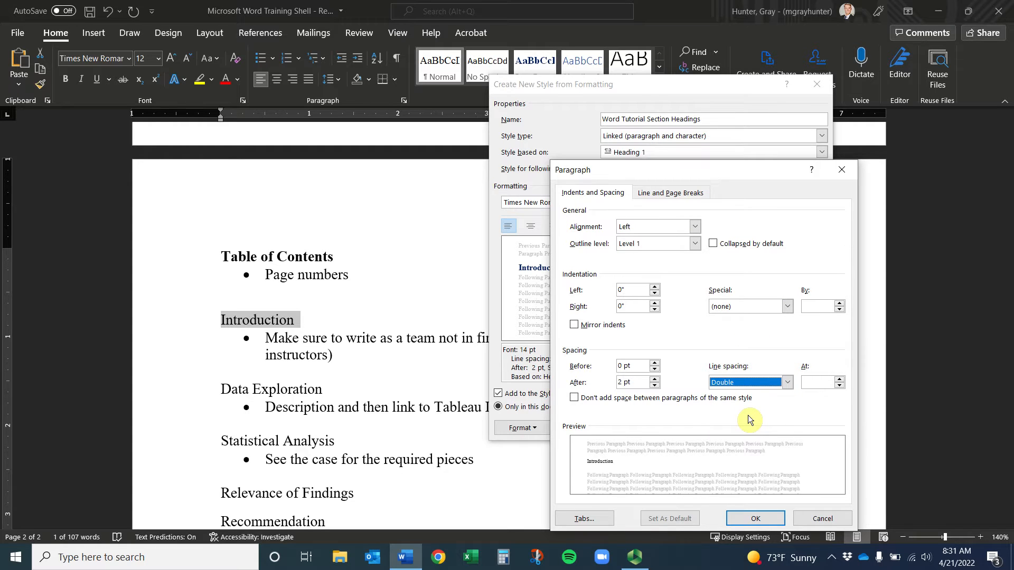
left_click(774, 383)
left_click(762, 397)
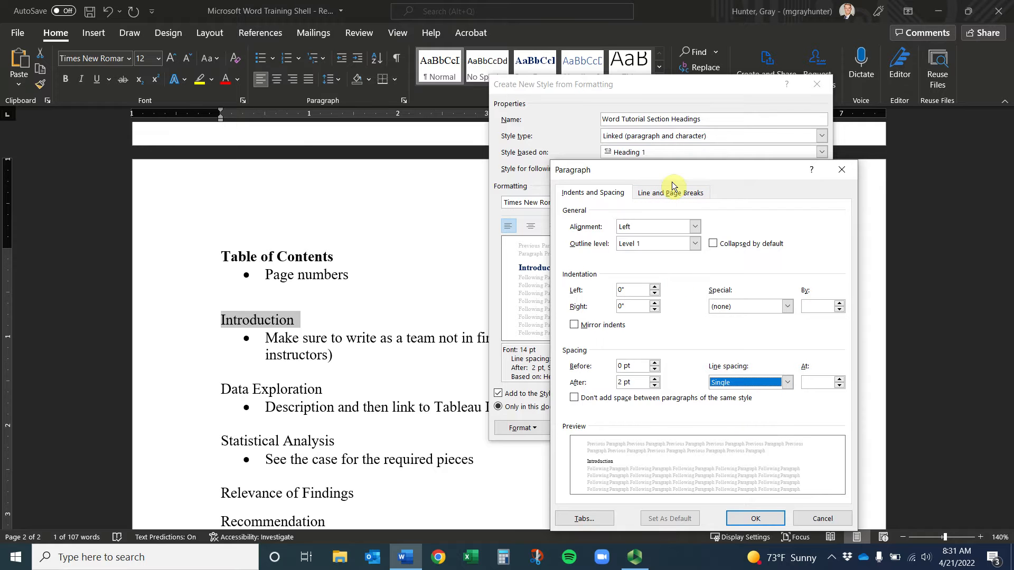
left_click_drag(672, 168, 551, 113)
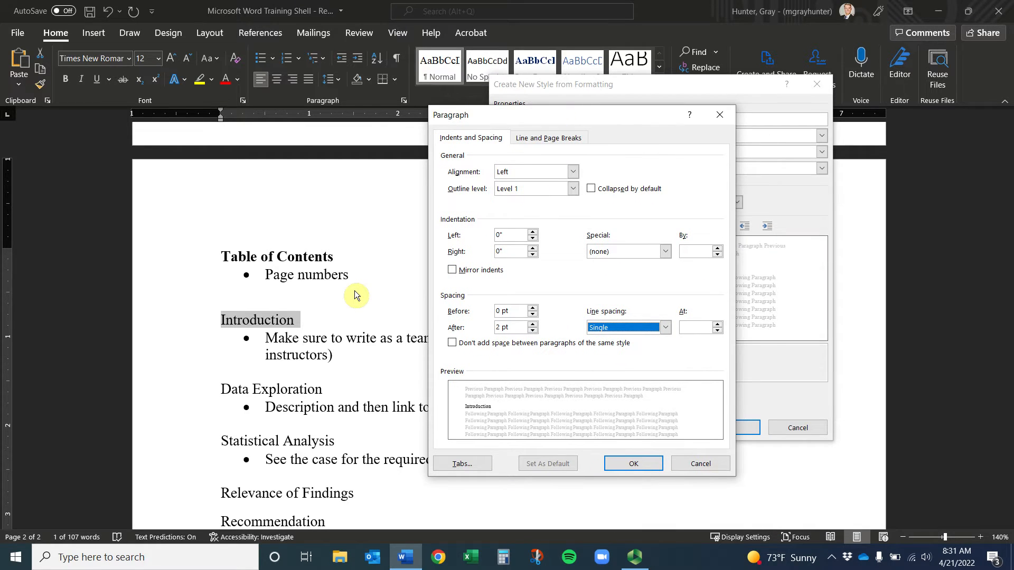
left_click(576, 138)
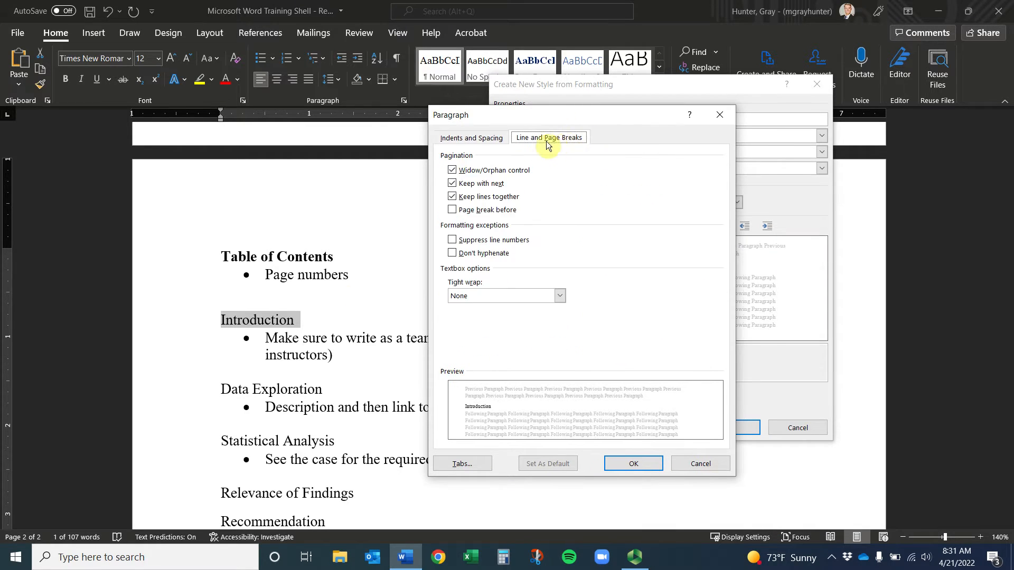
left_click(467, 140)
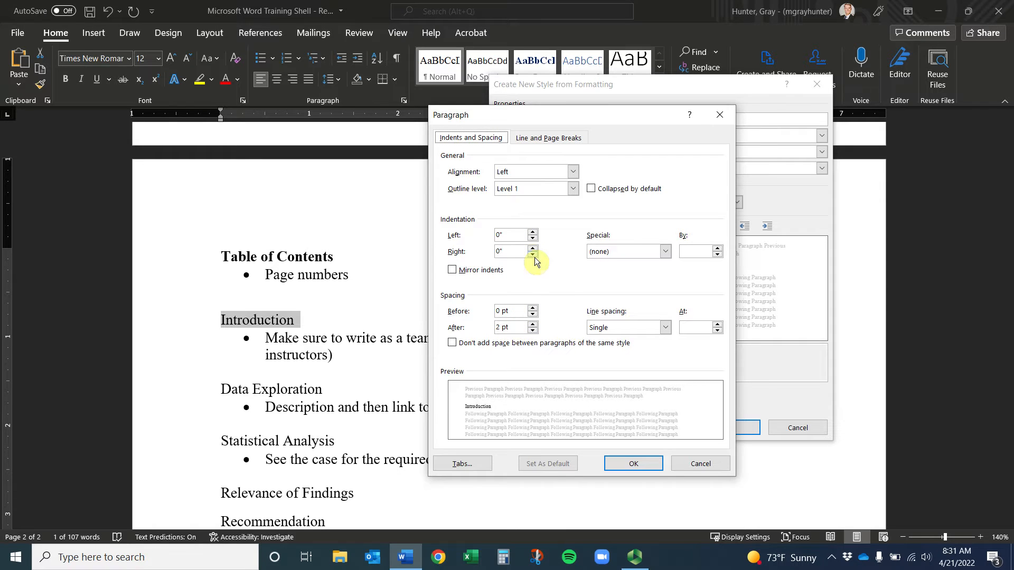
Change the style's spacing after to 4 pt and confirm it in Paragraph settings
double_click(498, 327)
type("4")
key("Return")
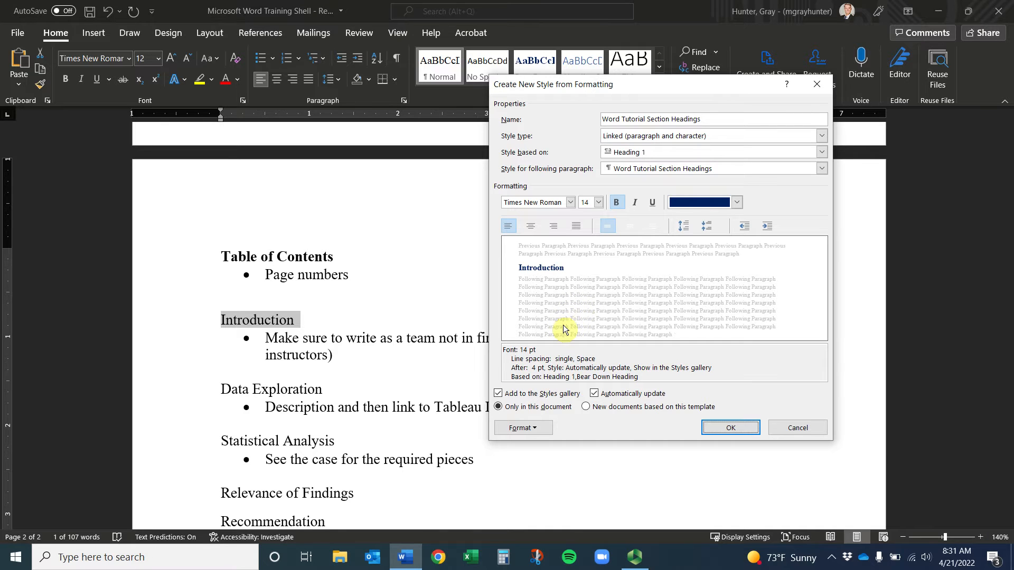
left_click(539, 429)
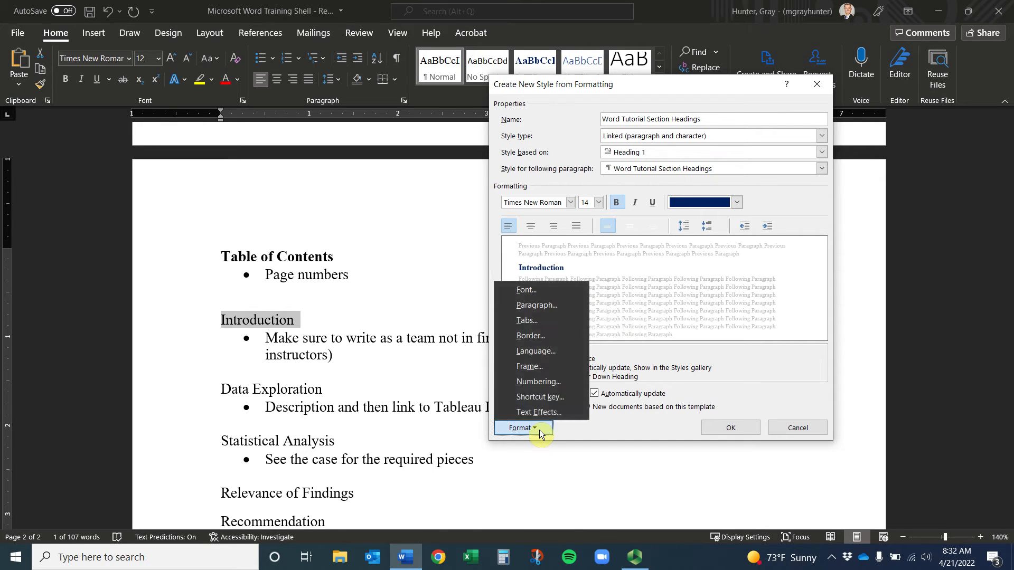
left_click(541, 313)
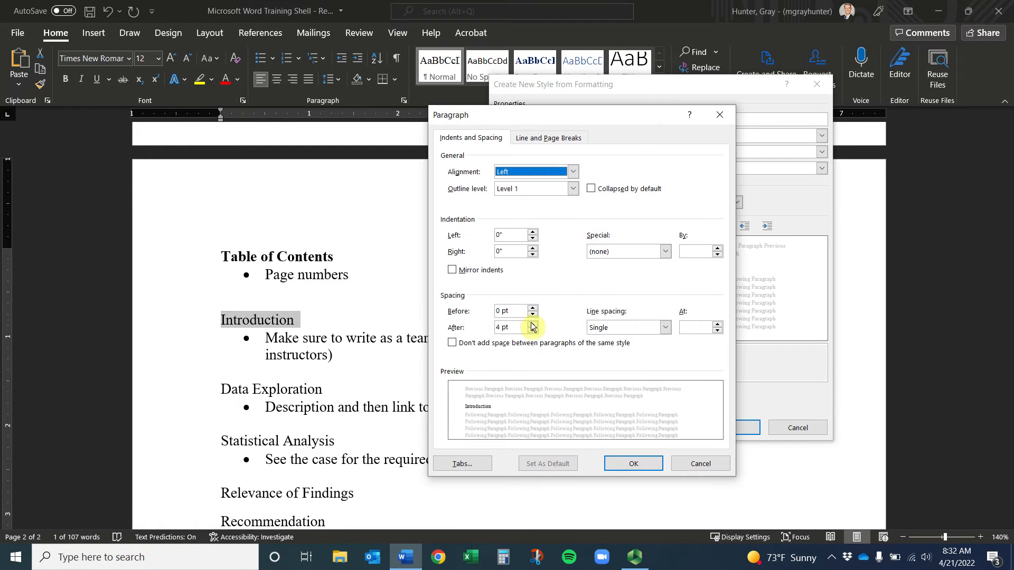
left_click(631, 464)
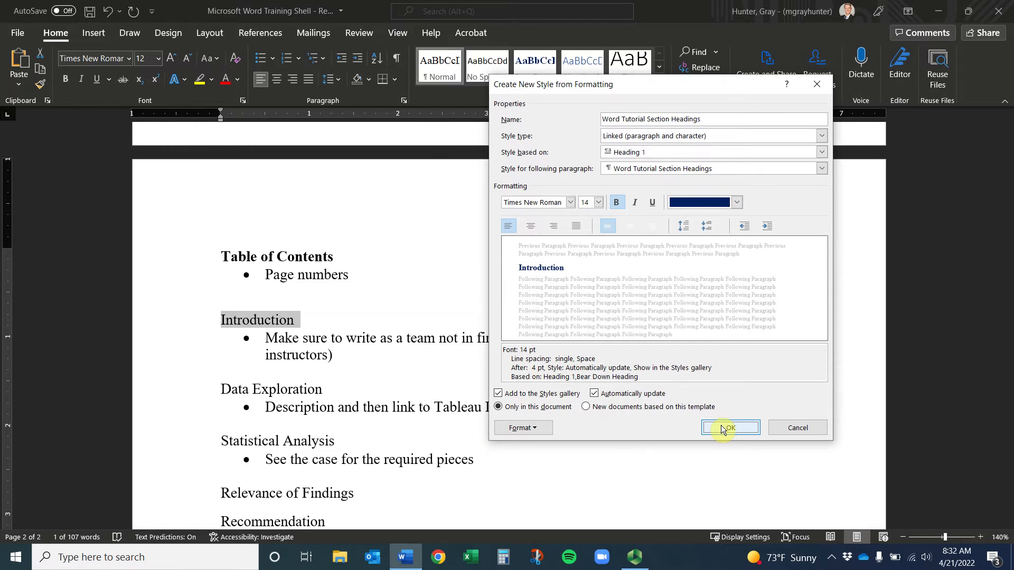
Create the Word Tutorial Section Headings style, applying it to the Introduction heading
left_click(729, 428)
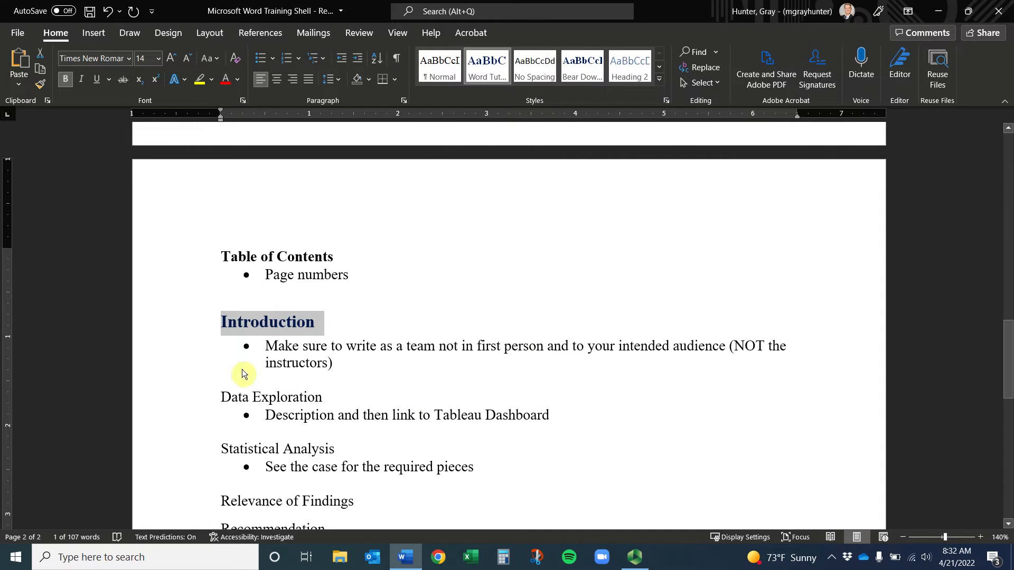
left_click(223, 403)
left_click(292, 396)
scroll(290, 390, "down", 1)
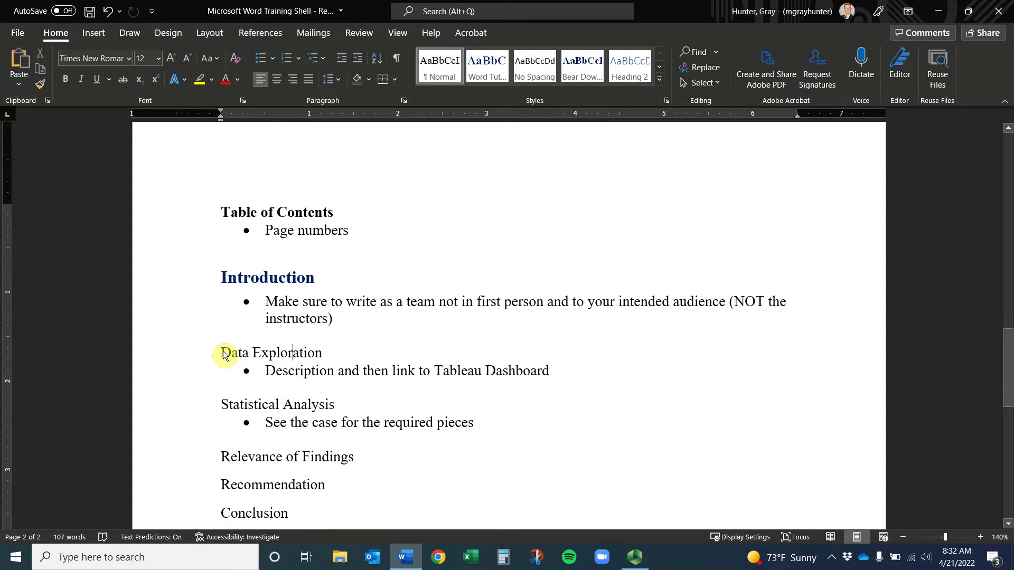
Apply the style to Data Exploration, Statistical Analysis, Relevance of Findings, Recommendation, Conclusion and Appendix
left_click(183, 356)
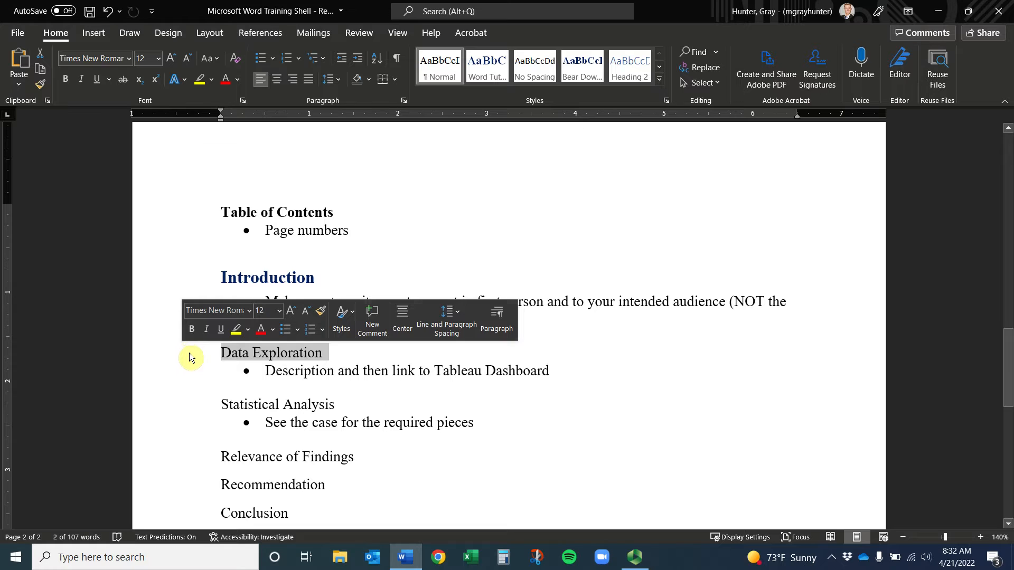
left_click(172, 404, "ctrl")
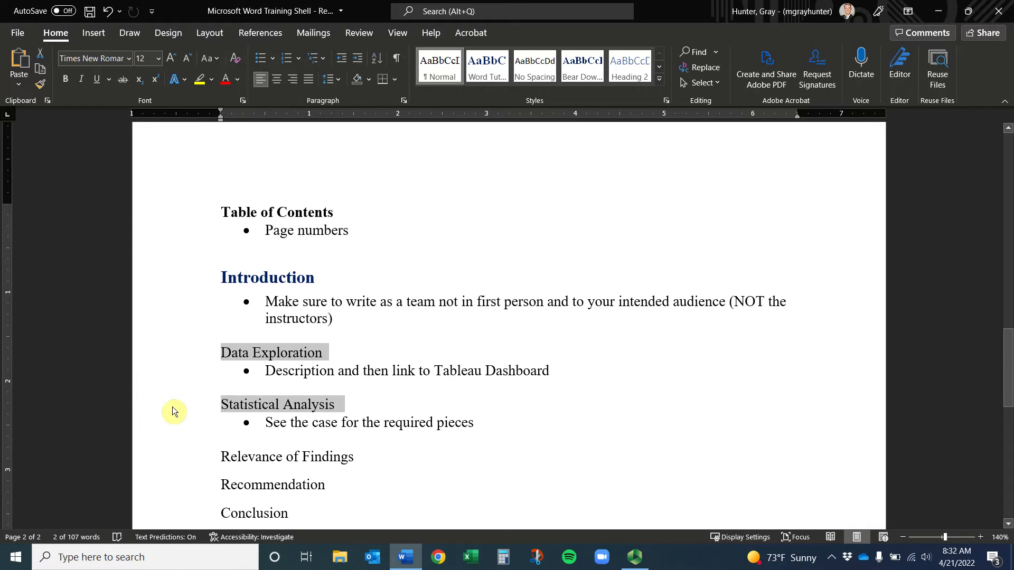
left_click(182, 457, "ctrl")
left_click(188, 483, "ctrl")
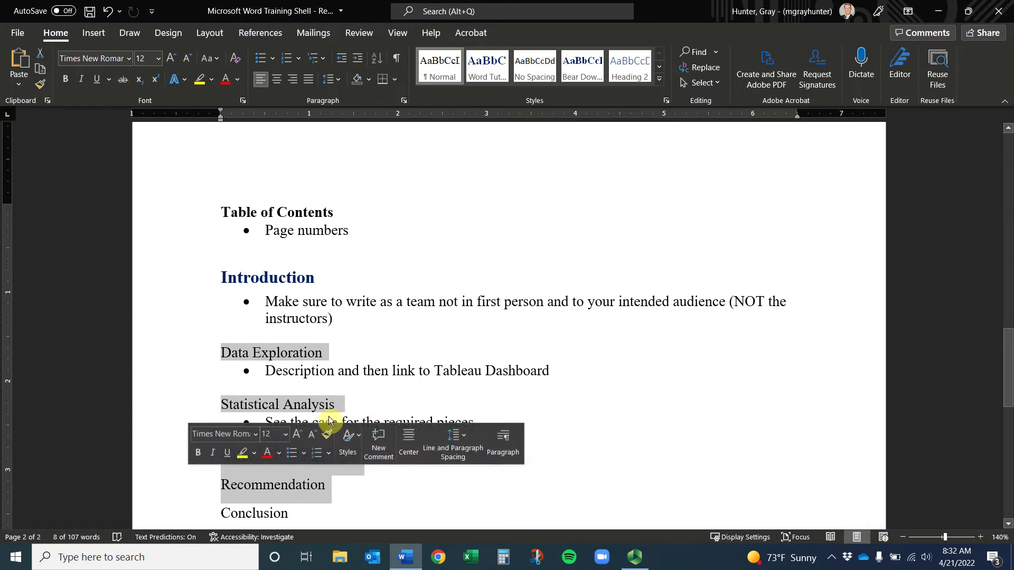
left_click(182, 430, "ctrl")
left_click(174, 482, "ctrl")
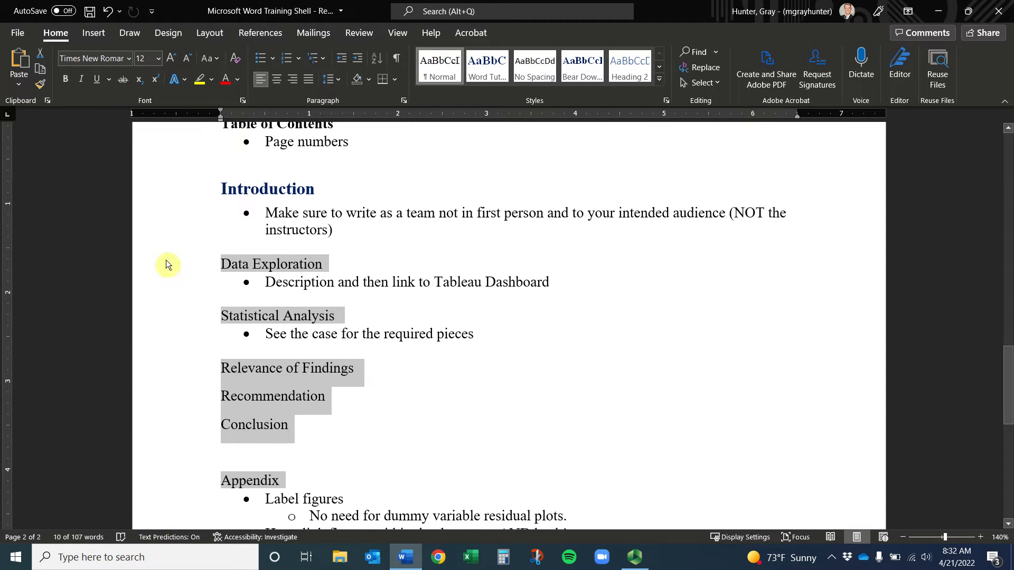
left_click(493, 66)
left_click(493, 67)
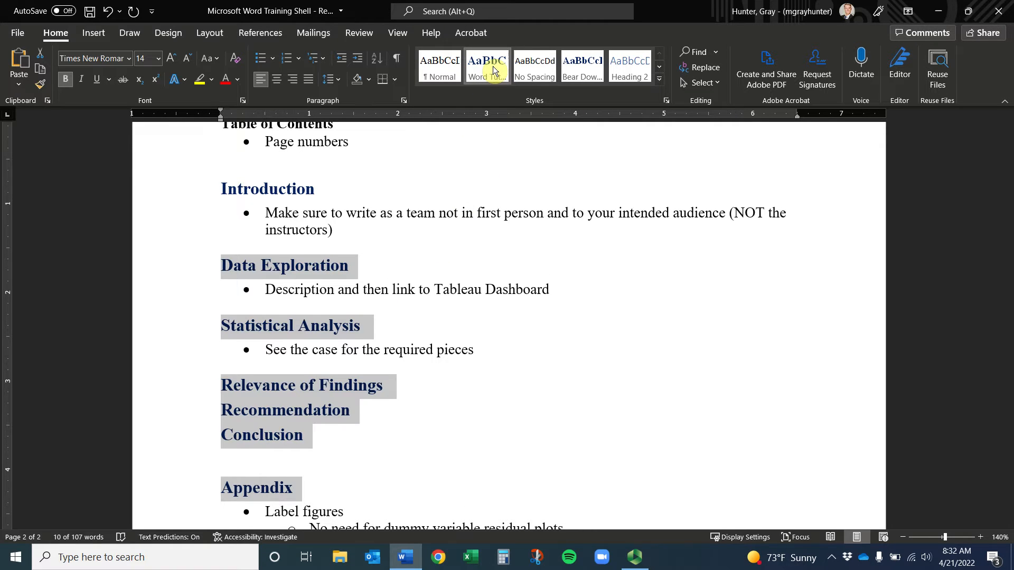
scroll(317, 289, "up", 3)
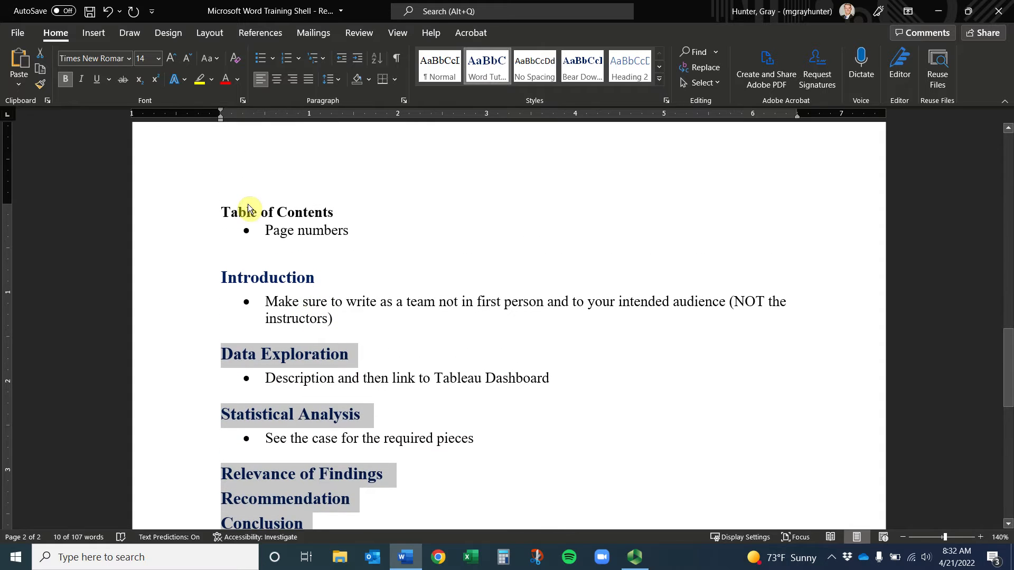
left_click(222, 212)
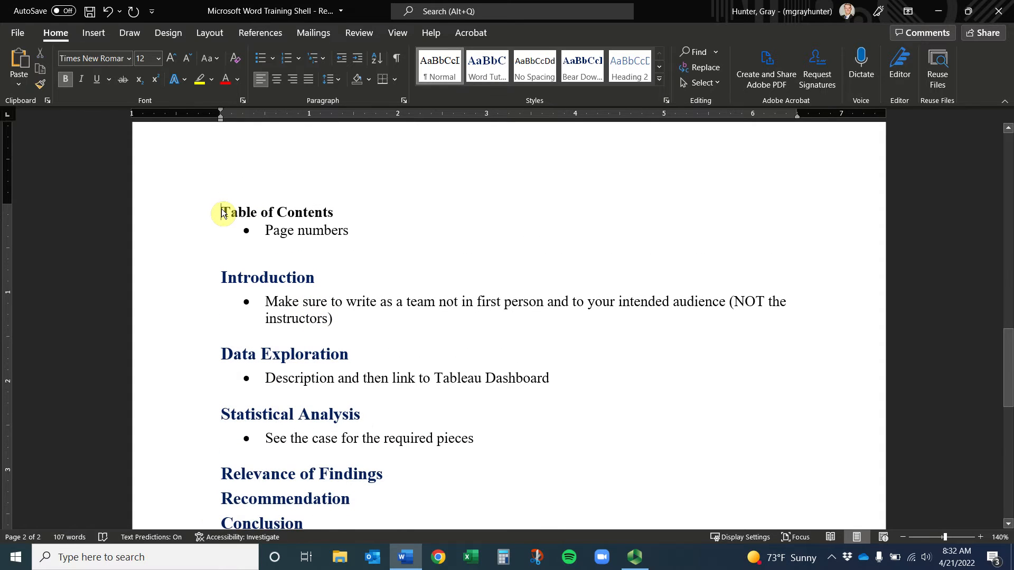
Insert an automatic Contents table on a blank line below the Page numbers bullet
left_click(389, 229)
key("Return")
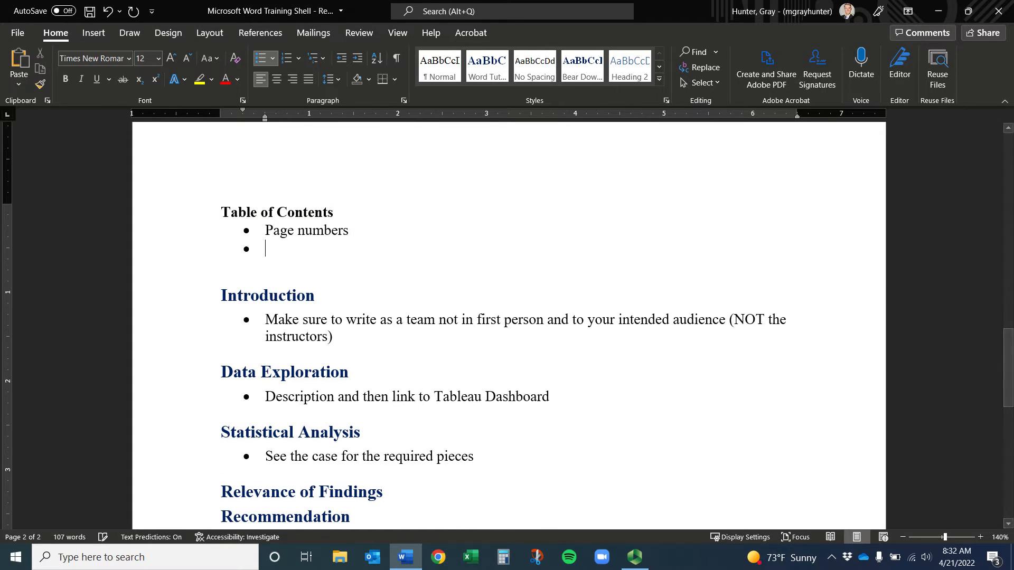
key("Return")
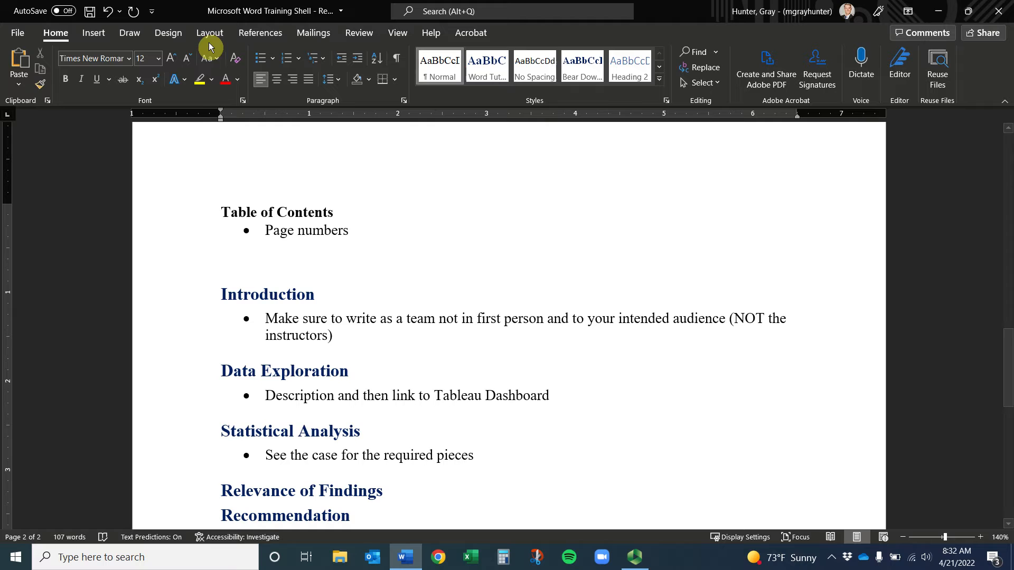
left_click(91, 34)
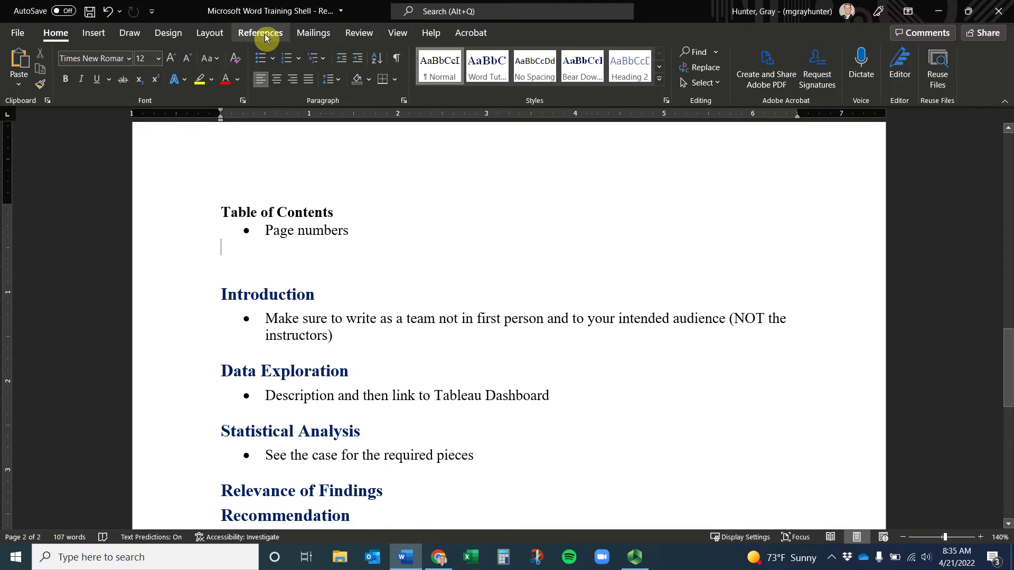
left_click(265, 33)
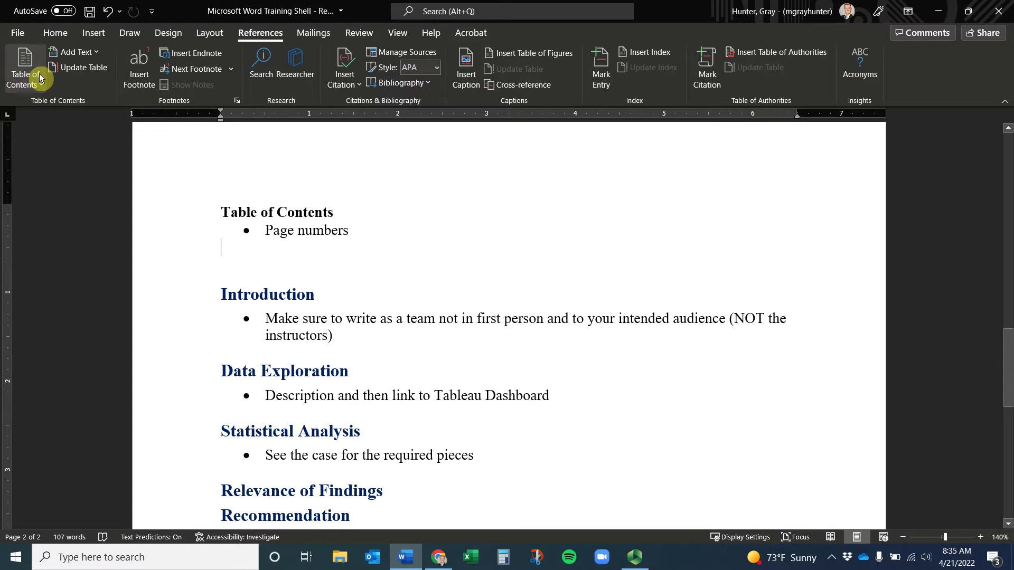
left_click(23, 84)
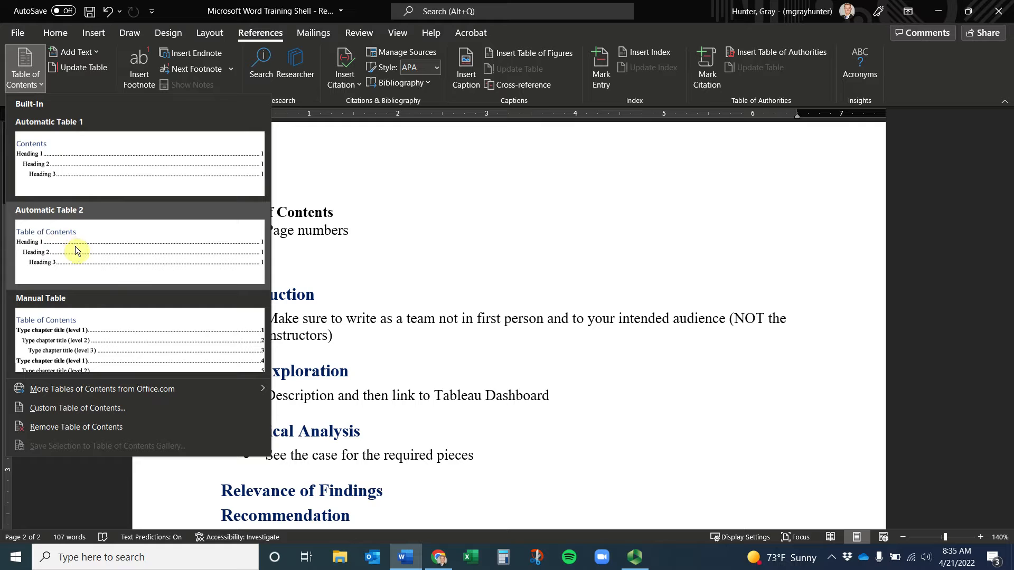
left_click(115, 170)
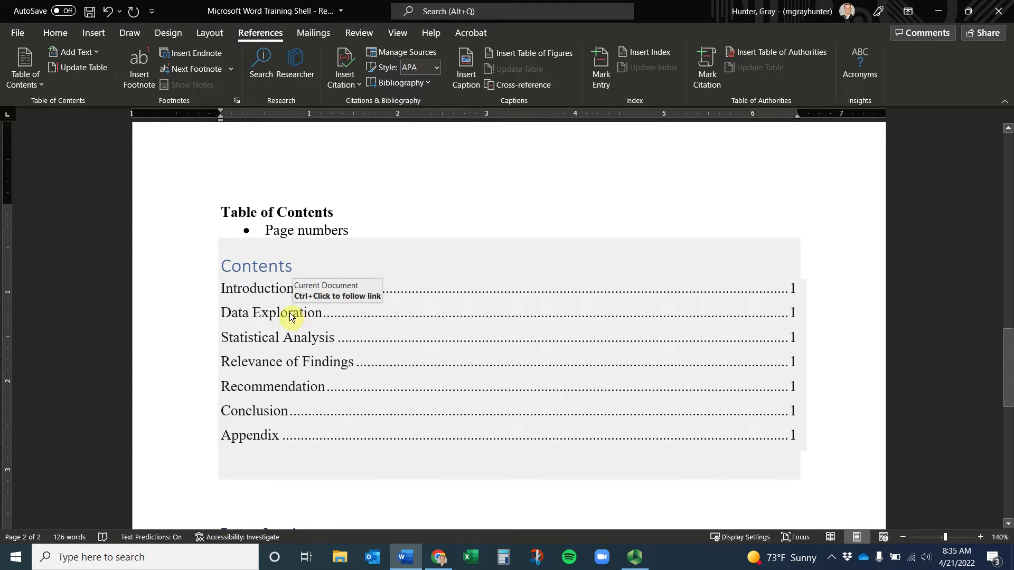
scroll(290, 316, "down", 10)
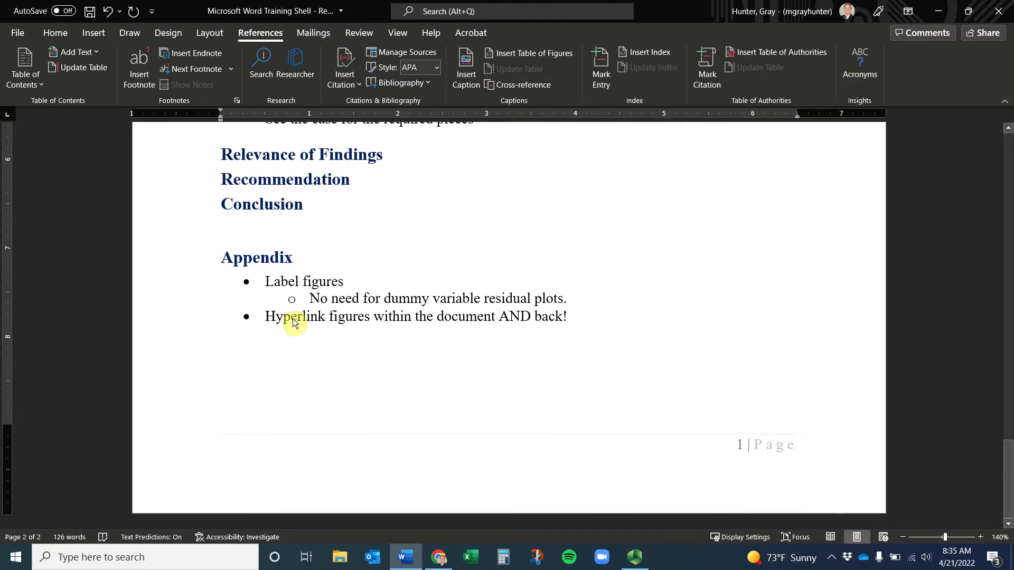
scroll(293, 318, "up", 9)
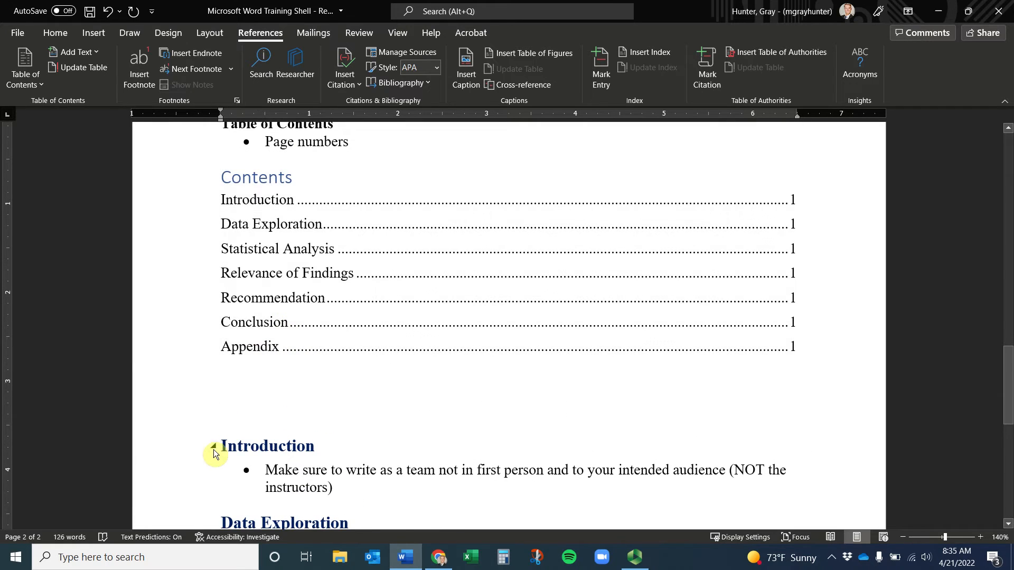
Push the Introduction heading onto its own new page
left_click(221, 447)
key("Return")
key("Return")
key("Return")
key("Return")
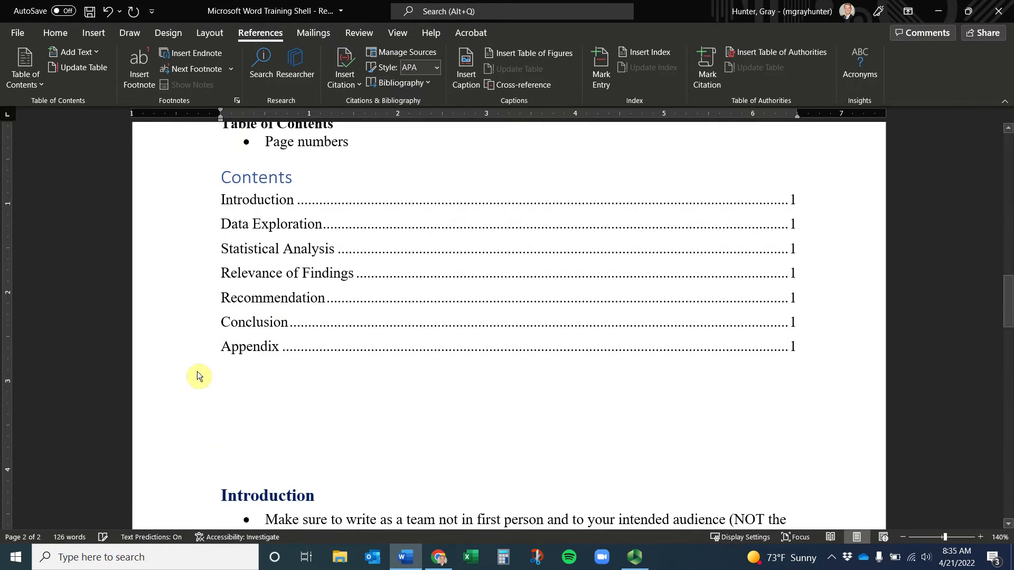
scroll(370, 374, "down", 7)
scroll(388, 338, "up", 3)
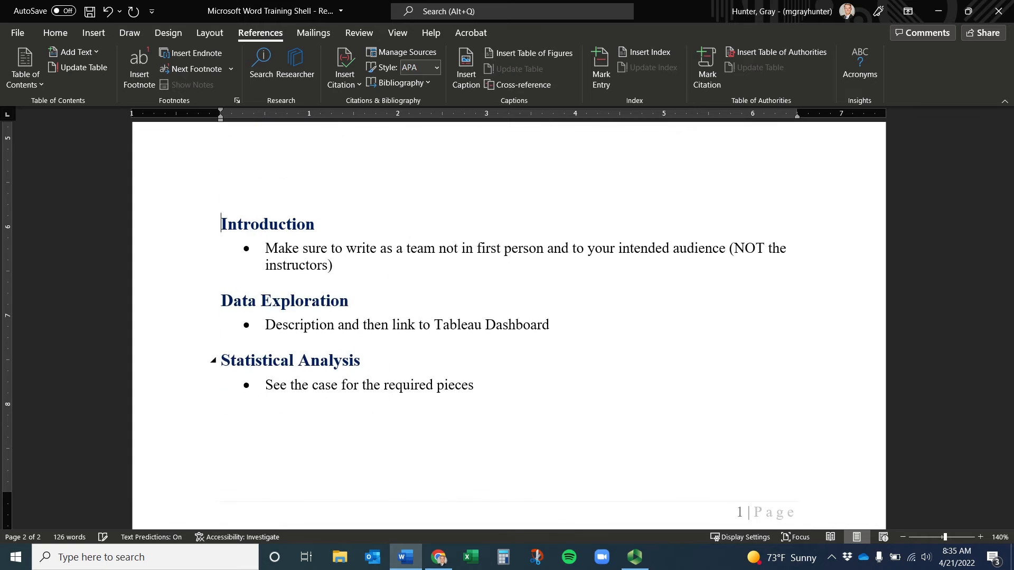
scroll(403, 363, "up", 3)
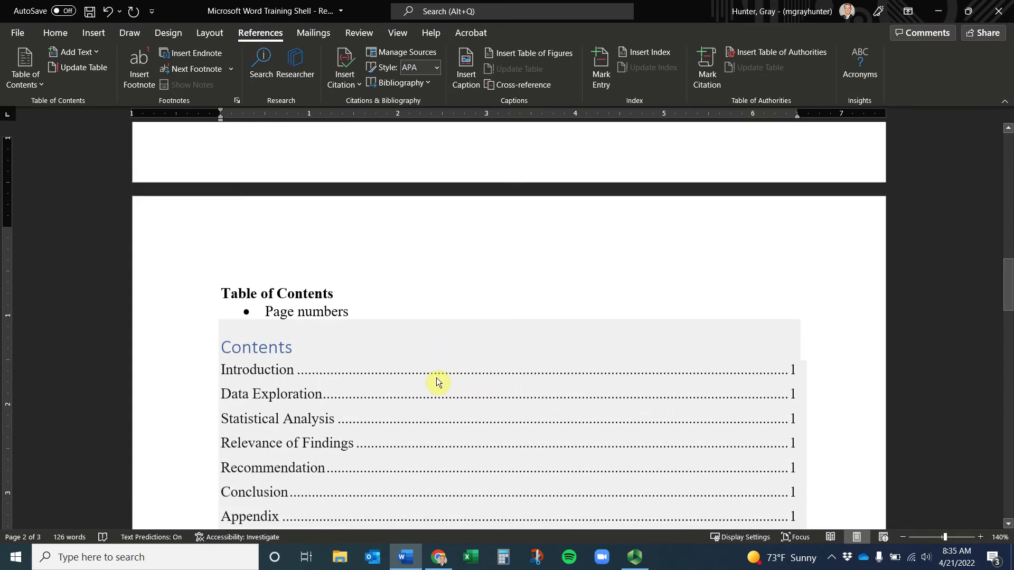
Update the entire table of contents so its page numbers refresh
scroll(501, 421, "down", 2)
left_click(290, 241)
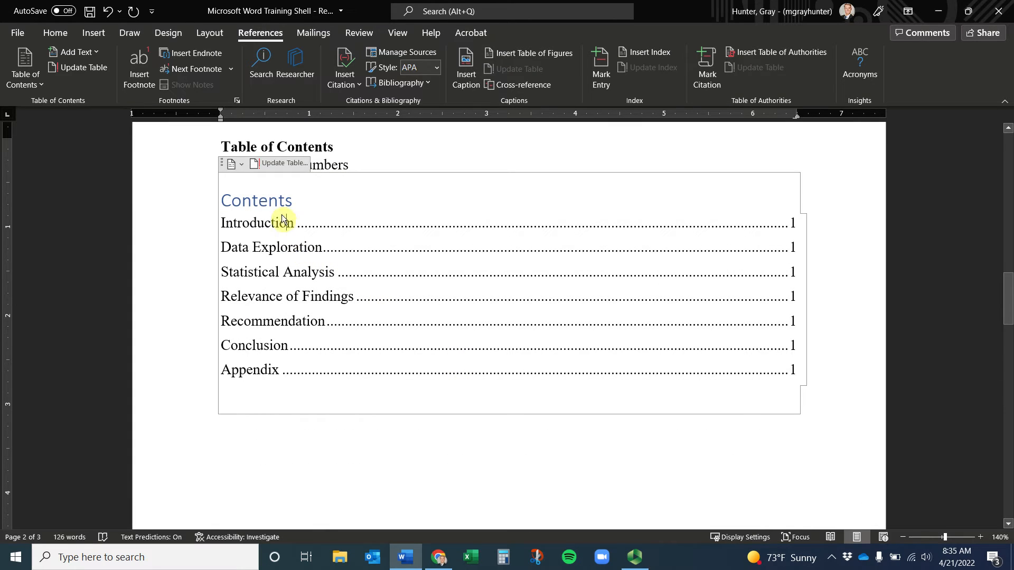
left_click(272, 165)
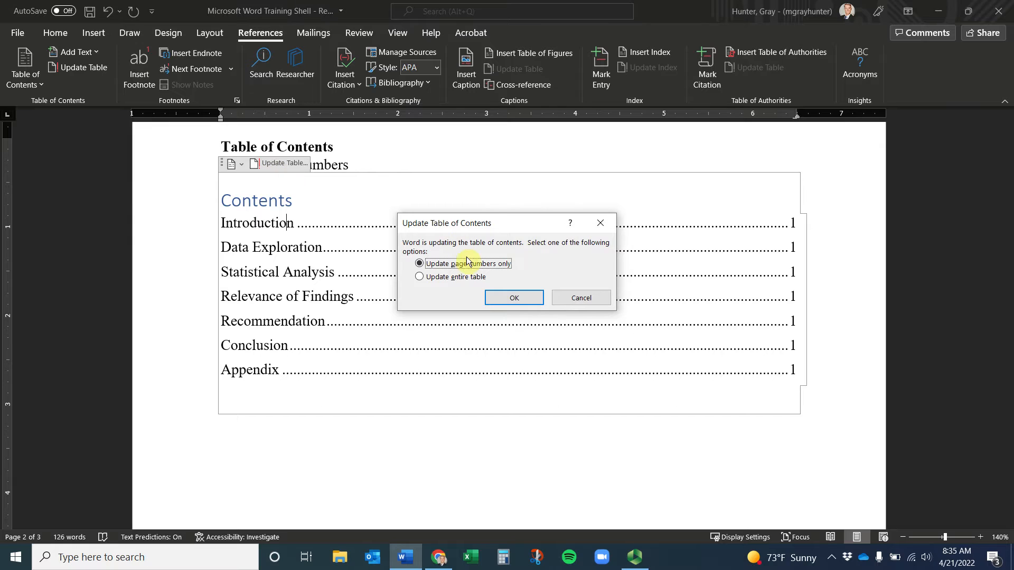
left_click(473, 280)
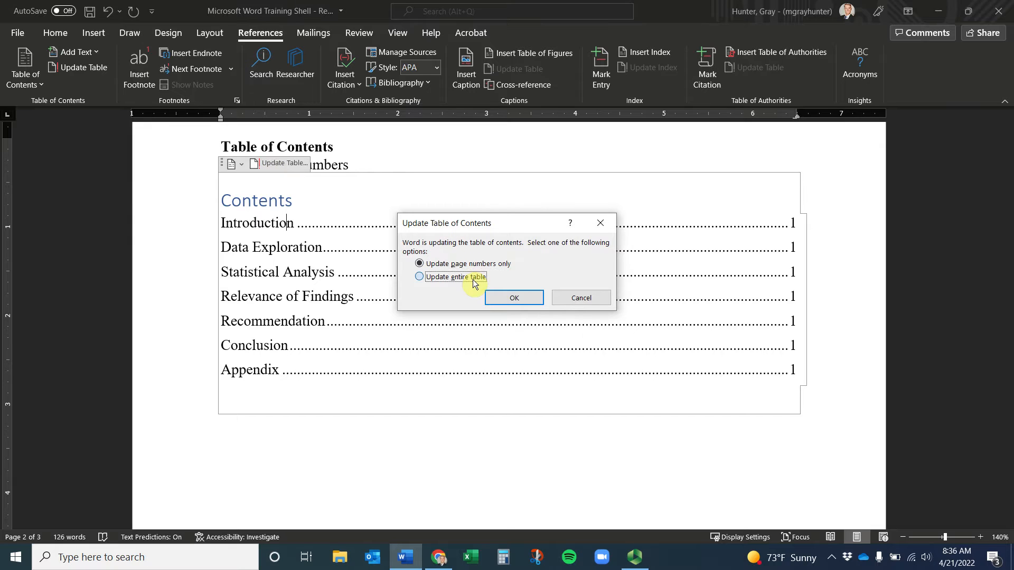
left_click(514, 300)
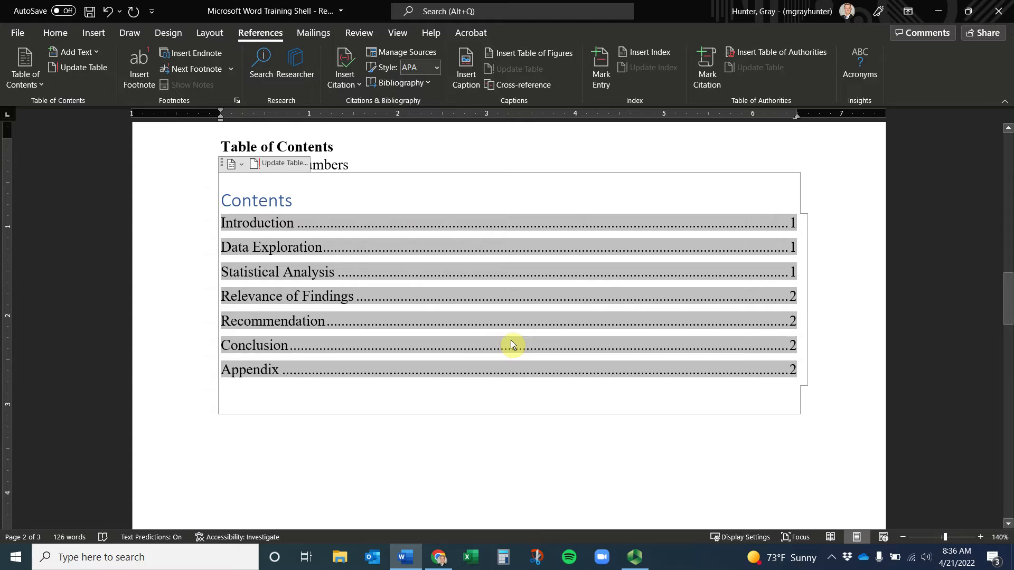
Select the line about the Tableau Dashboard link in the document
left_click(431, 446)
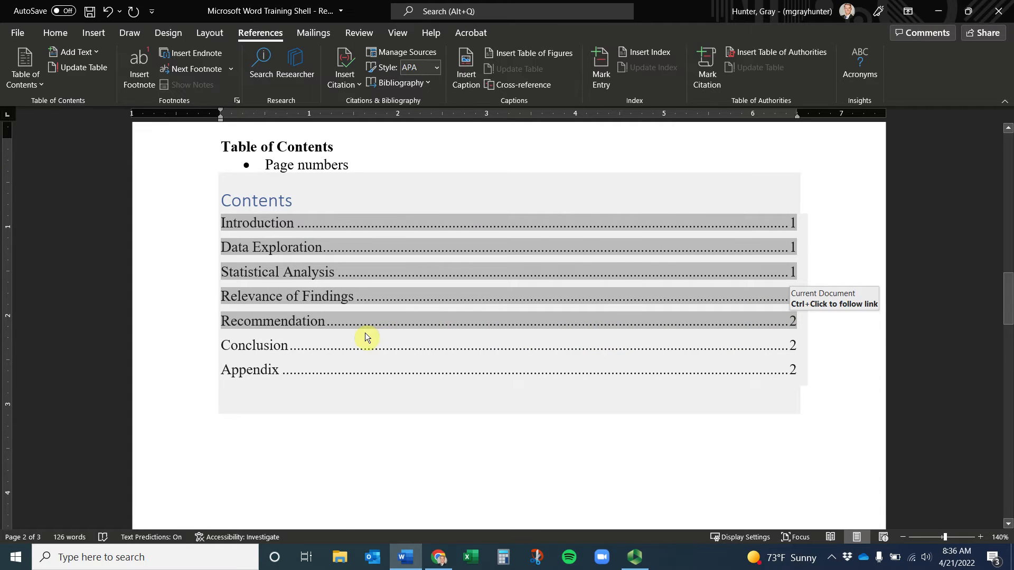
scroll(366, 331, "down", 10)
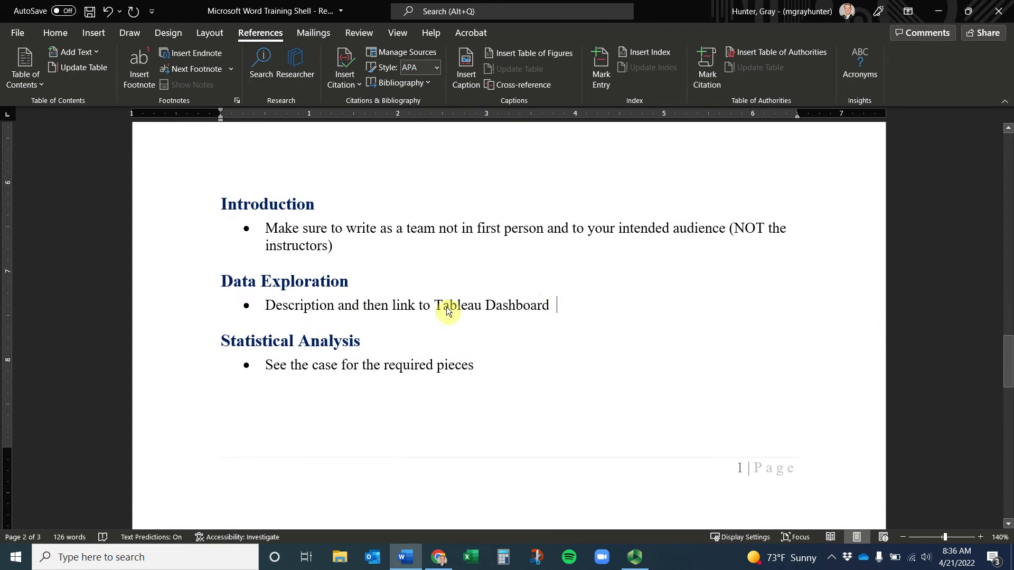
left_click(237, 309)
scroll(426, 297, "down", 1)
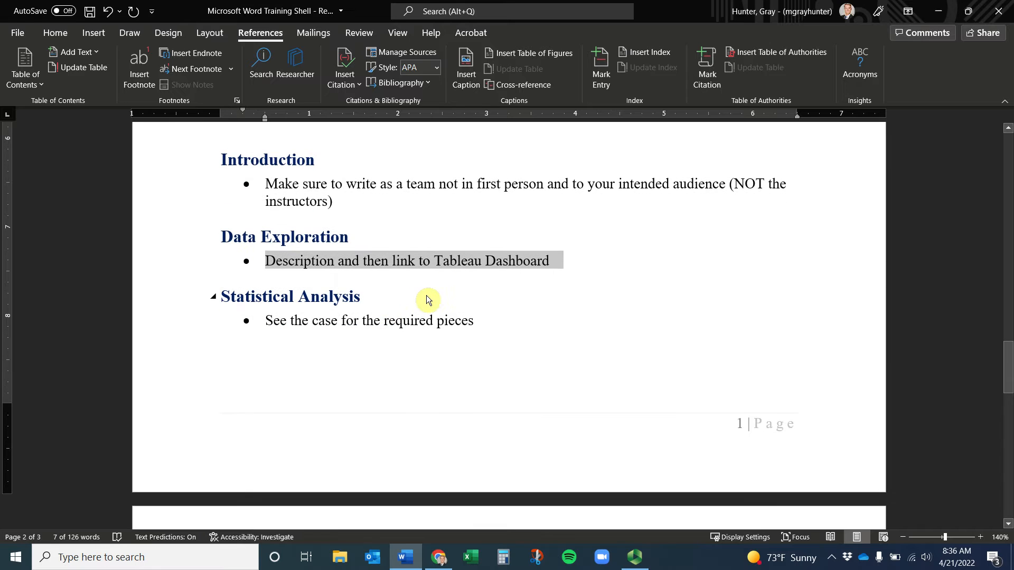
scroll(426, 299, "up", 10)
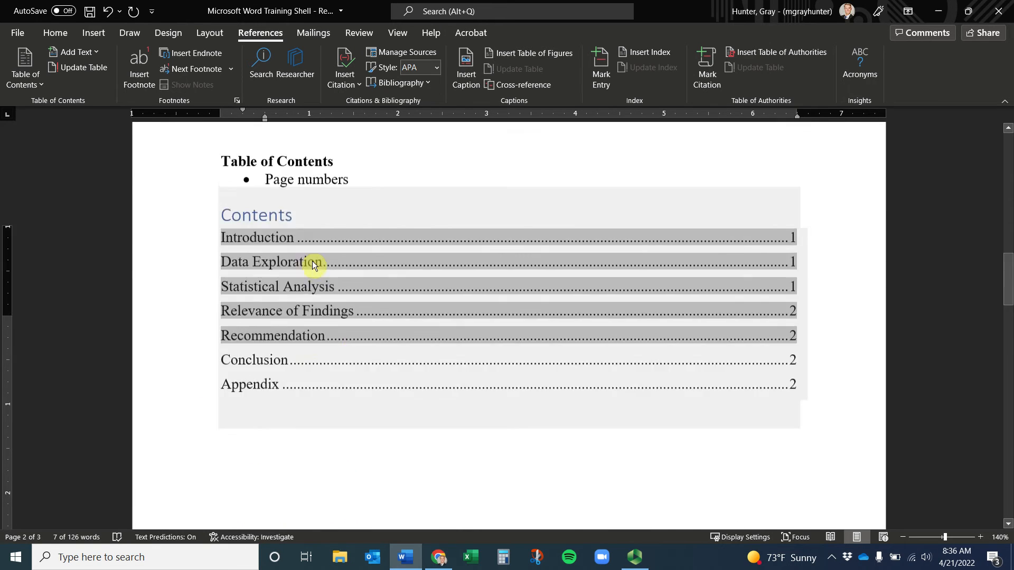
scroll(312, 262, "up", 5)
Delete the 'Table of Contents / Page numbers' placeholder lines and retitle the Contents heading 'Table of Contents'
left_click_drag(353, 389, 175, 375)
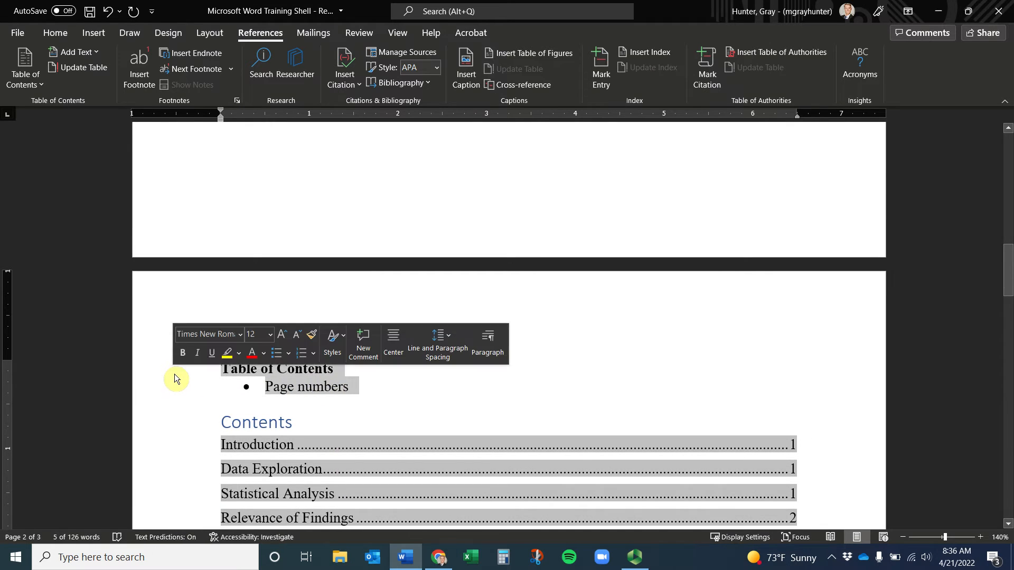
key("Delete")
left_click_drag(292, 372, 160, 391)
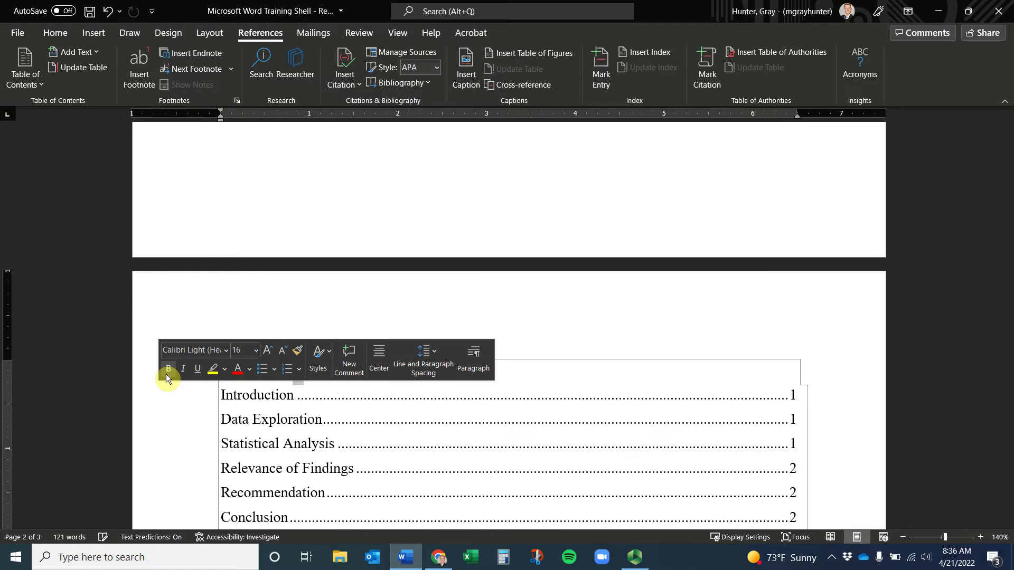
left_click_drag(299, 376, 179, 369)
type("Table of COnte")
key("BackSpace")
key("BackSpace")
key("BackSpace")
key("BackSpace")
key("BackSpace")
type("Contents")
scroll(163, 322, "down", 1)
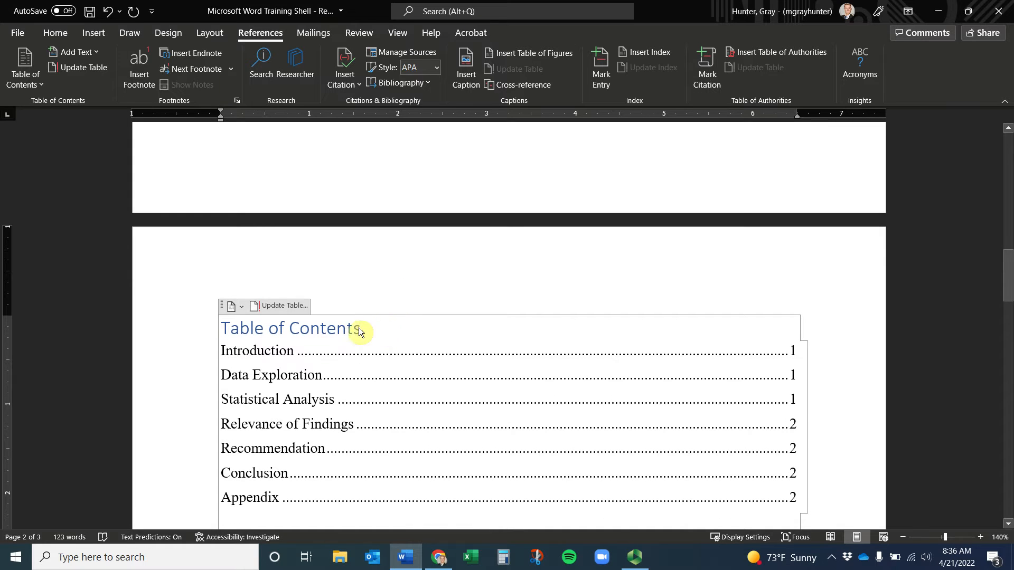
left_click_drag(359, 328, 204, 325)
scroll(331, 188, "down", 6)
scroll(343, 222, "down", 5)
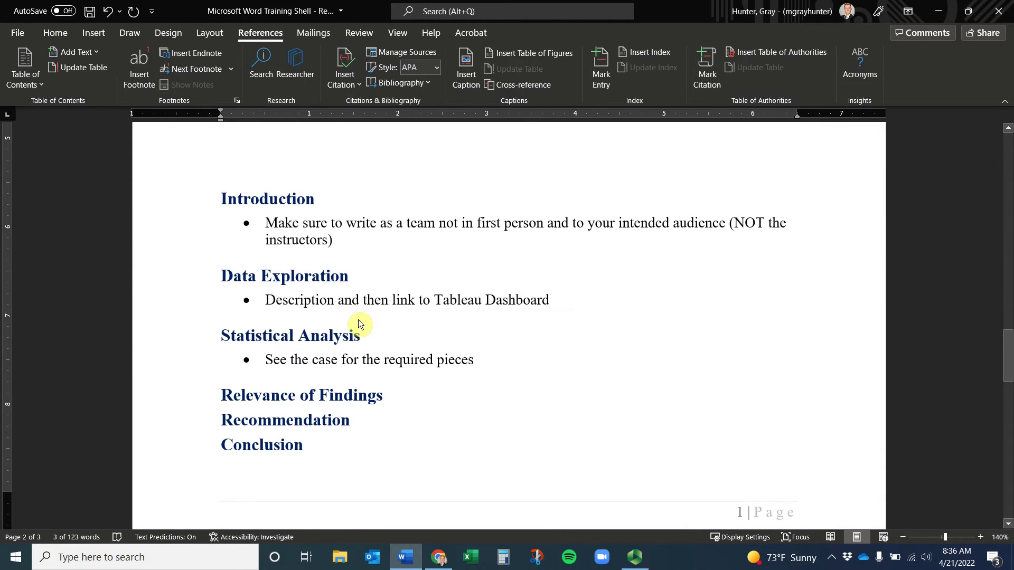
Apply Heading 2 to the line 'See the case for the required pieces'
left_click_drag(499, 365, 259, 367)
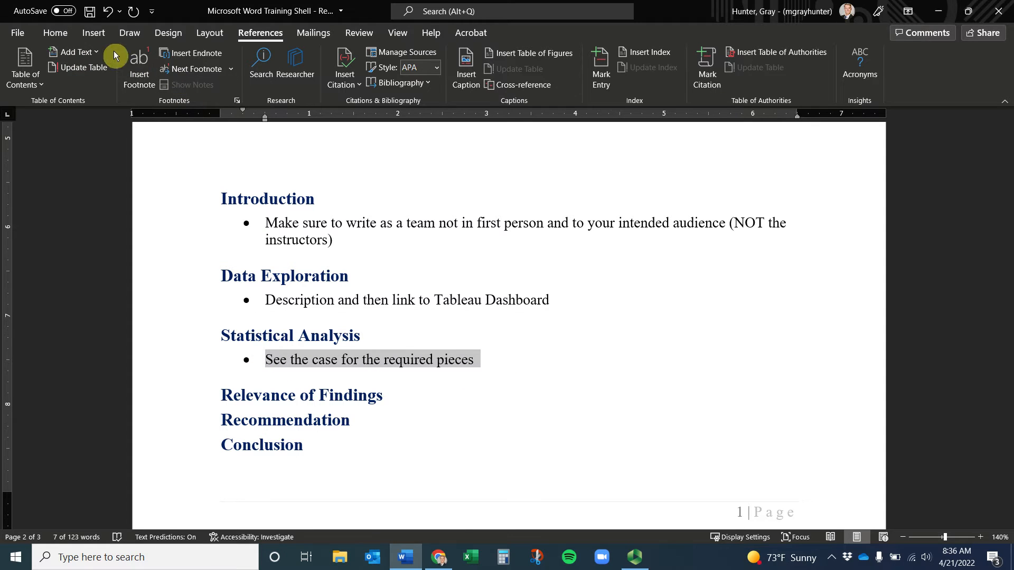
left_click(59, 36)
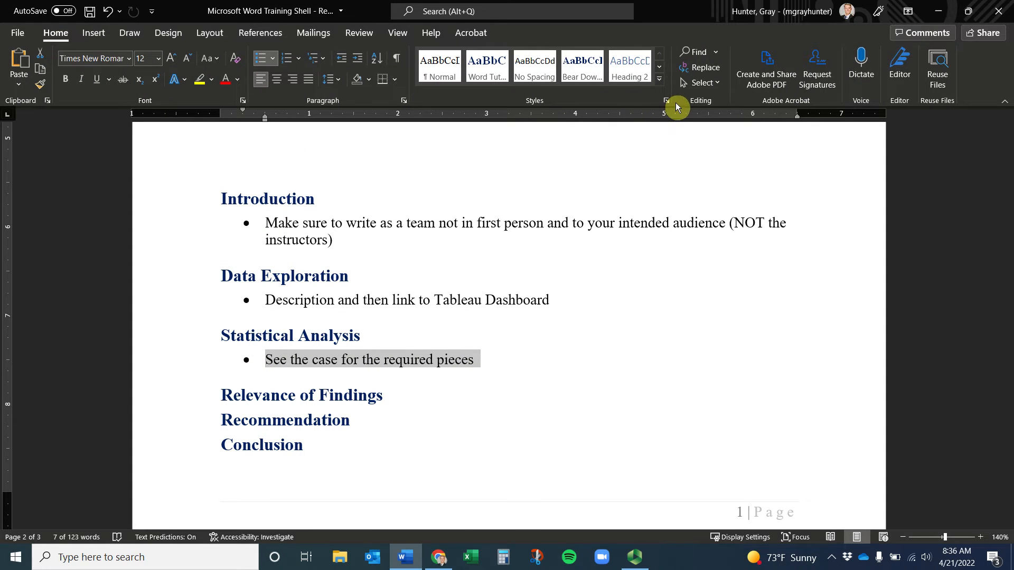
left_click(660, 80)
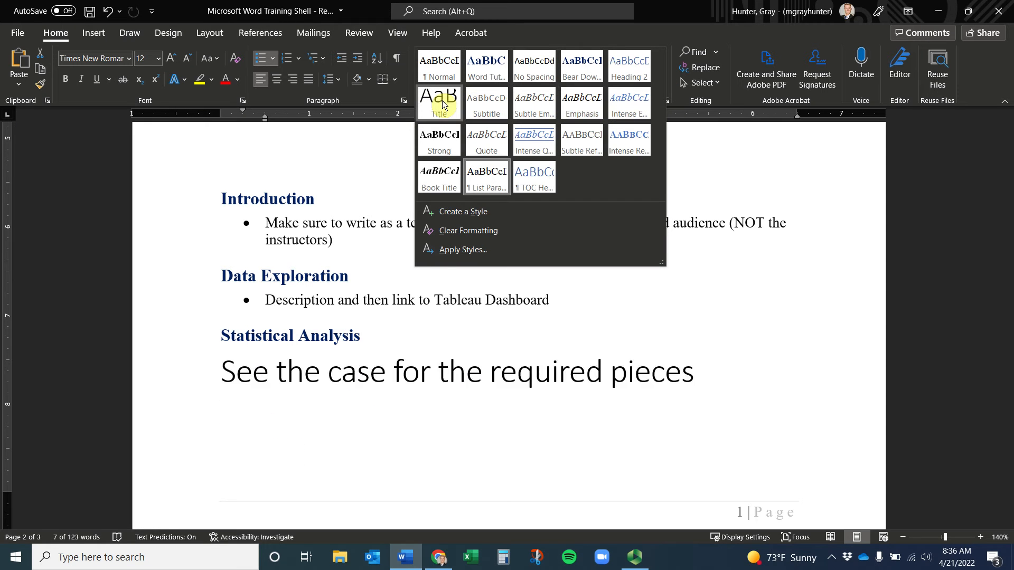
left_click(630, 68)
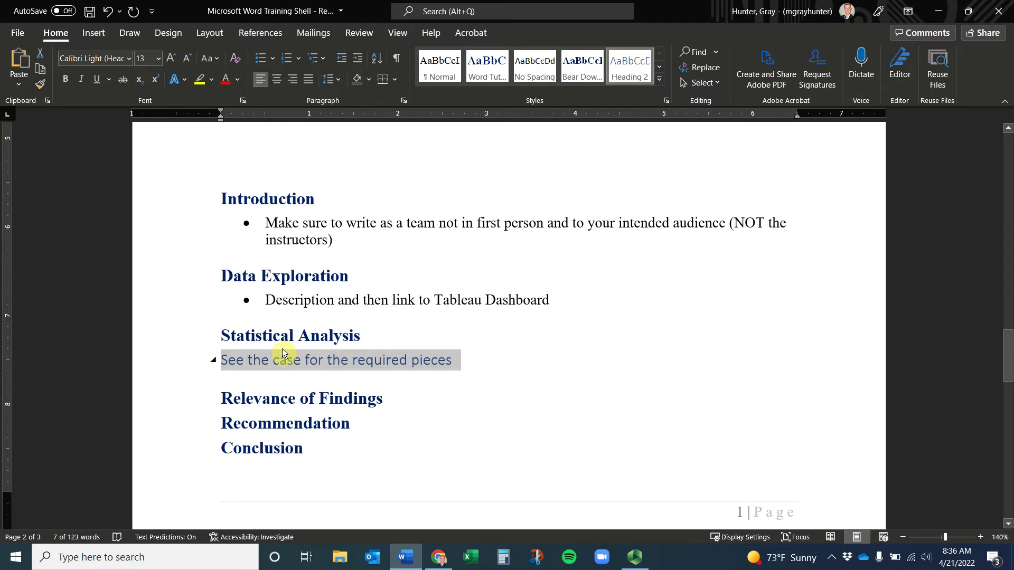
scroll(342, 347, "up", 15)
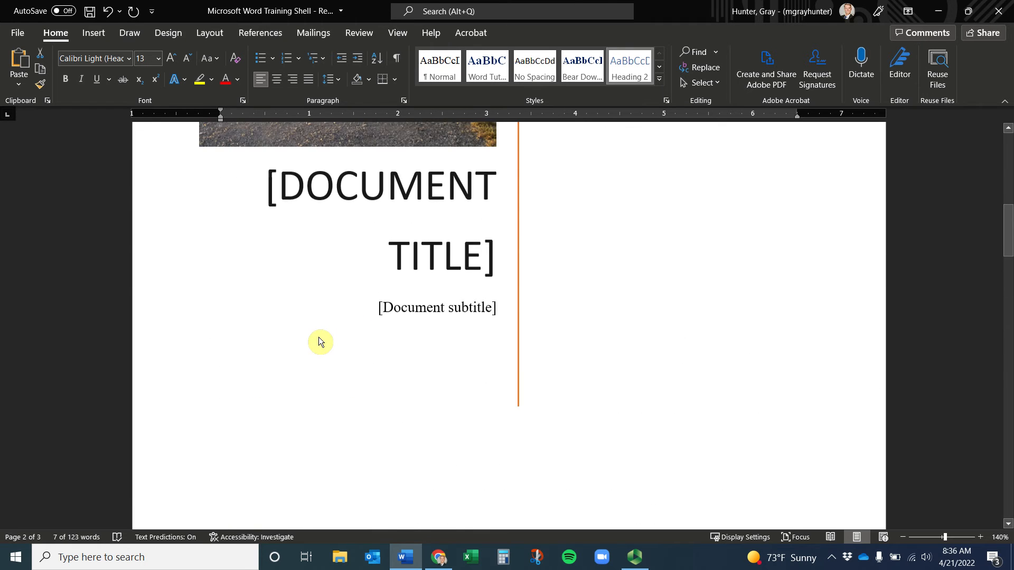
scroll(329, 334, "down", 4)
scroll(329, 334, "down", 5)
Rebuild the entire table of contents and follow the new subentry to its section
left_click(347, 288)
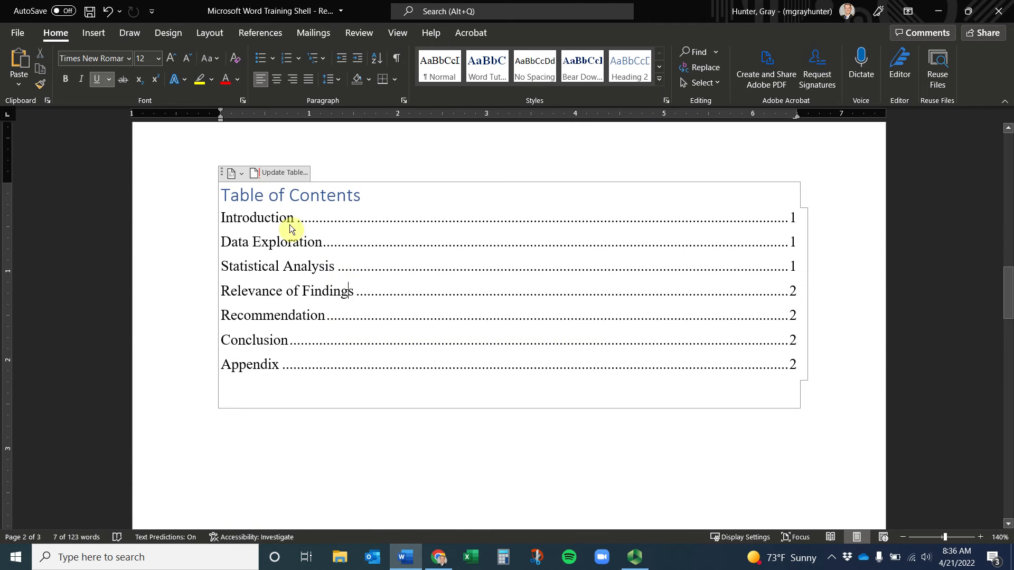
left_click(278, 174)
left_click(460, 277)
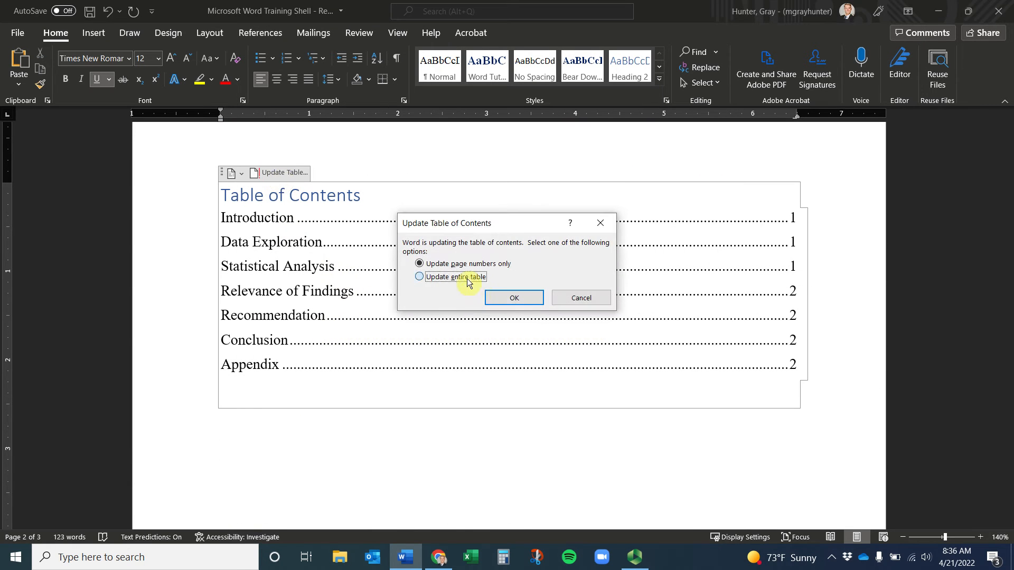
left_click(518, 295)
left_click(252, 301)
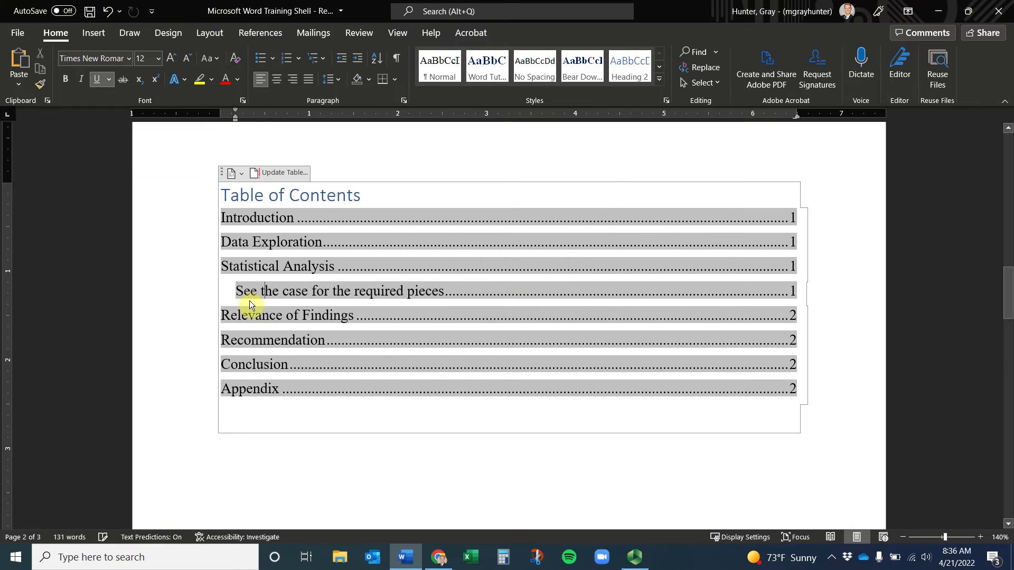
left_click_drag(245, 293, 787, 294)
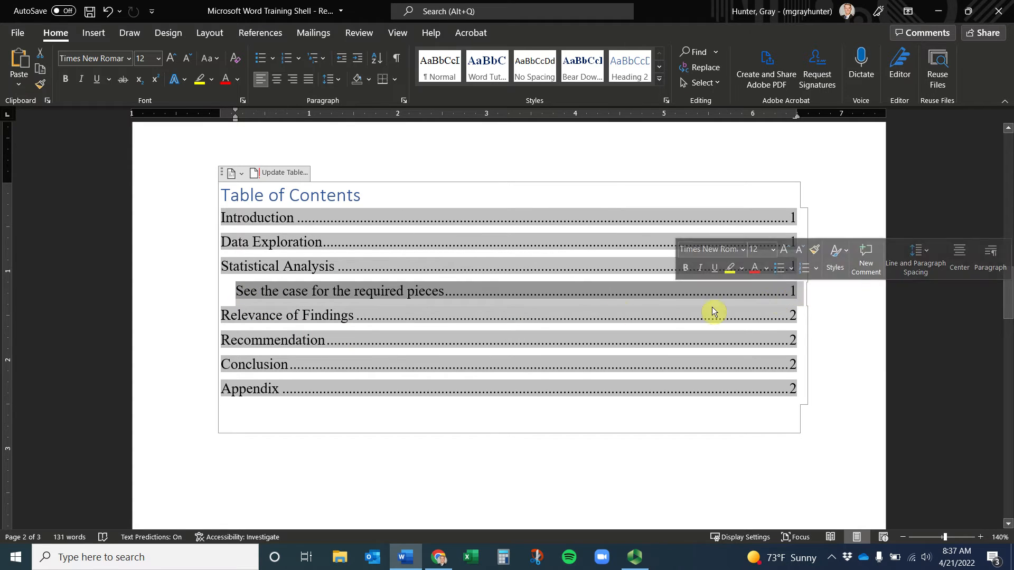
left_click(355, 316)
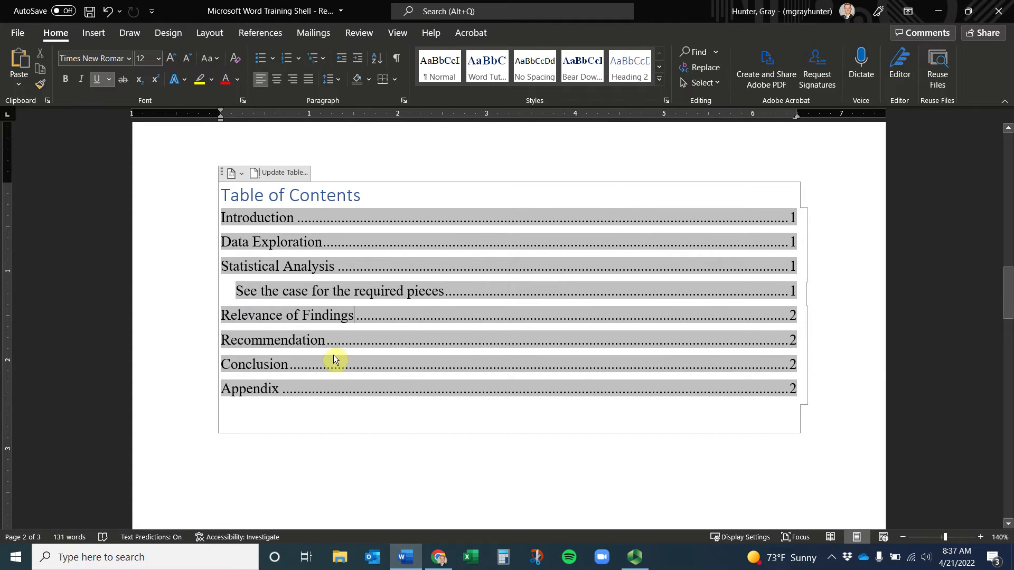
left_click(344, 288, "ctrl")
scroll(347, 288, "up", 2)
scroll(370, 298, "up", 1)
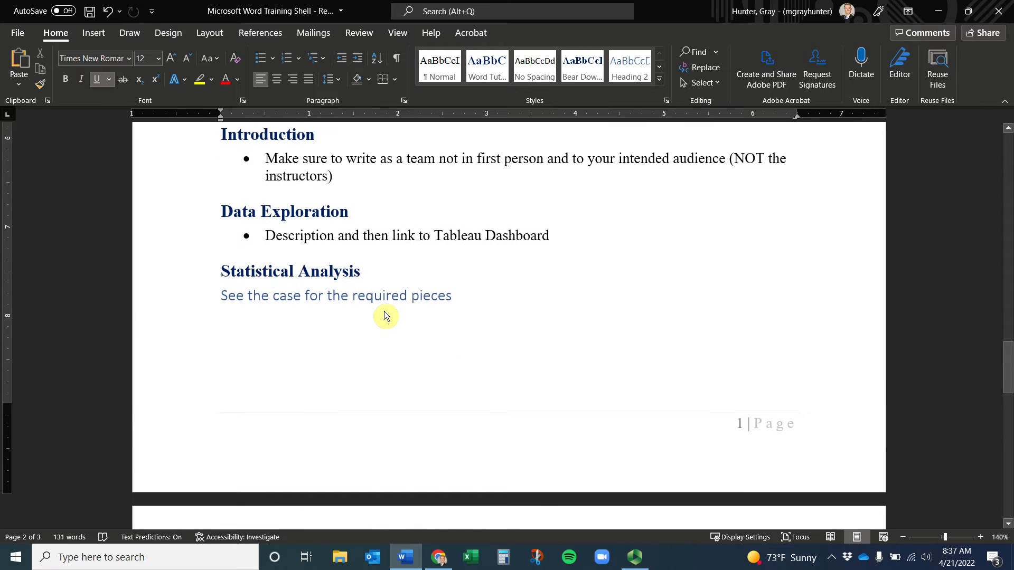
left_click(659, 79)
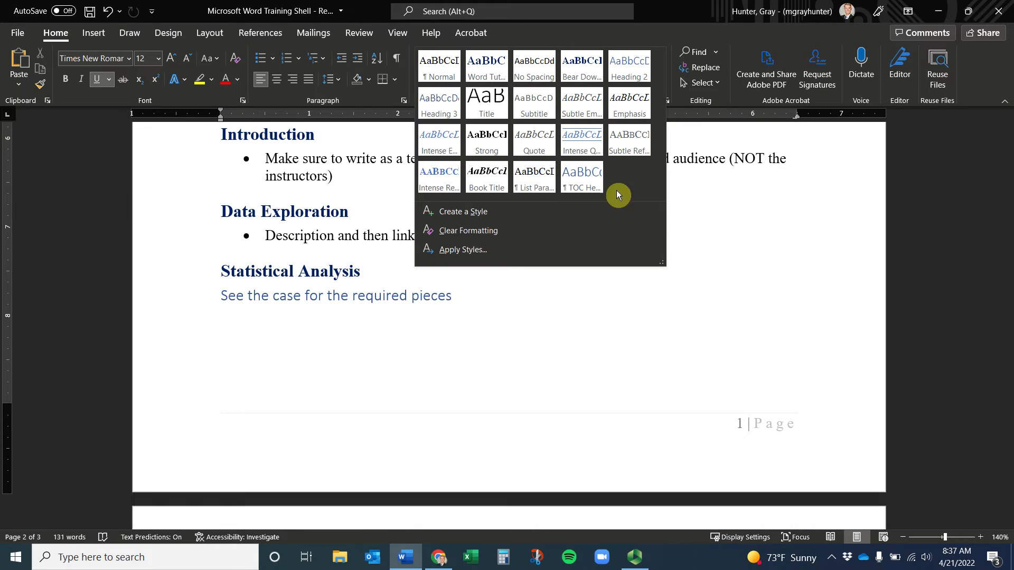
left_click(492, 213)
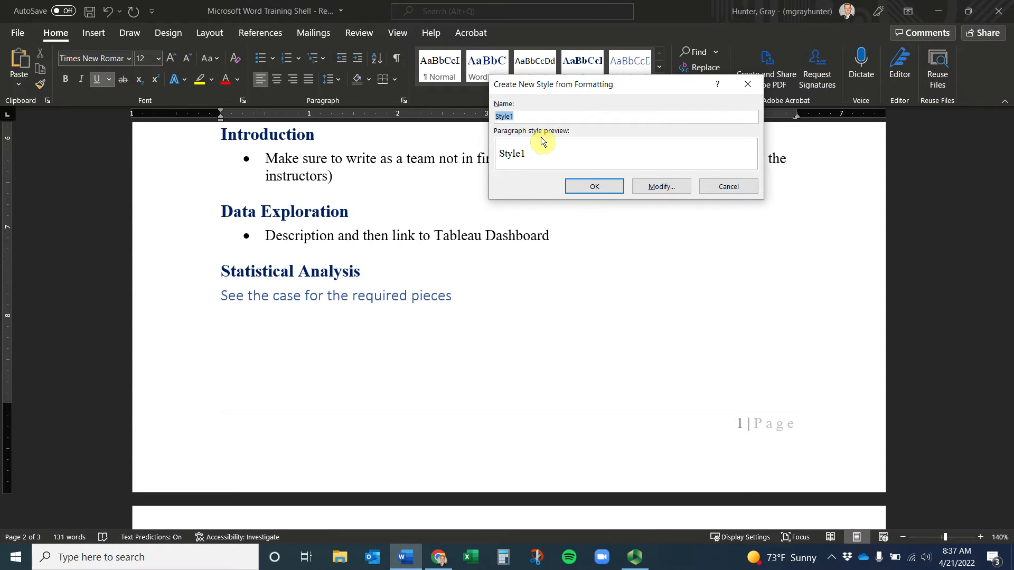
type("Sub Heading Tutoria")
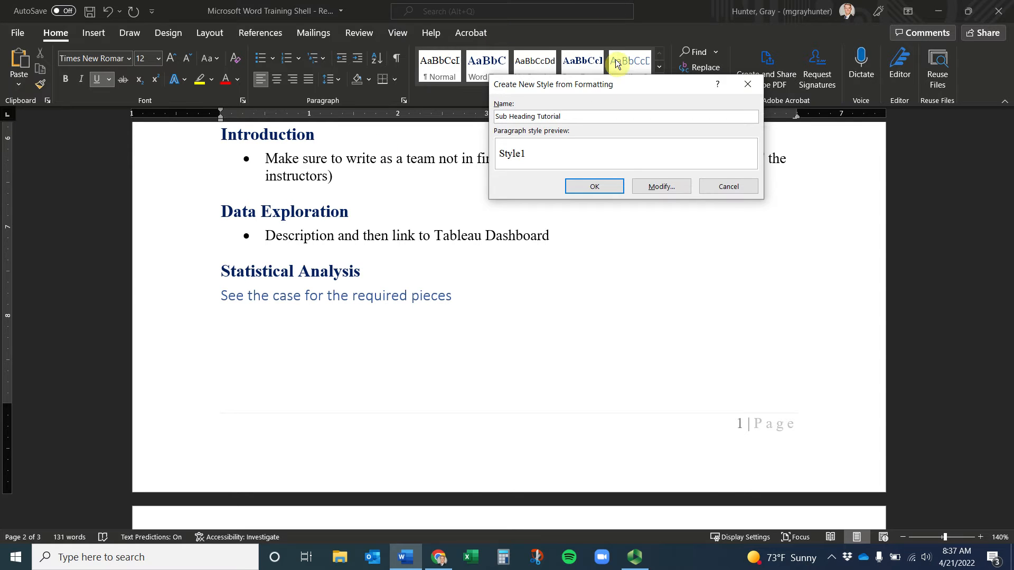
left_click(655, 186)
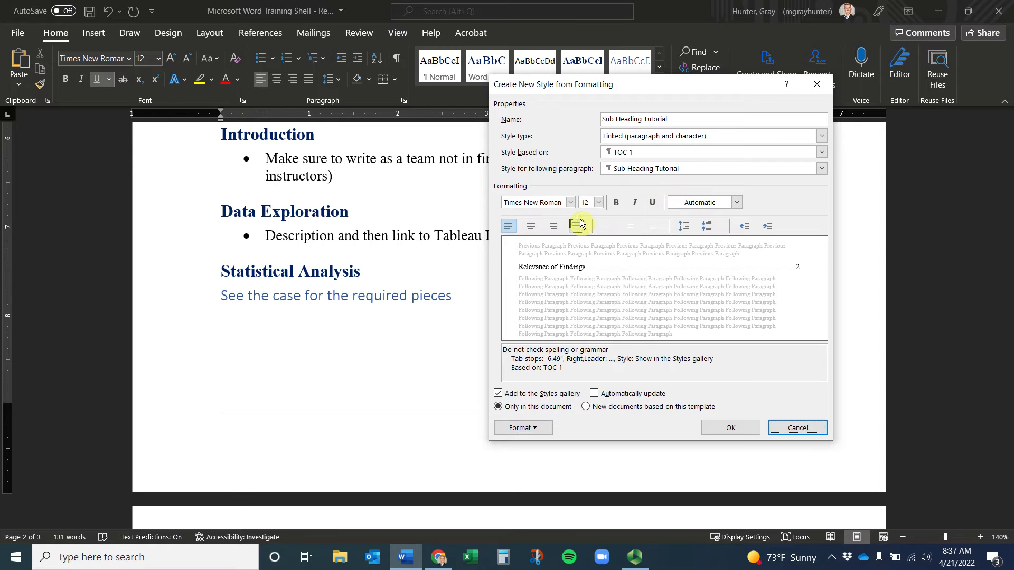
left_click(704, 204)
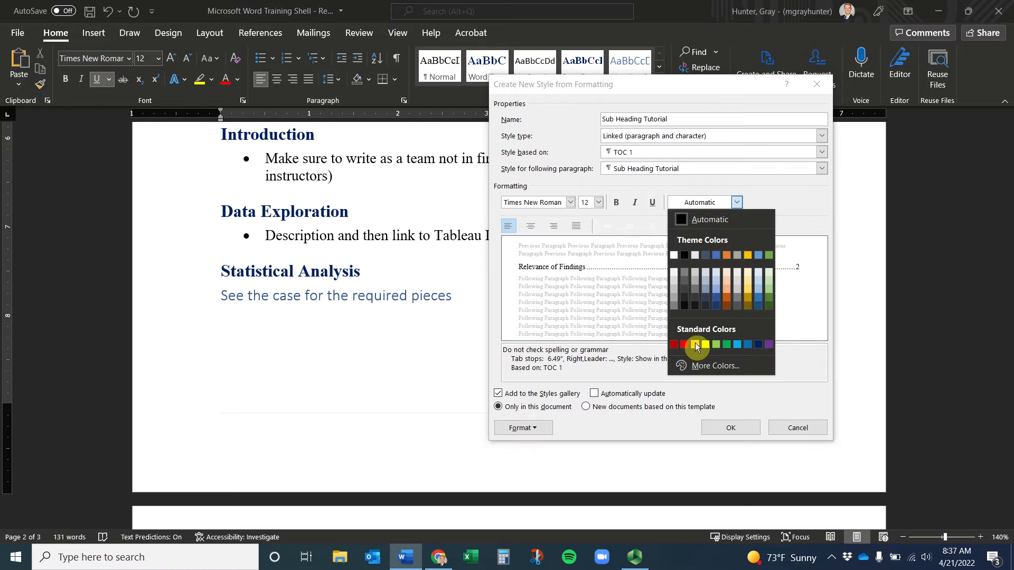
left_click(674, 344)
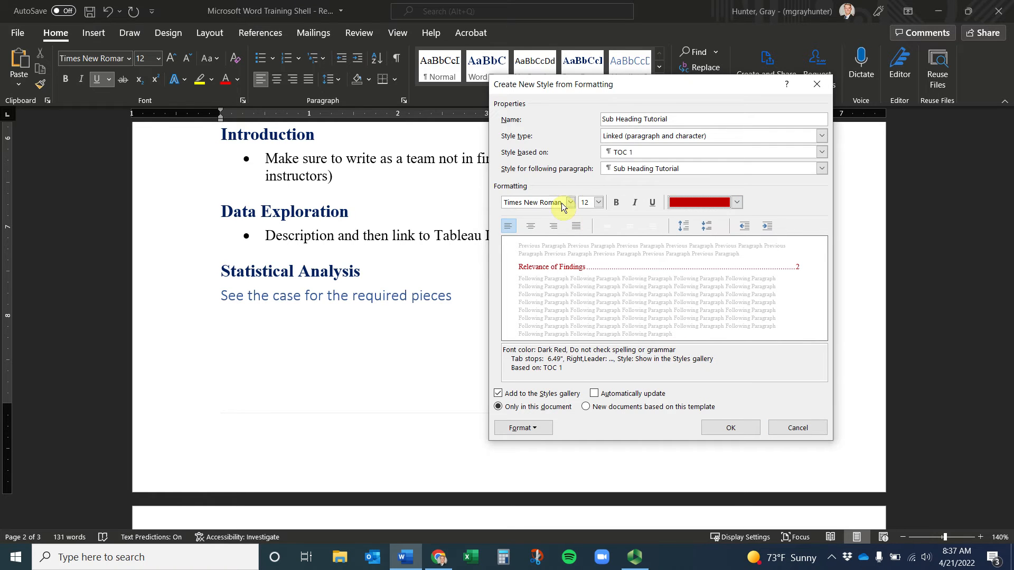
left_click(639, 154)
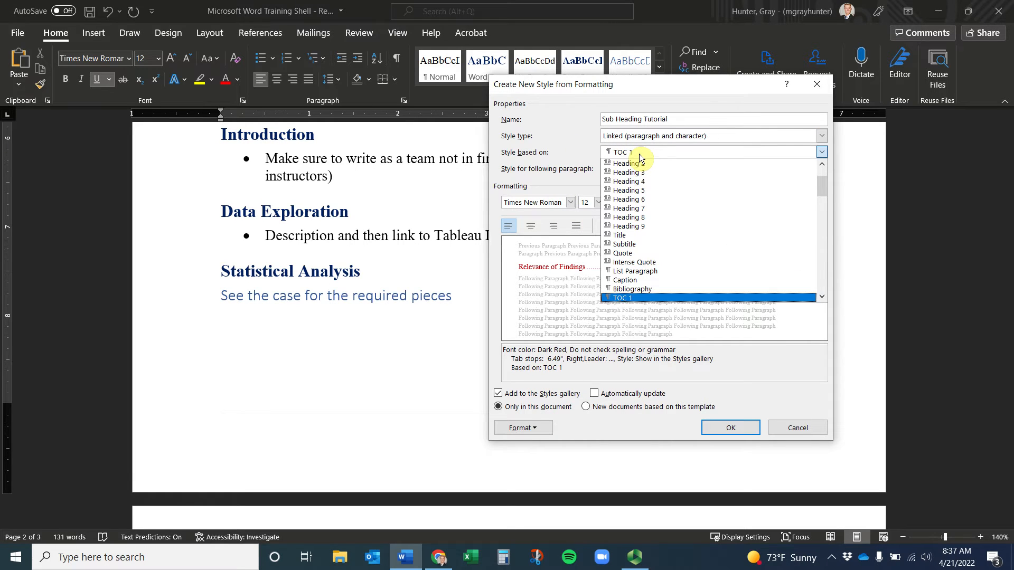
scroll(655, 269, "up", 2)
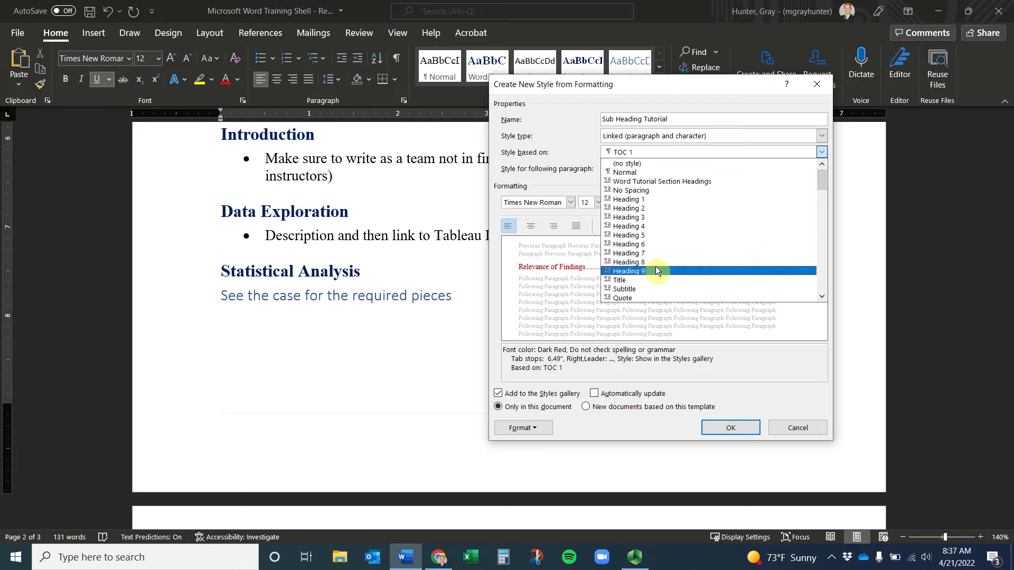
left_click(642, 209)
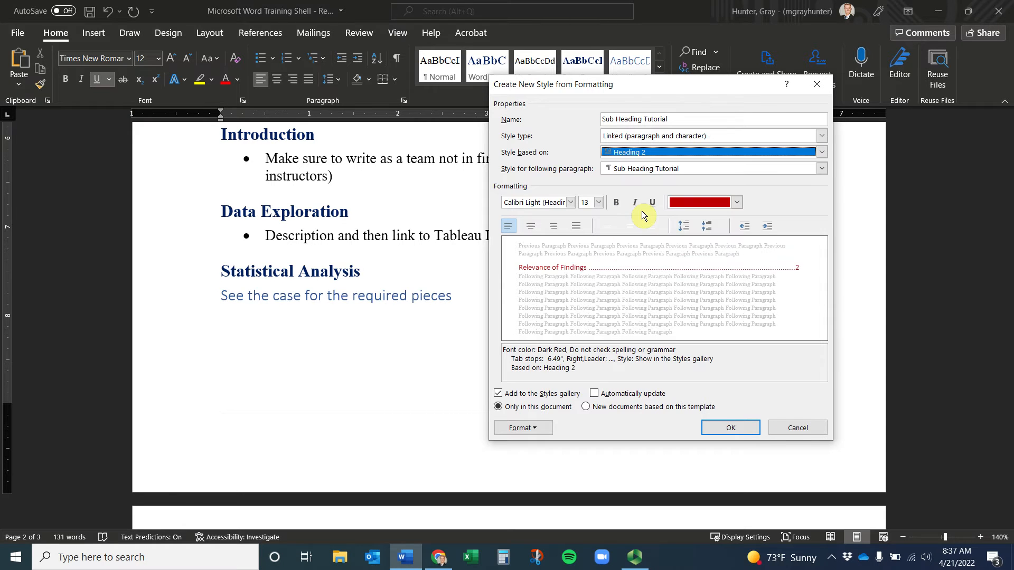
left_click(730, 430)
scroll(402, 274, "up", 3)
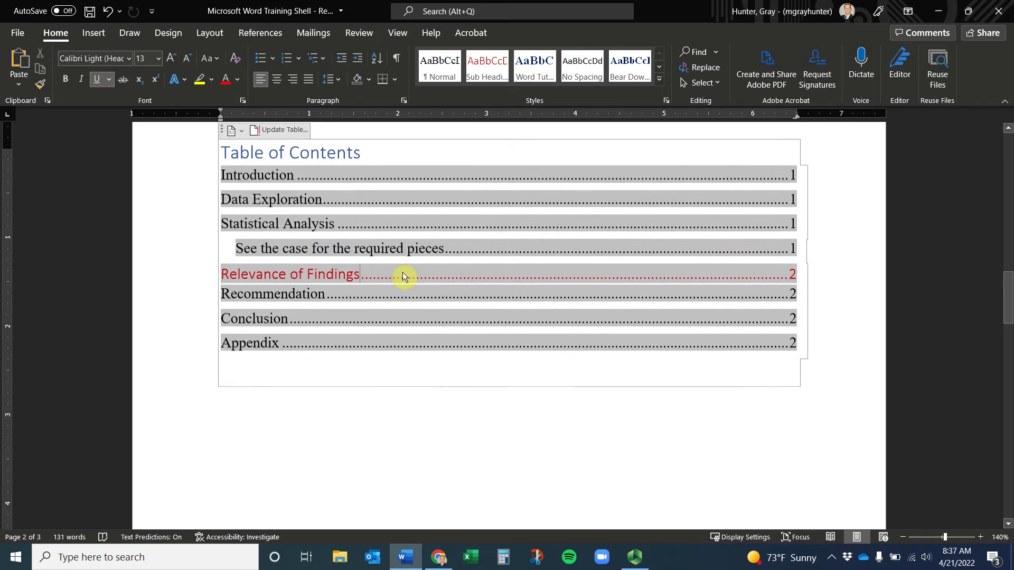
key("ctrl+z")
left_click(351, 446)
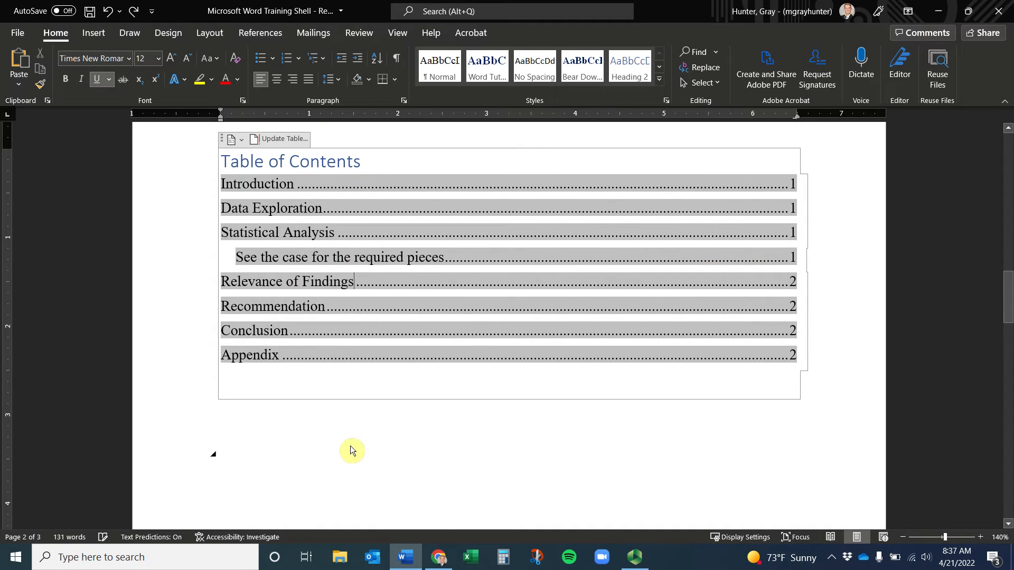
Create a bold italic dark red style named Test from the 'See the case for the required pieces' line
scroll(361, 300, "up", 5)
scroll(378, 316, "down", 1)
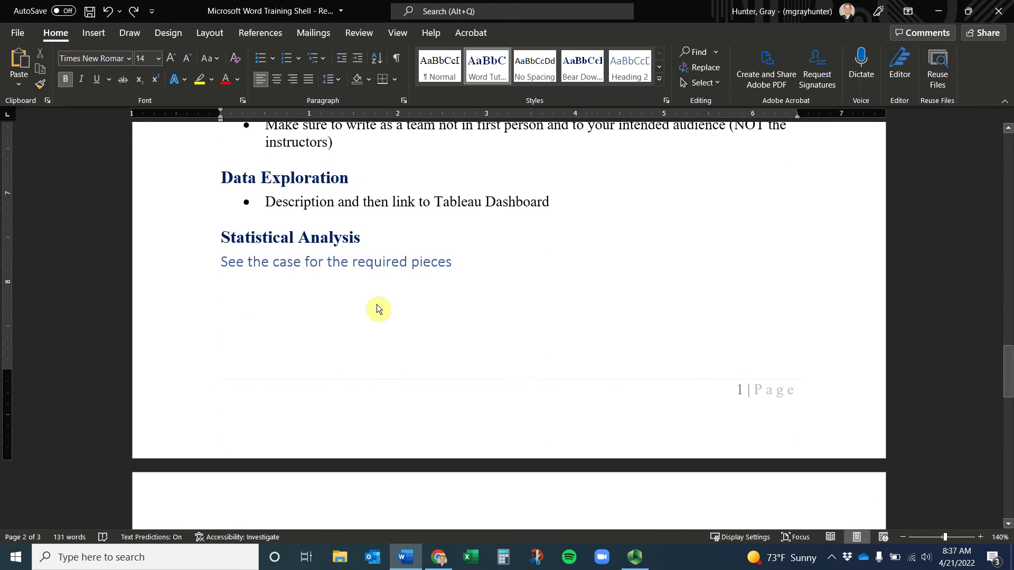
left_click(193, 261)
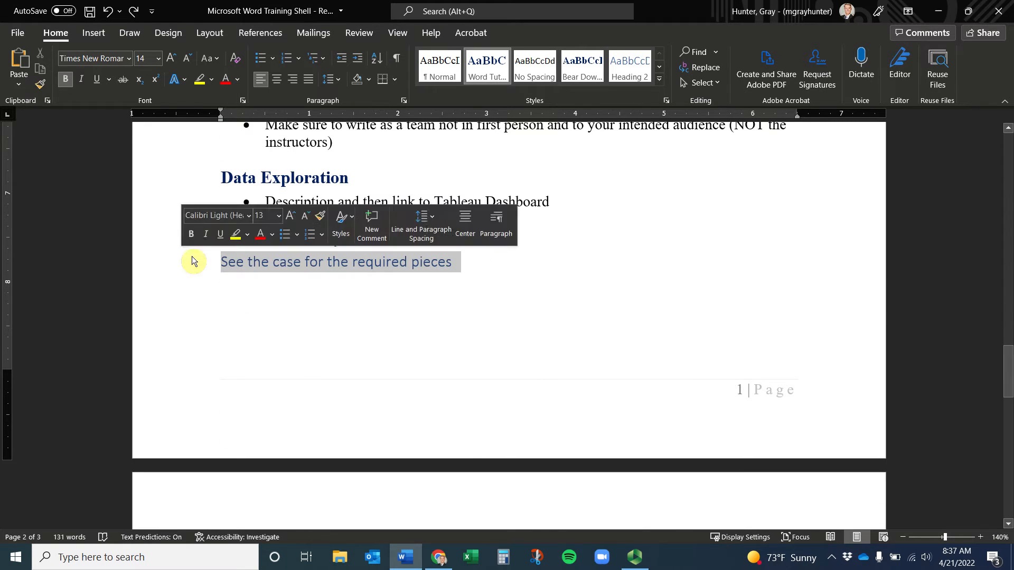
left_click(659, 79)
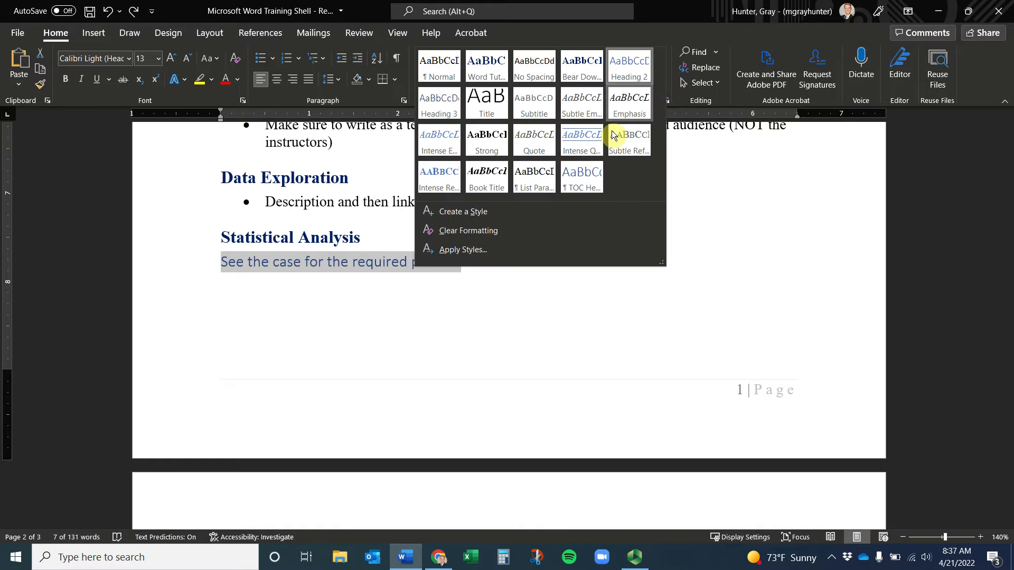
left_click(492, 212)
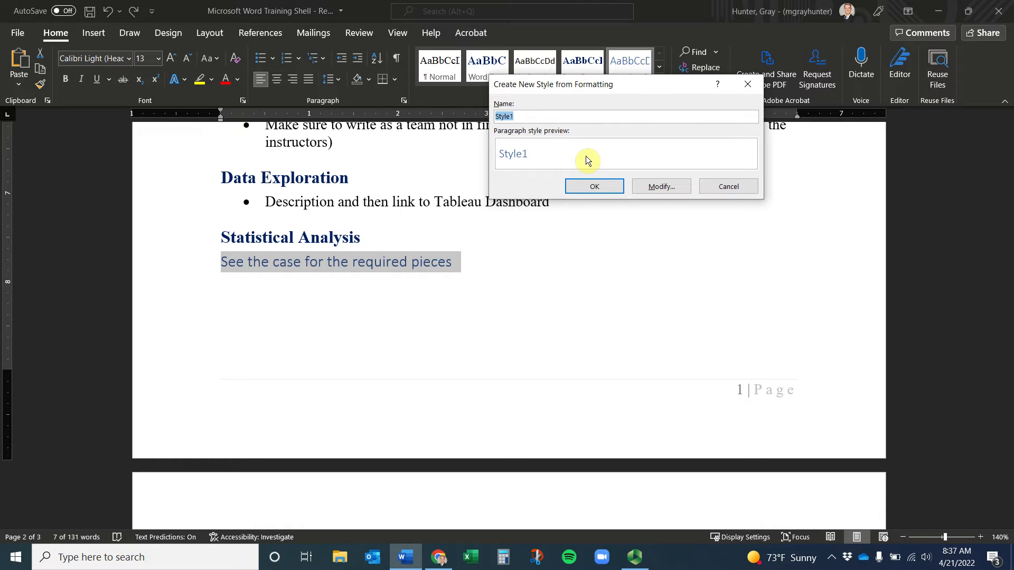
type("Test")
left_click(670, 189)
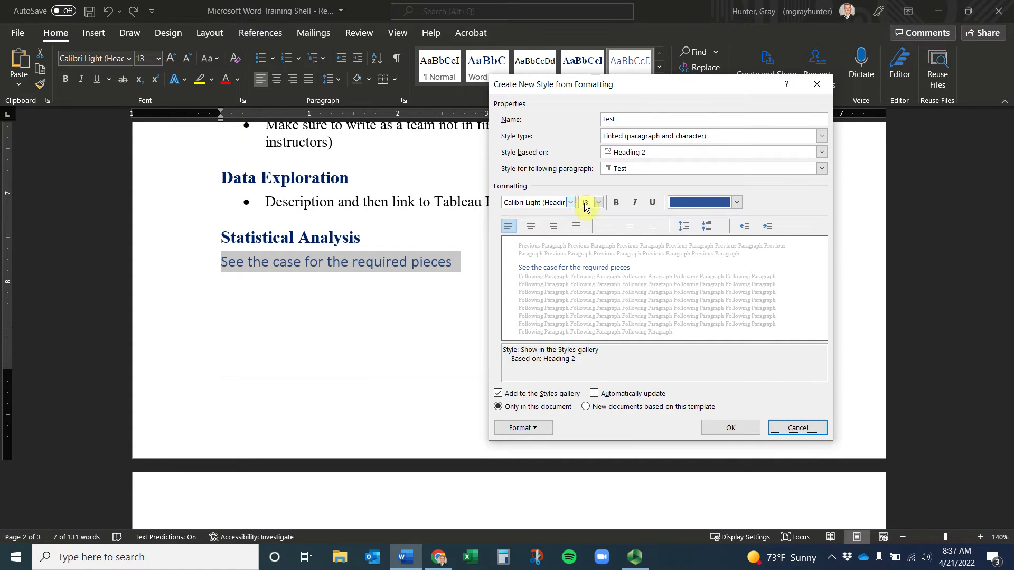
left_click(737, 202)
left_click(678, 345)
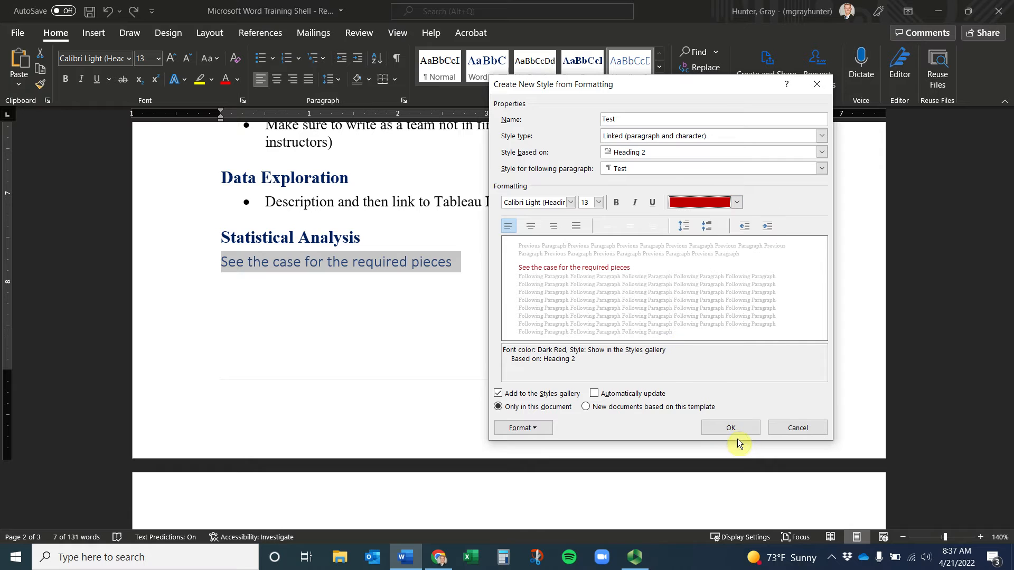
left_click(616, 203)
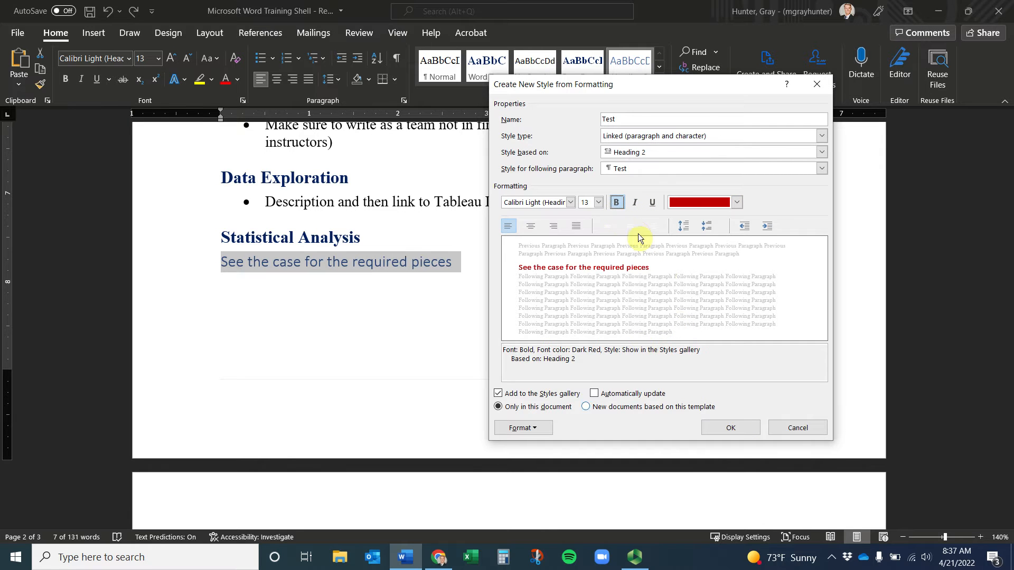
left_click(635, 203)
left_click(724, 427)
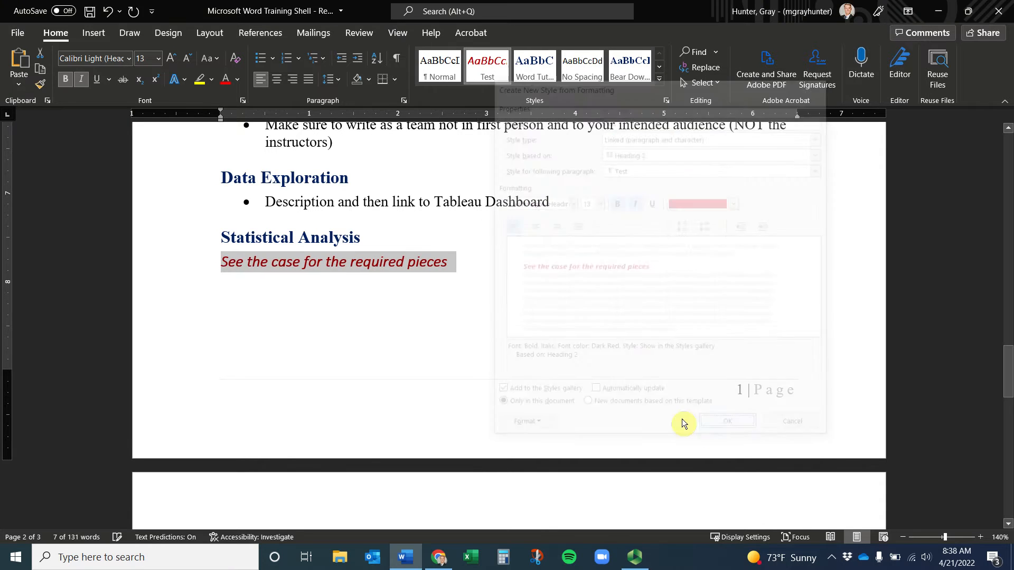
Apply the Test style to the words 'Label figures'
left_click(390, 272)
scroll(386, 274, "down", 6)
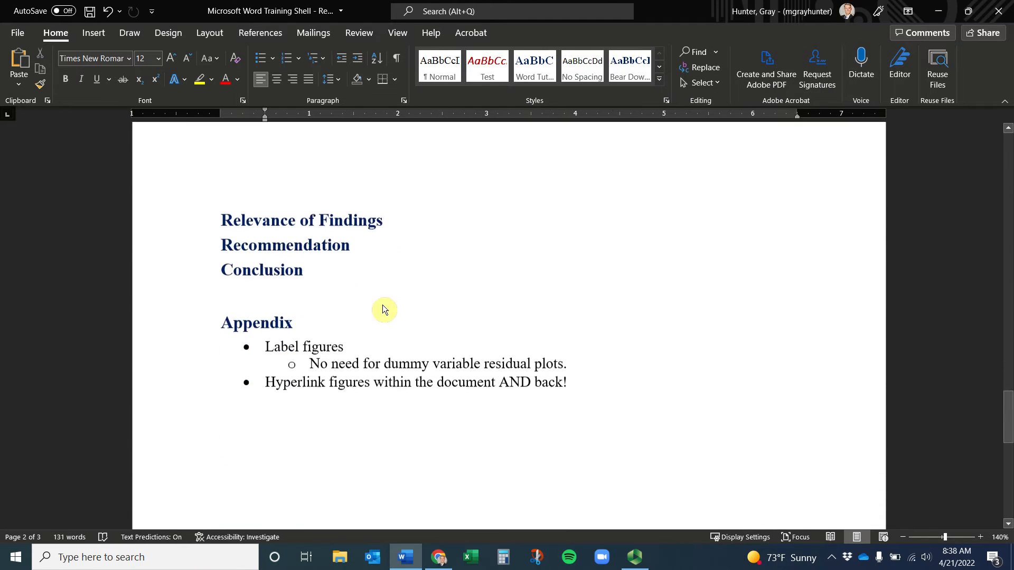
left_click_drag(353, 345, 270, 343)
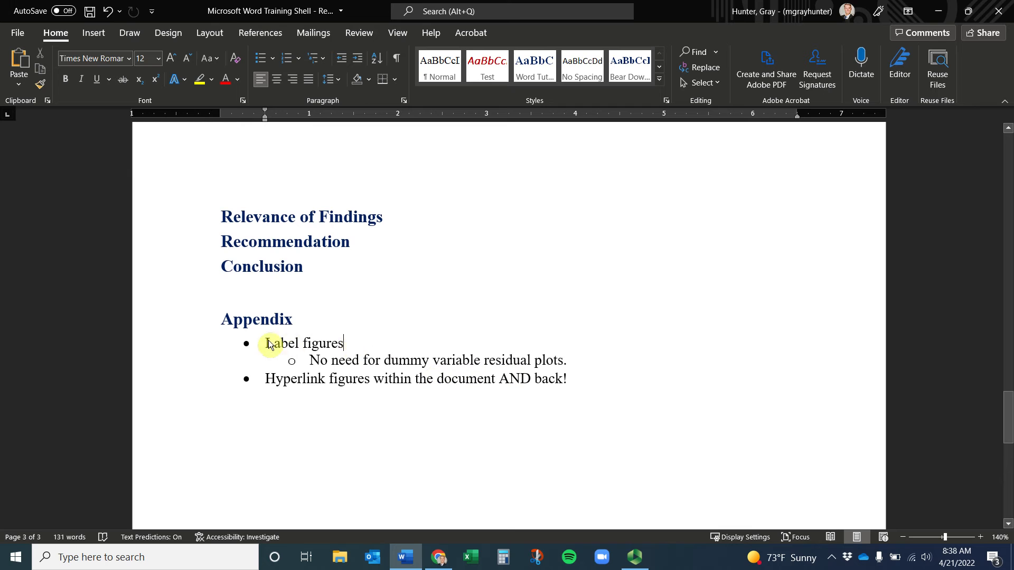
left_click(499, 85)
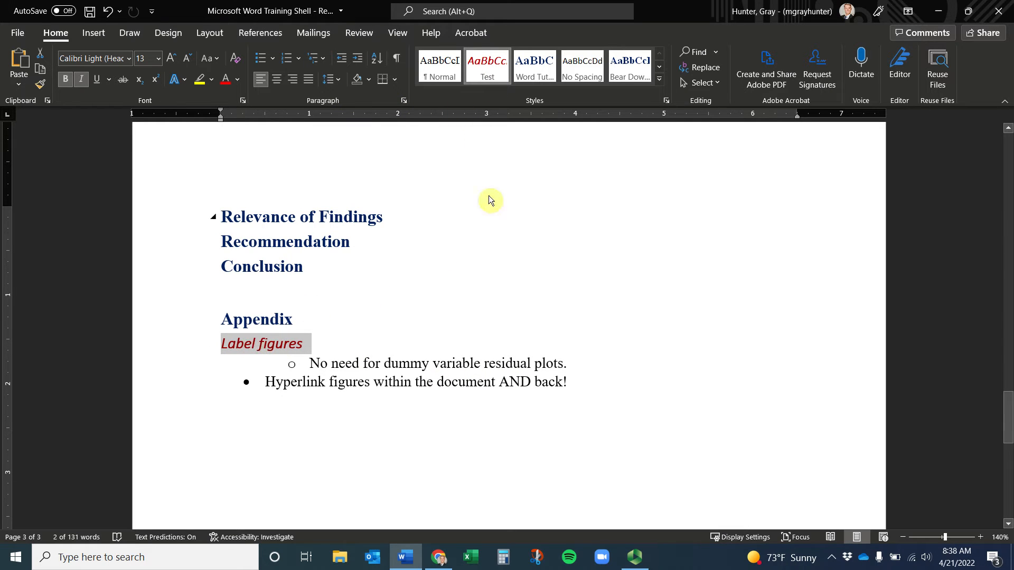
right_click(490, 68)
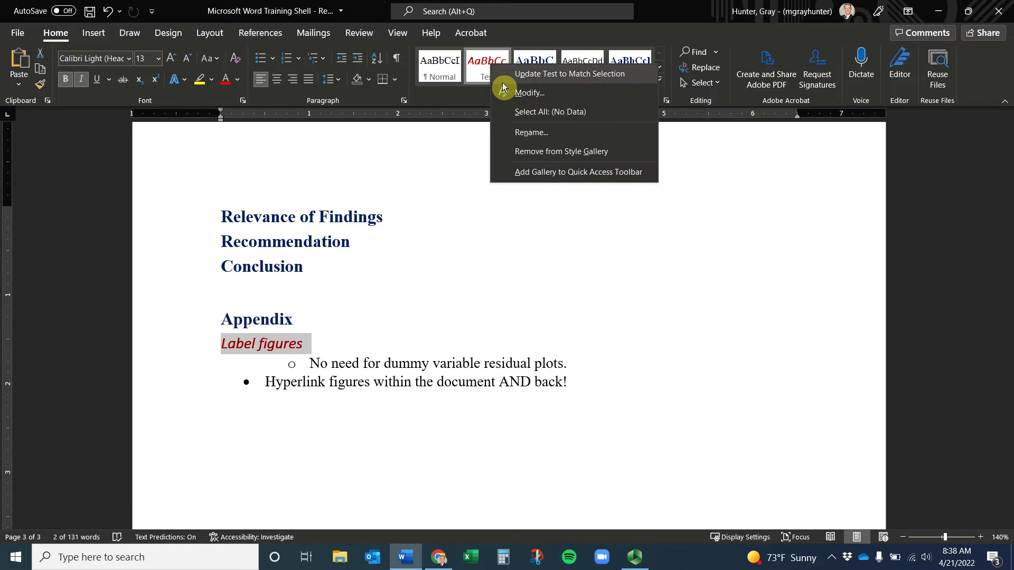
Set the Test style's paragraph left indent to 0.1 inch
left_click(521, 92)
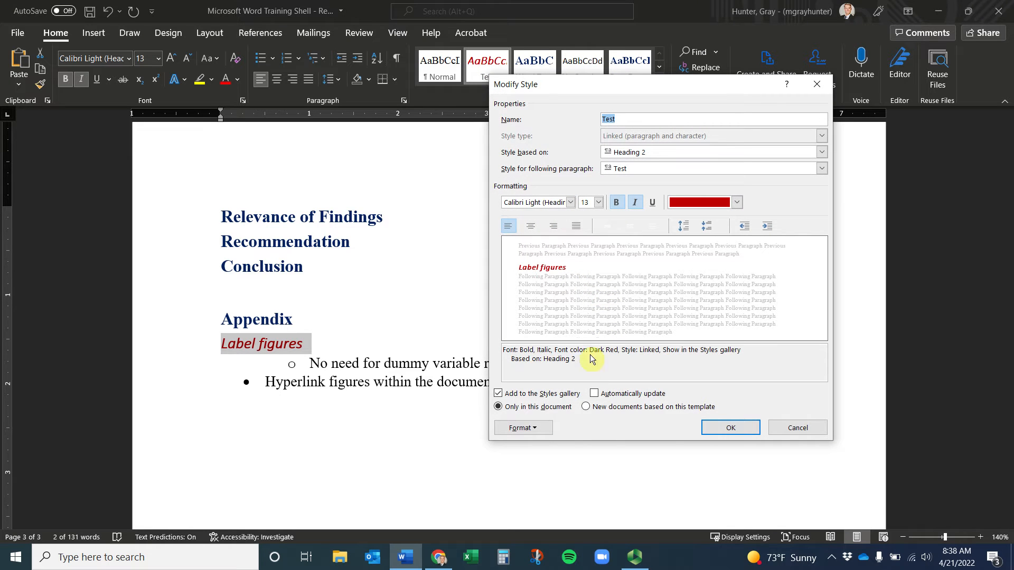
left_click(535, 428)
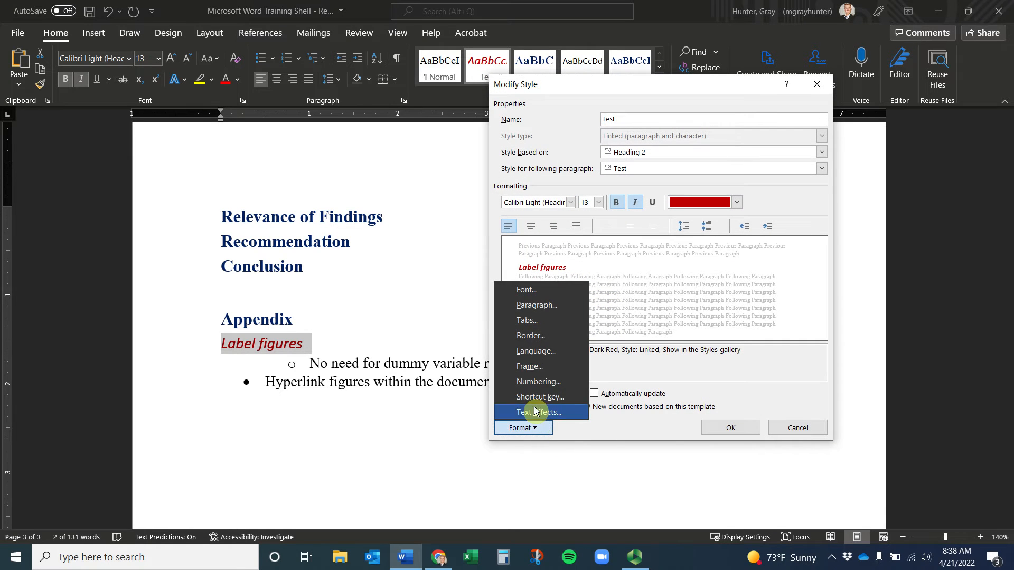
left_click(550, 307)
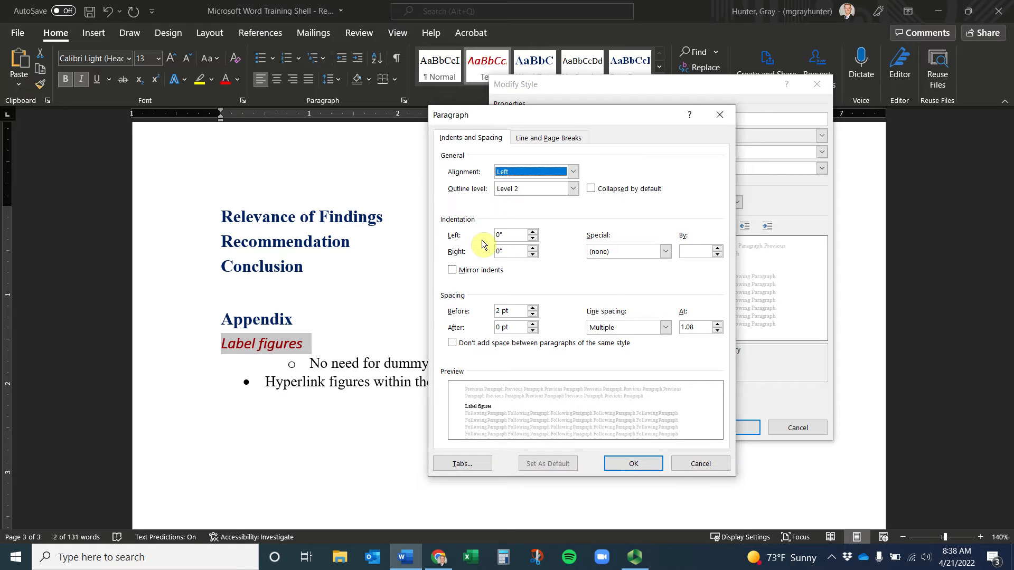
left_click(532, 232)
left_click(533, 232)
left_click(532, 233)
left_click(533, 238)
left_click(533, 238)
left_click(632, 467)
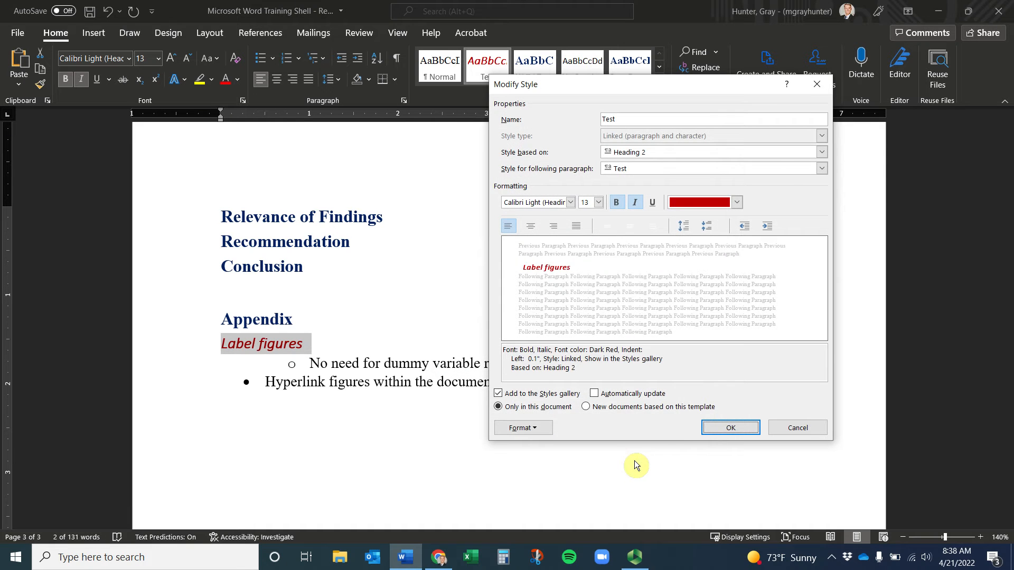
left_click(708, 427)
left_click(271, 352)
scroll(292, 355, "up", 7)
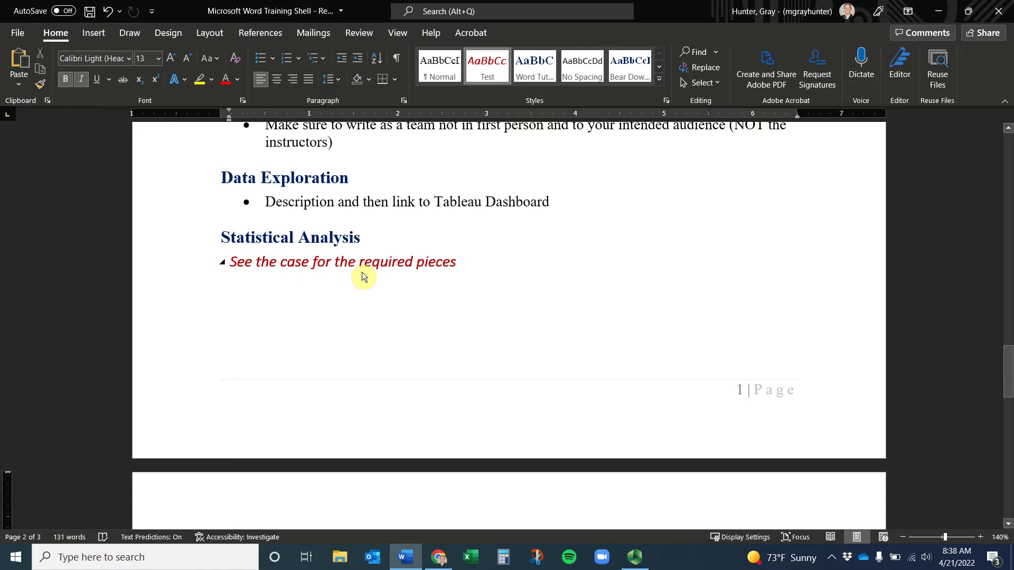
scroll(463, 273, "up", 5)
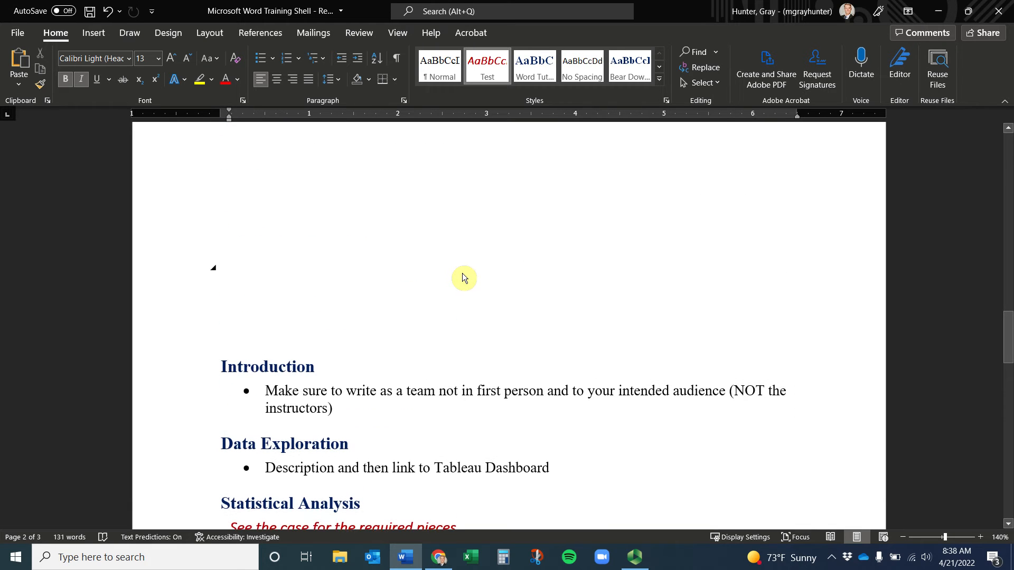
scroll(386, 286, "down", 2)
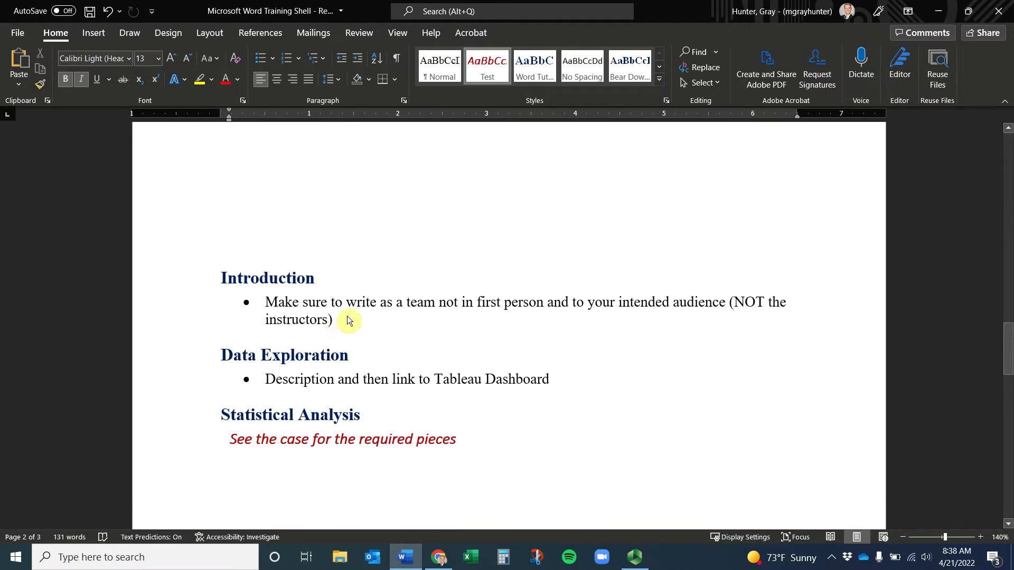
left_click_drag(347, 316, 260, 301)
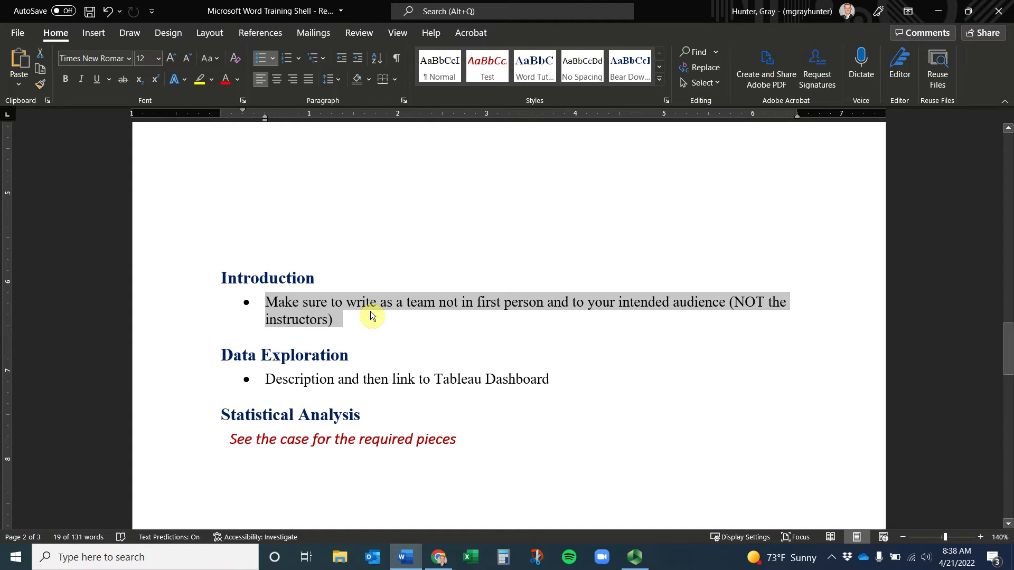
scroll(377, 307, "down", 1)
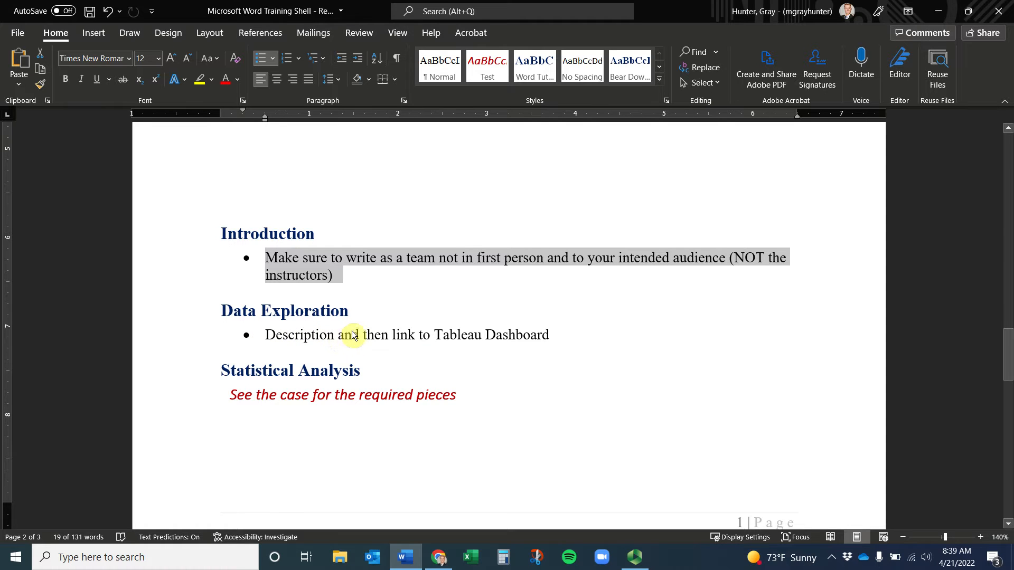
left_click(396, 335)
key("Right")
key("Right")
key("Right")
key("Right")
key("Right")
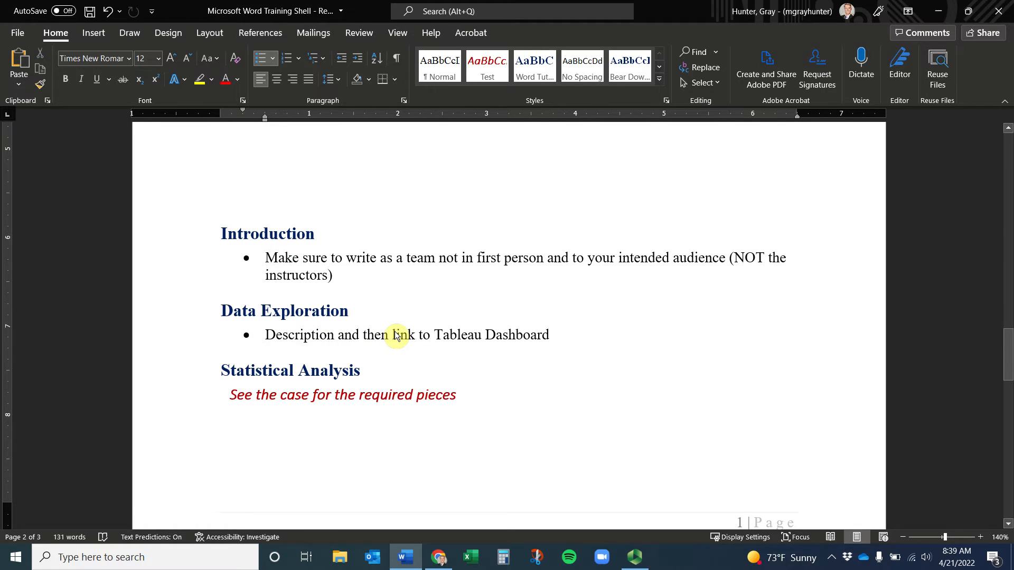
key("Right")
key("Right")
left_click(341, 338)
key("Right")
key("Right")
key("Right")
key("Right")
key("Right")
key("Right")
key("Right")
key("Right")
key("Right")
Search for Tableau Public in Chrome and sign in with saved credentials
left_click(440, 561)
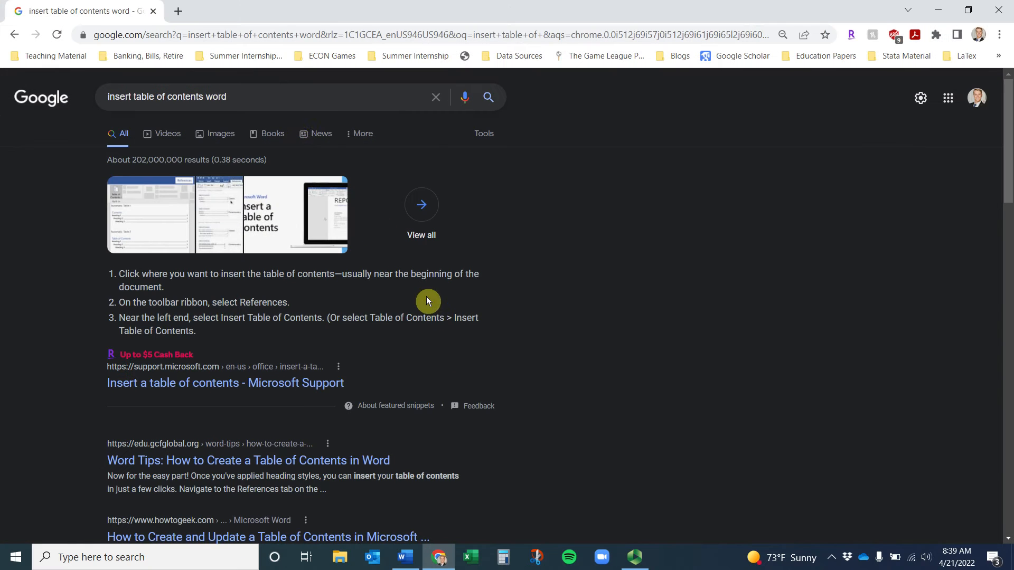
left_click(209, 35)
type("tableau pu")
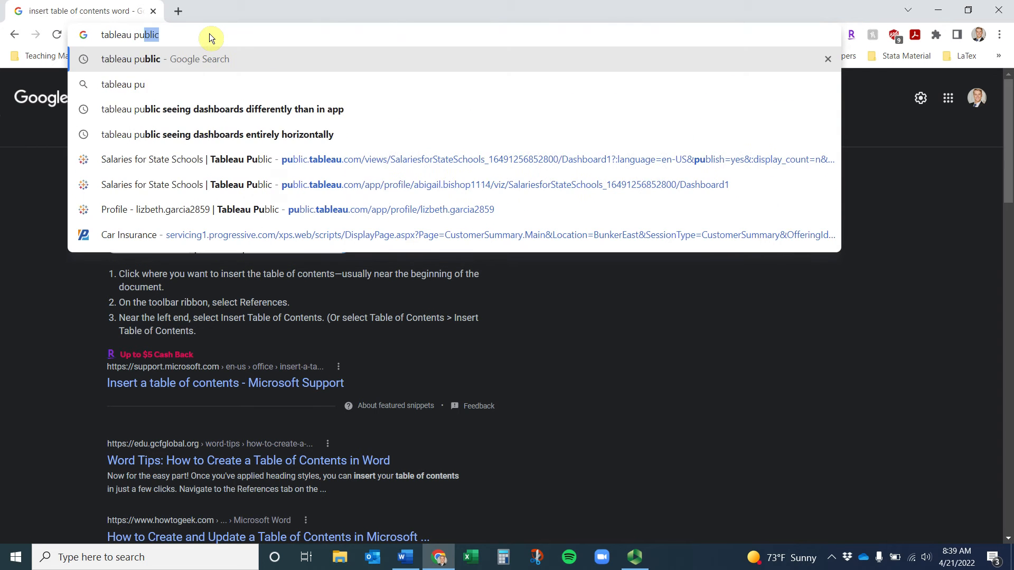
key("Return")
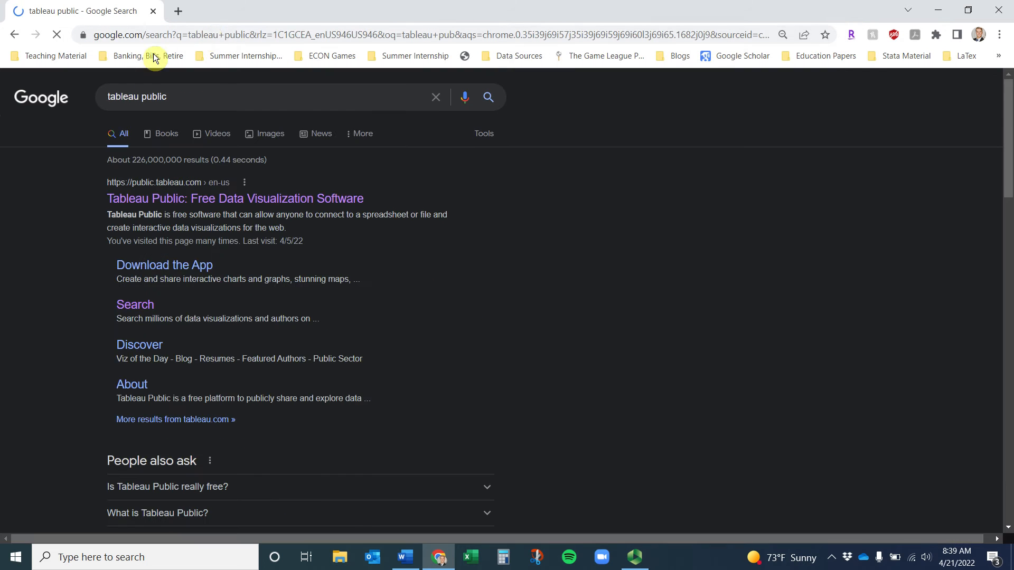
left_click(152, 201)
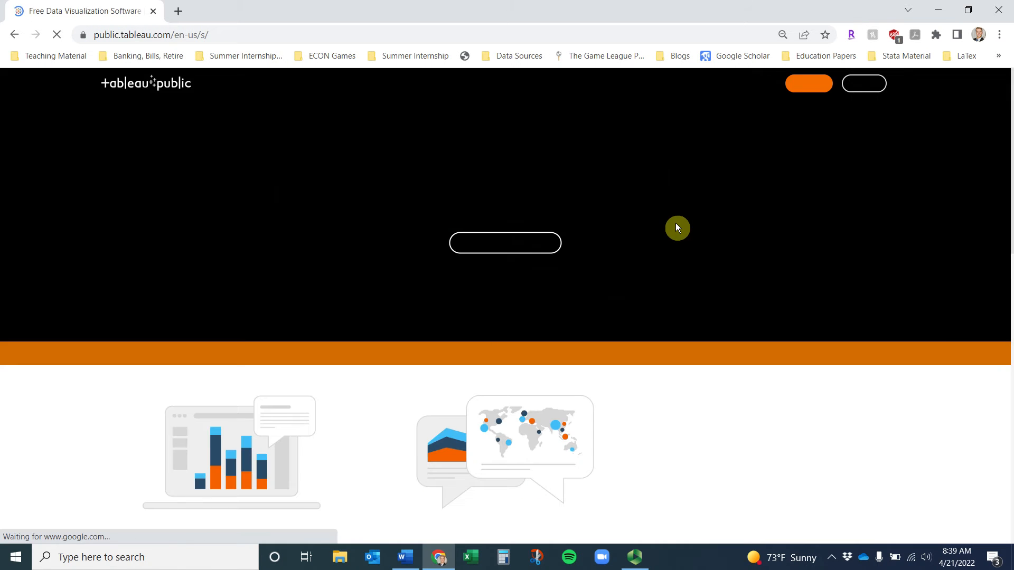
left_click(863, 84)
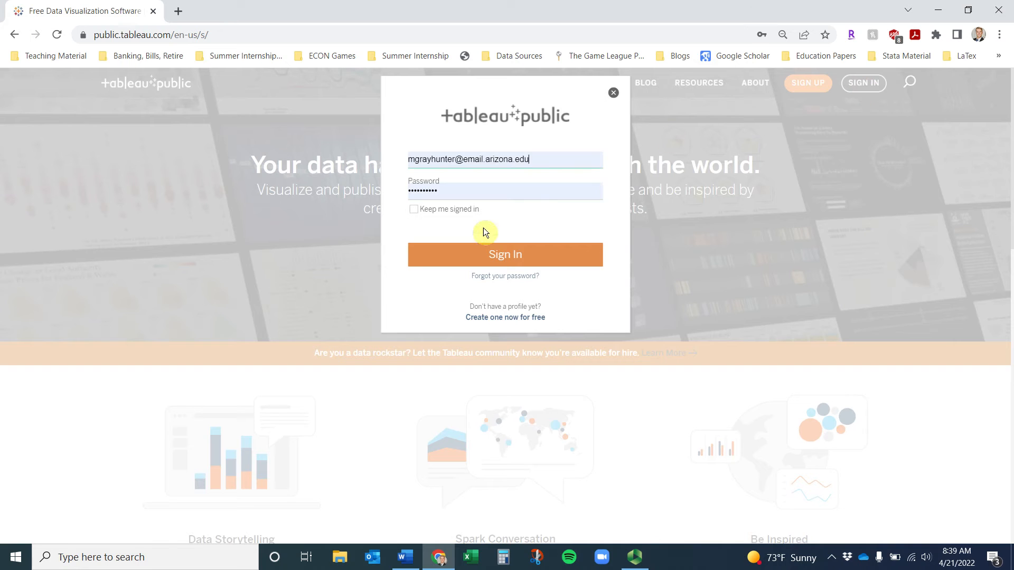
left_click(490, 251)
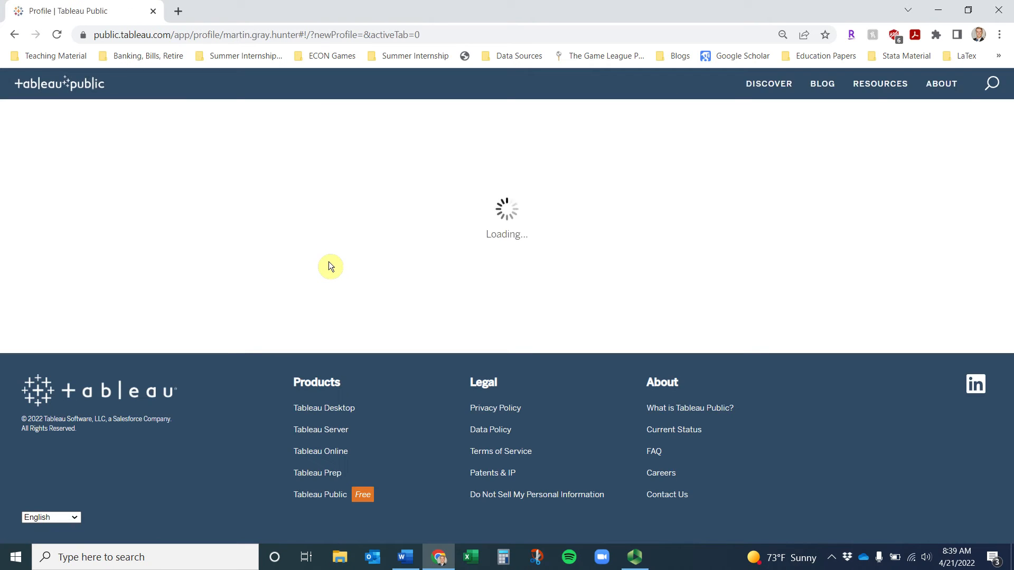
Open the Traditional Student Resume viz and copy its web address from the address bar
scroll(362, 242, "down", 2)
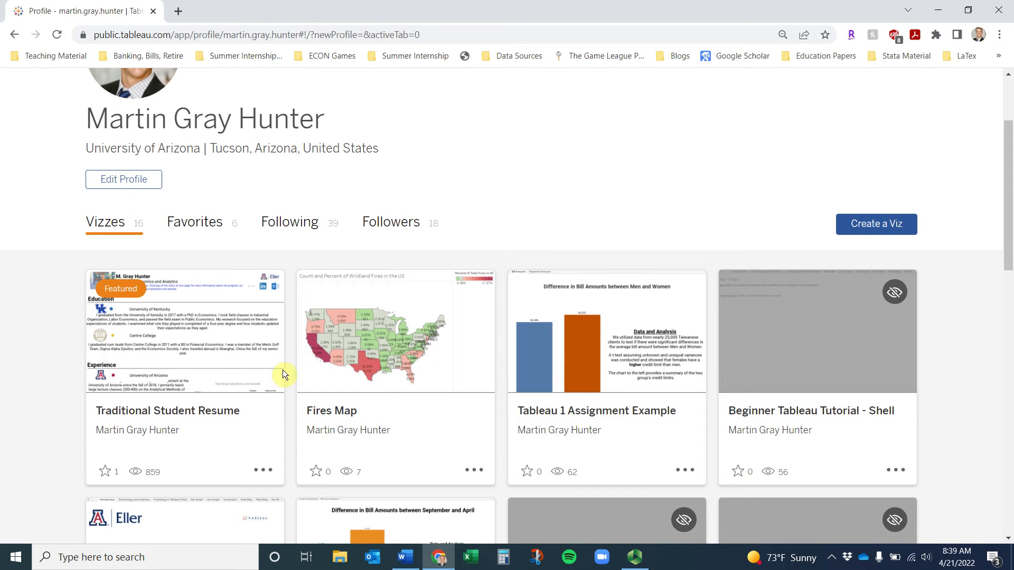
left_click(177, 411)
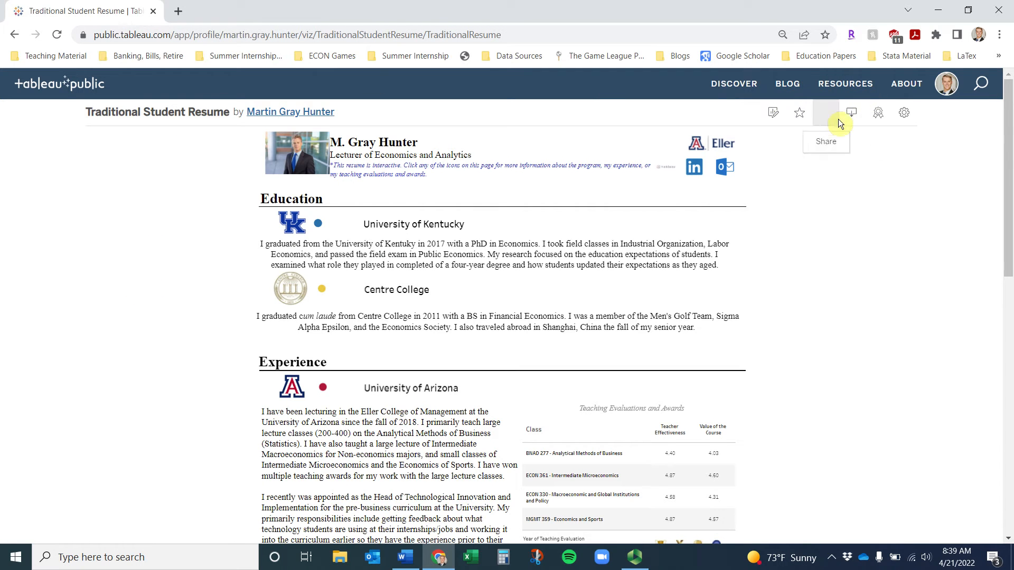
scroll(881, 158, "down", 7)
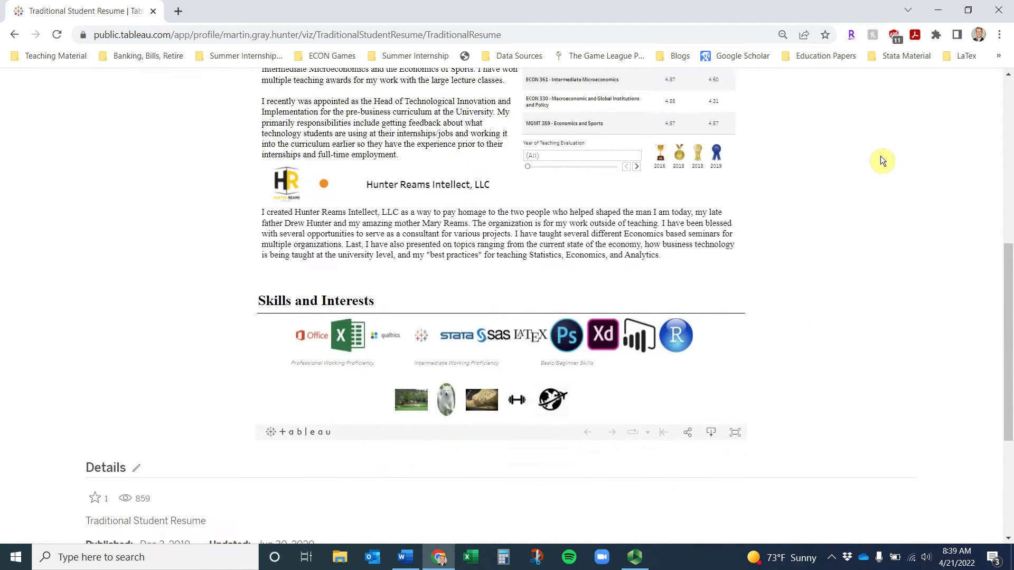
left_click(689, 434)
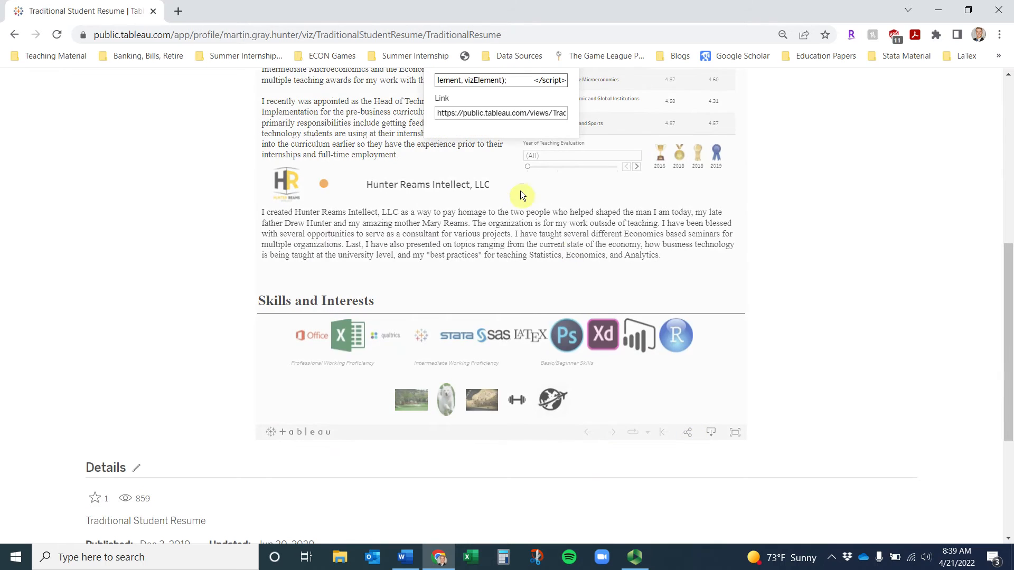
left_click(509, 114)
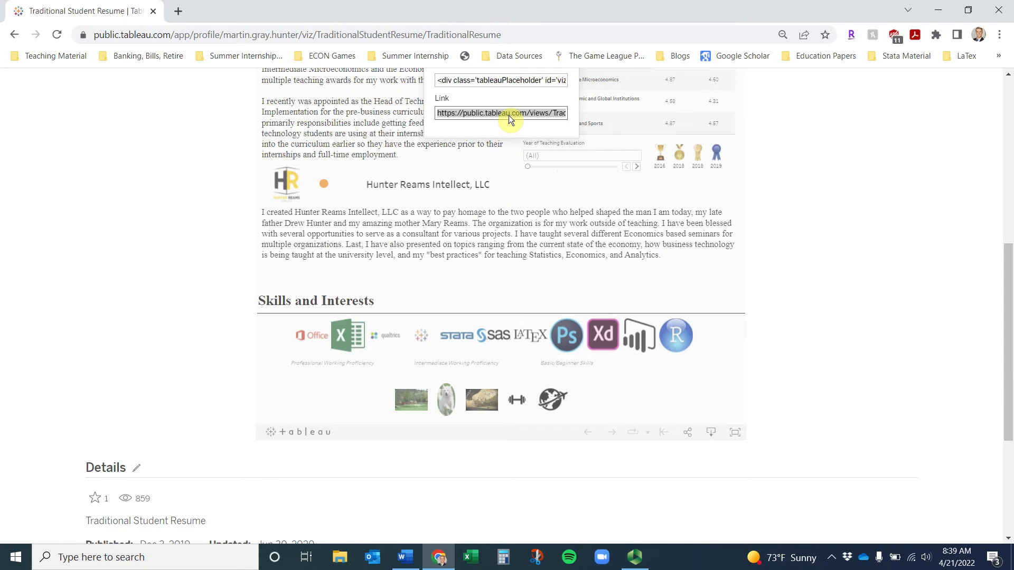
left_click(332, 34)
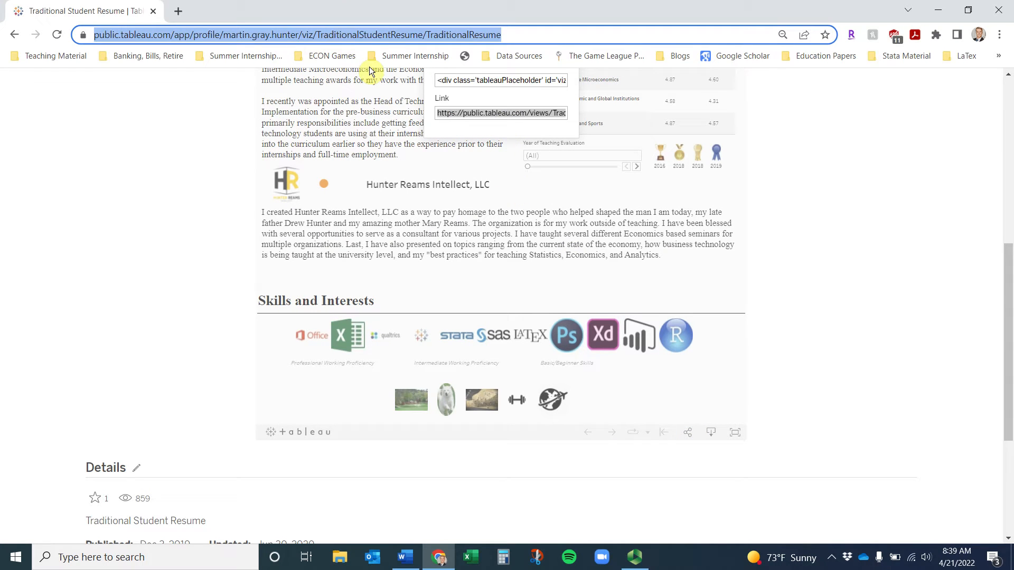
left_click(924, 198)
double_click(555, 40)
left_click(556, 39)
key("ctrl+c")
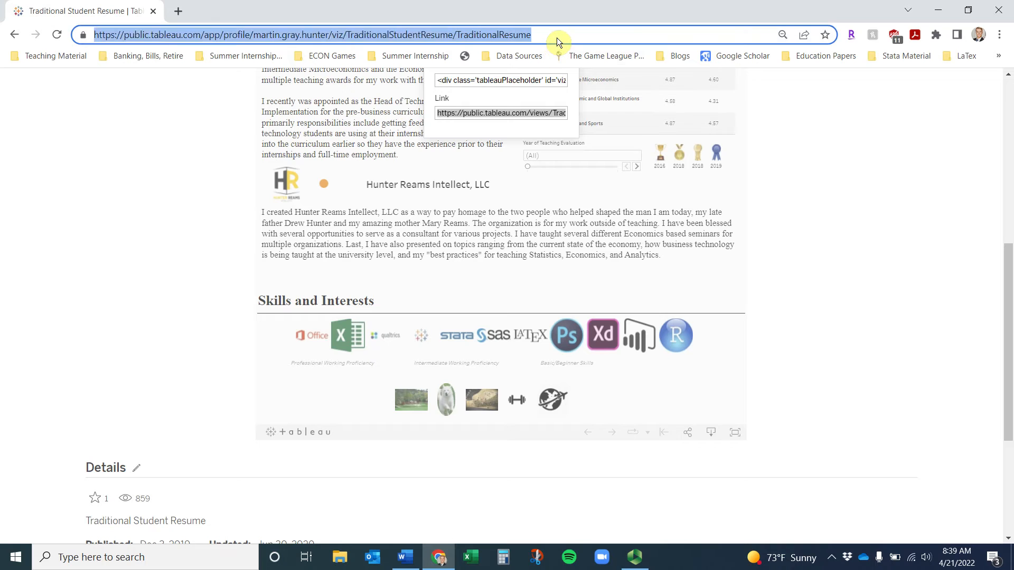
left_click(925, 14)
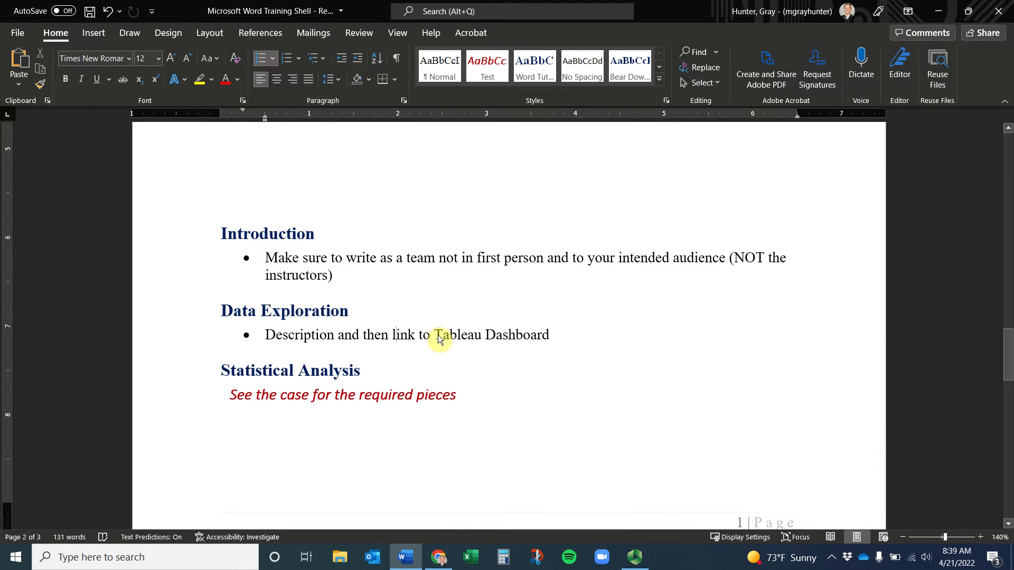
Paste the Tableau address into a new bullet below the description, then undo it
left_click_drag(393, 337, 551, 335)
left_click(574, 336)
key("Return")
key("ctrl+v")
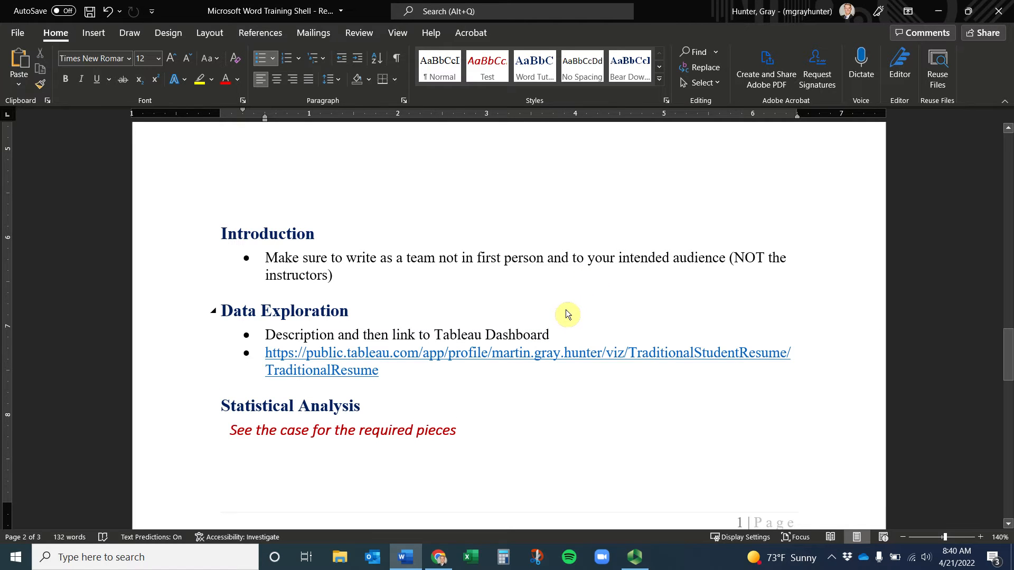
key("ctrl+z")
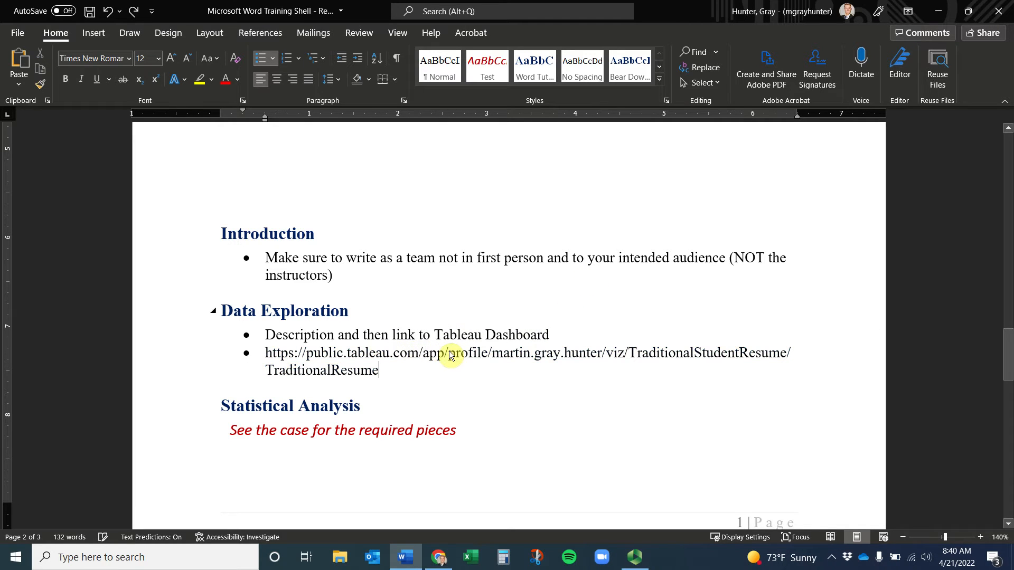
key("ctrl+z")
Hyperlink the words 'Tableau Dashboard' to the copied Tableau viz address
left_click_drag(442, 335, 547, 334)
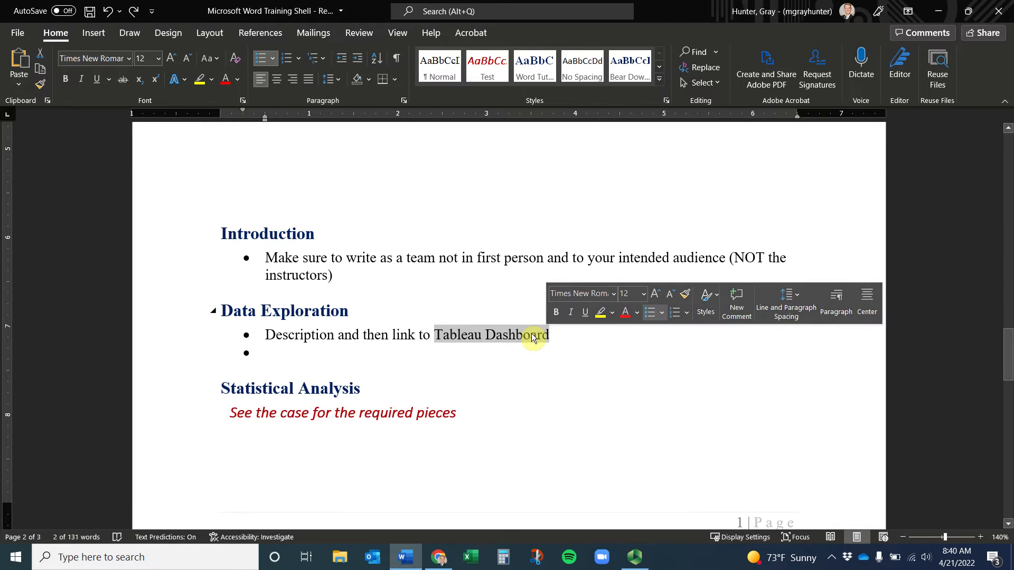
right_click(533, 338)
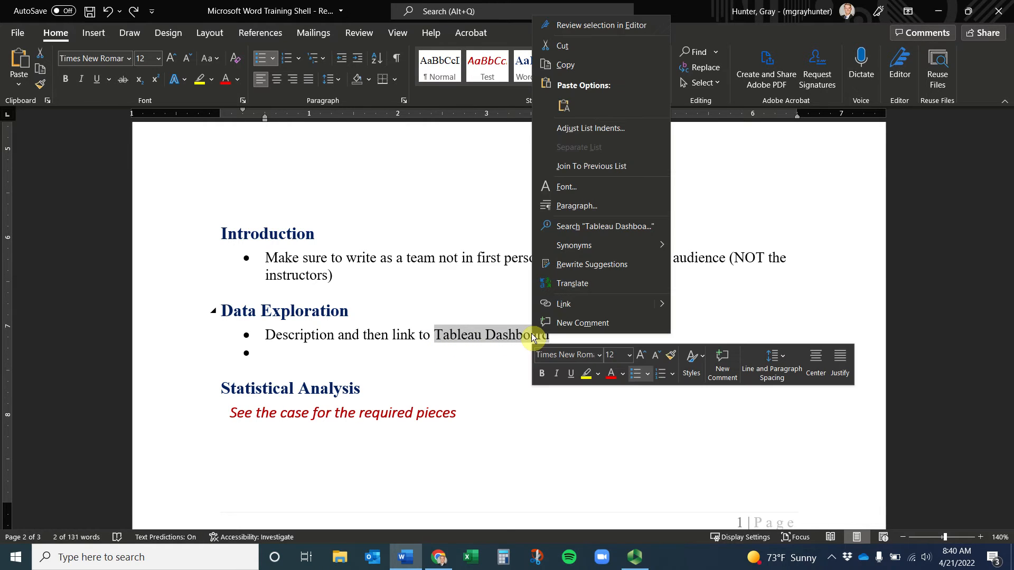
left_click(562, 309)
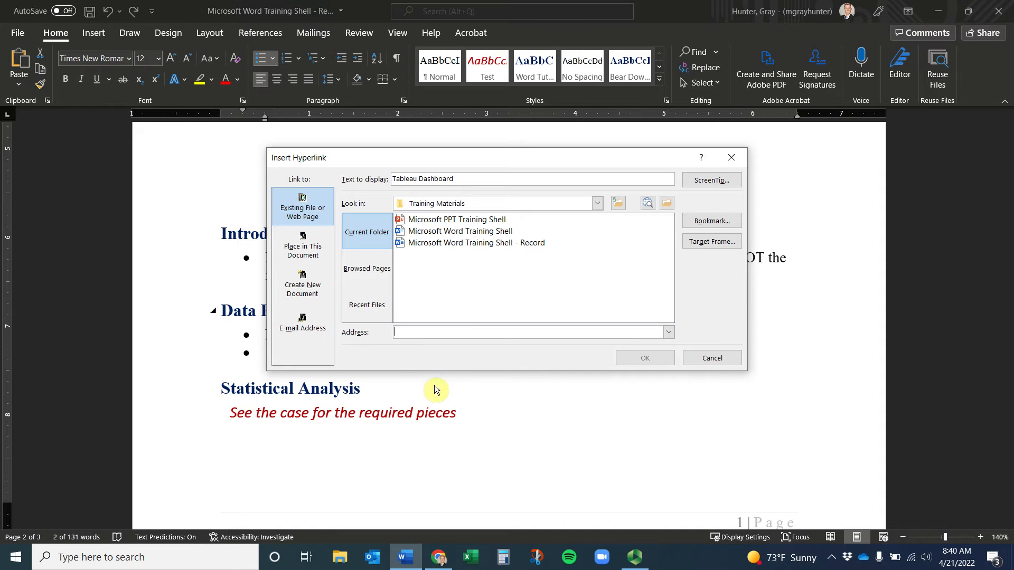
key("ctrl+v")
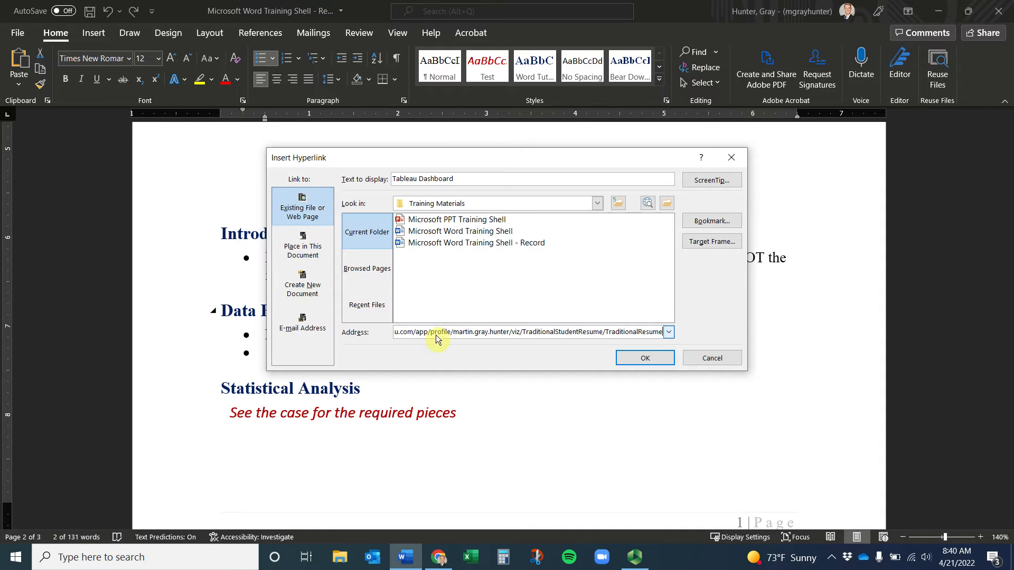
left_click(646, 359)
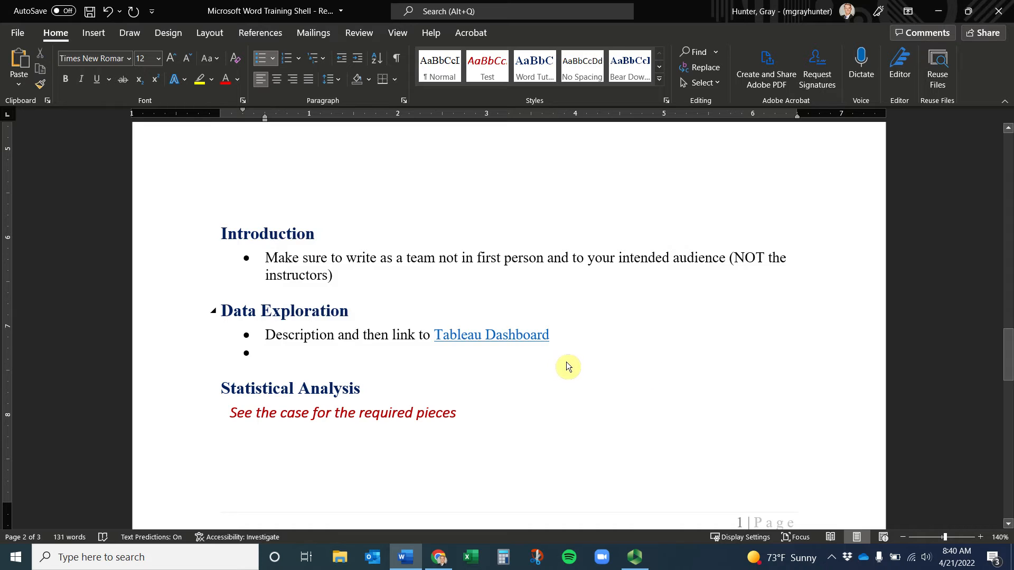
left_click(511, 343)
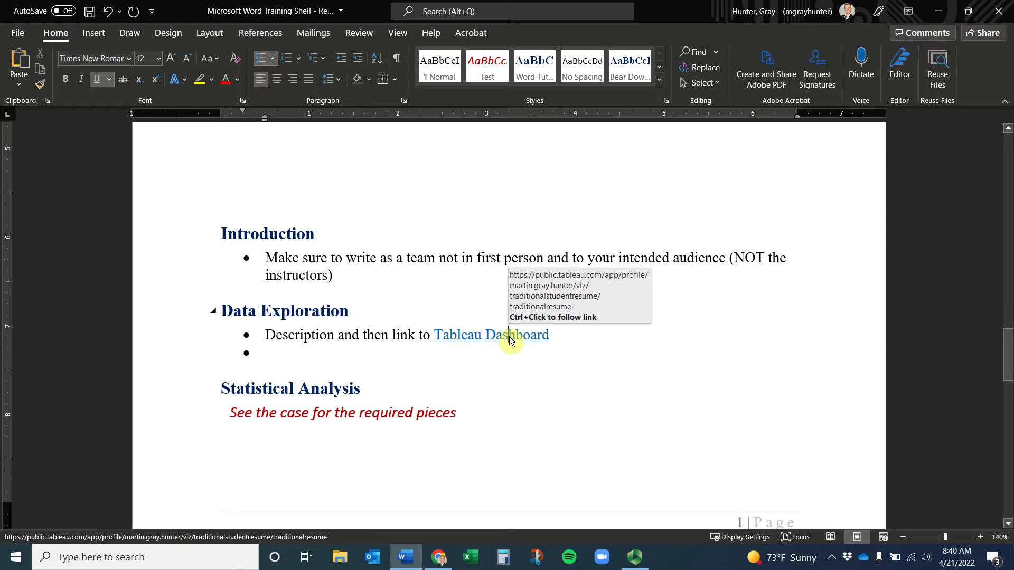
right_click(510, 338)
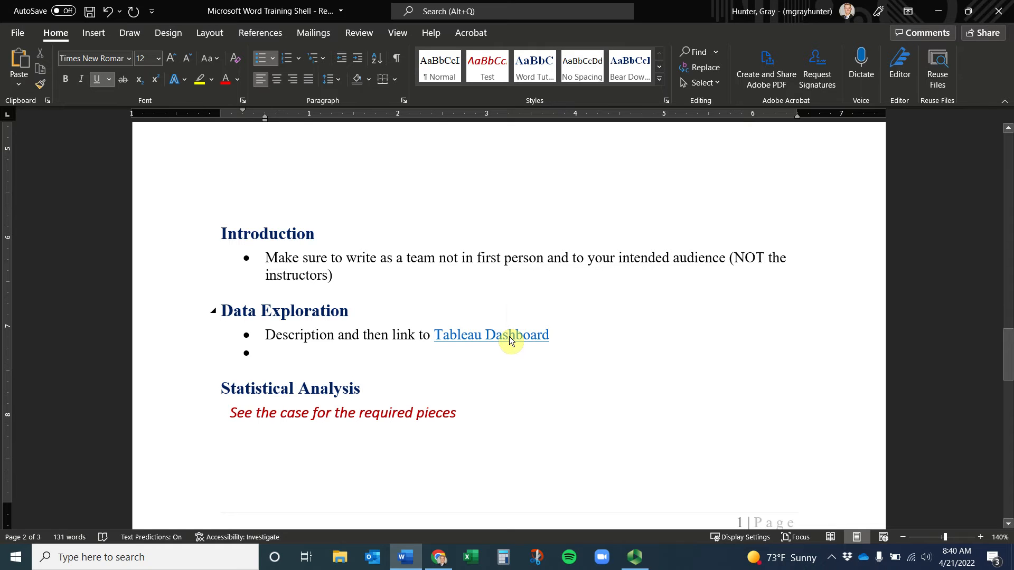
Test the Tableau Dashboard link opens the viz, then return to the Word report
left_click(509, 338, "ctrl")
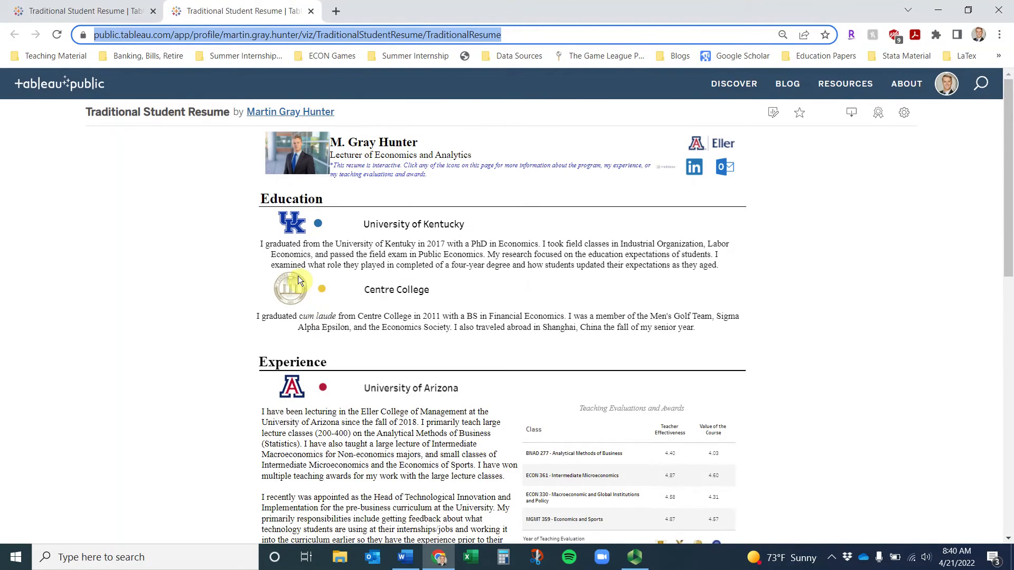
left_click(311, 11)
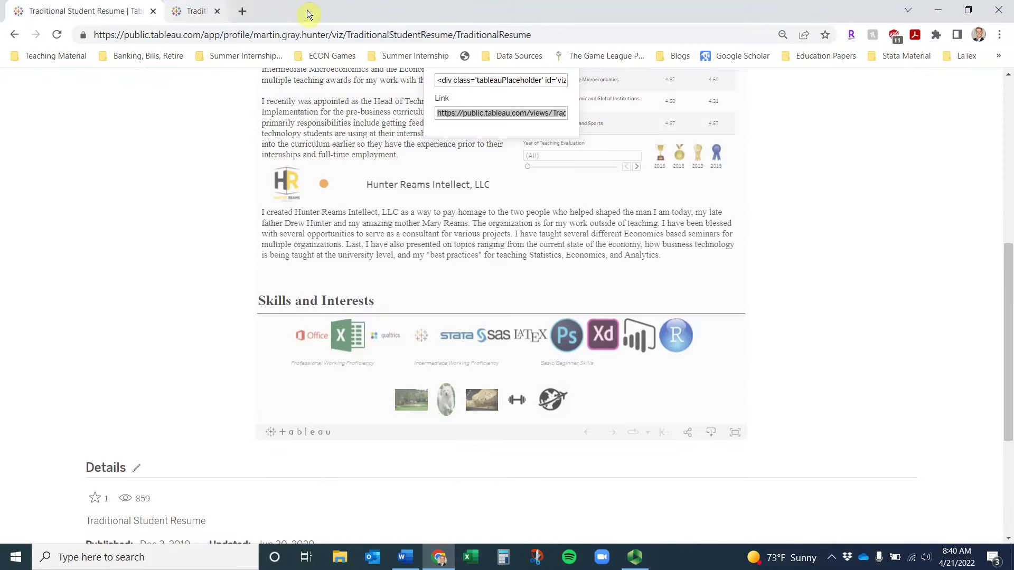
key("alt+Tab")
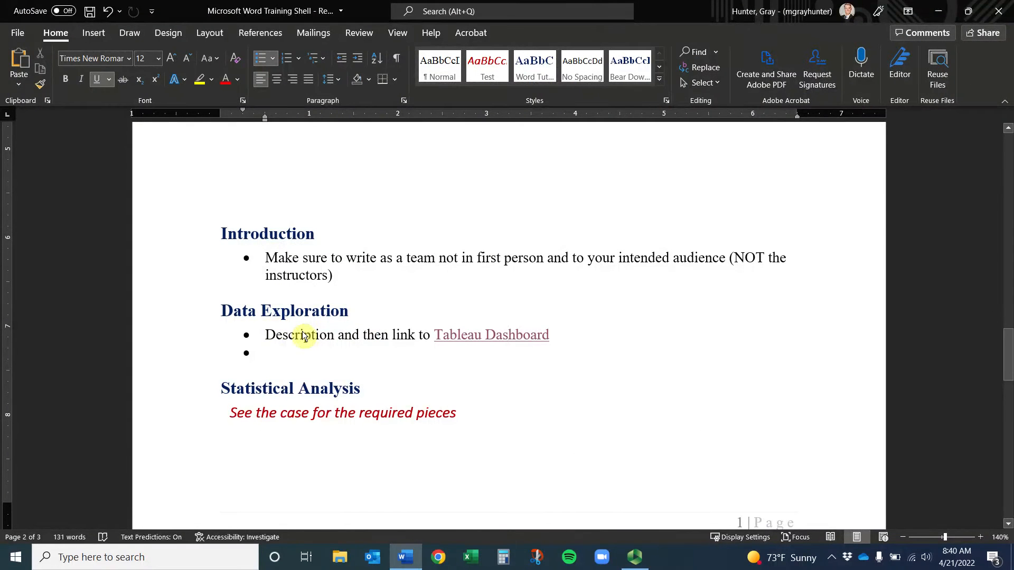
Scroll down past Statistical Analysis to reach the Conclusion heading
left_click_drag(265, 334, 365, 339)
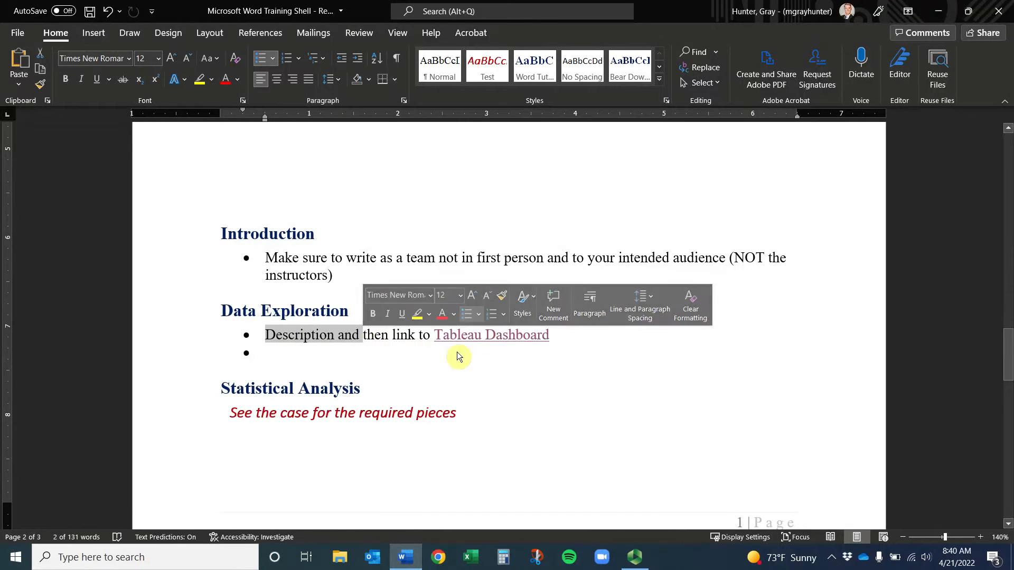
scroll(343, 372, "down", 3)
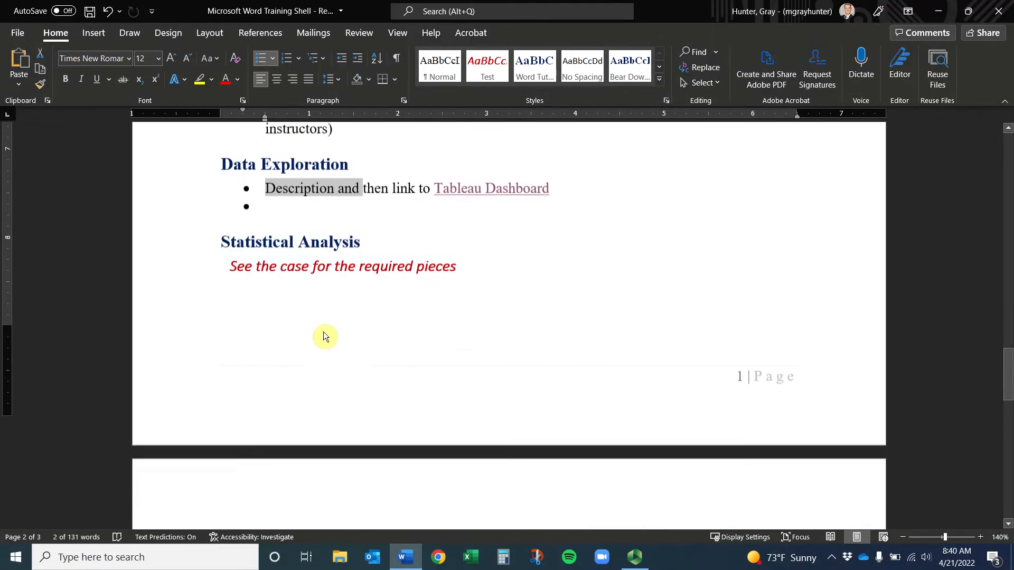
left_click(215, 235)
scroll(326, 353, "down", 1)
scroll(327, 353, "down", 3)
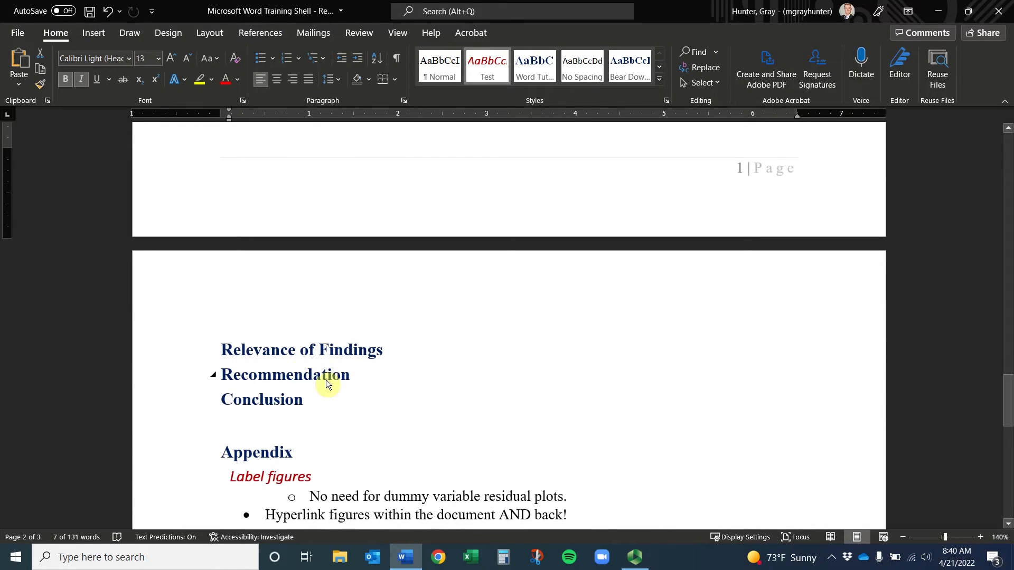
scroll(268, 357, "down", 3)
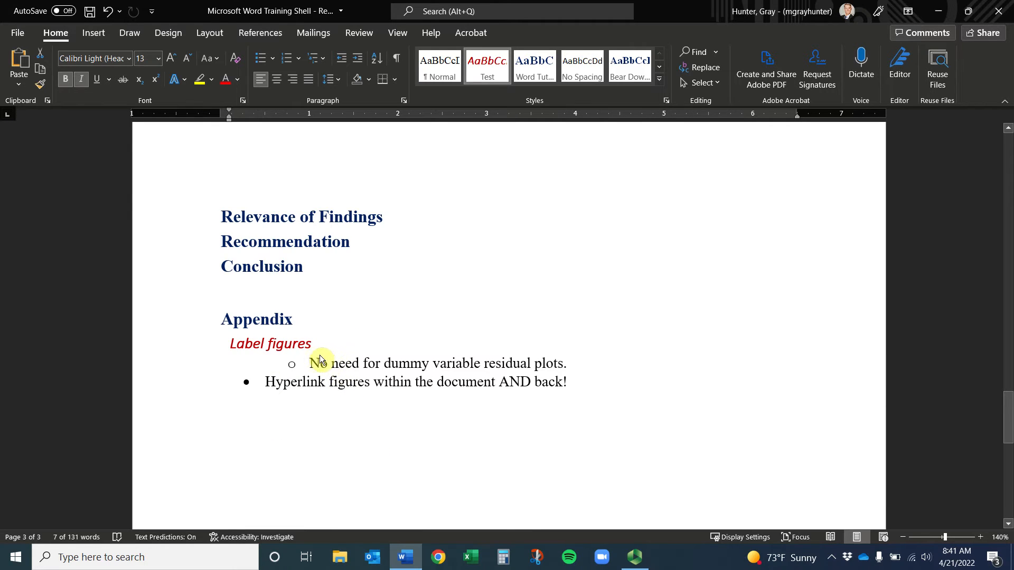
Add a new line below Conclusion and type R, trying out the Superscript toggle
left_click(296, 292)
key("Return")
key("Return")
type("R")
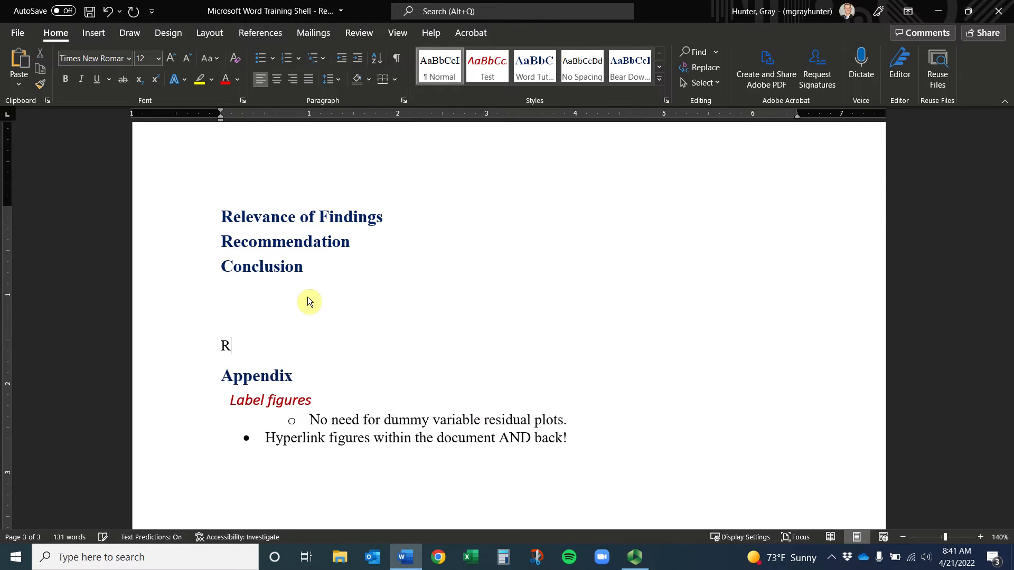
type("^2")
key("BackSpace")
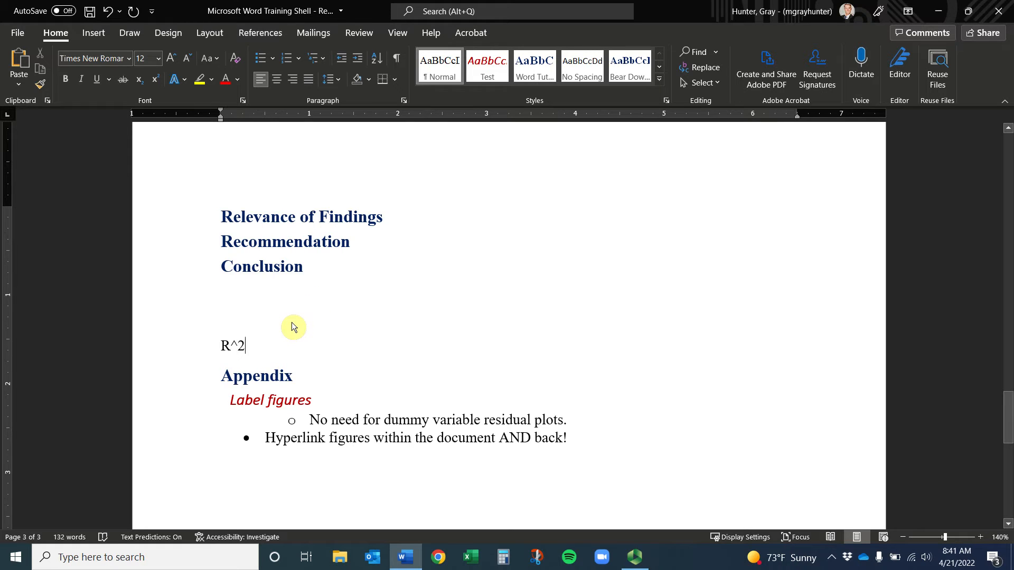
key("BackSpace")
key("BackSpace")
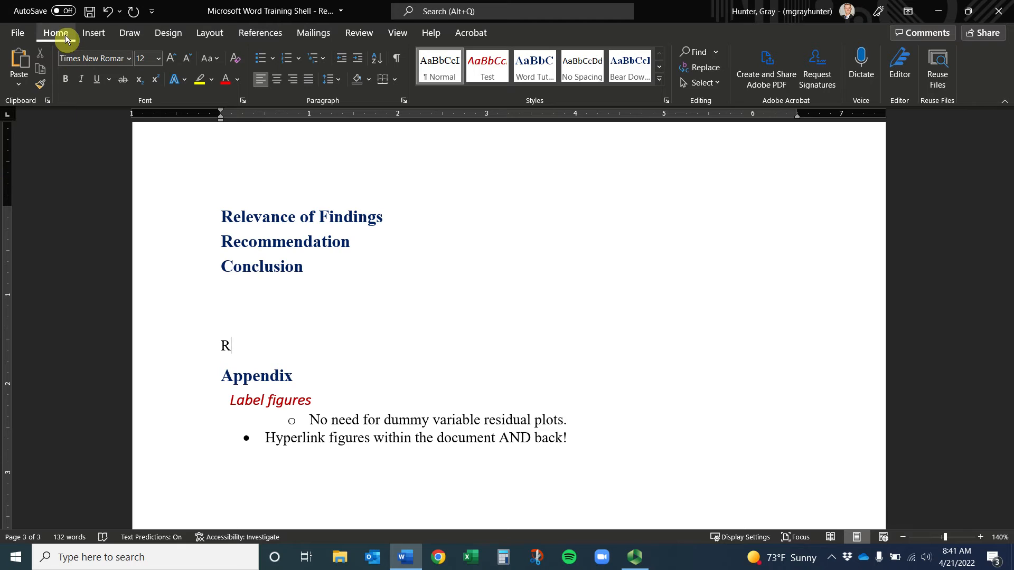
left_click(157, 83)
type("2")
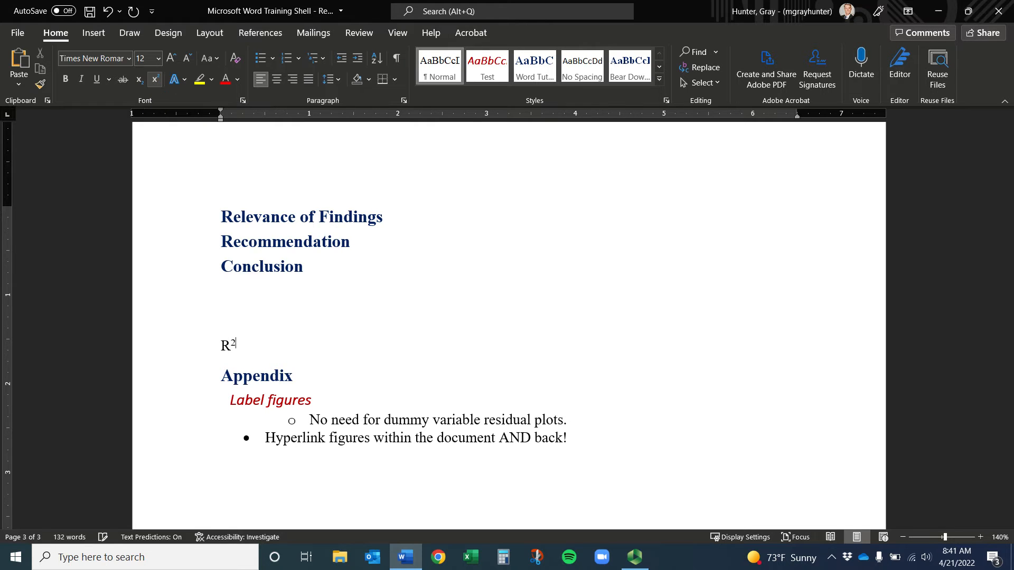
type("vfdvdsdf")
left_click(156, 80)
type("fdsfdsfdsfds")
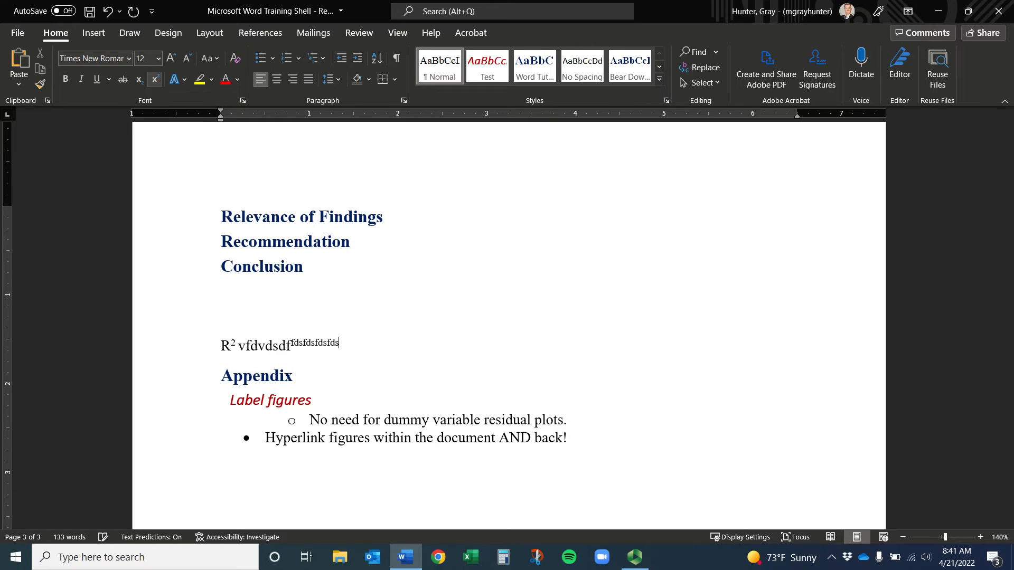
key("ctrl+z")
key("ctrl+z")
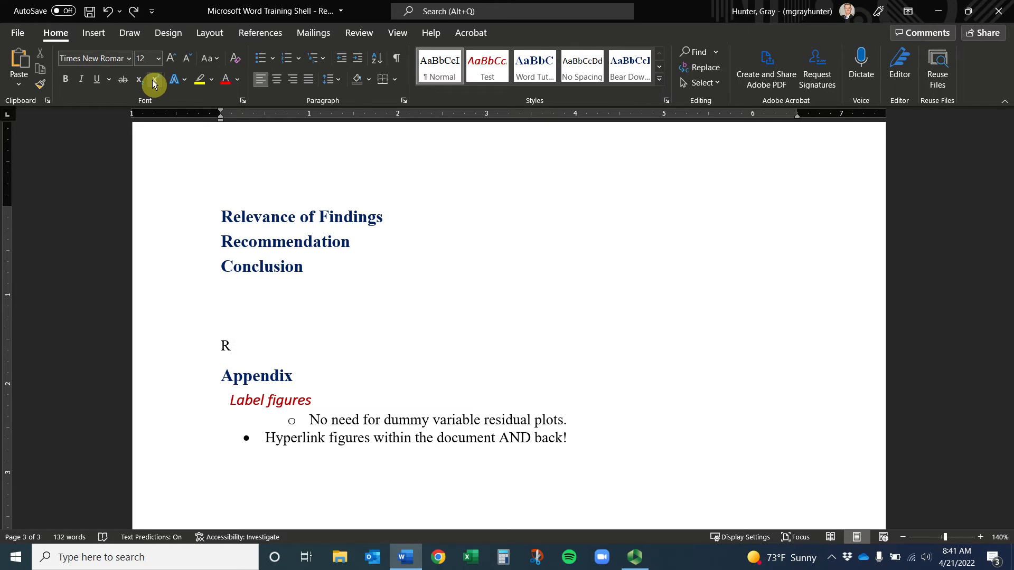
Complete the R² line by making the 2 after R superscript
type("2")
key("BackSpace")
type("2")
key("BackSpace")
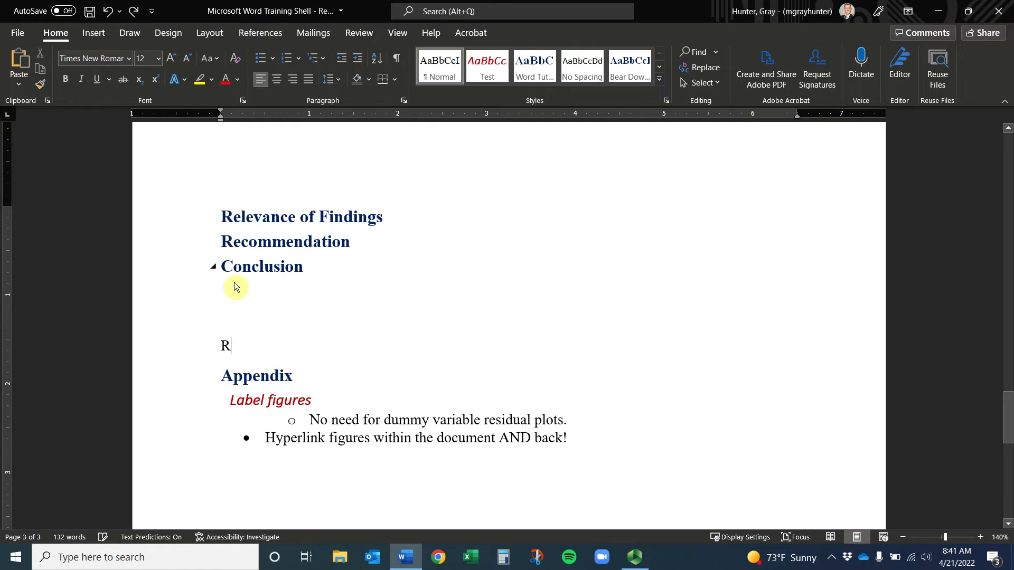
type("2")
left_click(156, 79)
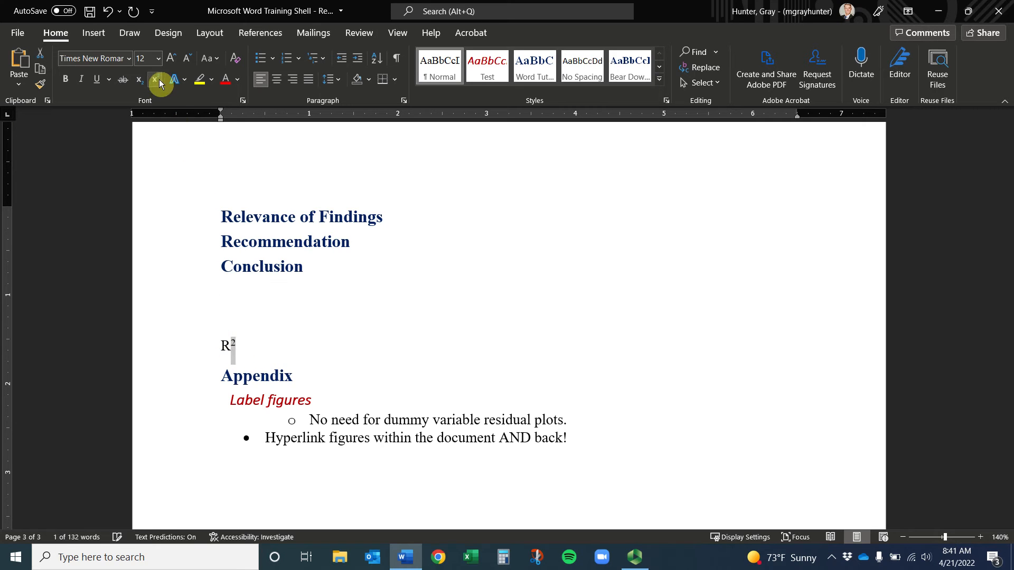
left_click(262, 344)
key("Left")
key("Left")
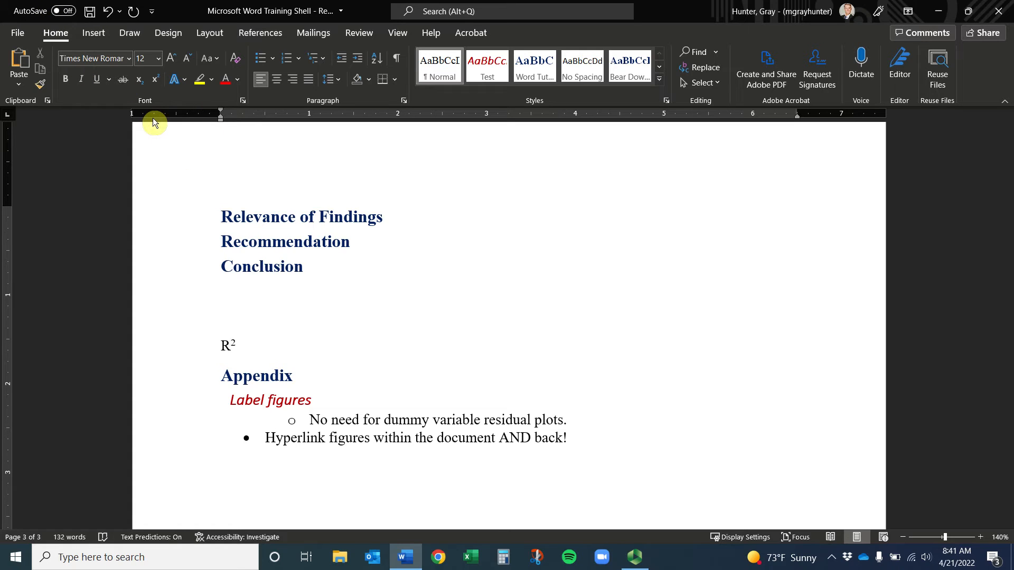
key("Right")
On a new line below R², type Se and make the e subscript
key("Return")
type("Se")
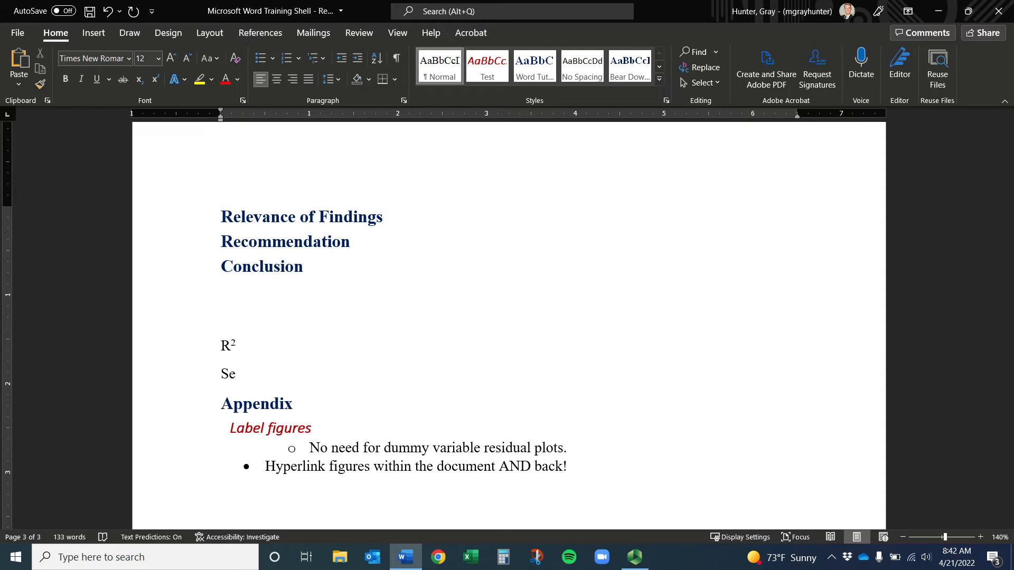
key("BackSpace")
key("BackSpace")
type("Se")
key("shift+Left")
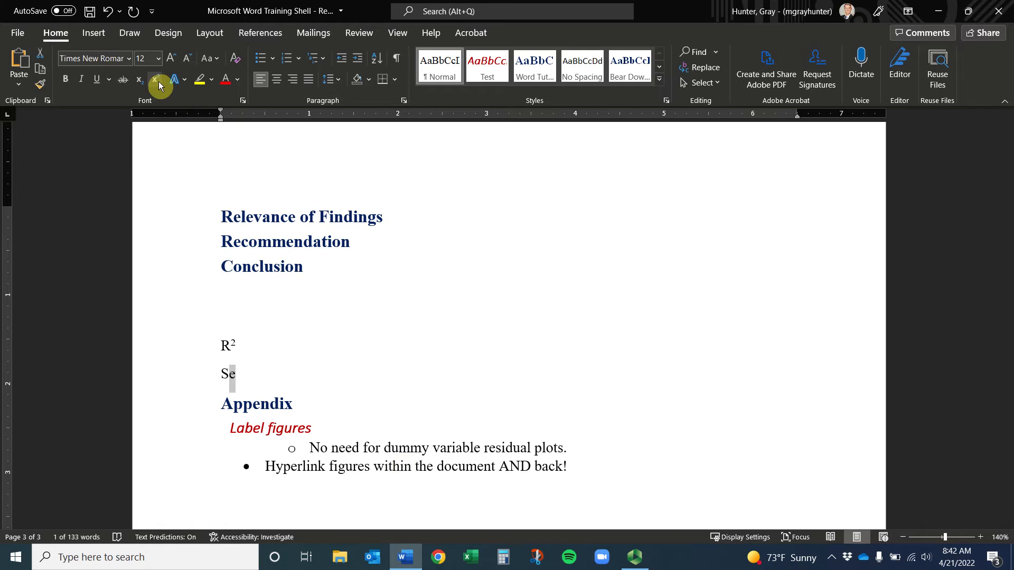
left_click(137, 81)
left_click(244, 377)
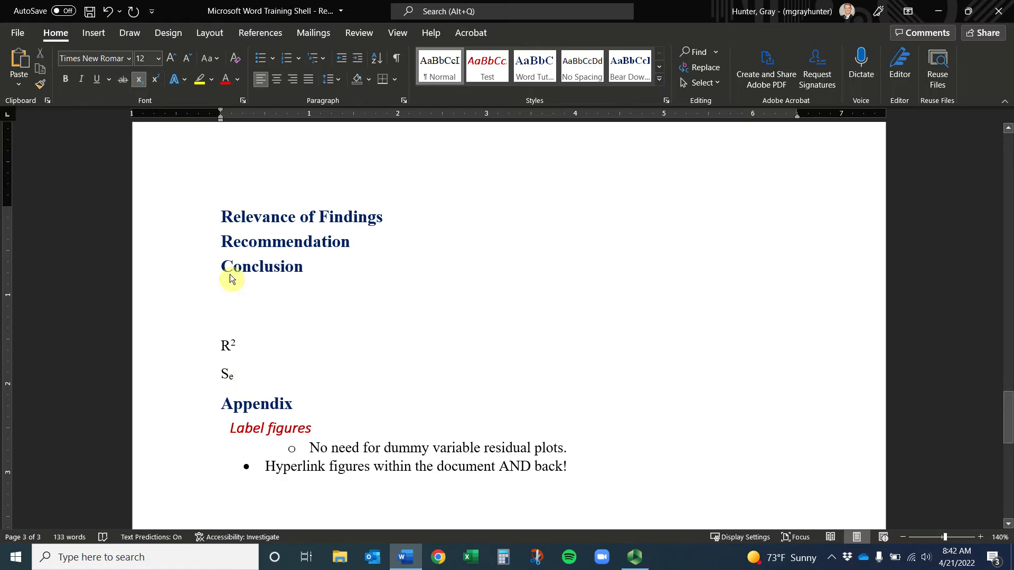
Insert an equation below Sₑ starting with a hat-accented Sales = 25 − 15(
key("Return")
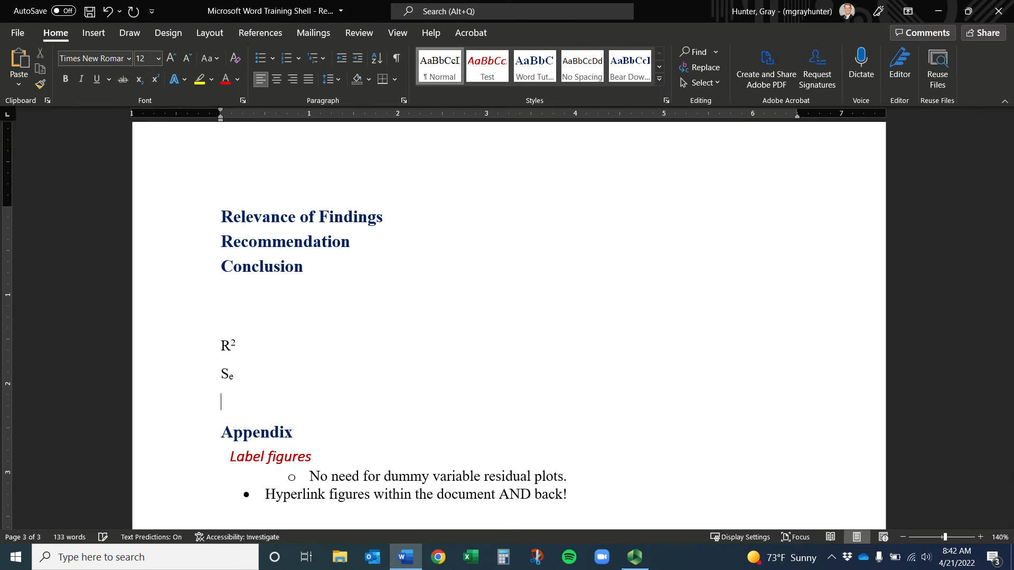
left_click(92, 33)
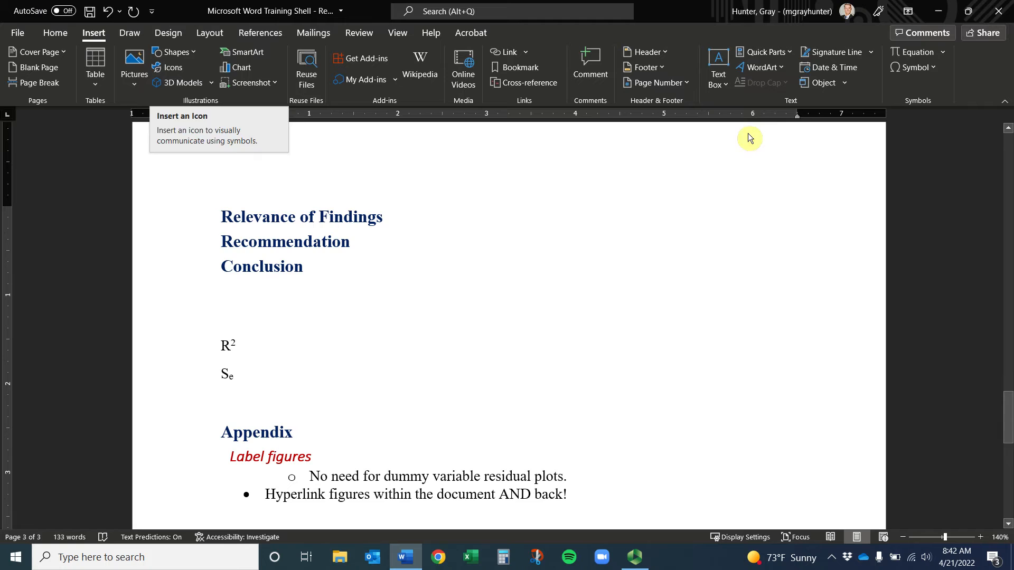
left_click(915, 53)
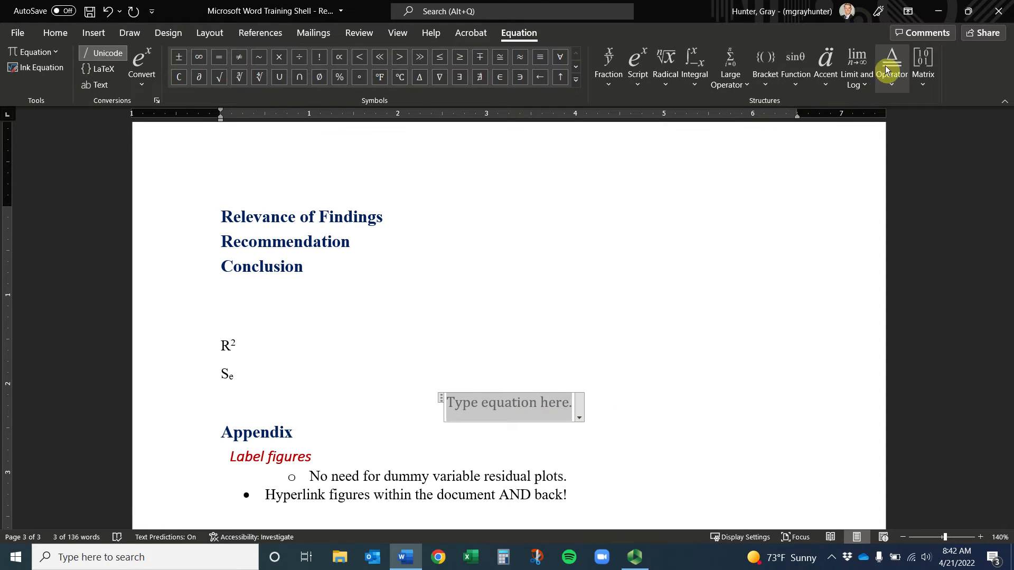
left_click(828, 72)
left_click(947, 152)
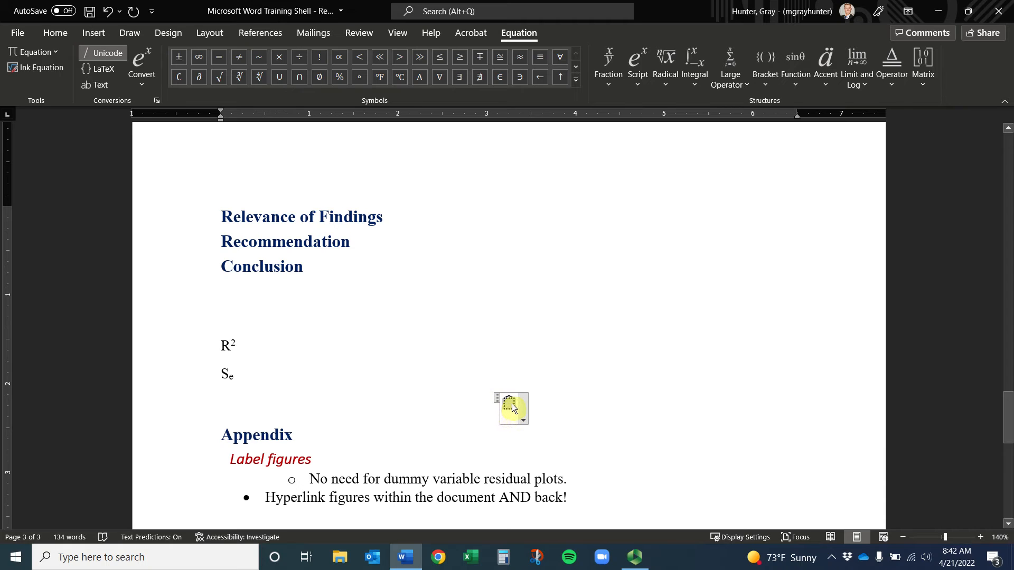
type("Sales")
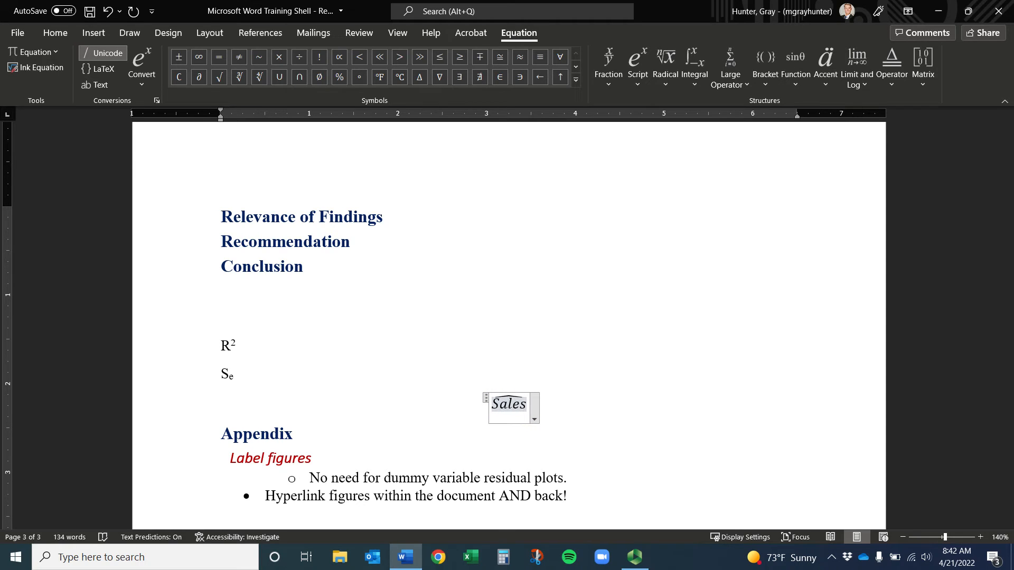
key("Right")
type("=")
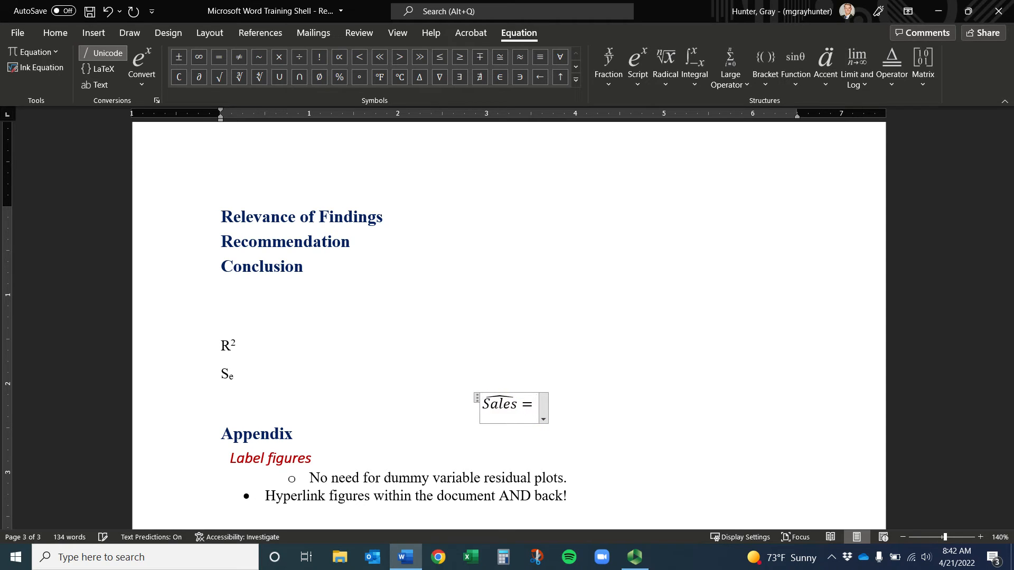
type("25")
type(" -")
type("15(")
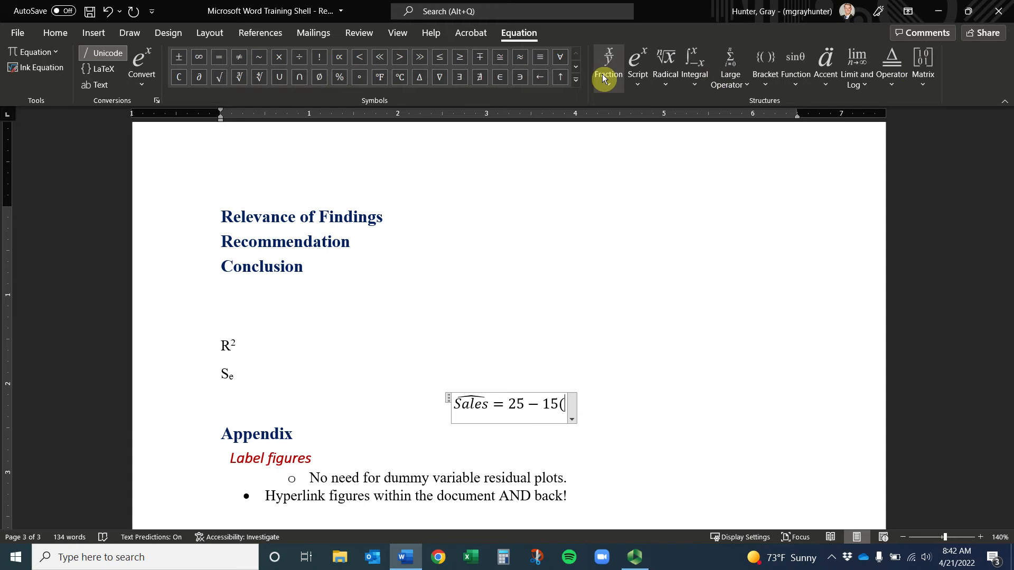
Add the subscript term USA(d) and close the parenthesis in the equation
left_click(637, 72)
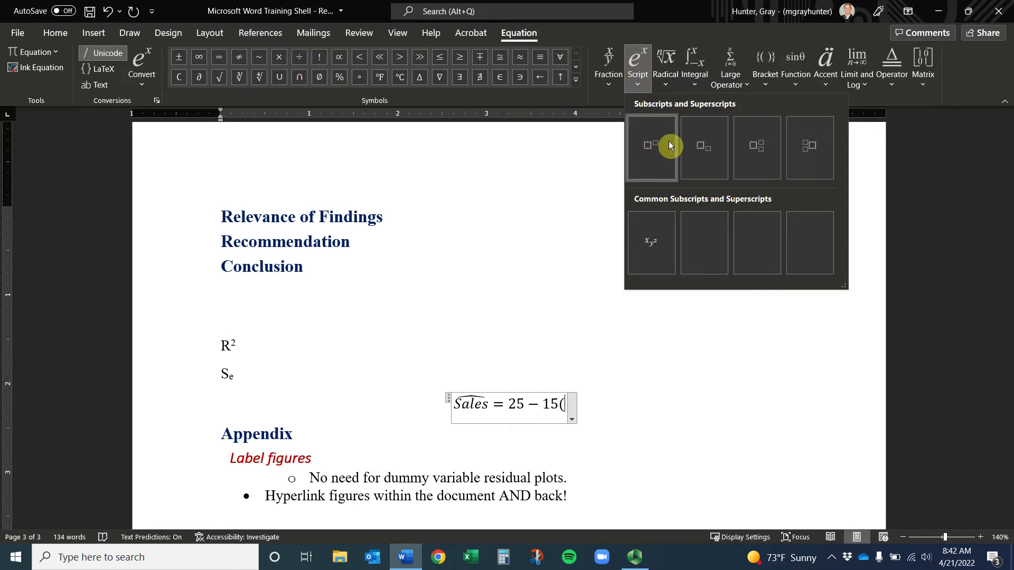
left_click(699, 149)
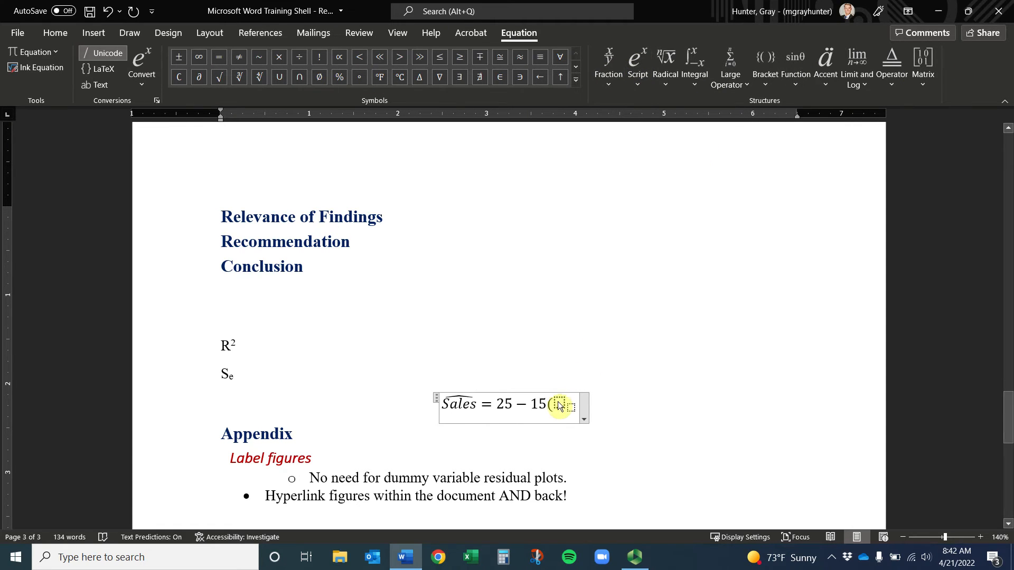
type("USA")
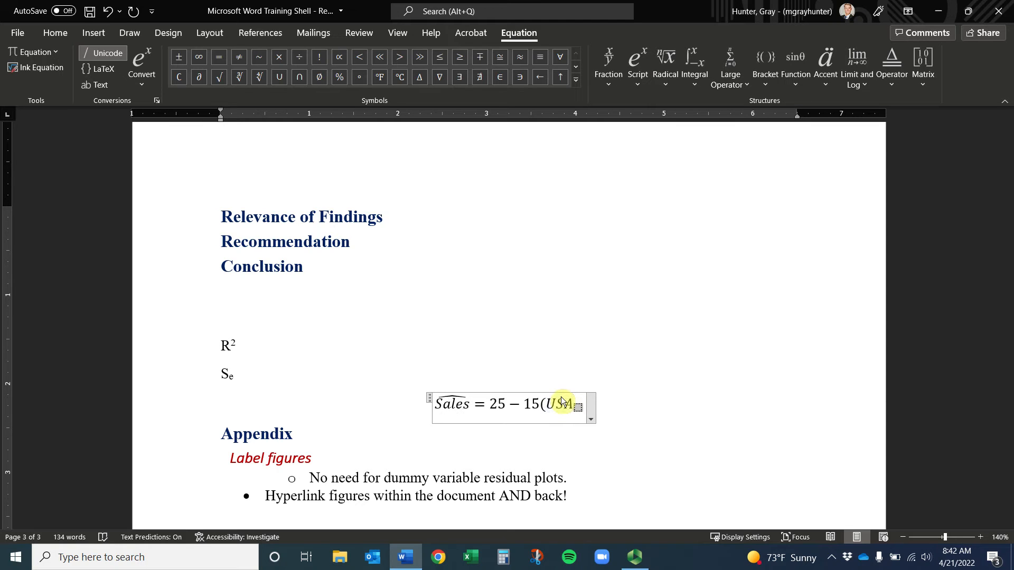
key("Right")
type("(d)")
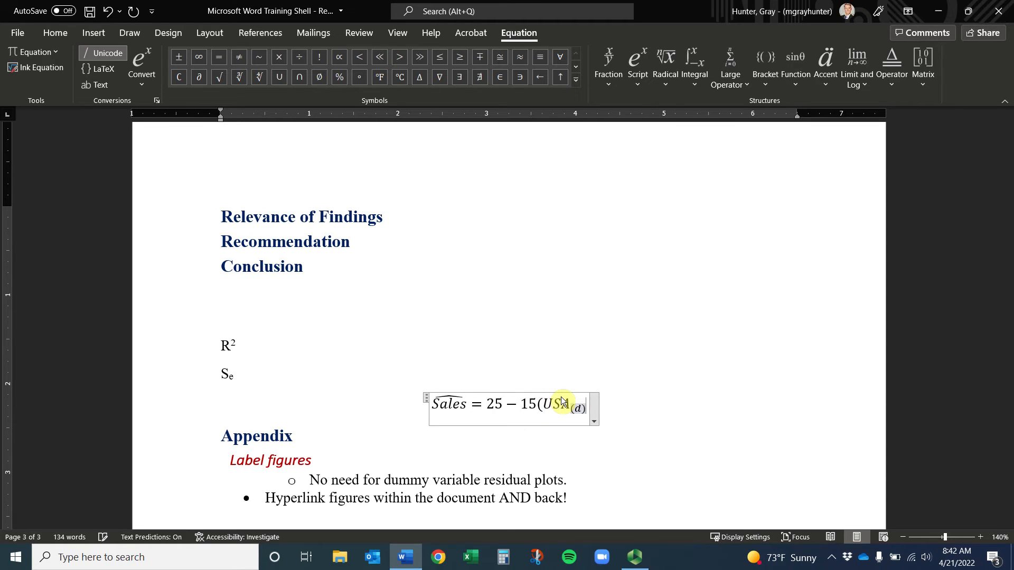
key("Right")
type(")")
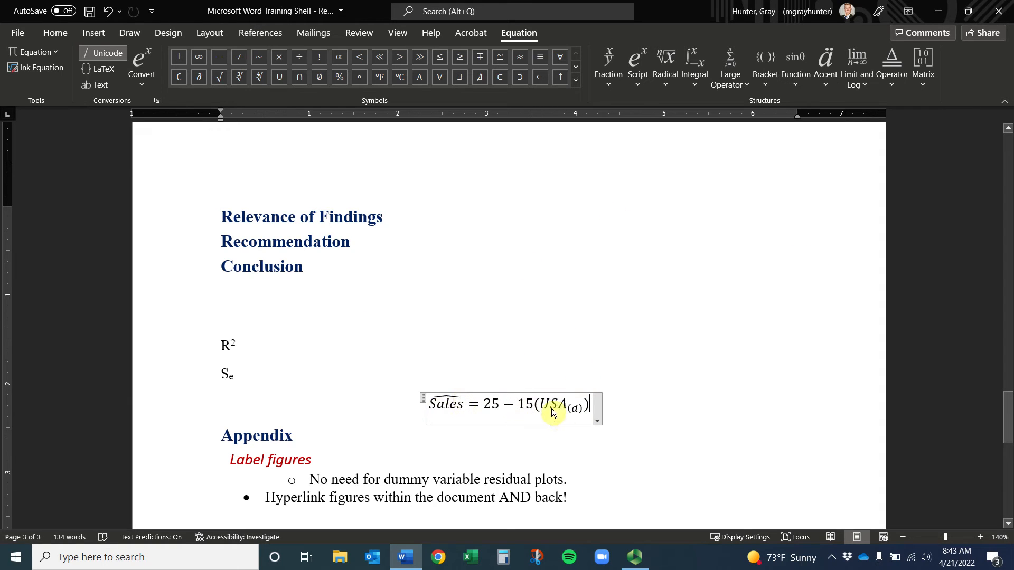
Review the equation's Justification options, then select the whole equation
left_click(599, 423)
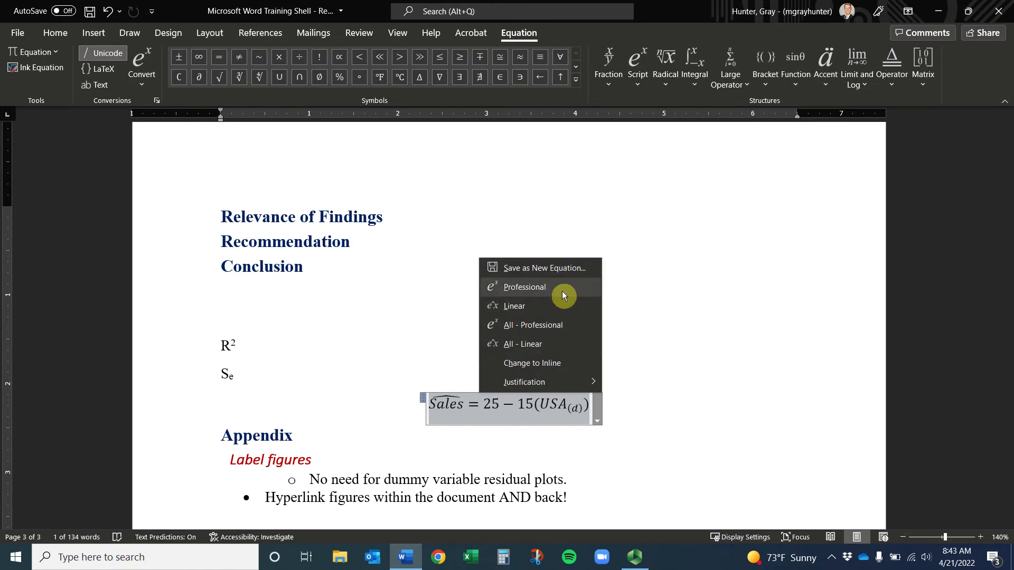
mouse_move(558, 385)
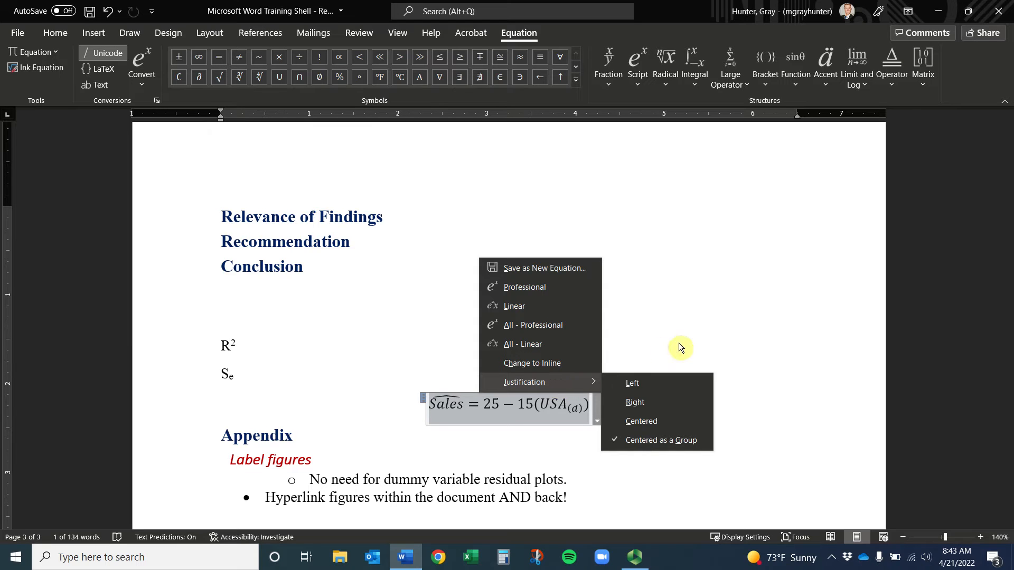
left_click(703, 330)
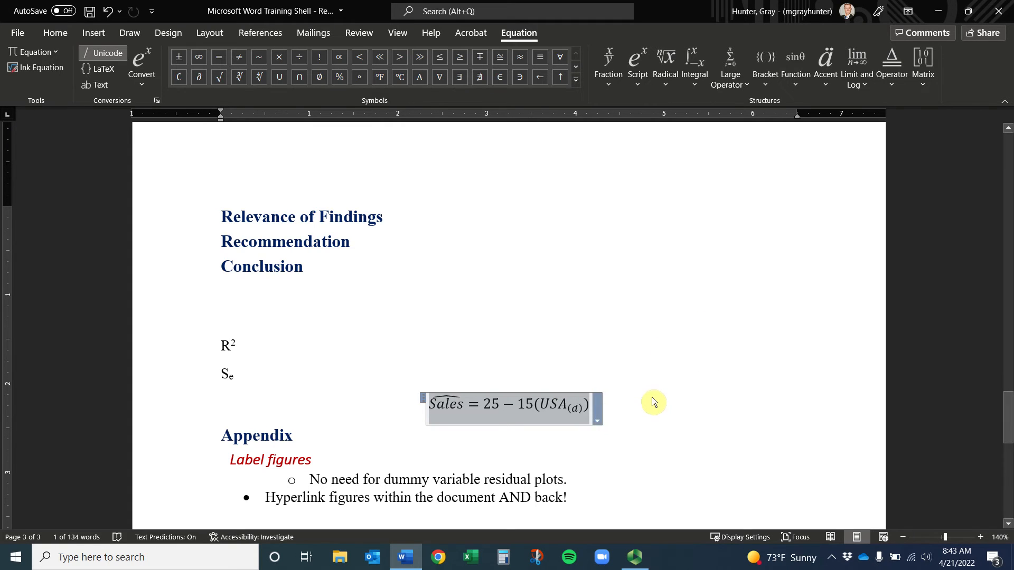
left_click(636, 406)
left_click_drag(519, 403, 335, 404)
Delete the Sales equation and reset 'Label figures' to the Normal style
key("Delete")
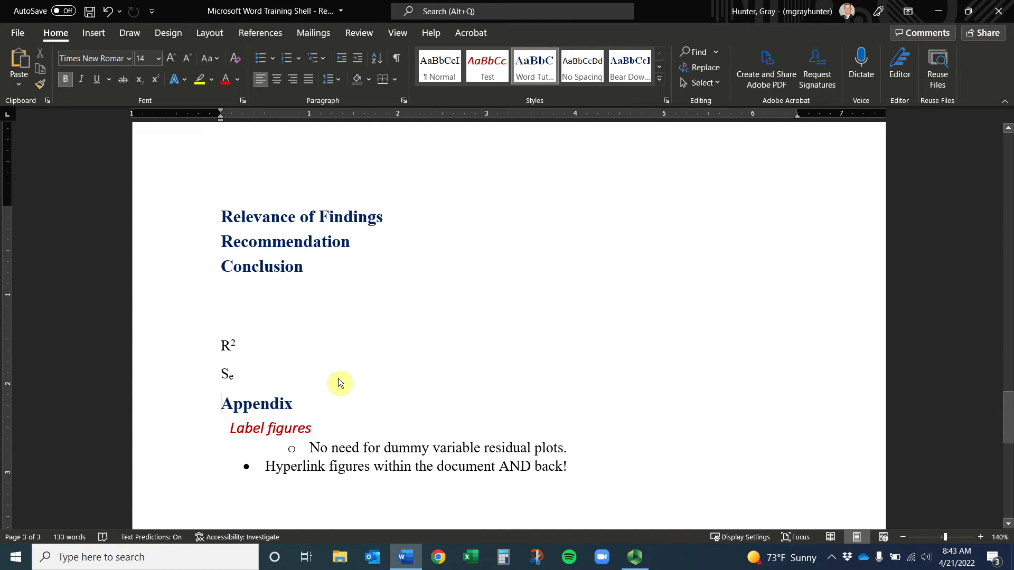
double_click(291, 431)
left_click(205, 432)
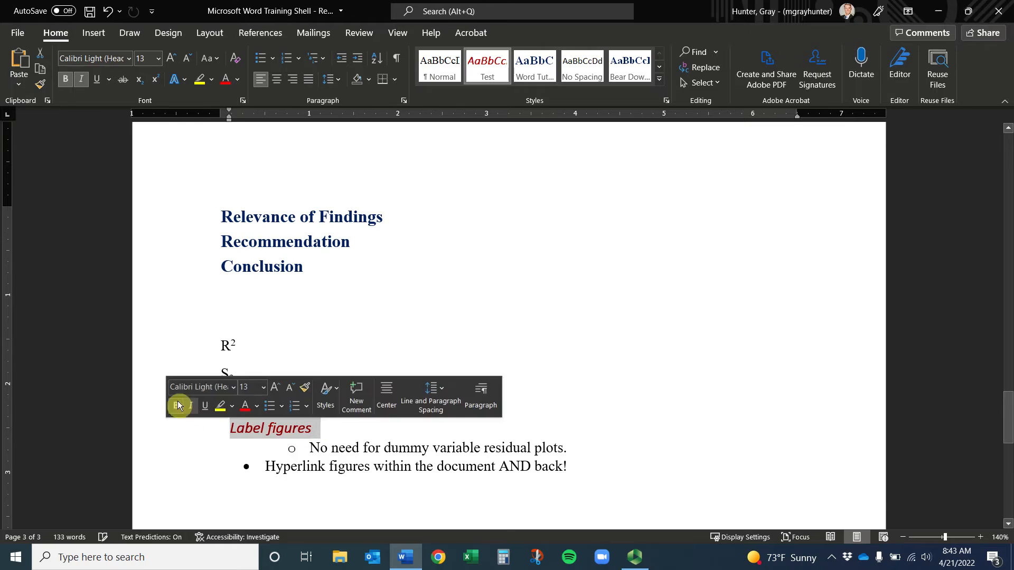
left_click(443, 62)
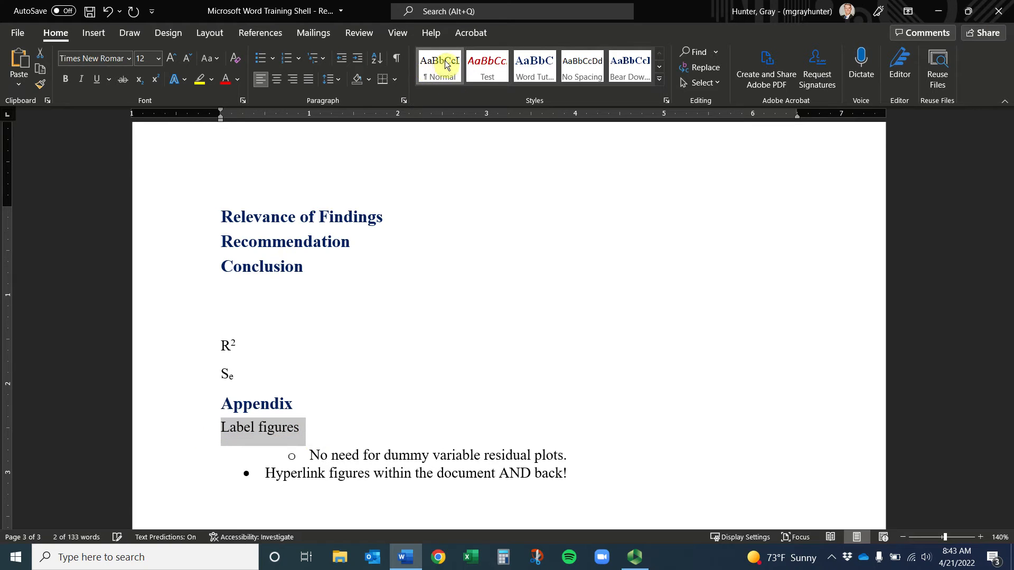
Push 'Label figures' down with blank lines below the Appendix heading
left_click(224, 453)
key("Return")
key("ctrl+z")
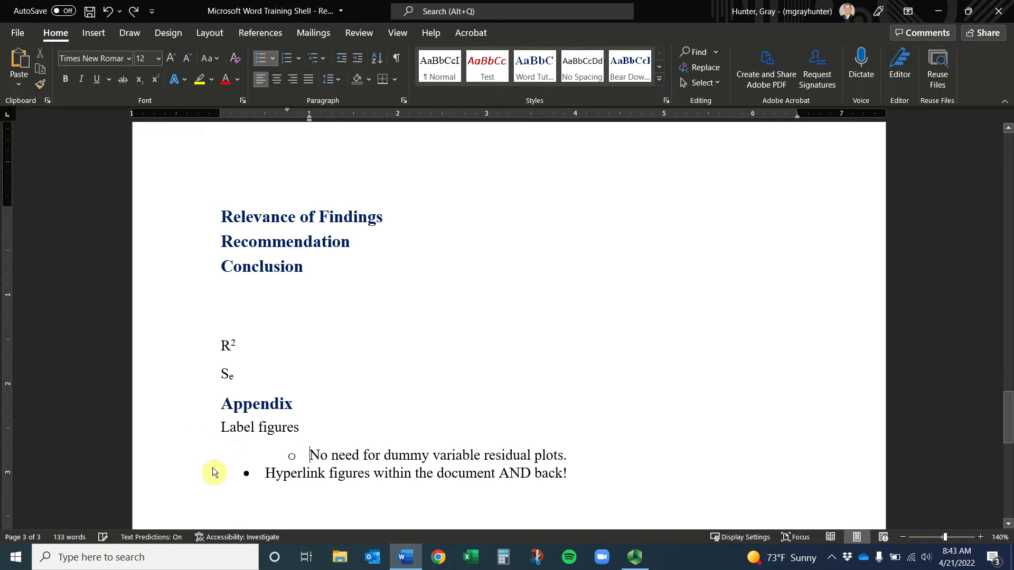
left_click(217, 432)
key("Return")
key("Return")
key("Return")
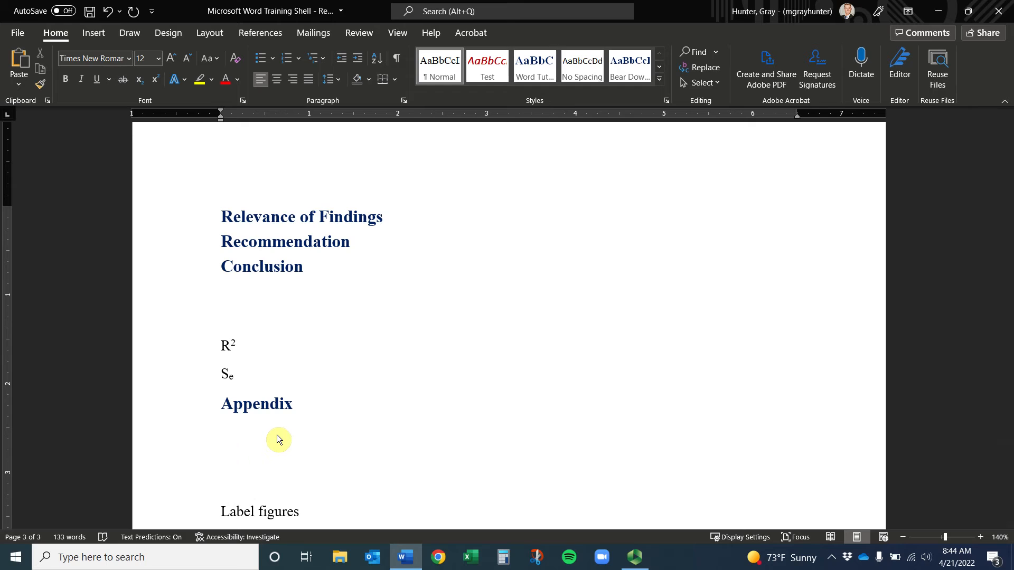
Type the caption 'Figure 1 - Regression Output' under Appendix
type("Figure 1-")
key("BackSpace")
type("- Regress")
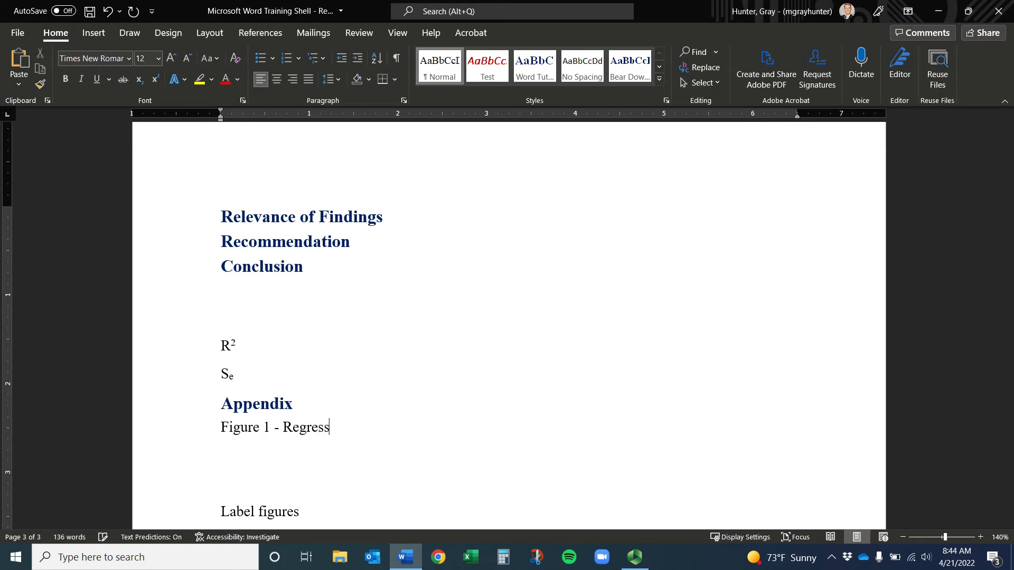
type("ion Output")
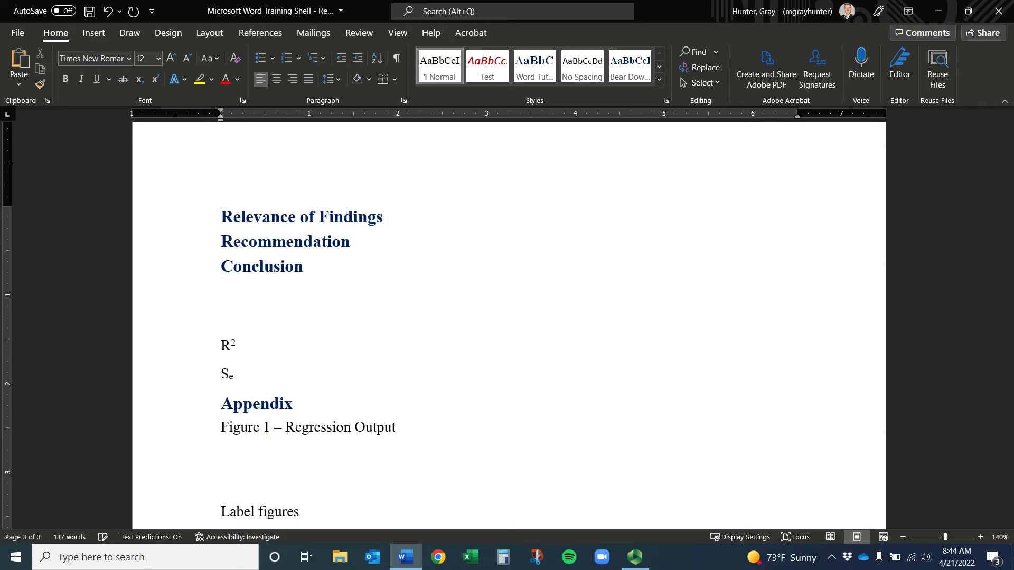
key("Return")
key("Return")
Add the caption 'Figure 2 - Residual Plots for Common Violations for Prediction of Sales Model'
type("Figure 2 -")
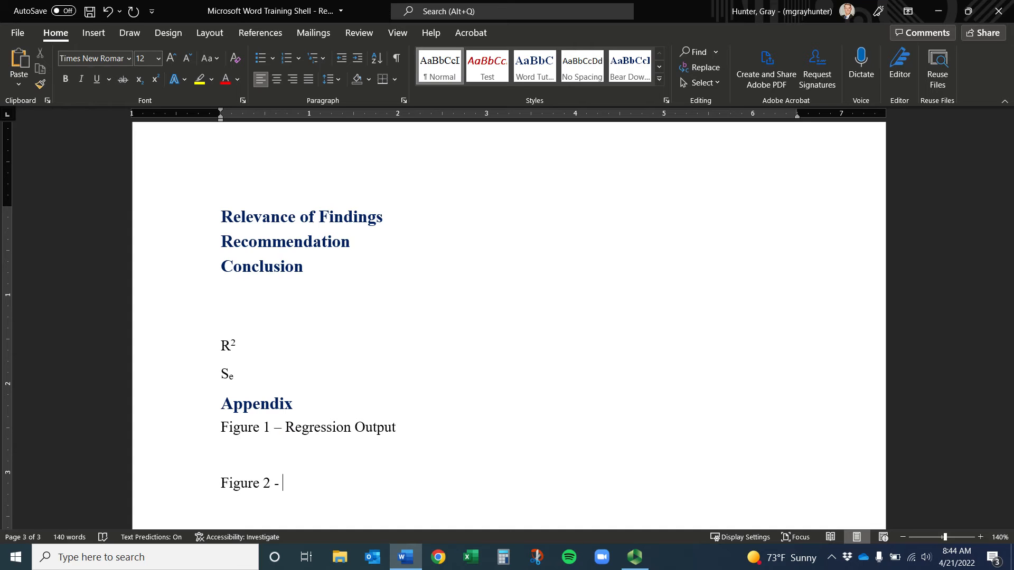
type(" REs")
key("BackSpace")
key("BackSpace")
type("esidual Plots for")
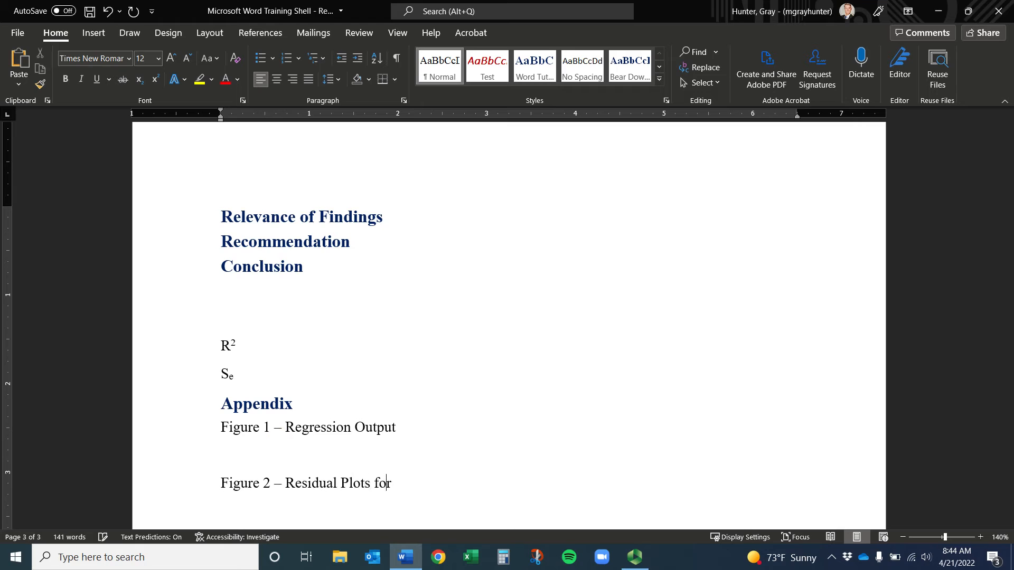
type(" Common Violations")
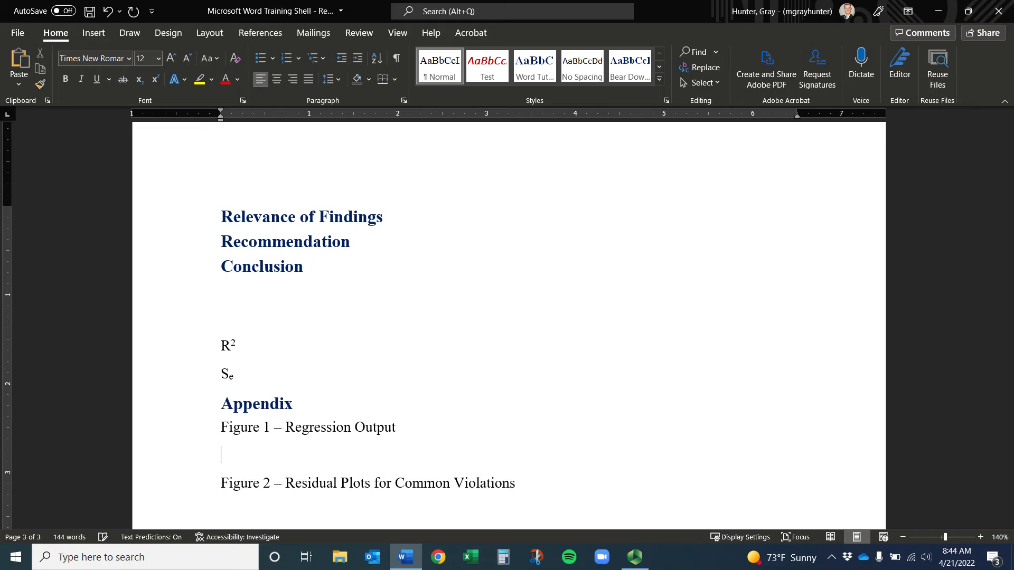
type("for PRediction o")
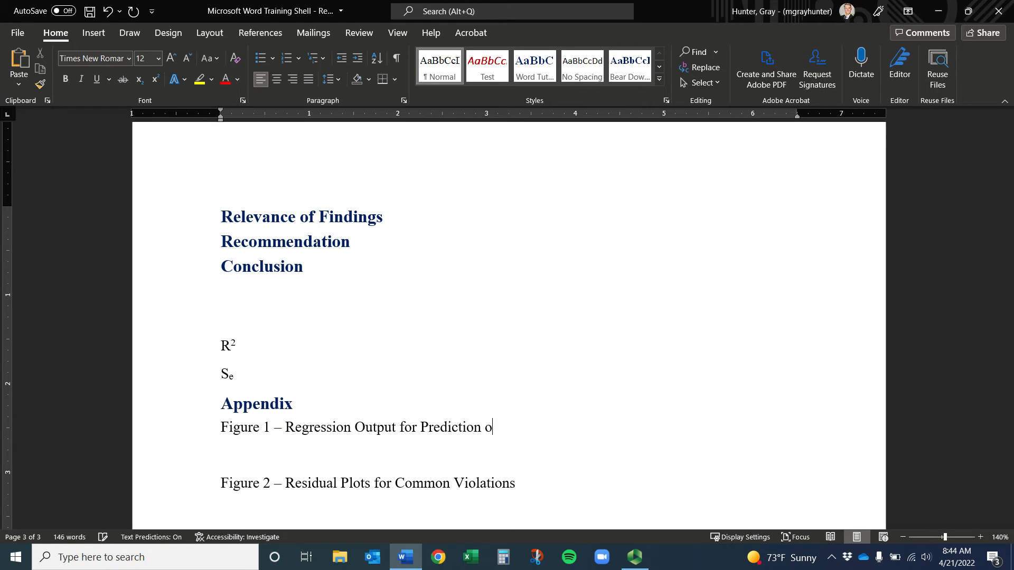
type("f Sales Model")
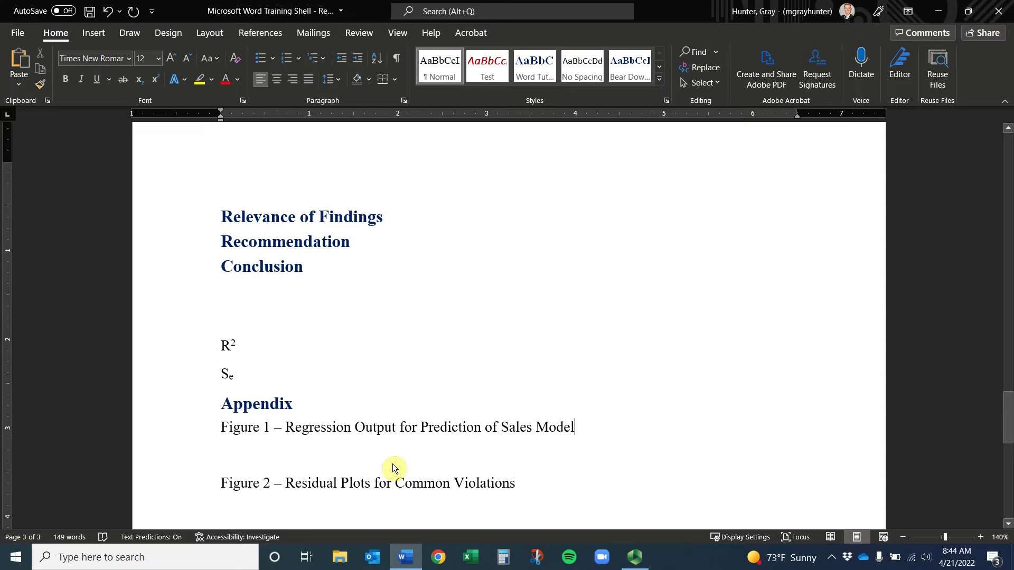
scroll(455, 454, "down", 1)
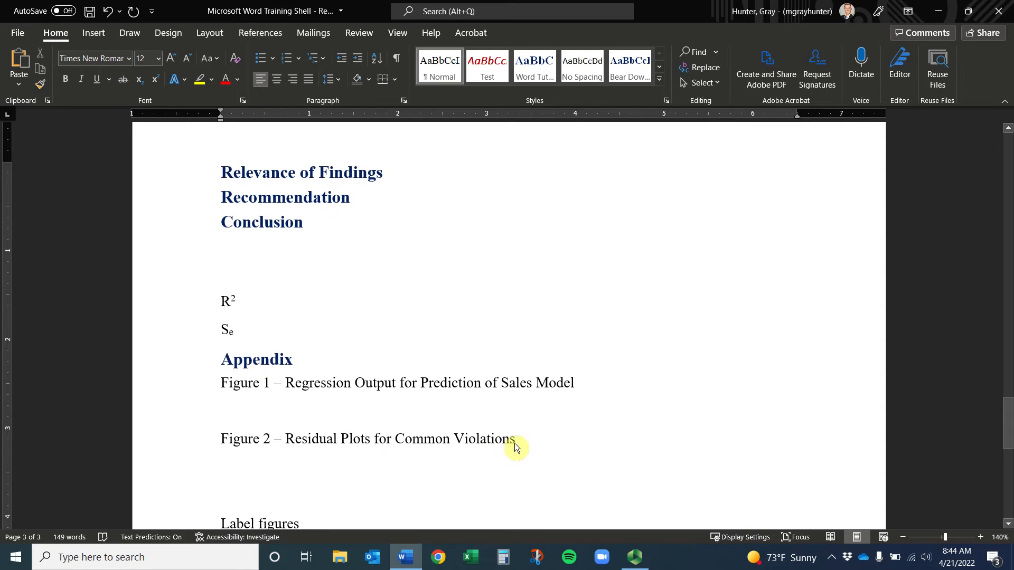
key("Return")
key("Return")
Add the caption 'Figure 3 - Correlation Matrix for Common Violations'
type("Fgiure")
key("BackSpace")
key("BackSpace")
key("BackSpace")
key("BackSpace")
key("BackSpace")
key("BackSpace")
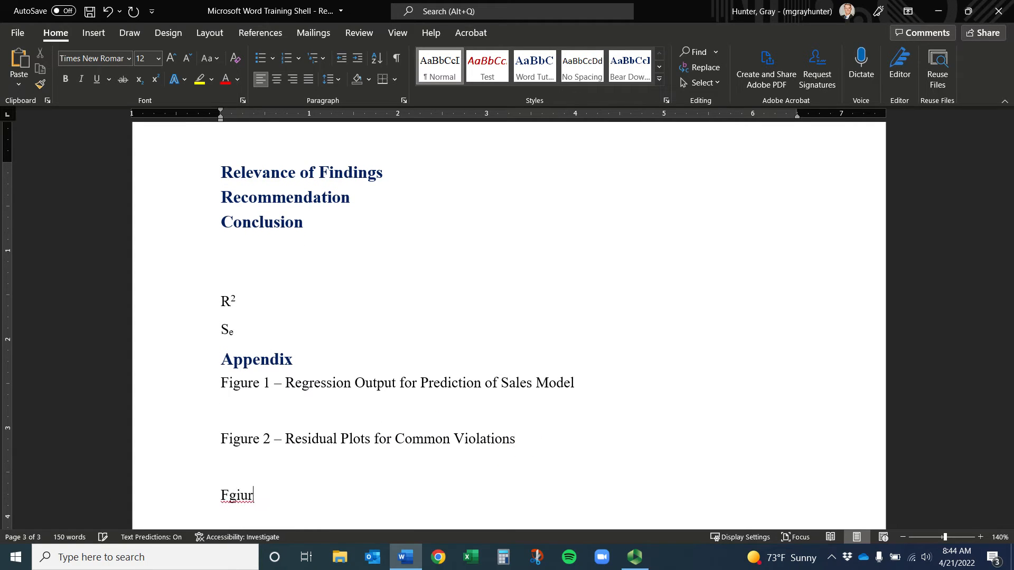
type("igure 3 - Correlation MAt")
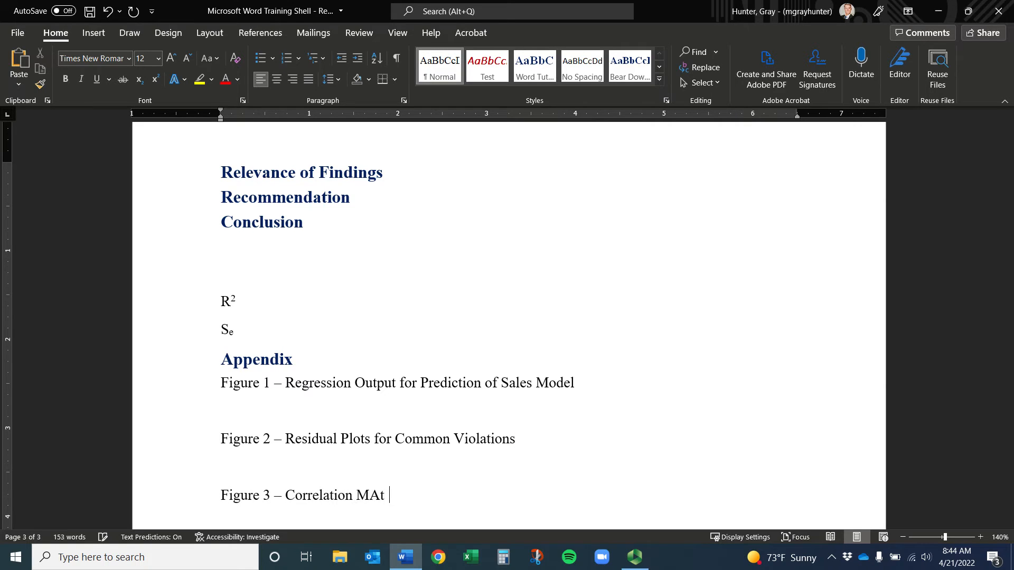
key("BackSpace")
key("BackSpace")
key("BackSpace")
type("atric")
key("BackSpace")
key("BackSpace")
type("x for common")
key("BackSpace")
key("BackSpace")
key("BackSpace")
key("BackSpace")
key("BackSpace")
key("BackSpace")
type("Common Violations")
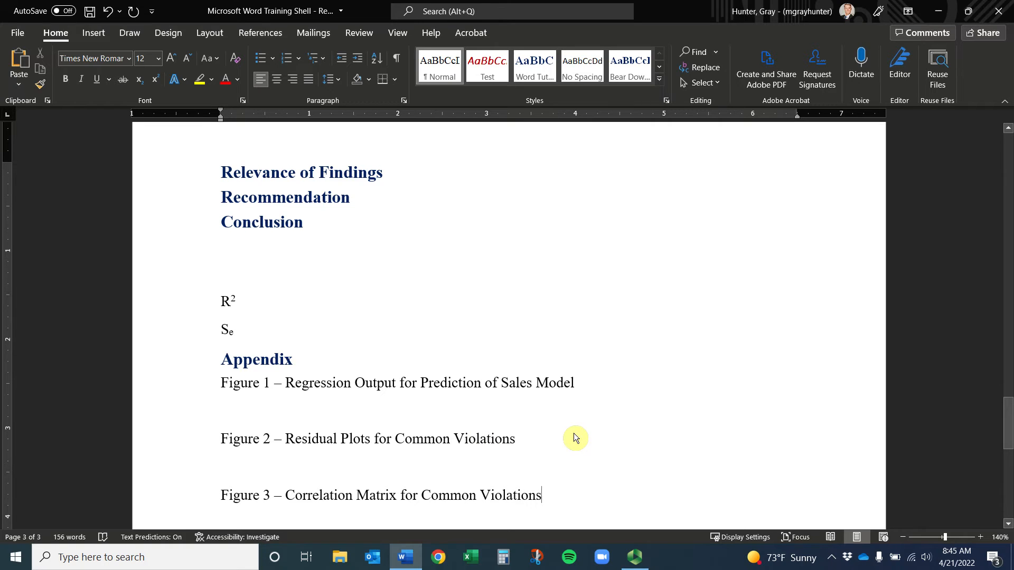
scroll(566, 422, "down", 2)
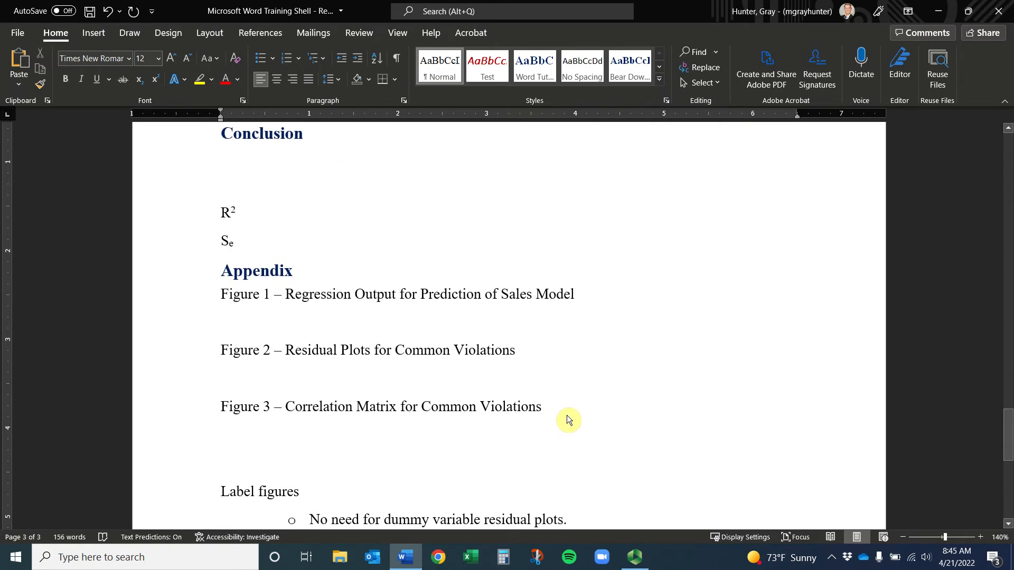
Go from the Insert tab to the References tab for Insert Caption and Cross-reference
scroll(569, 415, "down", 1)
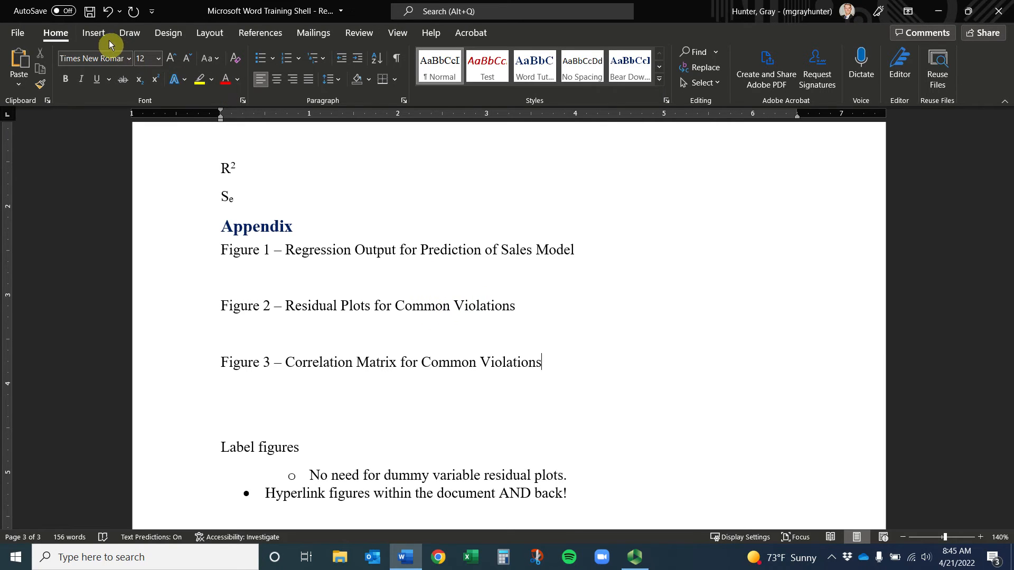
left_click(95, 34)
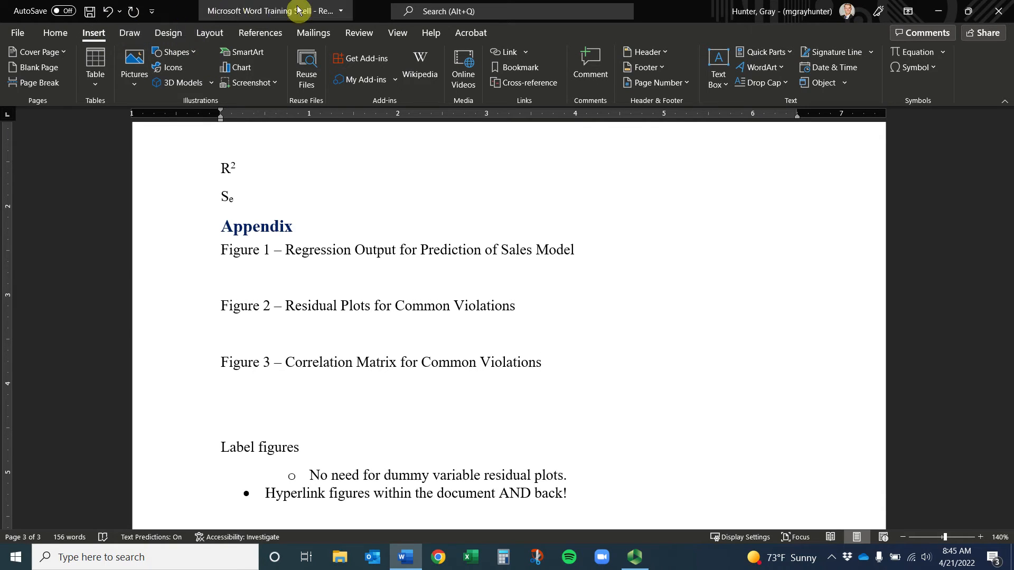
left_click(271, 36)
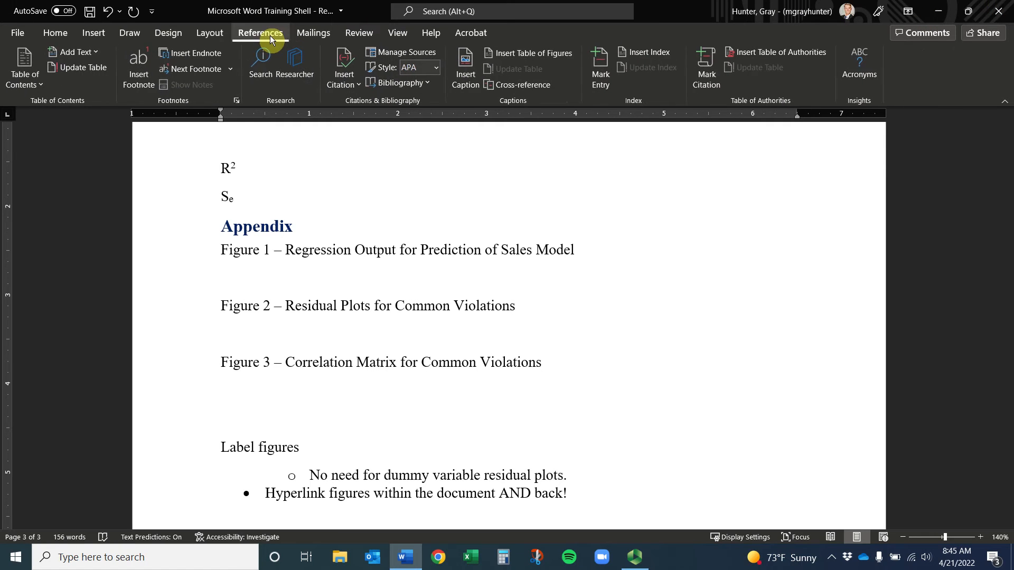
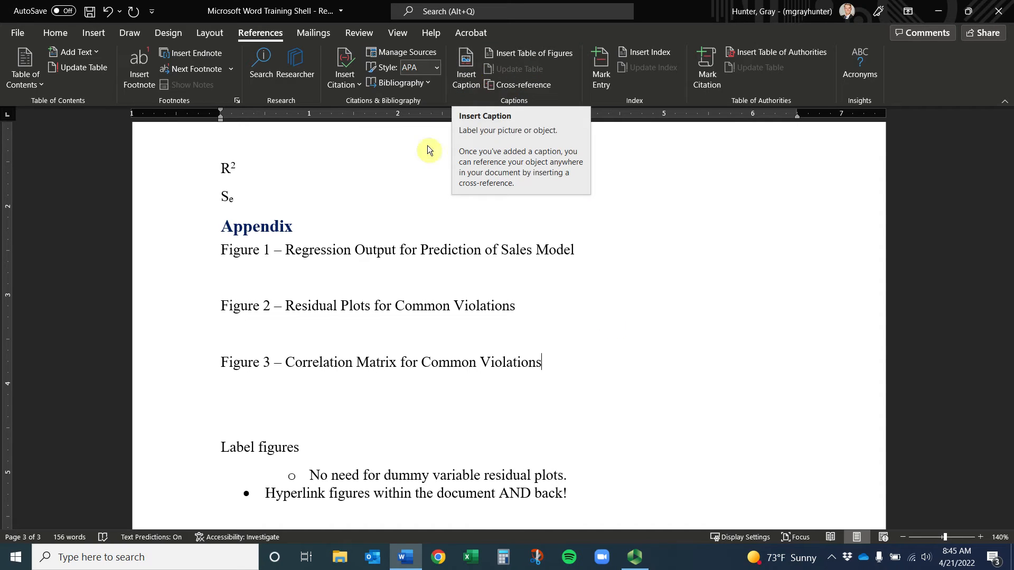
Under Appendix, add a 'Figure 0' line about the author's dog Pearl and paste the dog photo below it
left_click(413, 265)
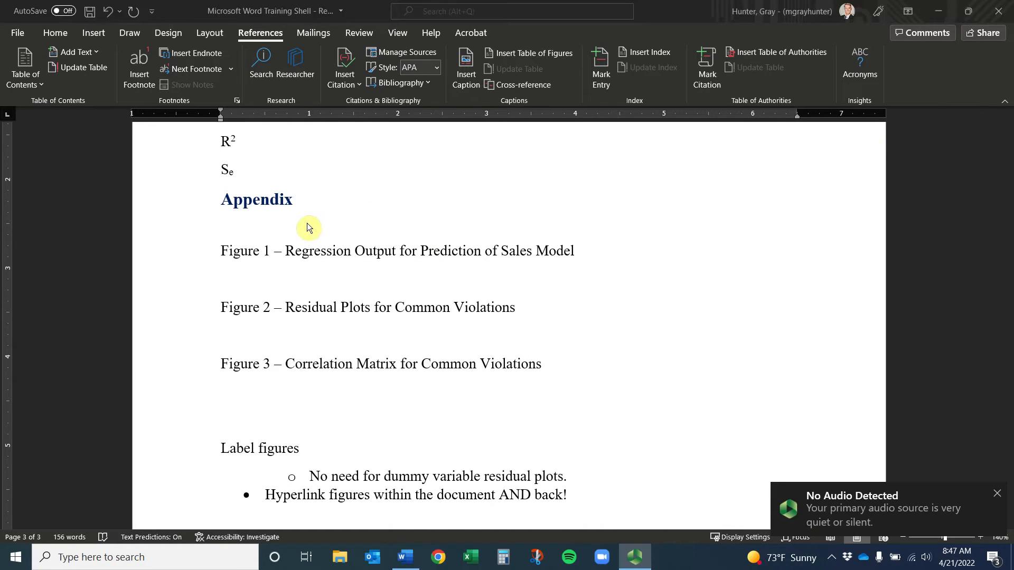
left_click(285, 234)
key("Return")
type("Figure ")
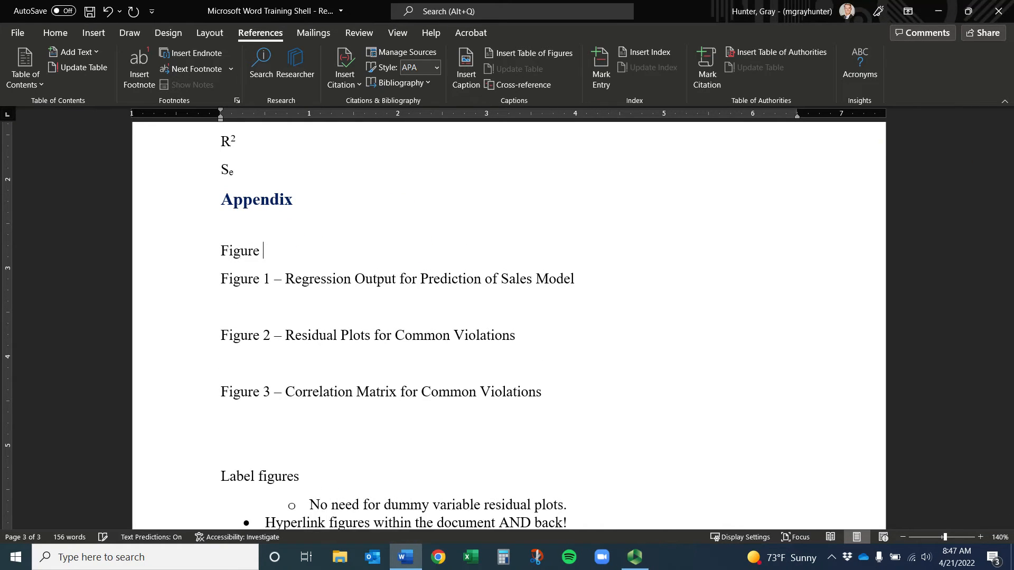
type("0 - Gray's Dog PE")
type("arl")
key("Return")
key("Return")
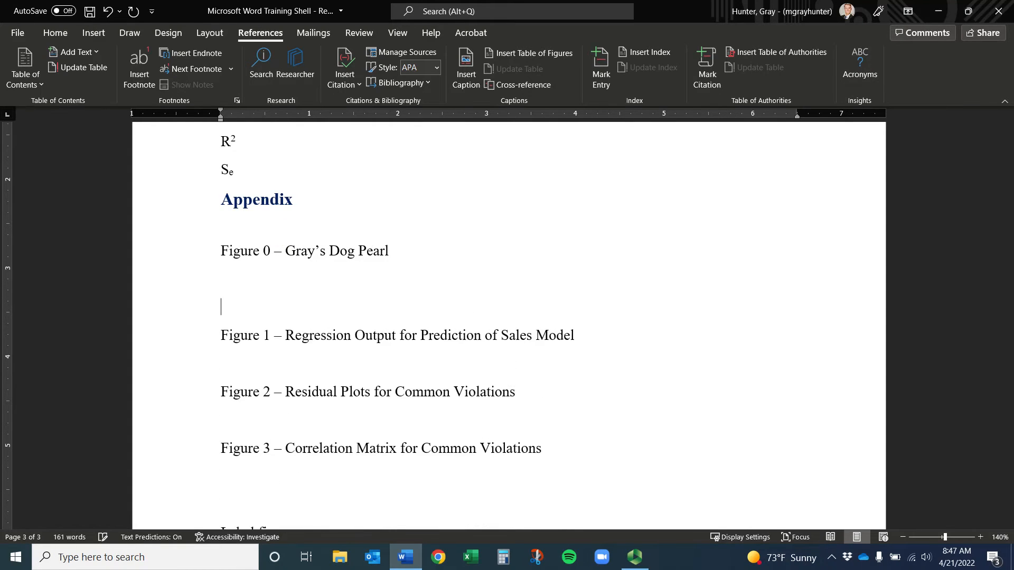
key("BackSpace")
key("ctrl+v")
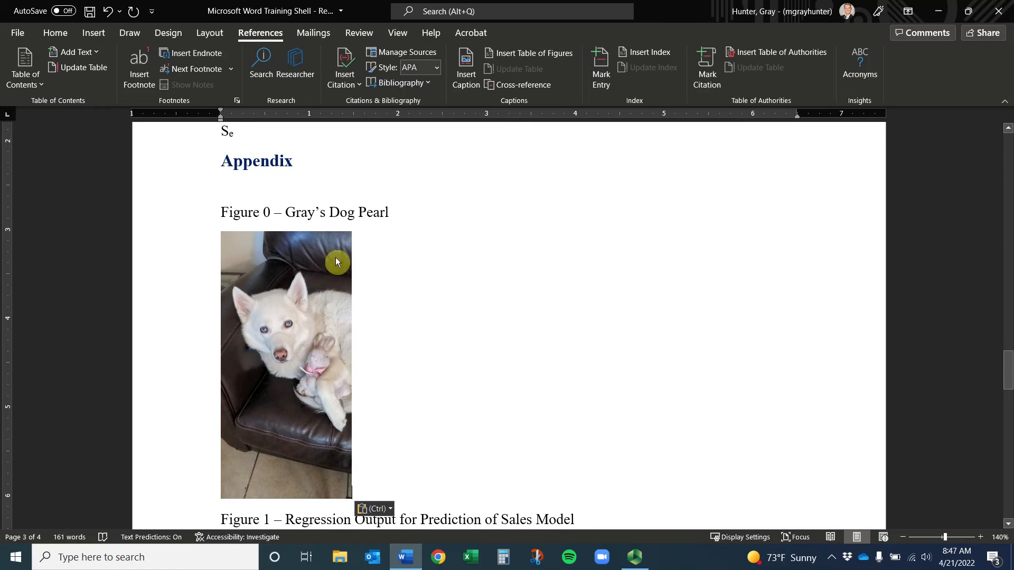
left_click(273, 279)
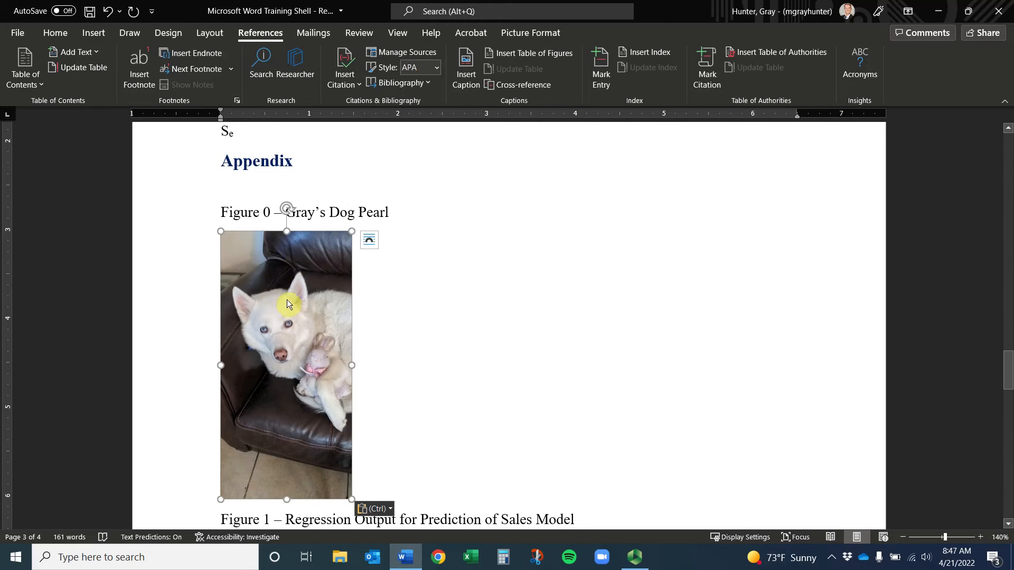
Insert a 'Figure 1' caption titled with the author's dog Pearl, placed above the dog photo
left_click(468, 75)
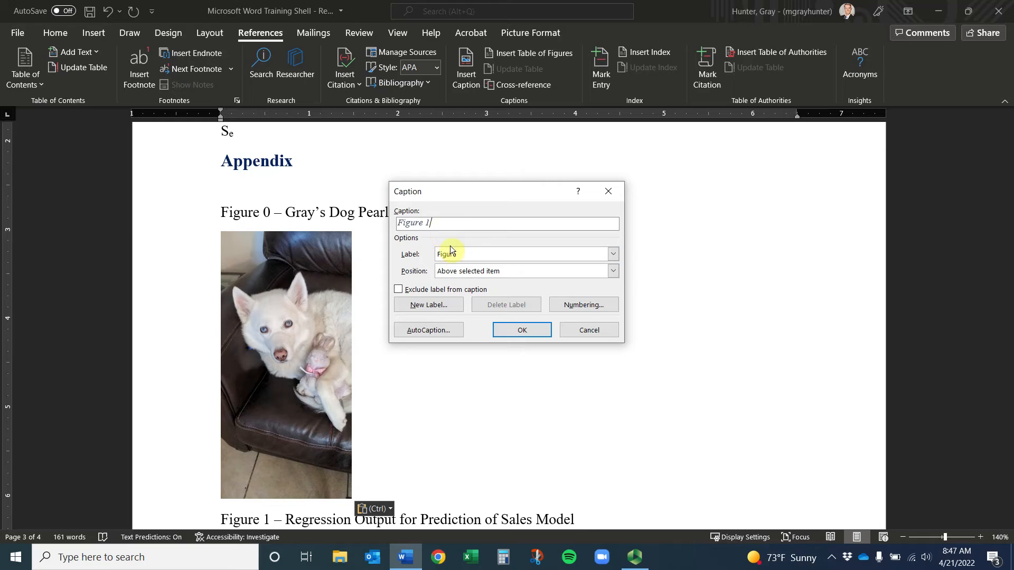
left_click(468, 254)
left_click(468, 254)
left_click(464, 223)
type("- Gray's Dog Pearl")
left_click(498, 273)
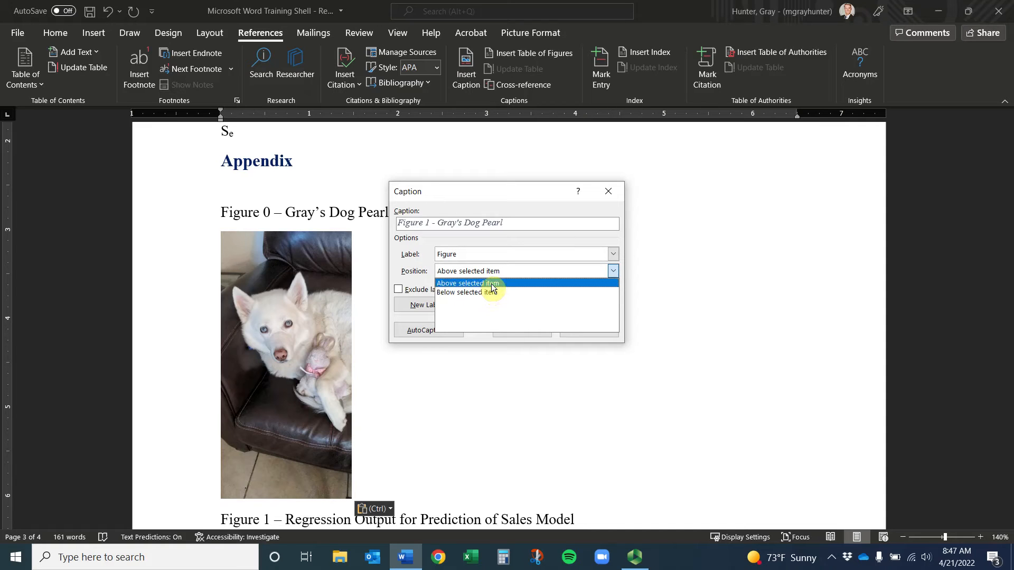
left_click(493, 284)
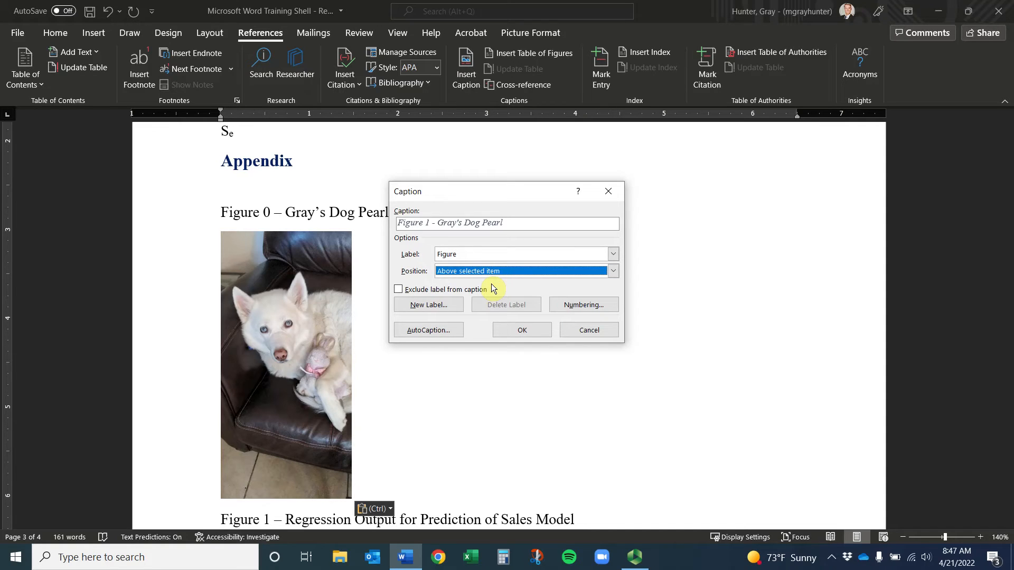
left_click(432, 308)
left_click(553, 288)
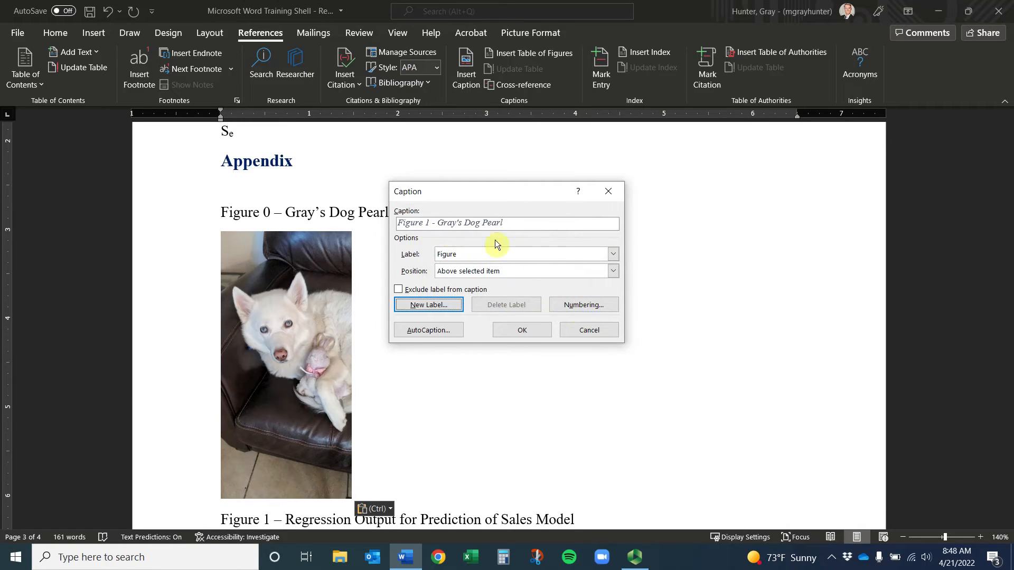
left_click(590, 305)
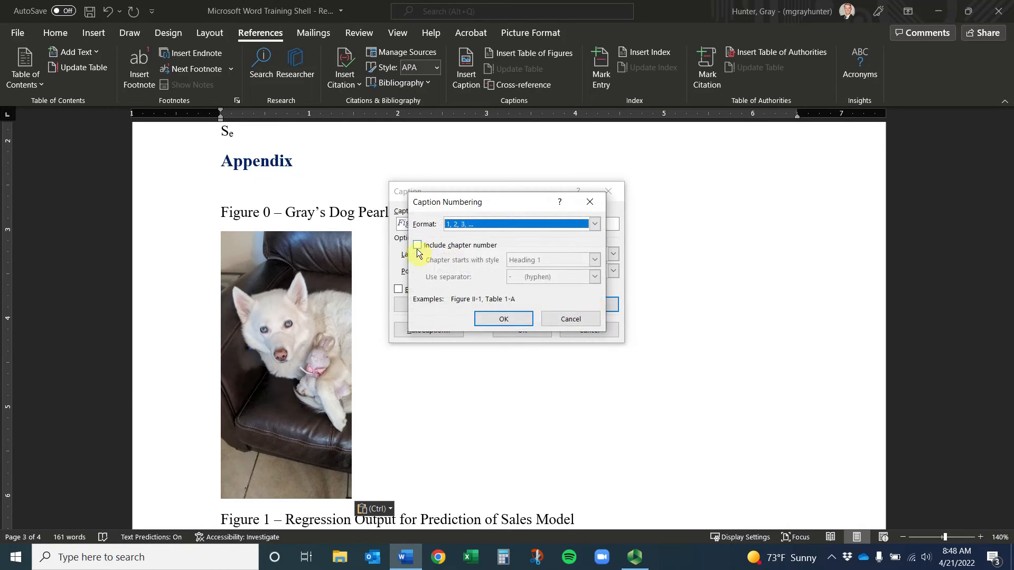
left_click(590, 202)
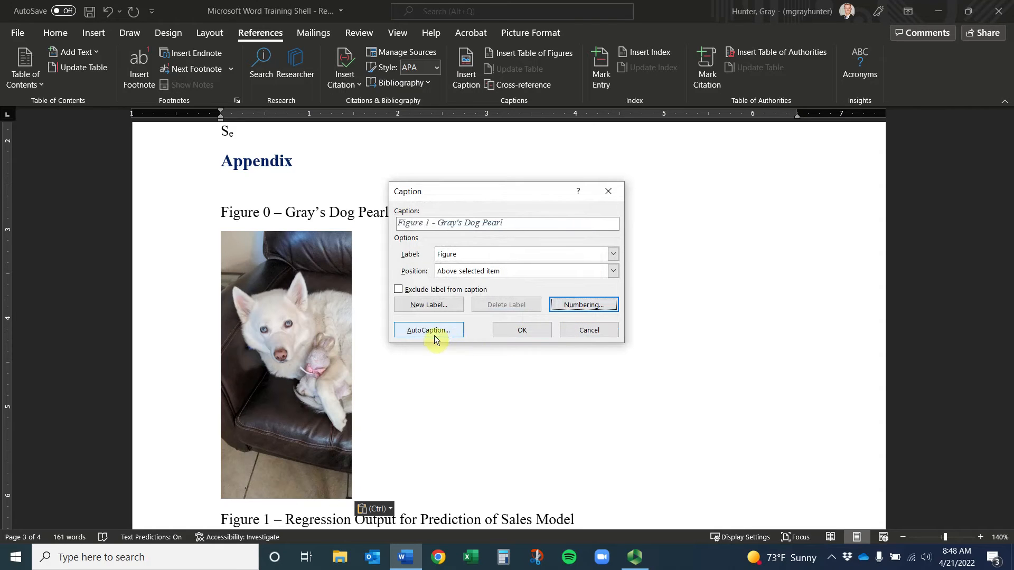
left_click(526, 333)
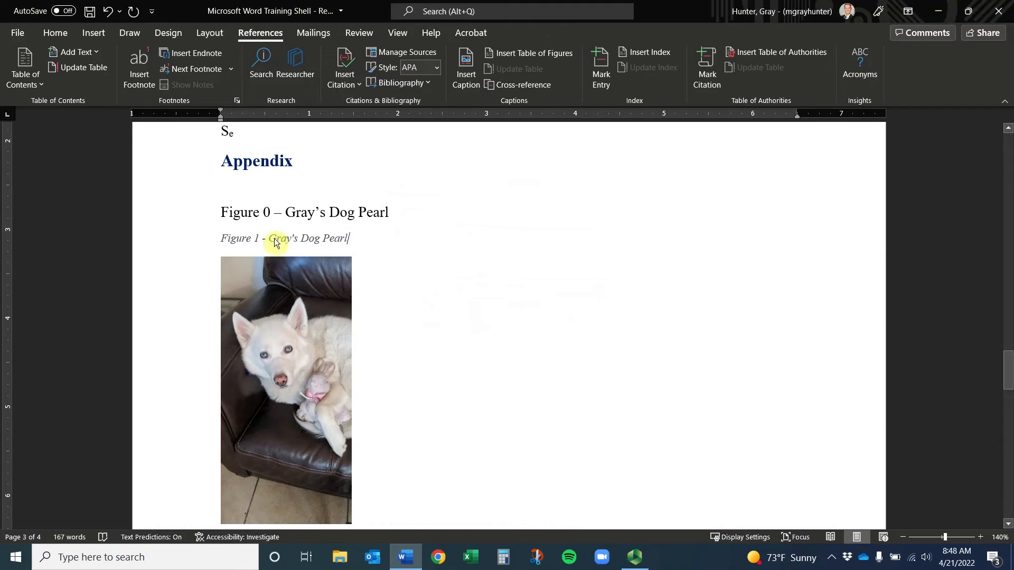
Set the Figure 1 caption to 12 pt and delete the old hand-typed Figure 0 line
left_click(163, 233)
left_click(55, 34)
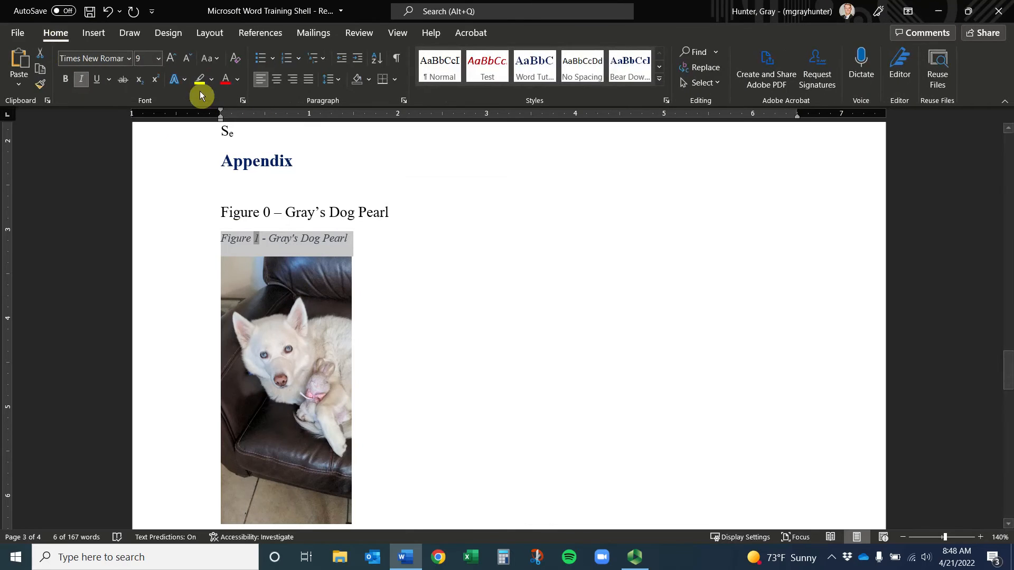
type("12")
key("Return")
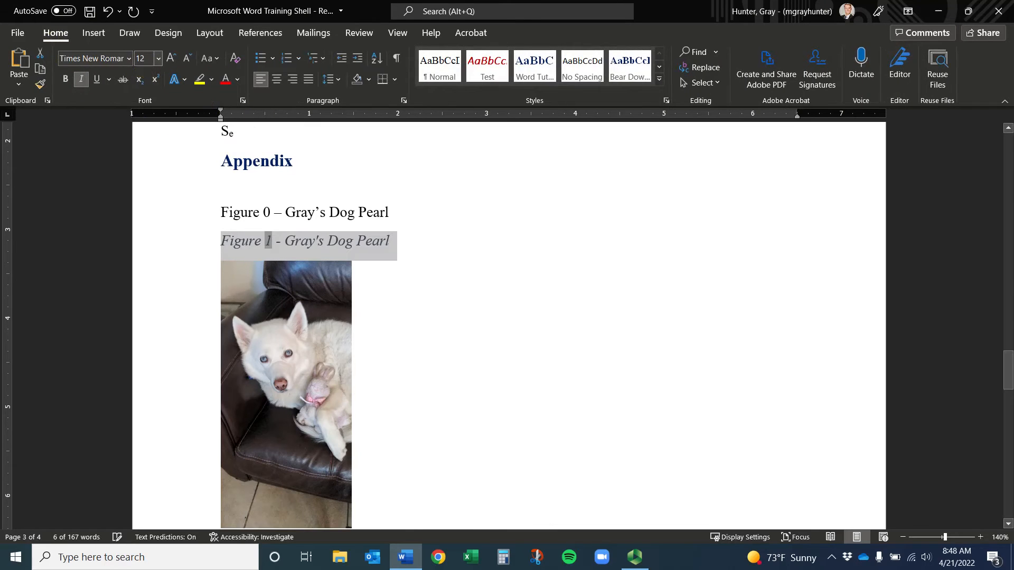
left_click(555, 314)
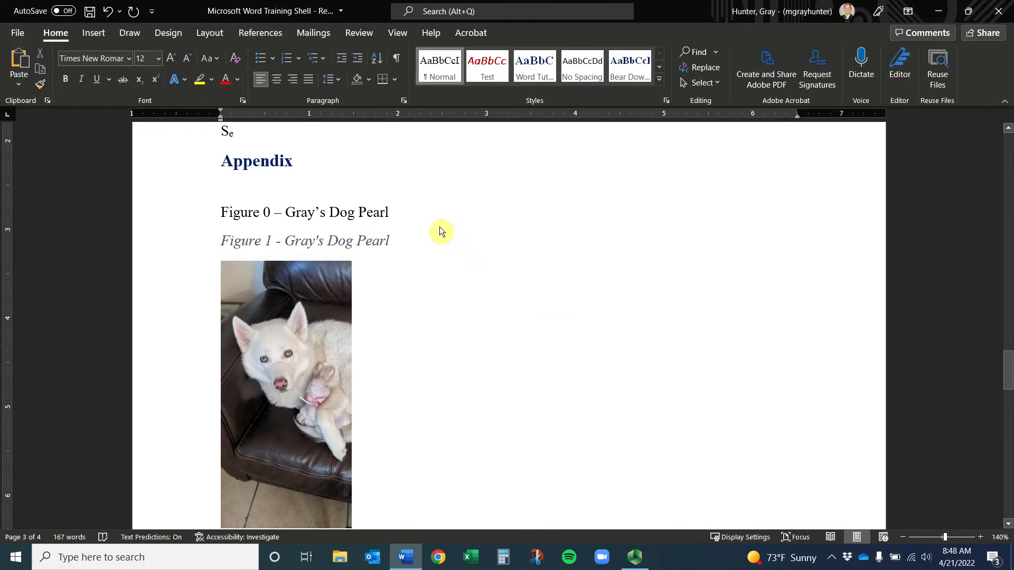
left_click_drag(394, 212, 204, 219)
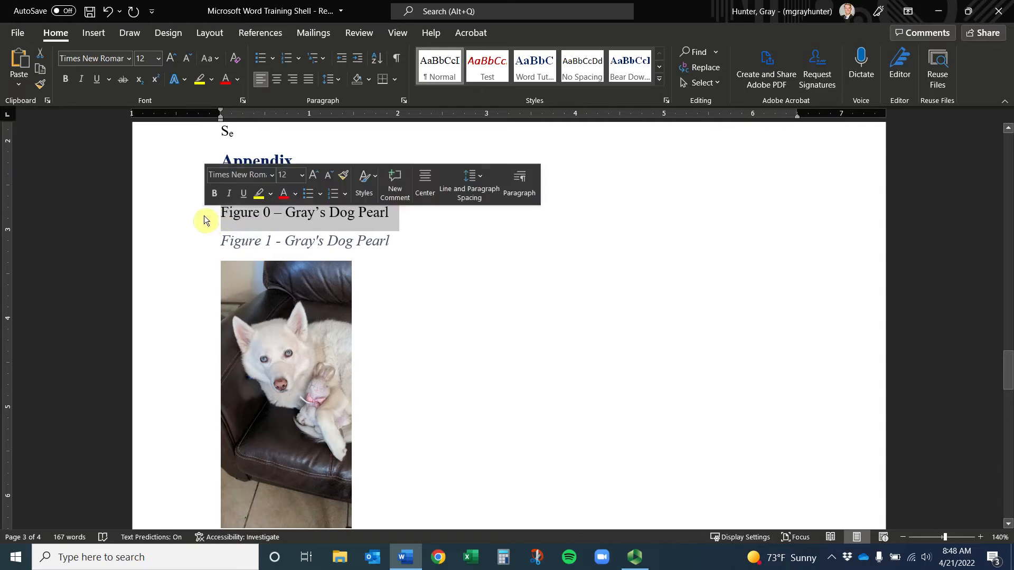
key("Delete")
scroll(430, 330, "down", 3)
Replace the 'Figure 1 Regression Output' line with the pasted photo of the man in a blue shirt
left_click(332, 461)
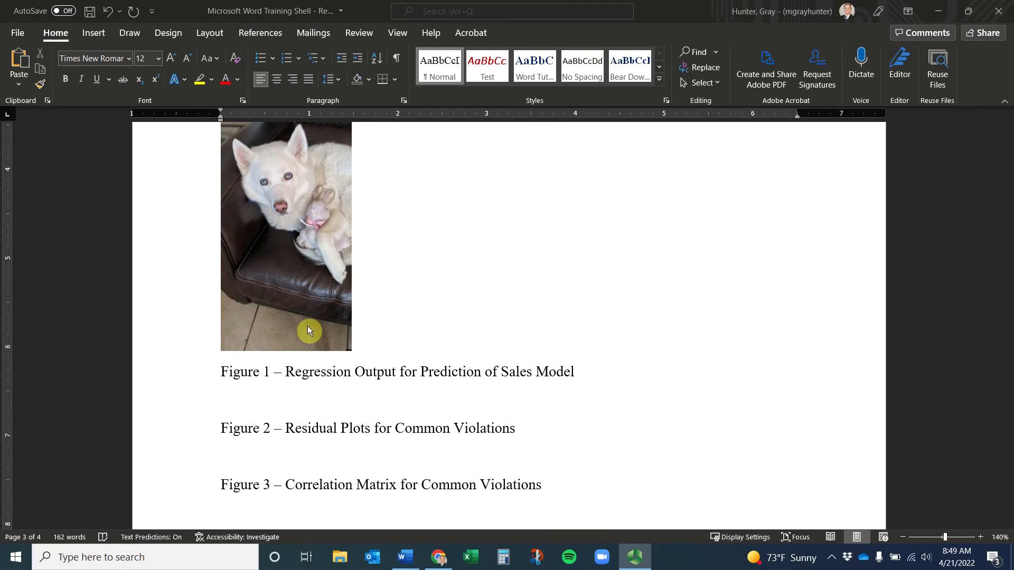
left_click(219, 376)
left_click_drag(220, 376, 664, 381)
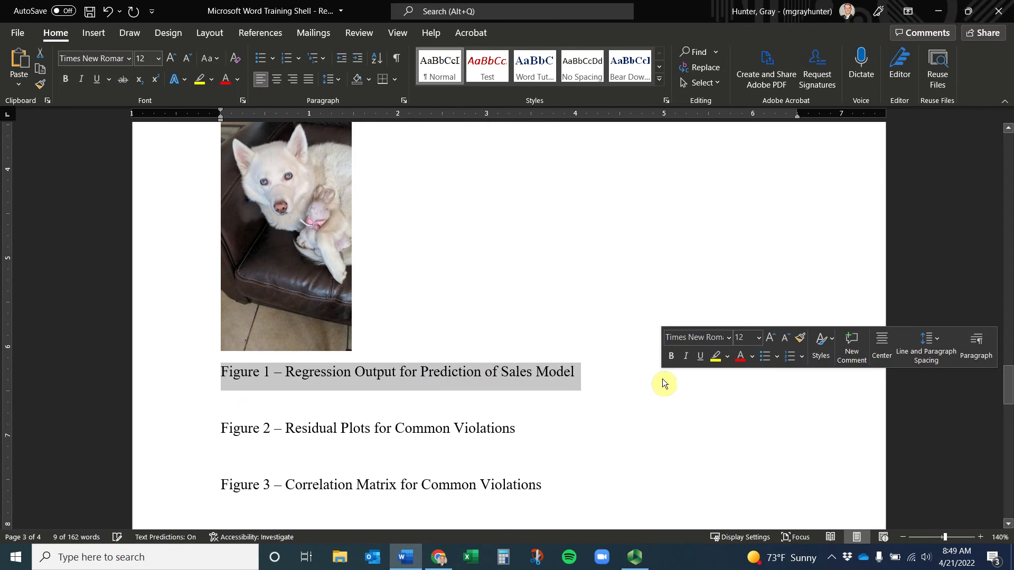
key("Delete")
key("ctrl+v")
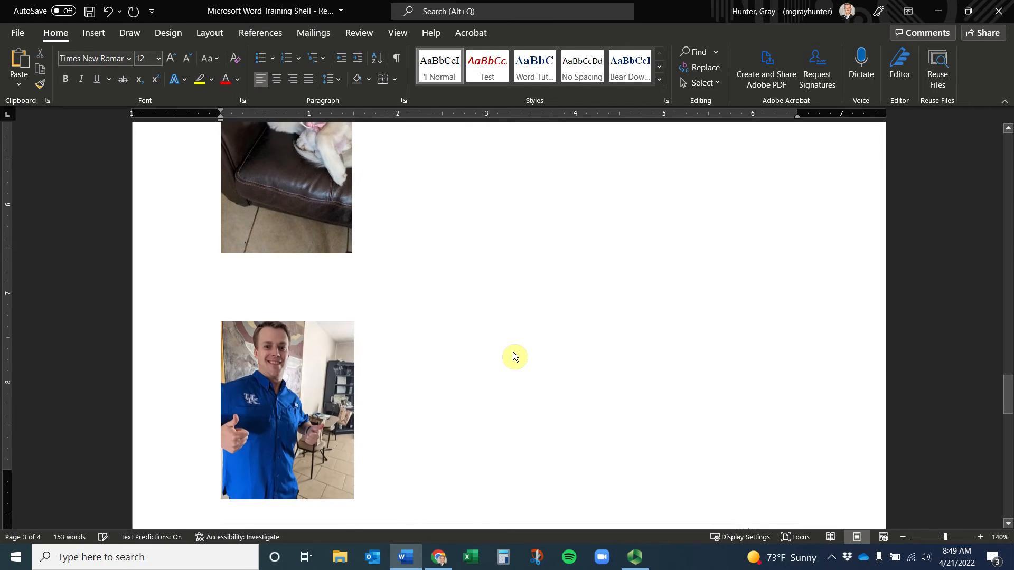
Select the blue-shirt photo to prepare it for captioning from the References tab
left_click(261, 319)
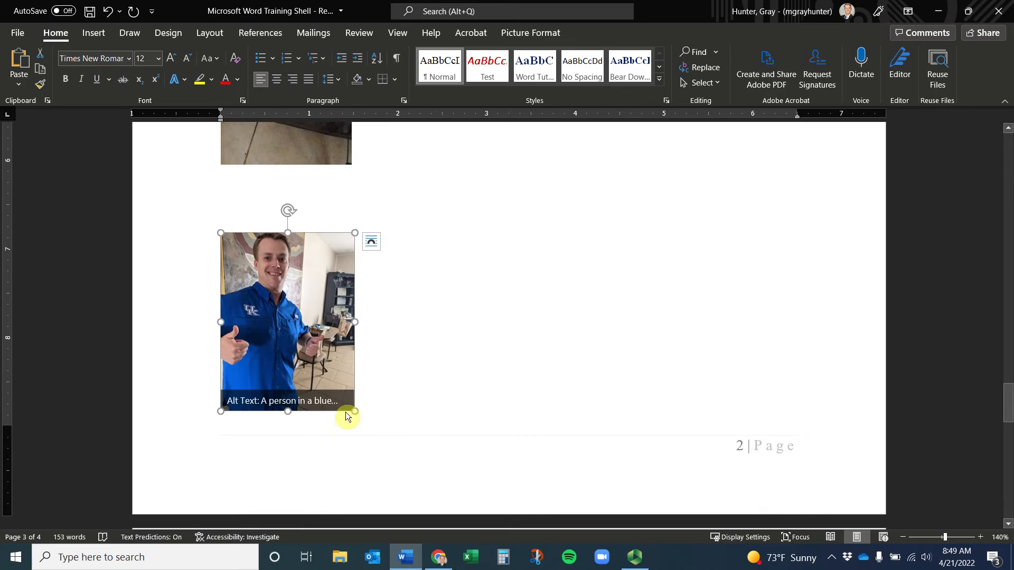
left_click(337, 217)
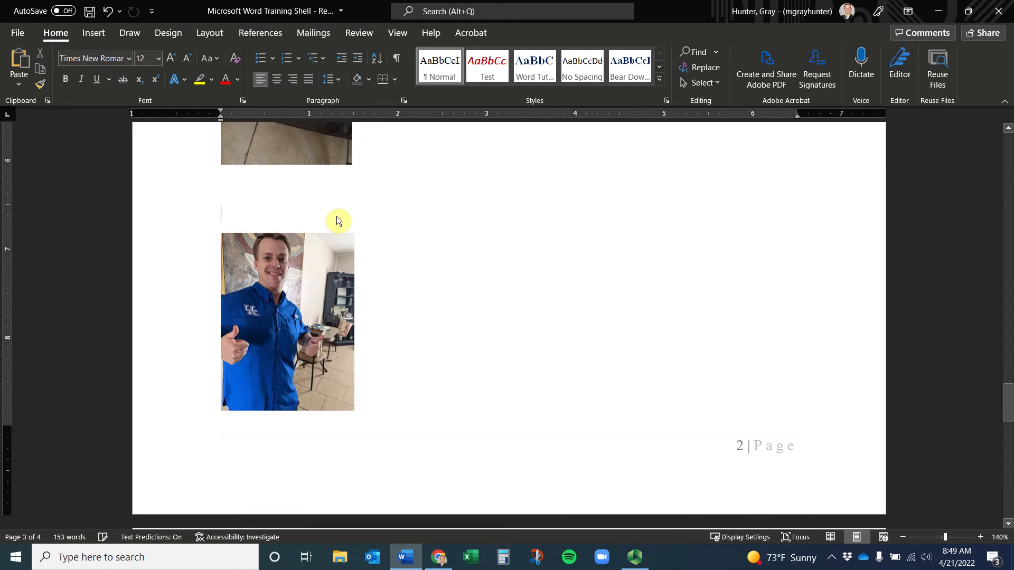
left_click(274, 303)
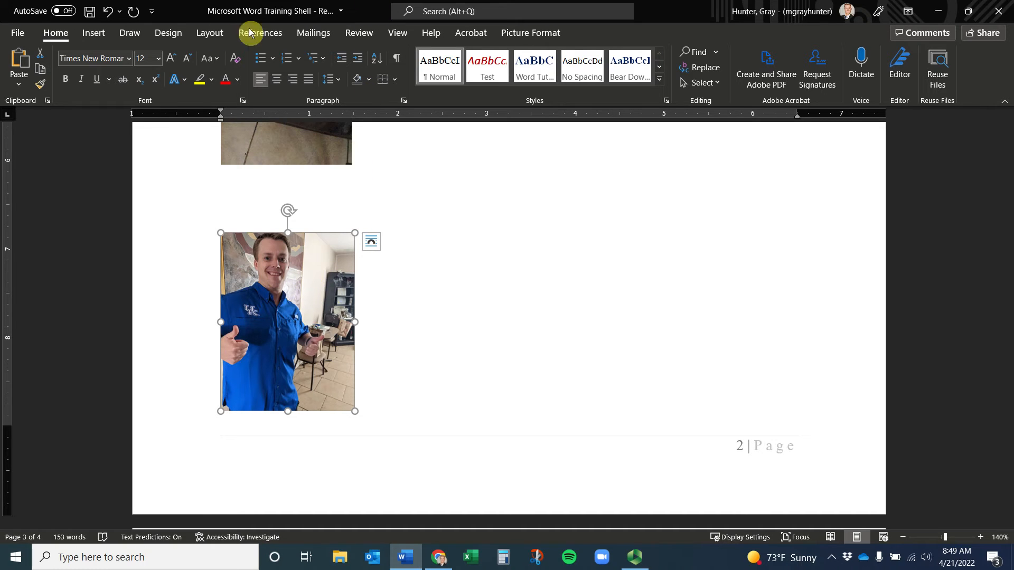
left_click(101, 35)
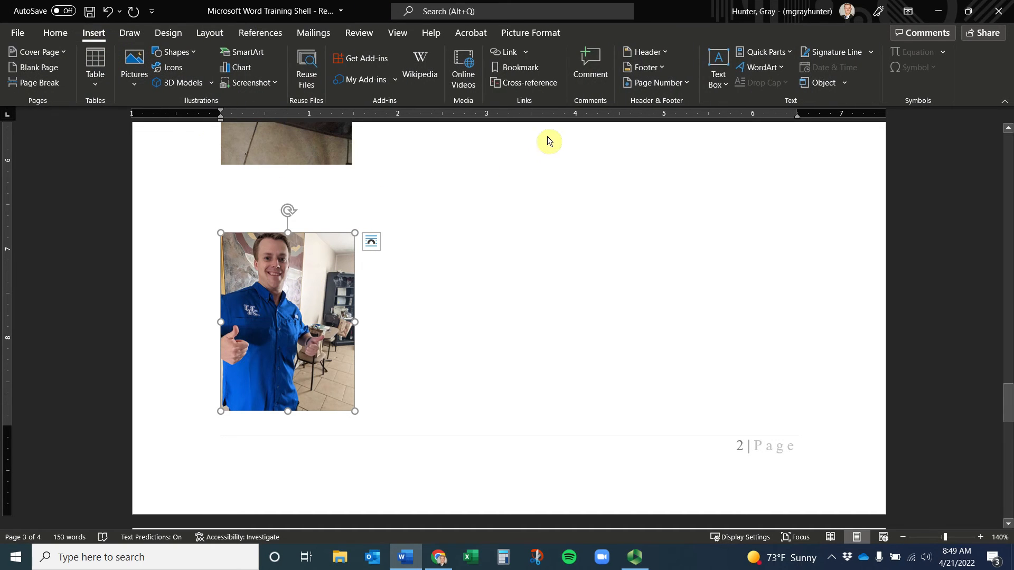
left_click(359, 35)
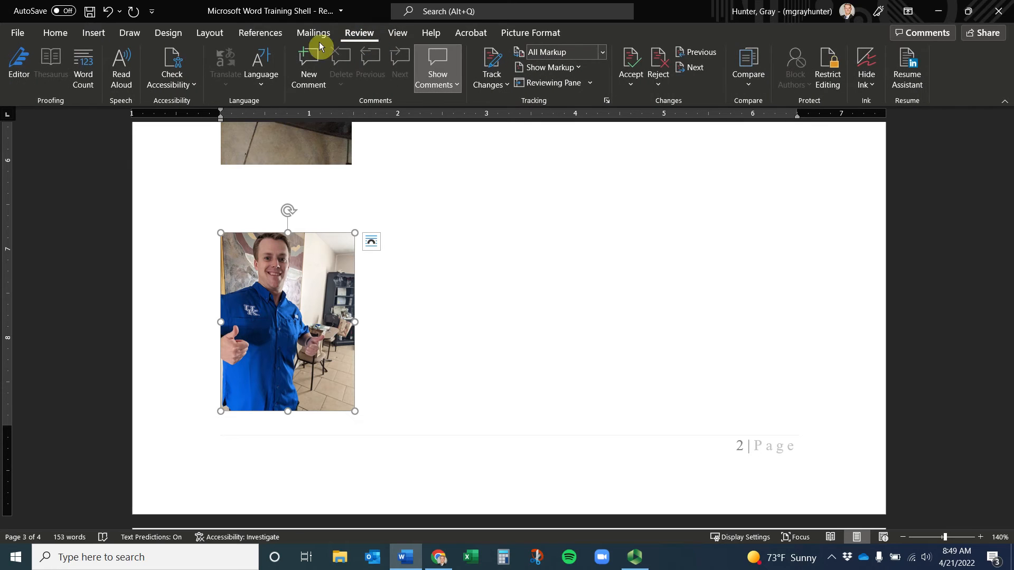
left_click(273, 35)
Insert a 12 pt 'Figure 2 - Rooting for Losers' caption, ending with the author's name, above the blue-shirt photo
left_click(465, 71)
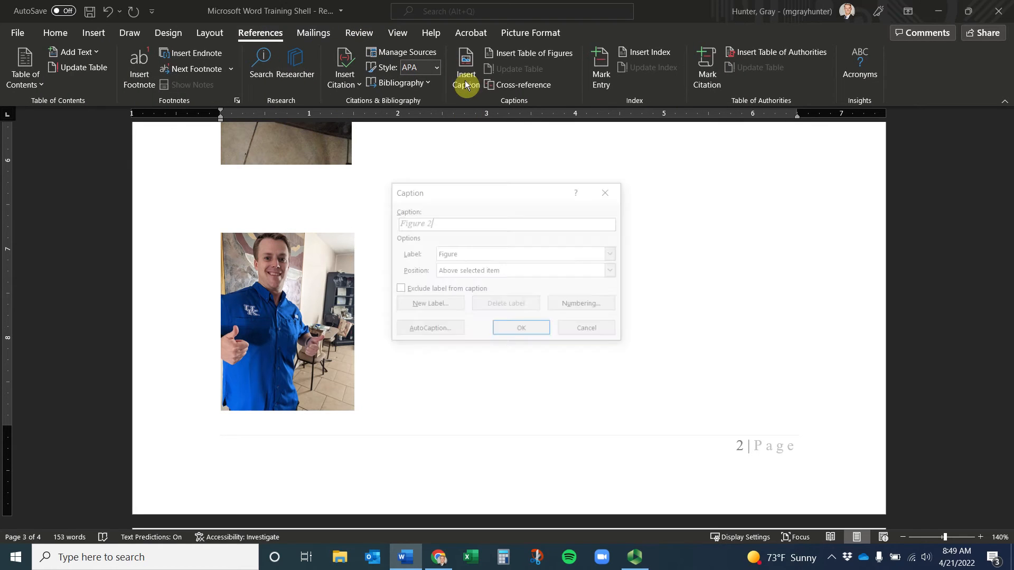
type("-")
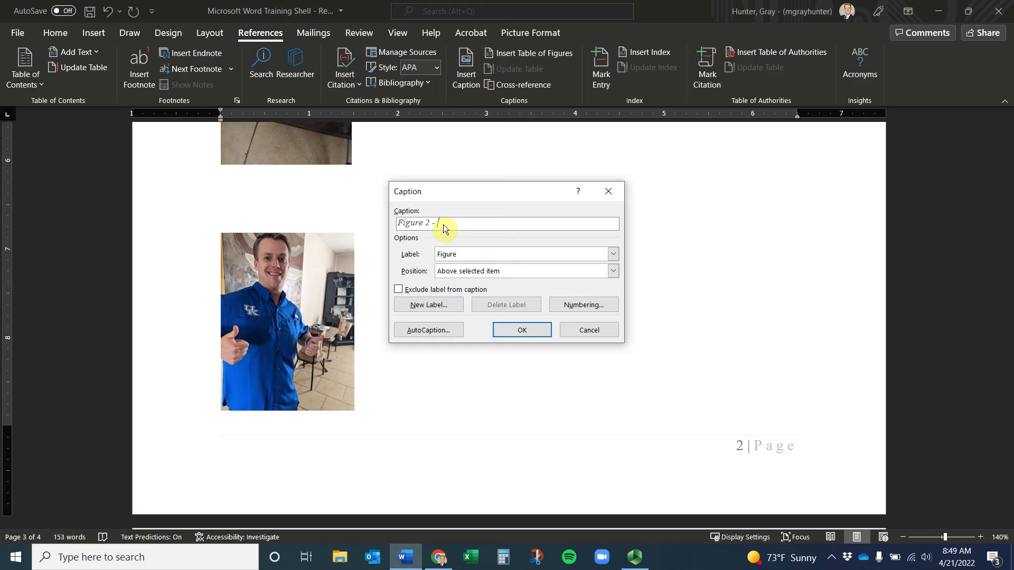
type("Rooting for Losers ")
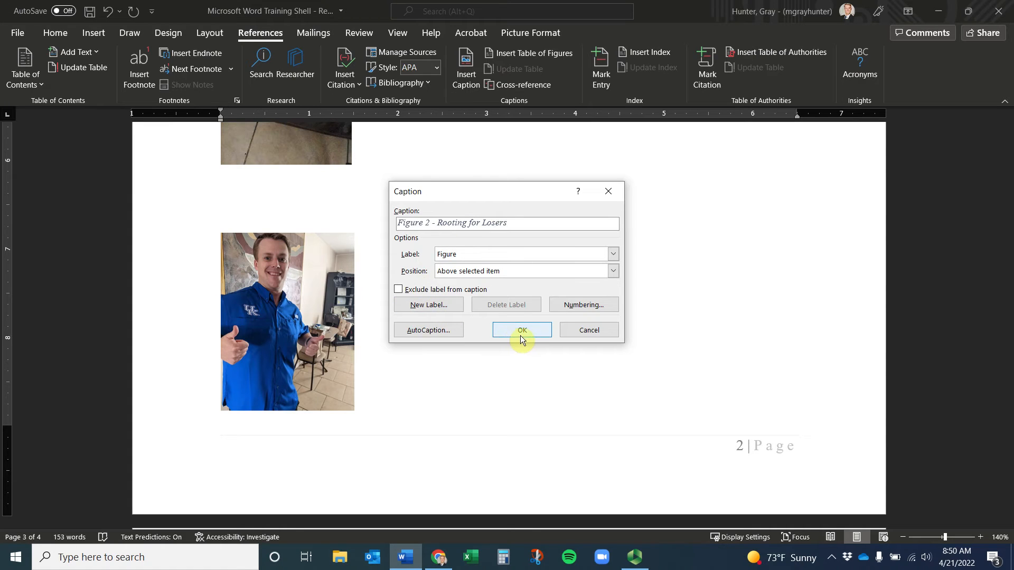
type("Gray")
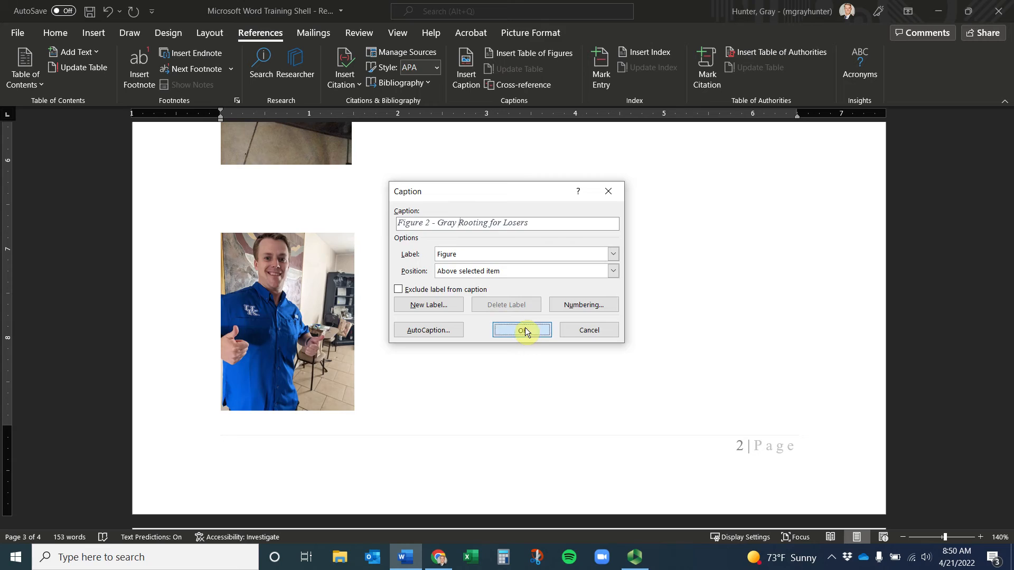
left_click(525, 331)
scroll(356, 316, "down", 8)
scroll(353, 313, "up", 3)
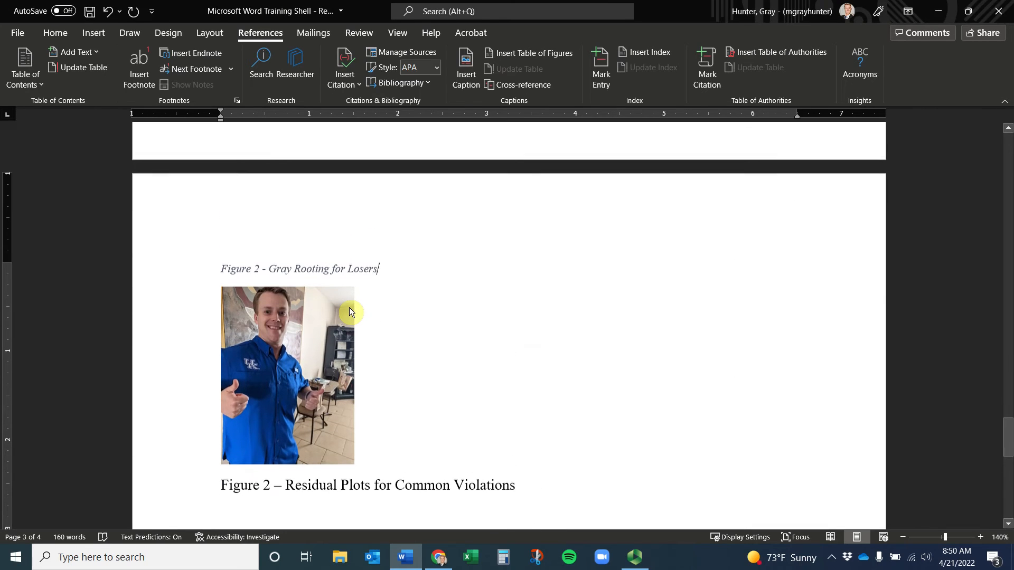
left_click_drag(403, 275, 219, 272)
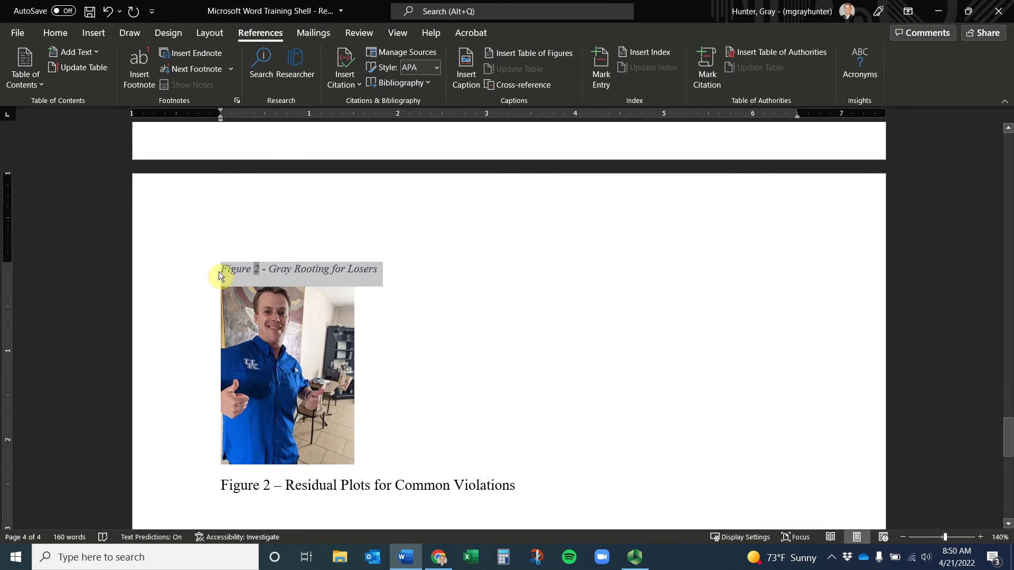
left_click(57, 33)
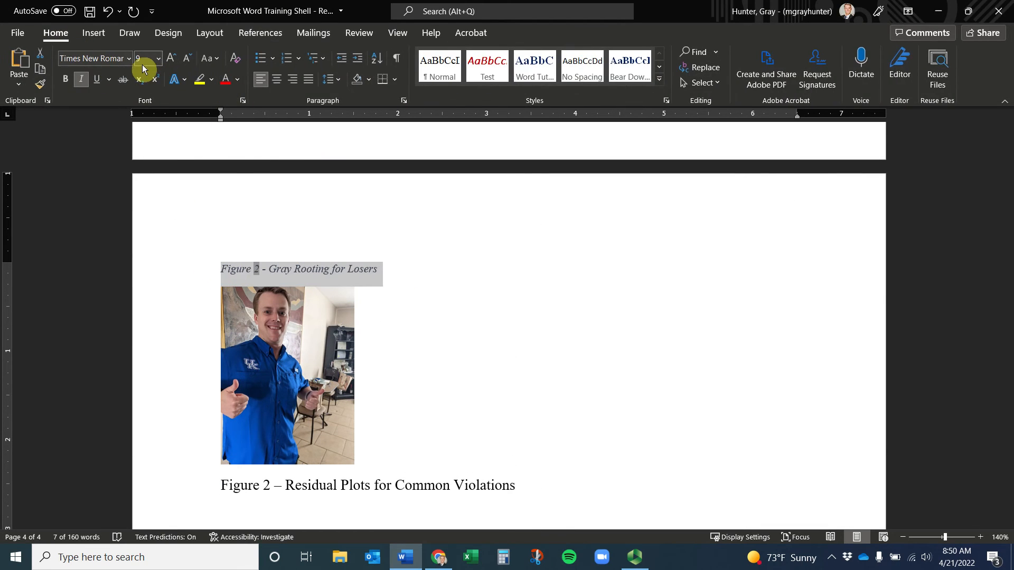
type("12")
key("Return")
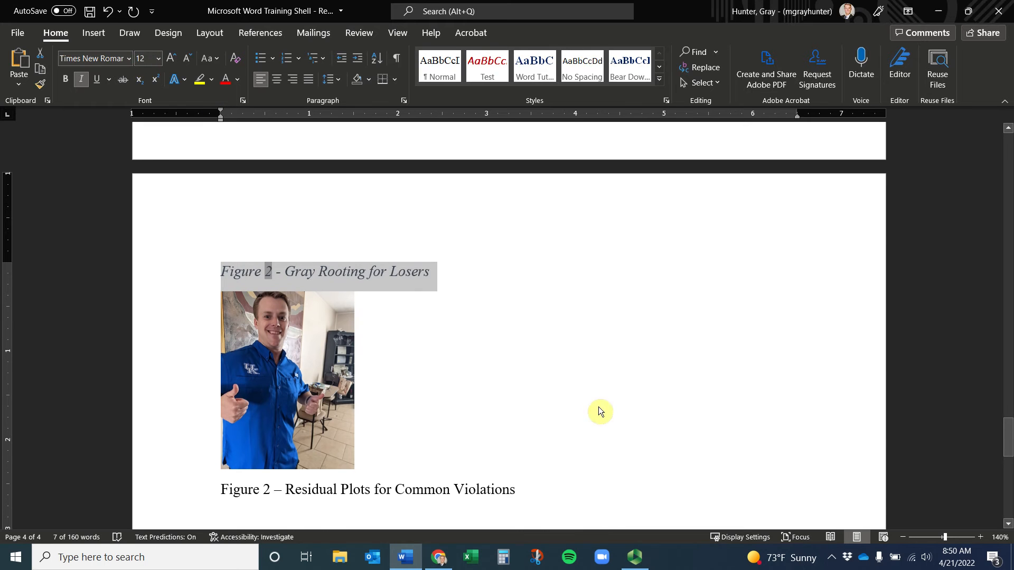
Delete the old Residual Plots and Correlation Matrix caption lines, then position the cursor under Appendix
scroll(540, 393, "down", 3)
left_click_drag(602, 335, 146, 265)
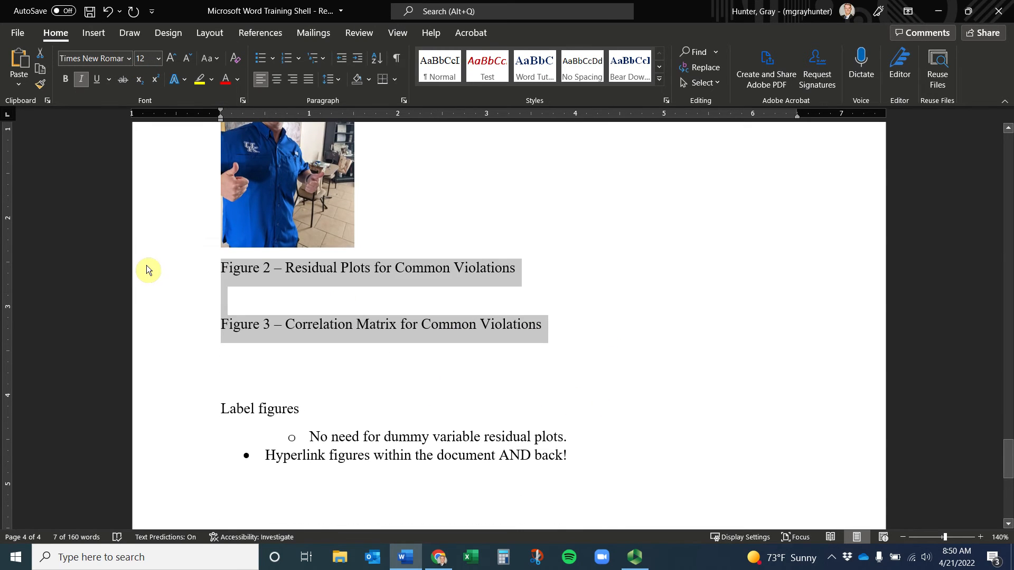
key("Delete")
scroll(275, 263, "up", 1)
scroll(274, 262, "up", 12)
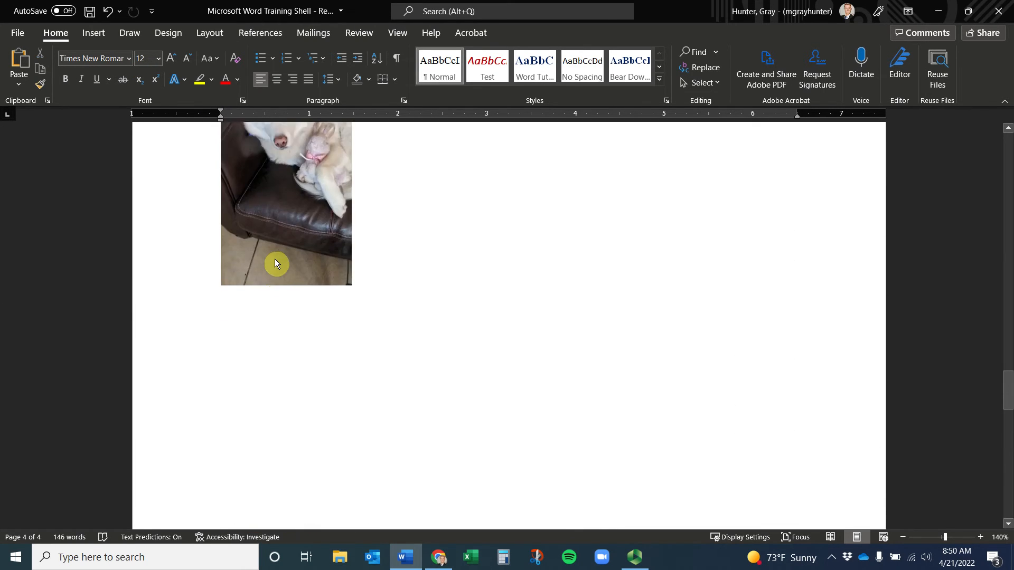
scroll(296, 319, "down", 6)
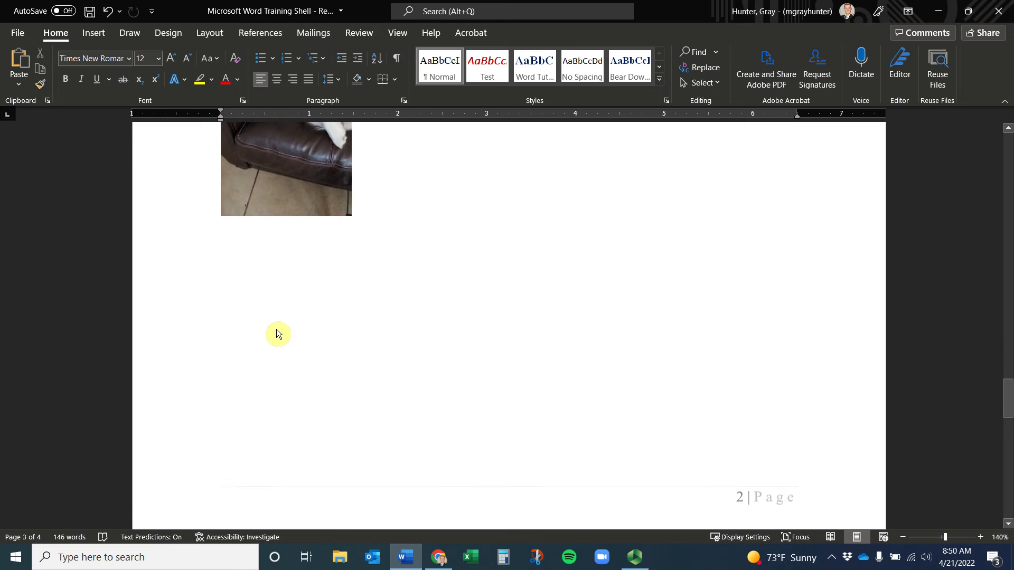
left_click(277, 265)
key("ctrl+z")
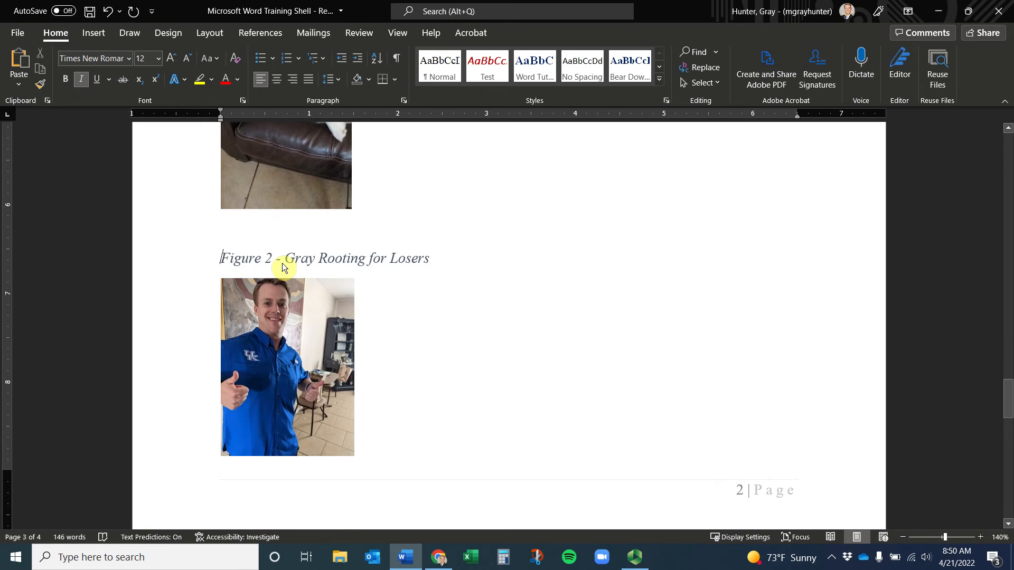
scroll(282, 263, "up", 5)
left_click(246, 160)
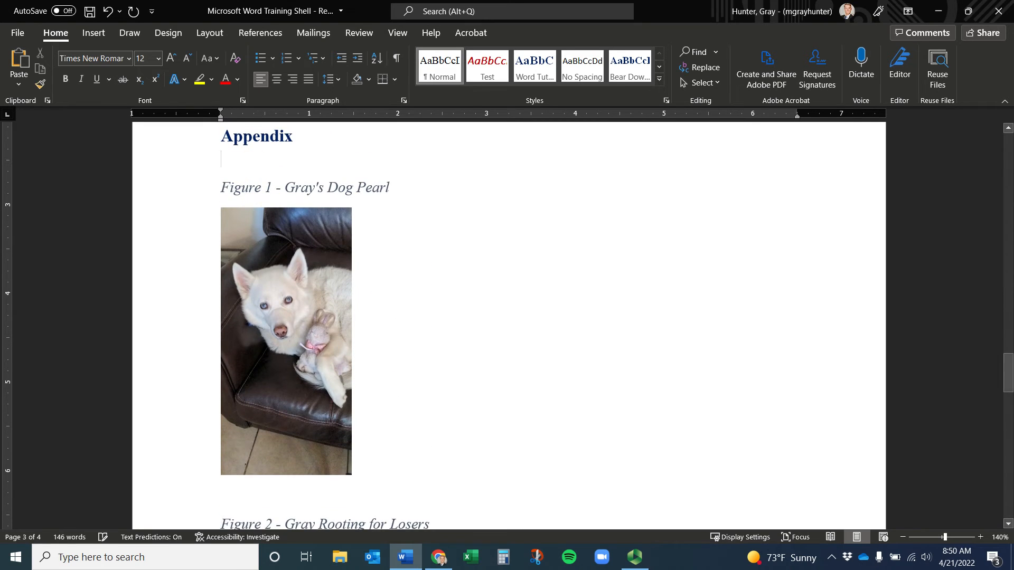
Insert a table of figures under the Appendix heading listing Figures 1 and 2
key("Return")
left_click(99, 31)
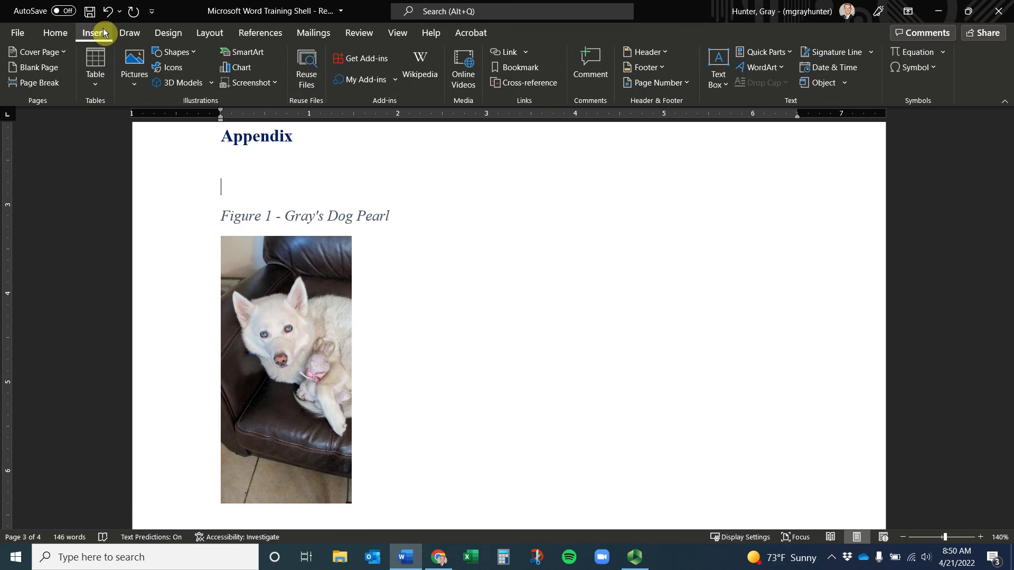
left_click(257, 33)
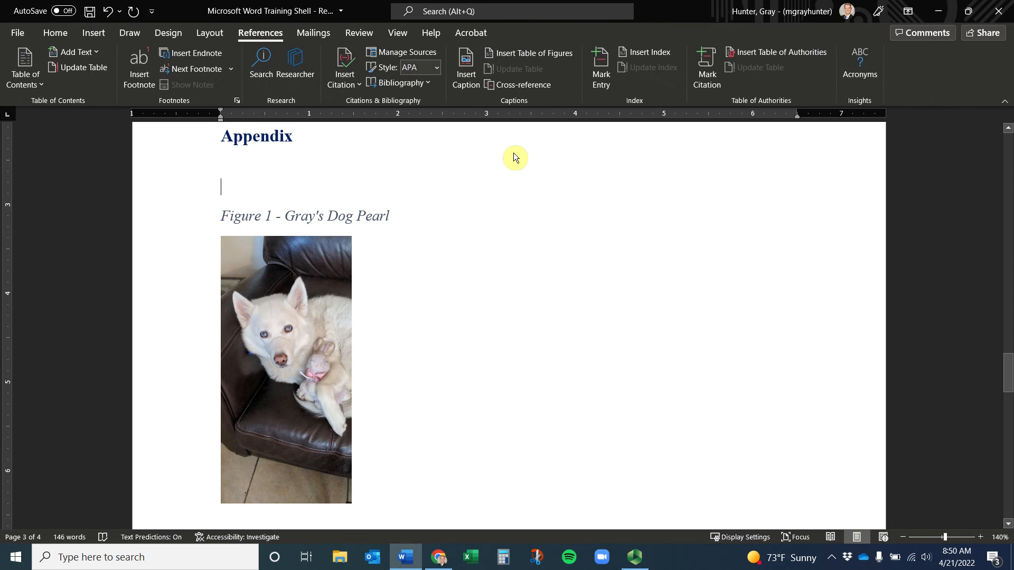
left_click(530, 55)
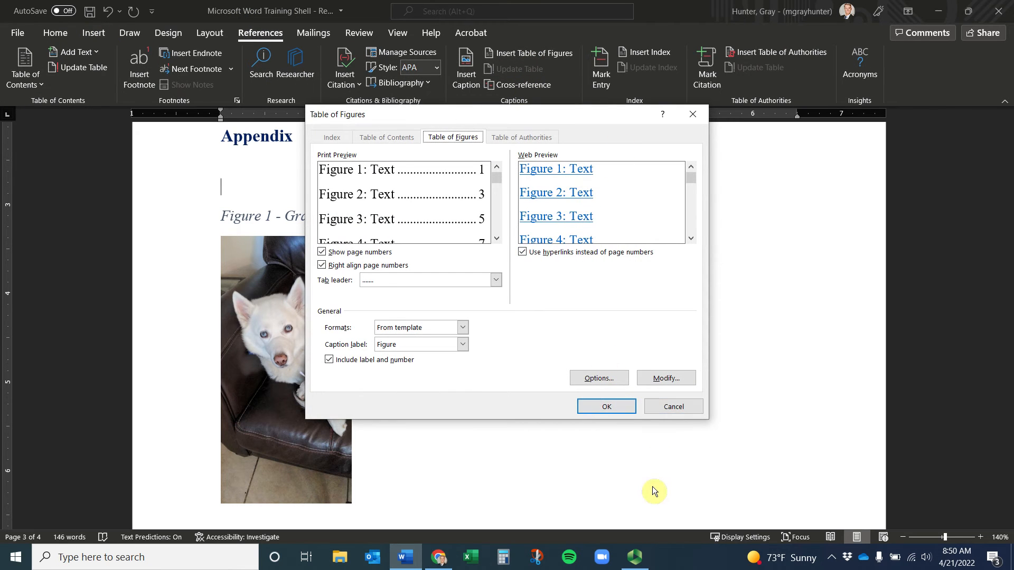
left_click(606, 408)
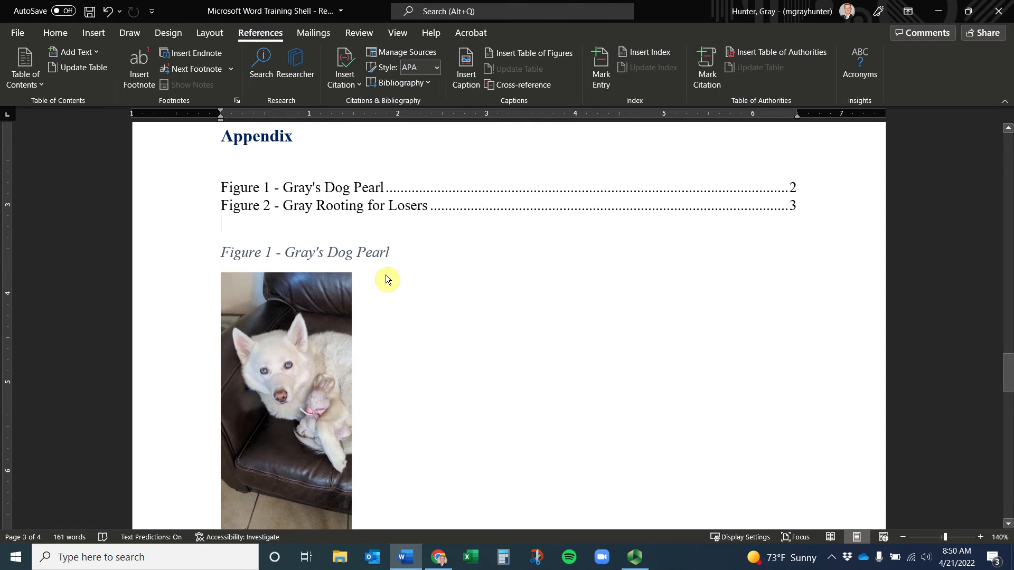
scroll(412, 253, "down", 10)
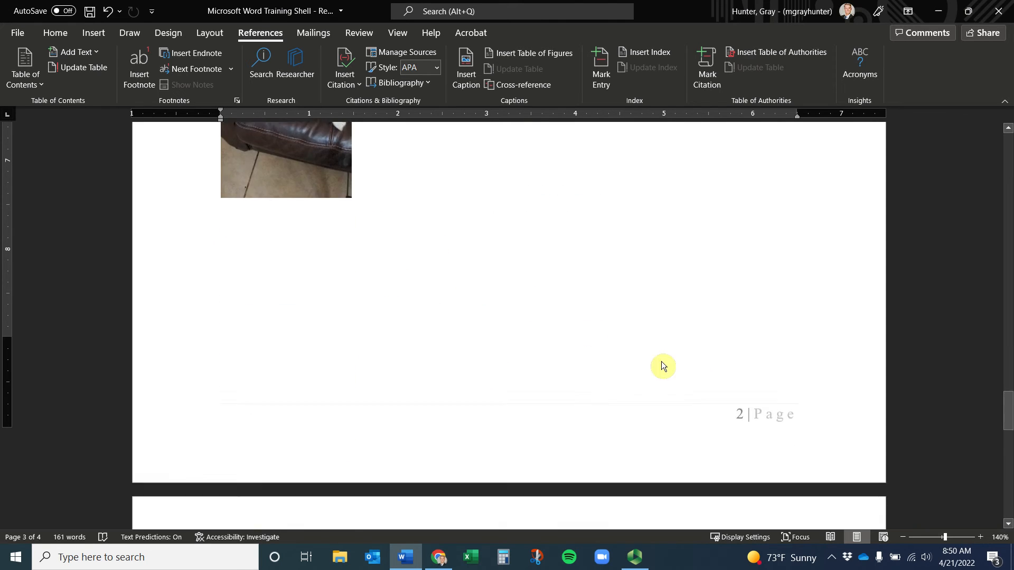
scroll(742, 331, "up", 10)
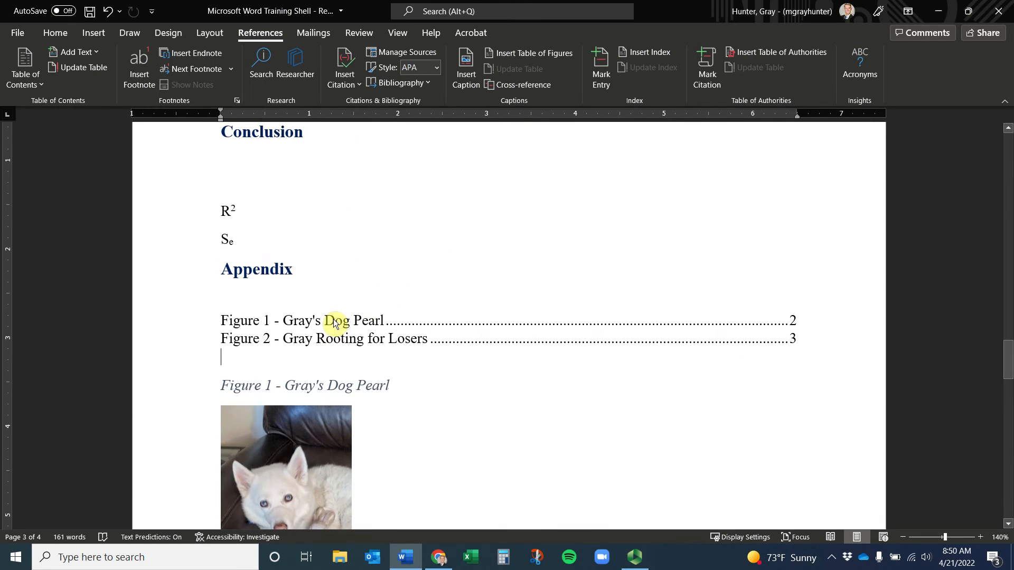
Remove the Figure 1 caption and dog photo from their current position
left_click(335, 323)
scroll(315, 362, "down", 2)
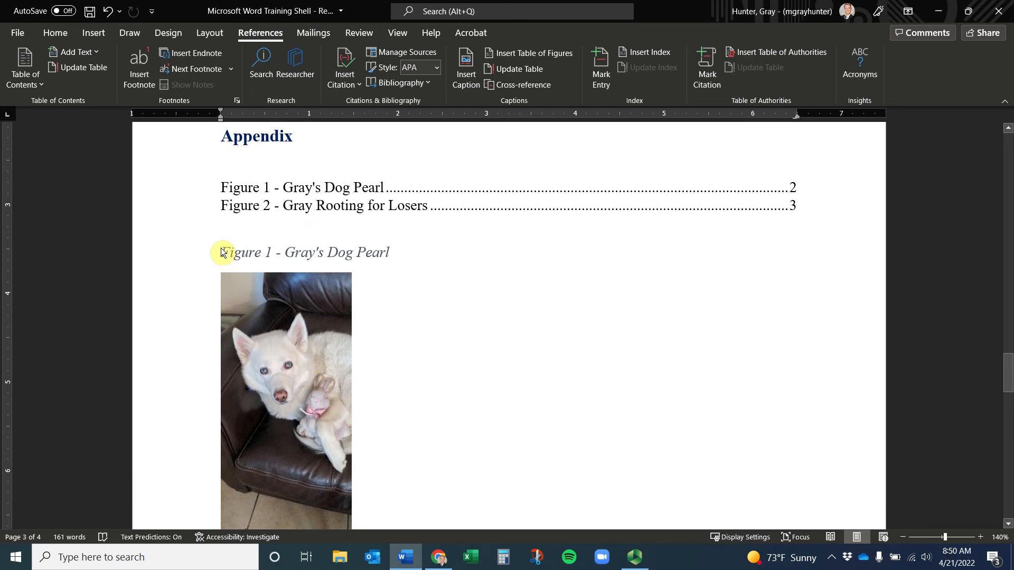
left_click_drag(221, 252, 467, 461)
key("ctrl+c")
key("Delete")
Paste the Figure 1 caption and dog photo on a new line after the Figure 2 photo
scroll(355, 394, "down", 3)
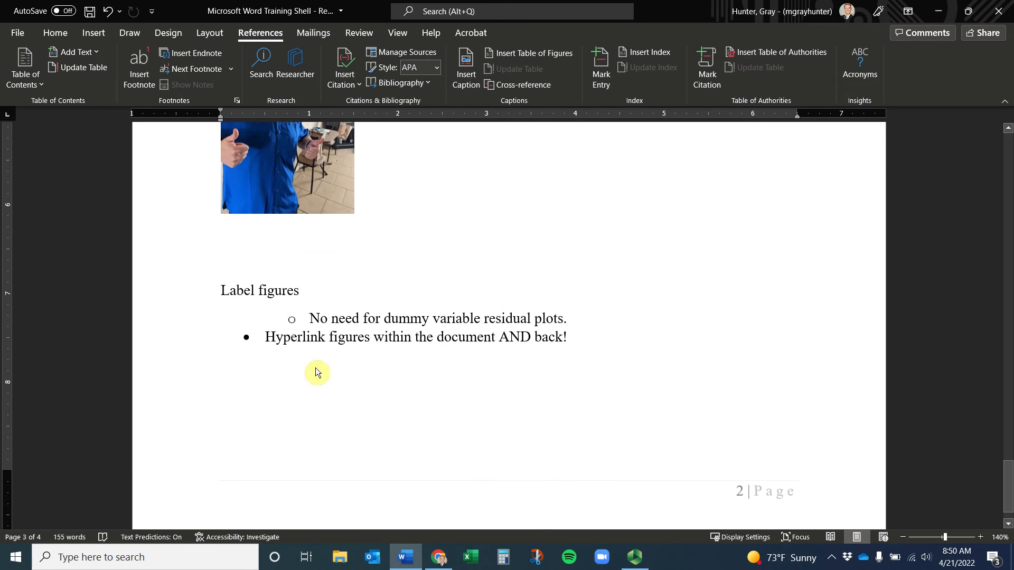
left_click(266, 256)
key("Return")
key("ctrl+v")
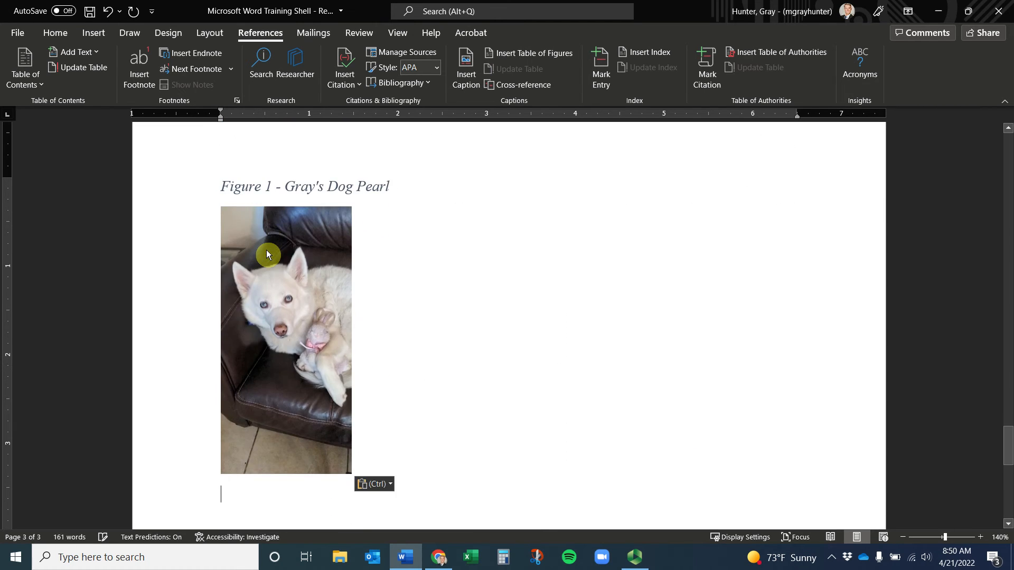
scroll(274, 281, "up", 3)
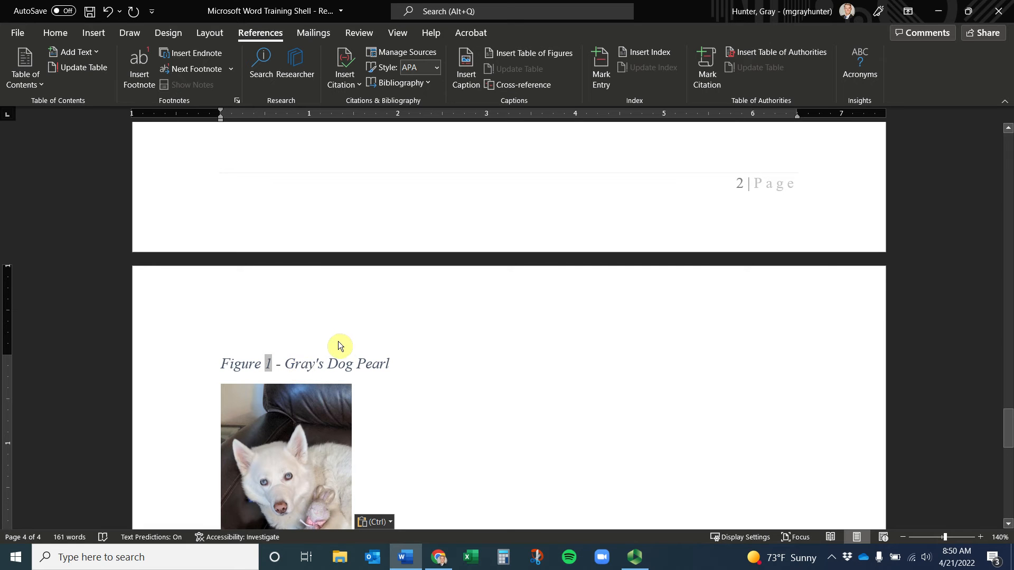
scroll(328, 353, "up", 7)
scroll(320, 343, "up", 1)
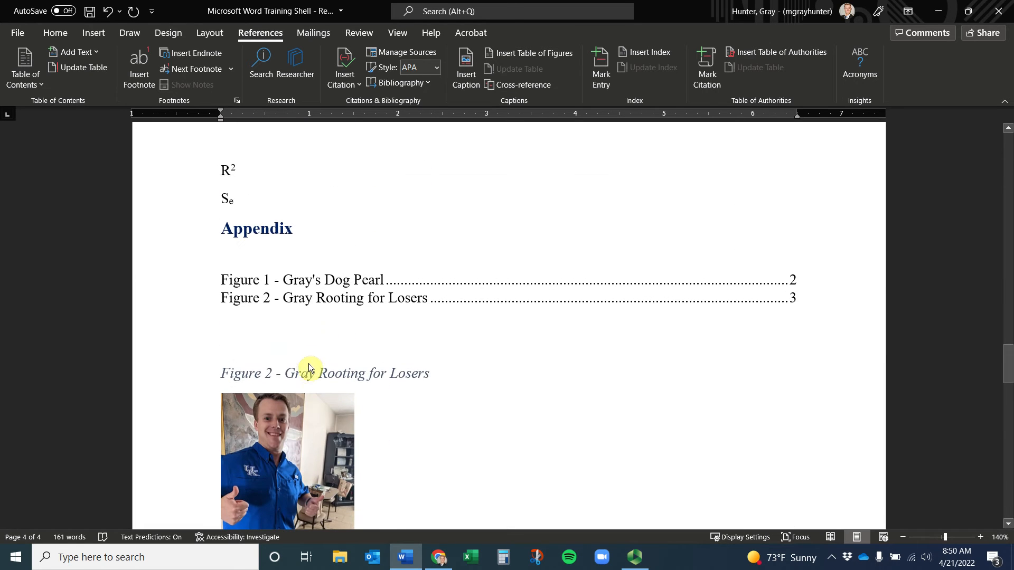
scroll(299, 375, "down", 2)
Check the Figure 2 caption's shortcut menu and return the cursor to that caption
left_click(304, 242)
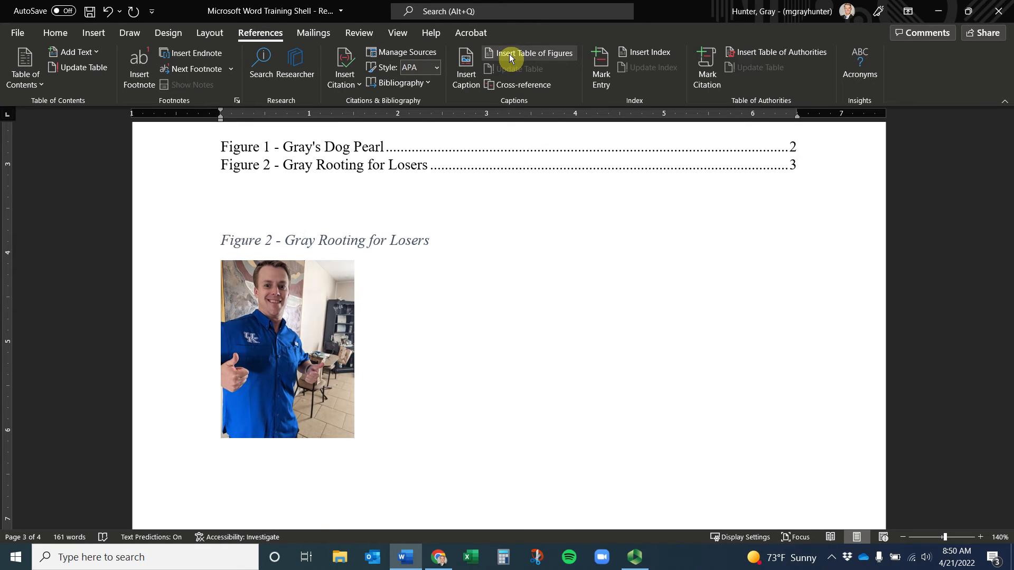
right_click(382, 245)
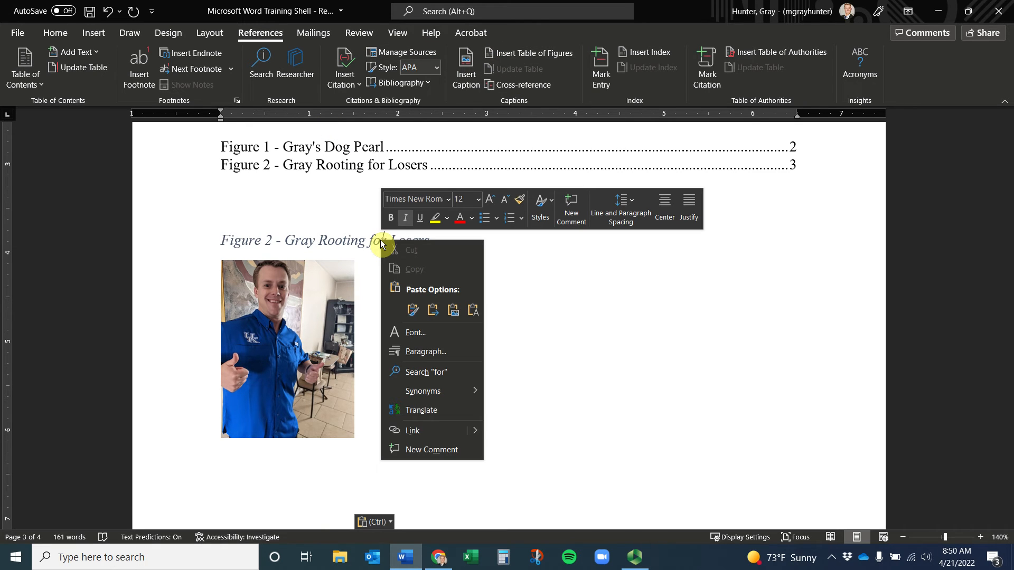
key("Escape")
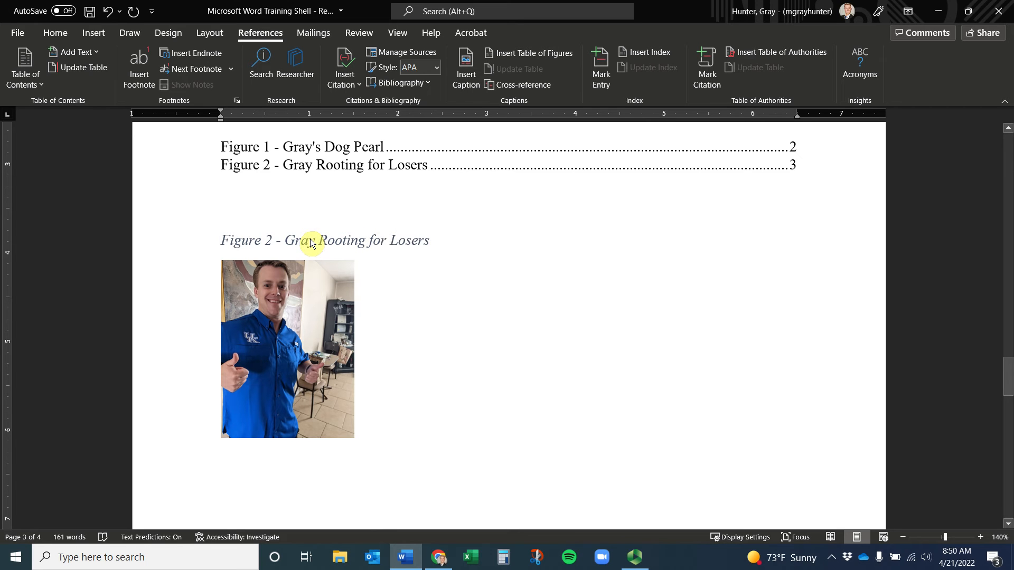
left_click(352, 164)
scroll(349, 153, "up", 3)
left_click(288, 207)
left_click(283, 251)
Try deleting the Figure 1 entry from the table of figures, then undo it
triple_click(265, 244)
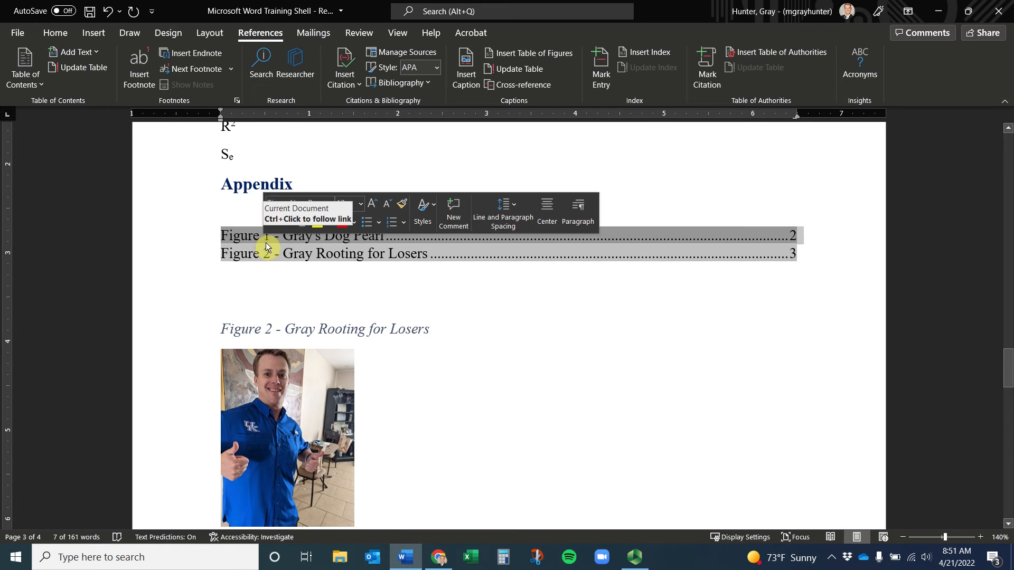
key("BackSpace")
key("BackSpace")
key("BackSpace")
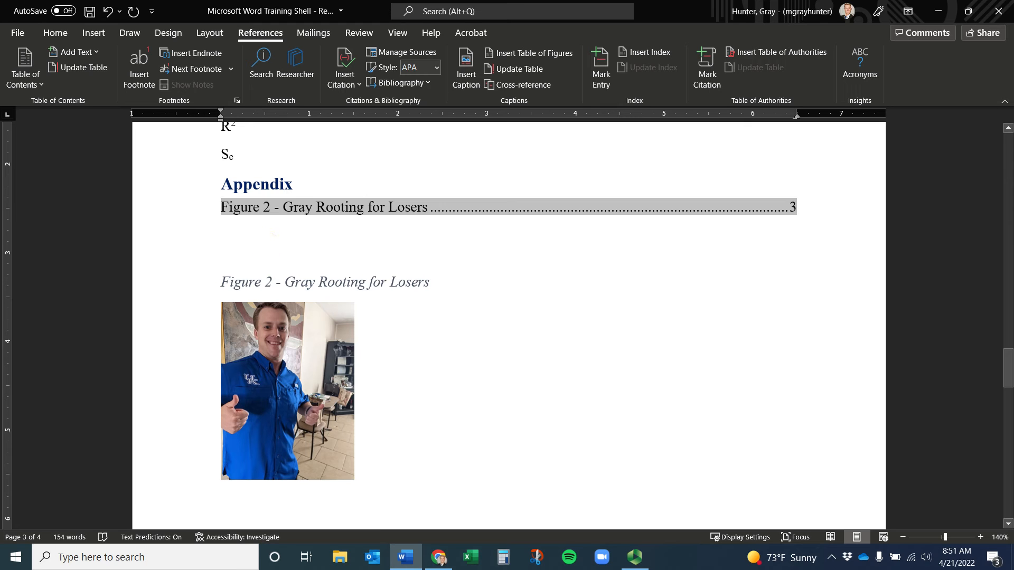
key("Return")
left_click(306, 278)
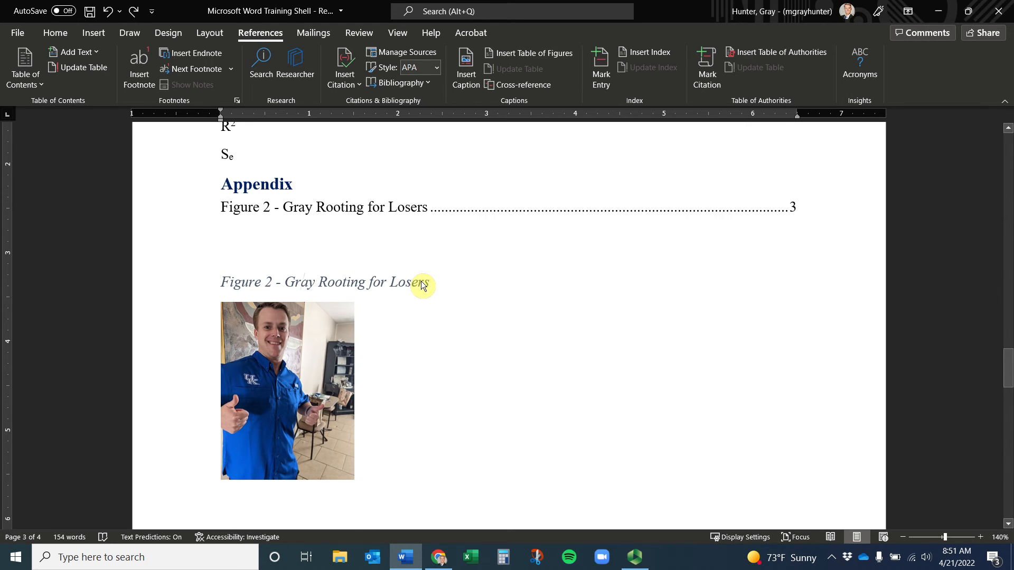
key("ctrl+z")
key("ctrl+z")
key("ctrl+z")
key("ctrl+z")
key("ctrl+z")
Select the Figure 2 caption together with the blue-shirt photo and delete them
left_click_drag(430, 252, 210, 249)
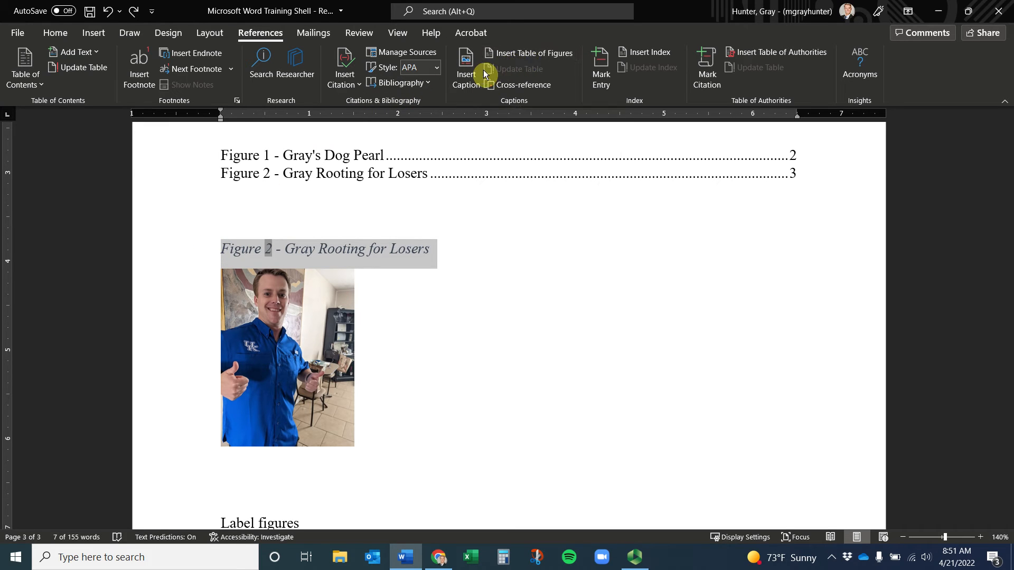
left_click(384, 230)
right_click(363, 262)
key("Escape")
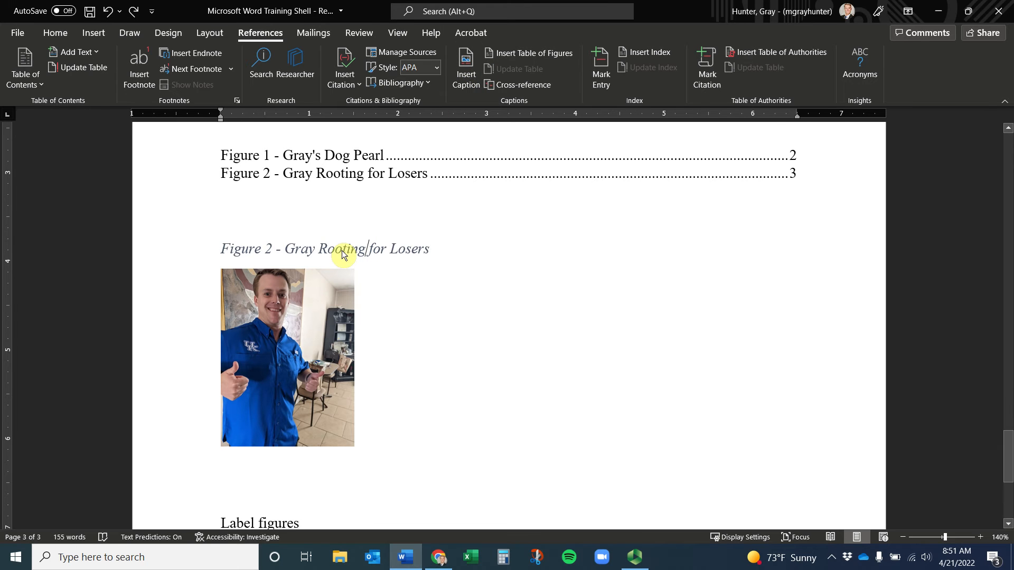
triple_click(341, 251)
right_click(341, 252)
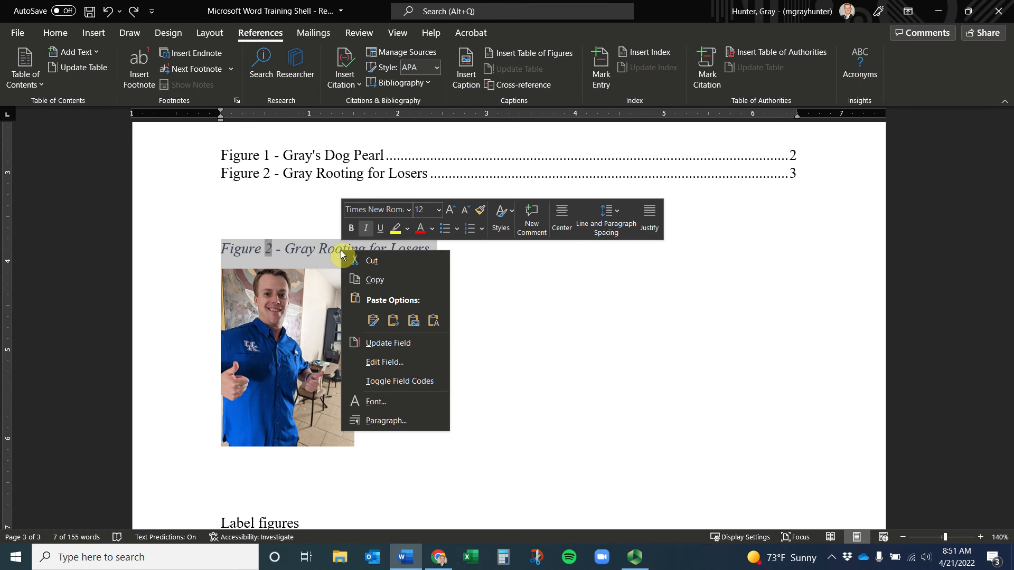
left_click(336, 252)
left_click(315, 285)
left_click_drag(400, 440, 179, 256)
key("Delete")
Undo the deletion to bring back the Figure 2 caption and photo
scroll(260, 229, "down", 8)
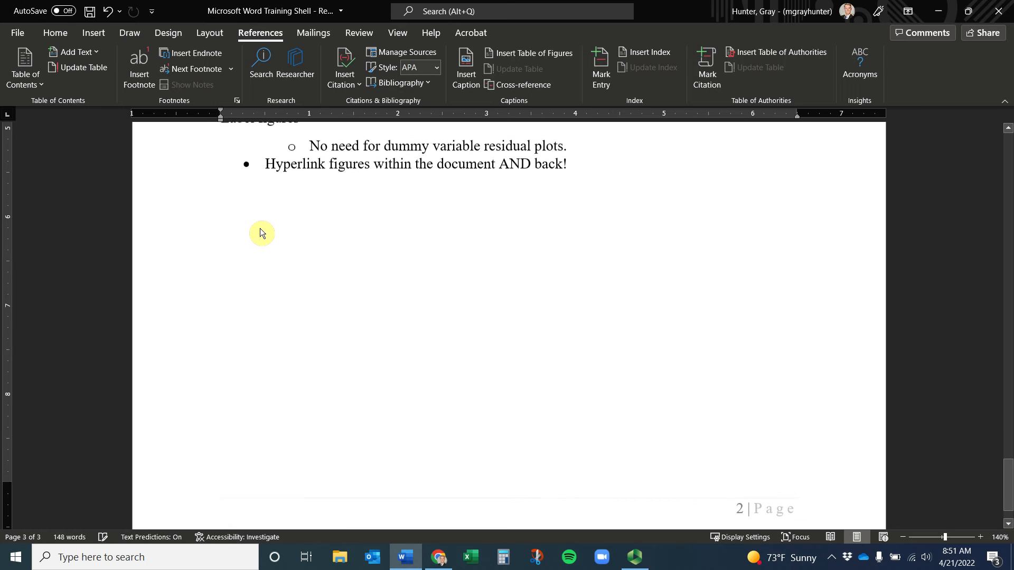
scroll(261, 223, "up", 20)
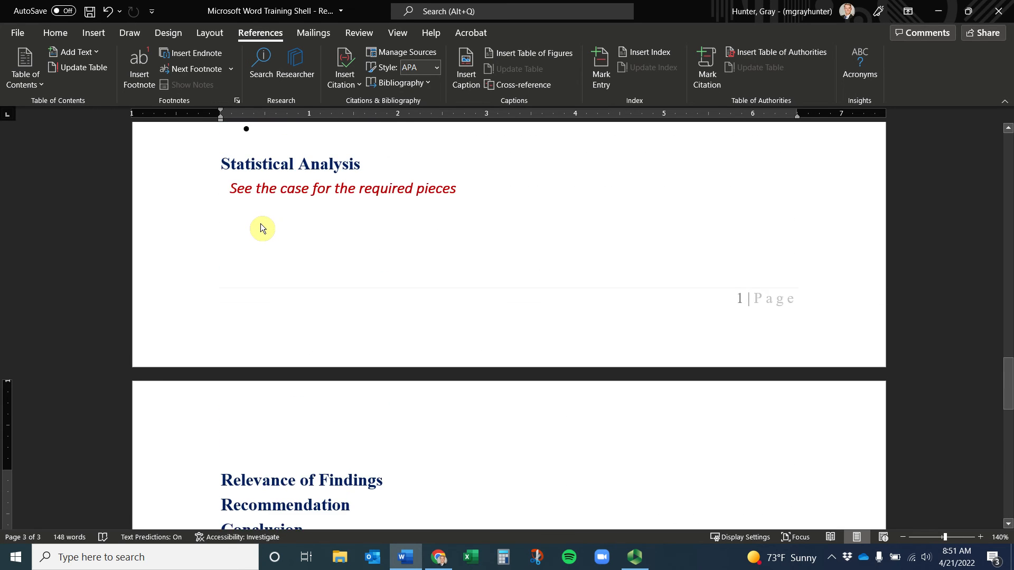
scroll(261, 224, "down", 8)
scroll(264, 226, "down", 5)
scroll(265, 223, "up", 2)
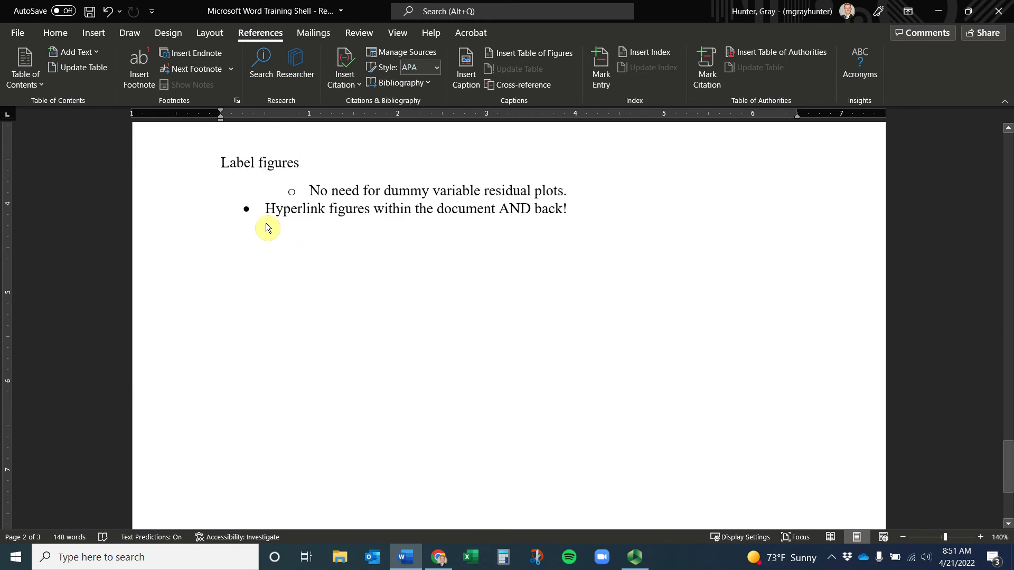
key("ctrl+z")
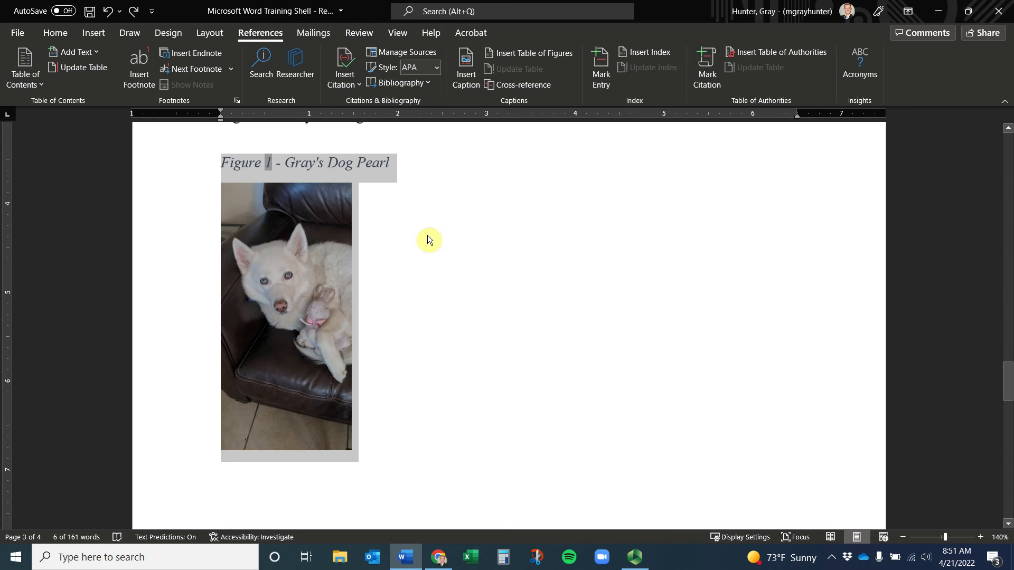
left_click(412, 231)
Add an empty Normal-style line after the red note under Statistical Analysis
scroll(432, 229, "up", 3)
scroll(433, 227, "down", 1)
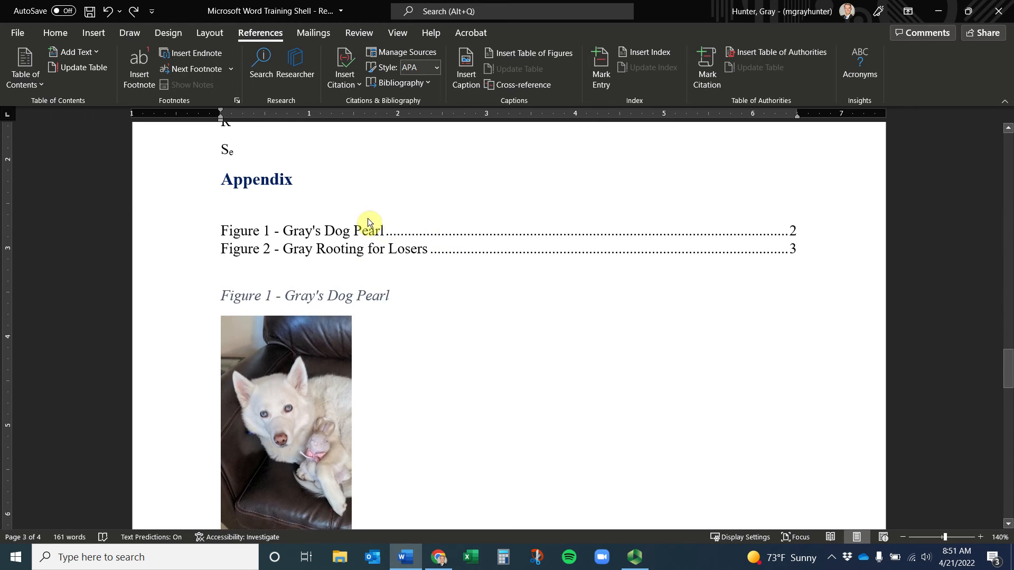
scroll(384, 232, "up", 4)
scroll(379, 235, "up", 2)
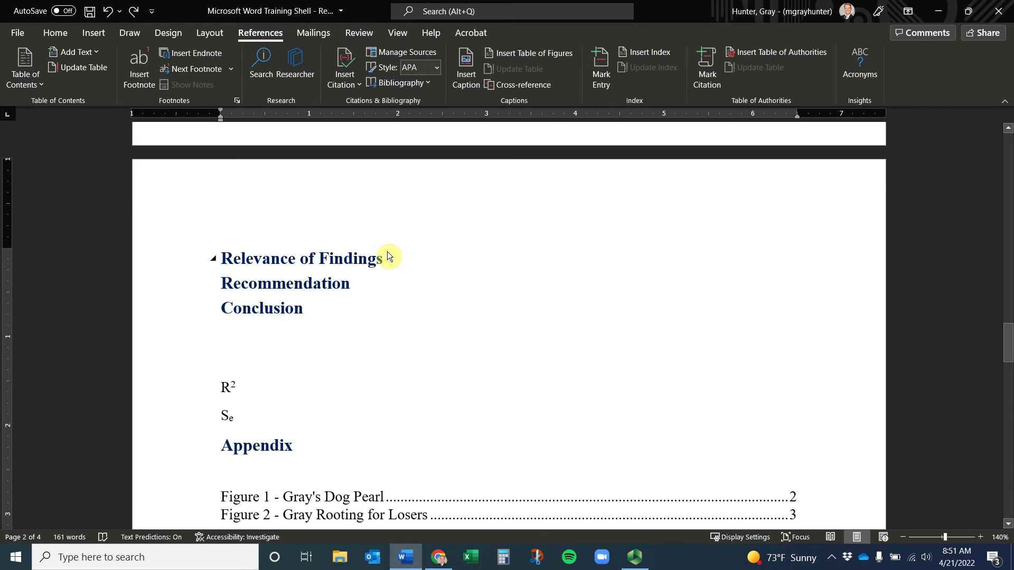
scroll(389, 256, "up", 7)
left_click(508, 278)
key("Return")
key("Return")
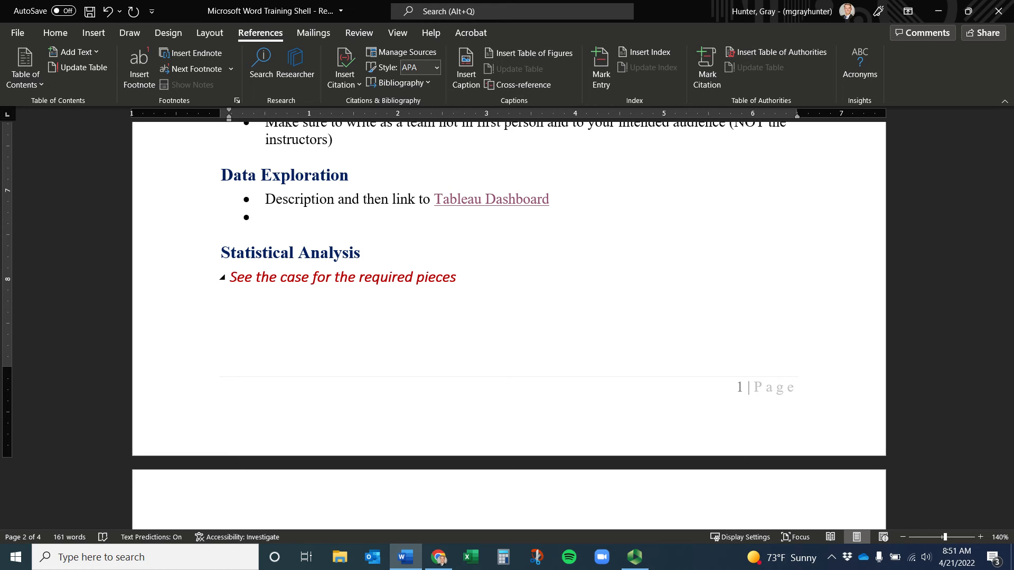
left_click(68, 34)
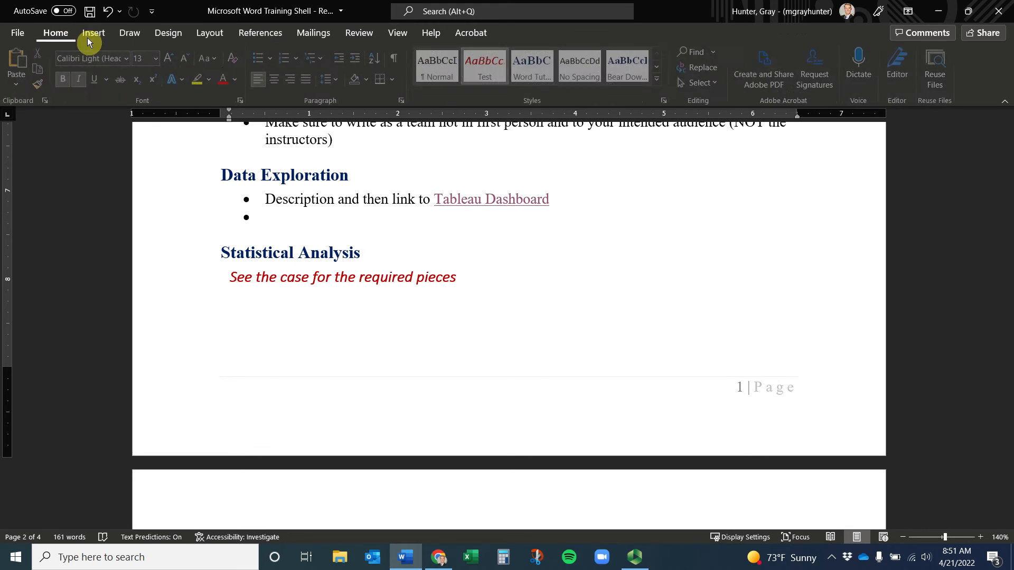
left_click(423, 67)
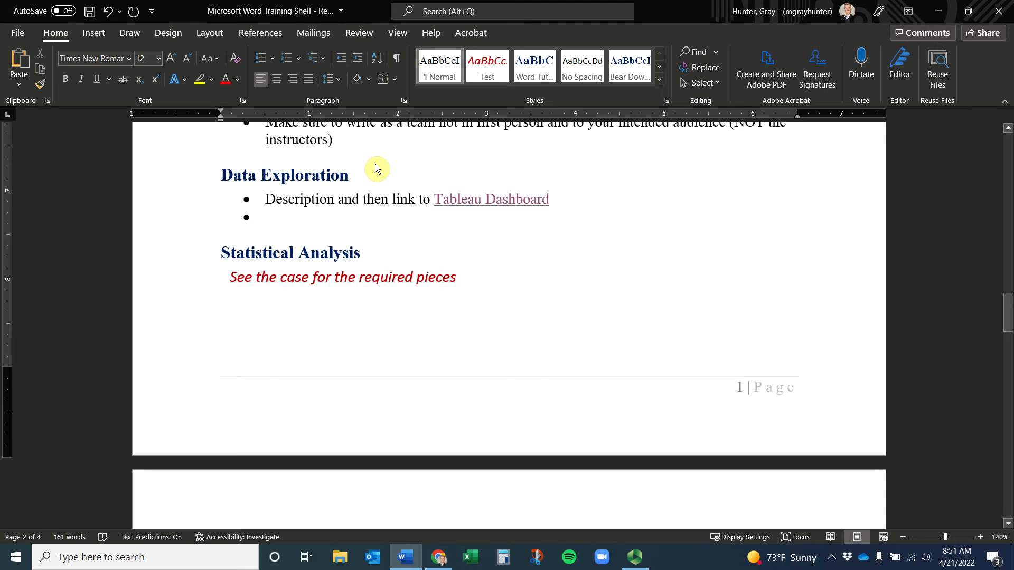
type("T")
key("BackSpace")
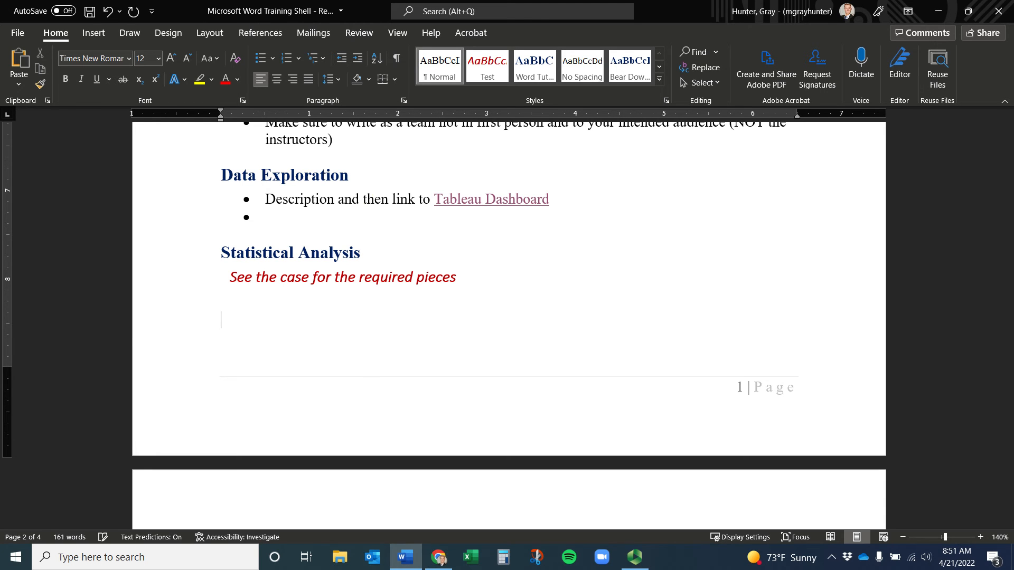
scroll(374, 258, "down", 7)
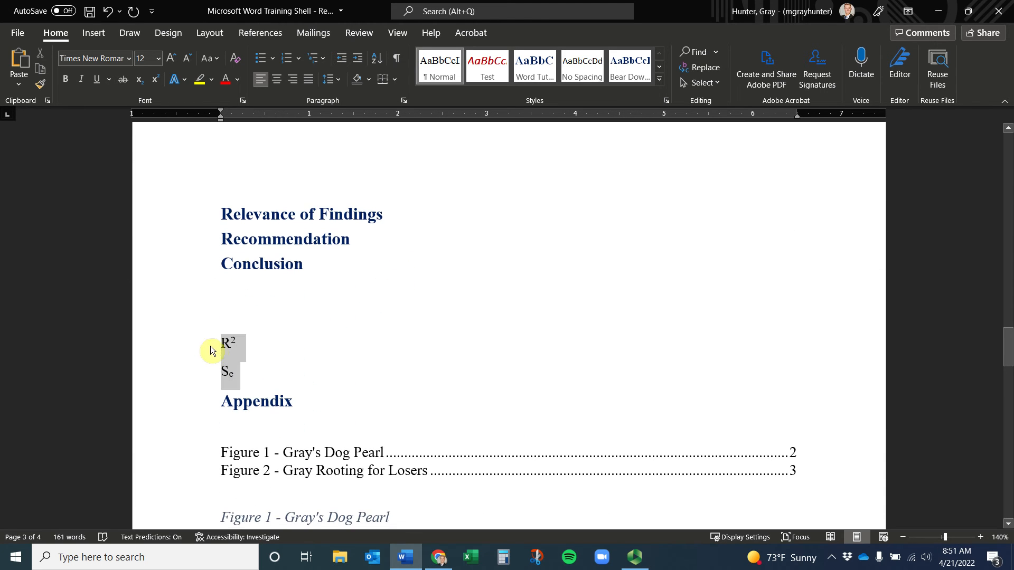
Move the R² and Sₑ lines from above the Appendix to below the red Statistical Analysis note
key("Delete")
scroll(225, 318, "up", 8)
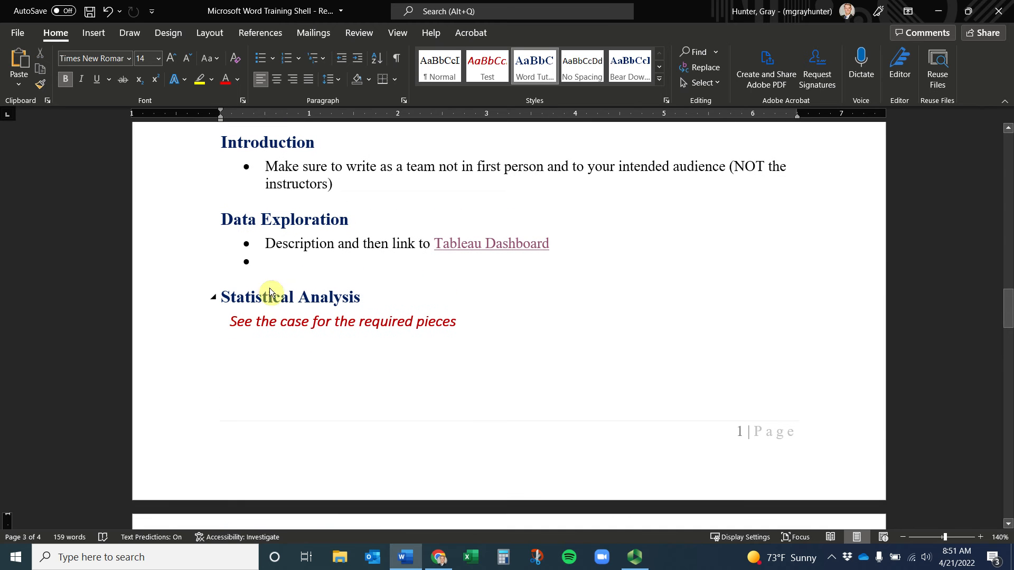
left_click(265, 355)
left_click(268, 375)
key("ctrl+v")
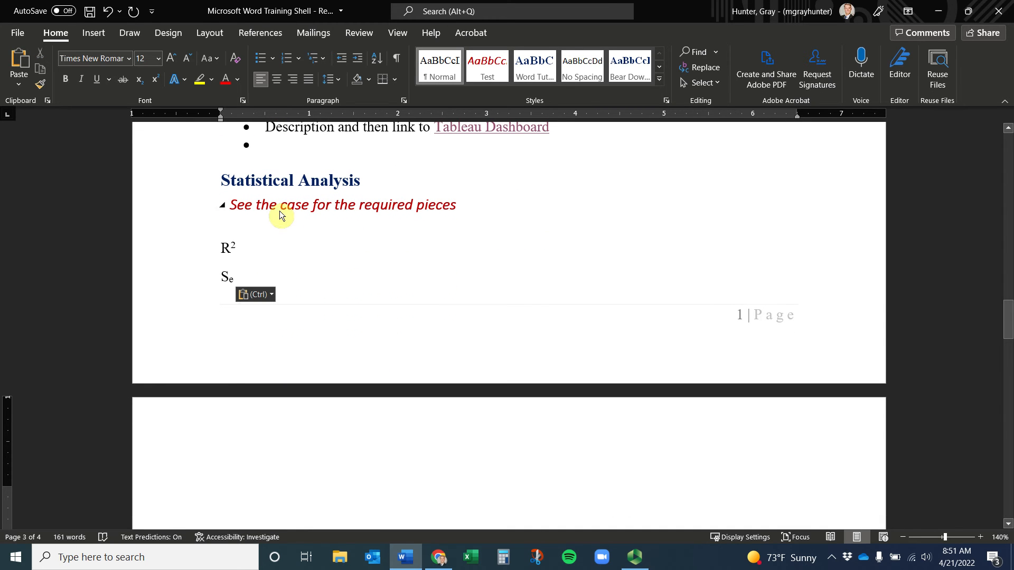
Add a blank line after the Sₑ line
left_click(214, 182)
left_click(215, 181)
left_click(214, 180)
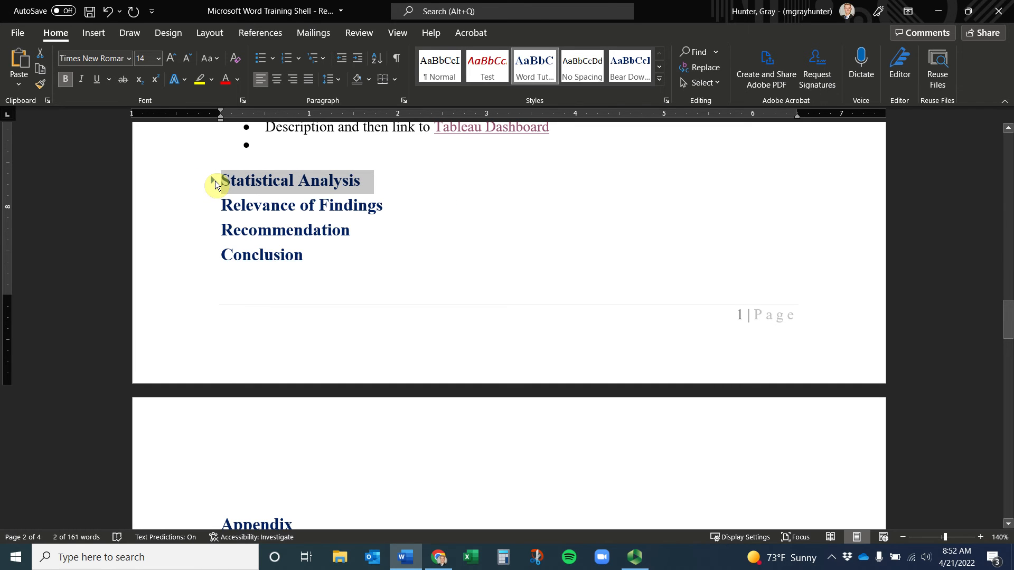
left_click(215, 180)
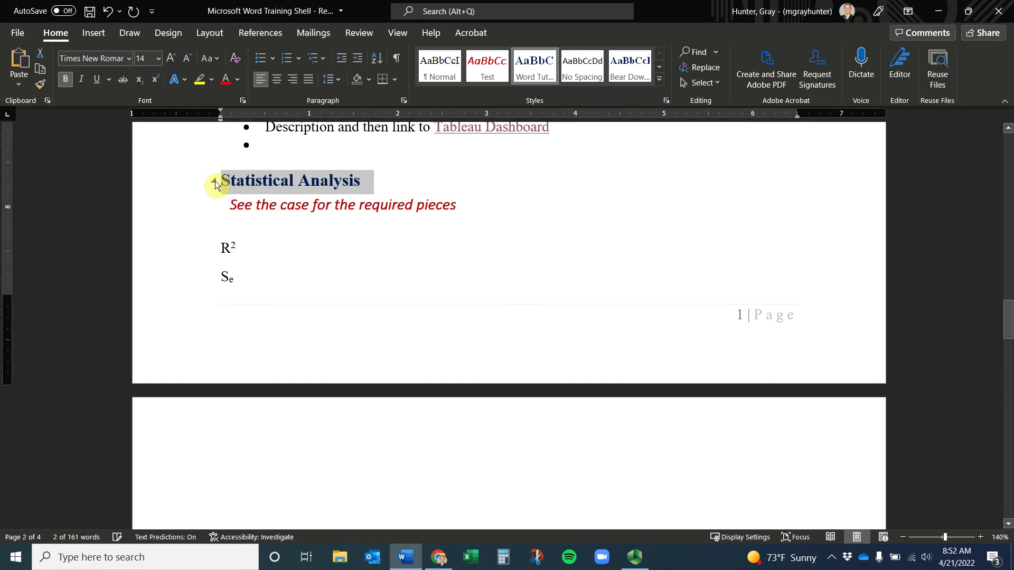
left_click(247, 252)
left_click(246, 276)
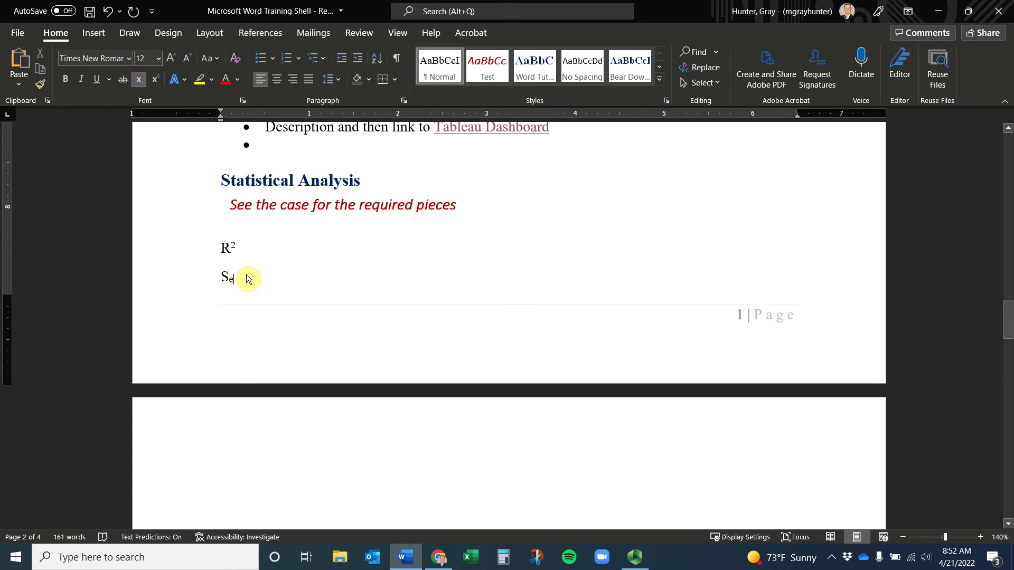
key("Return")
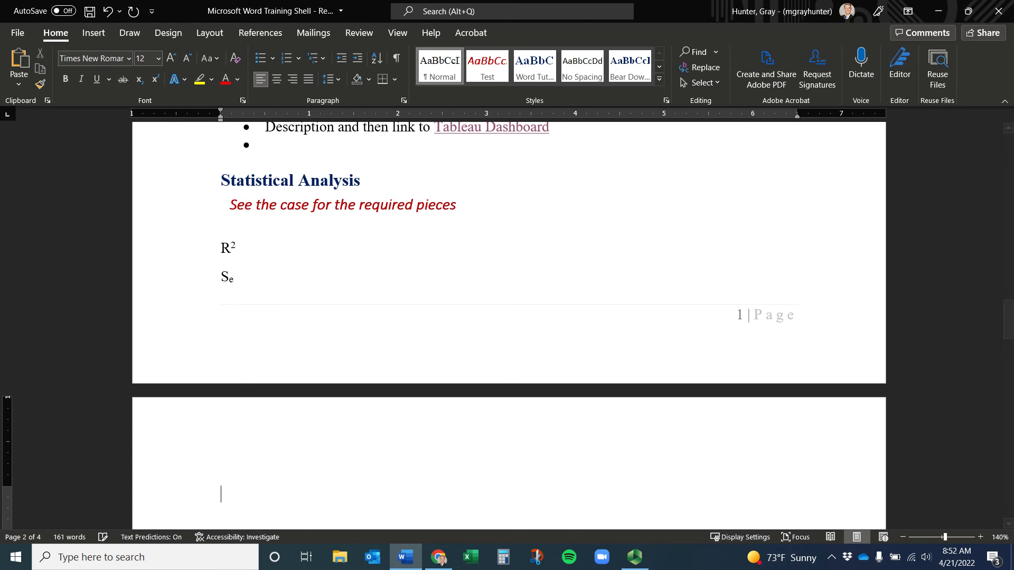
Insert a blank line above the Statistical Analysis heading to push it onto a new page
left_click(233, 163)
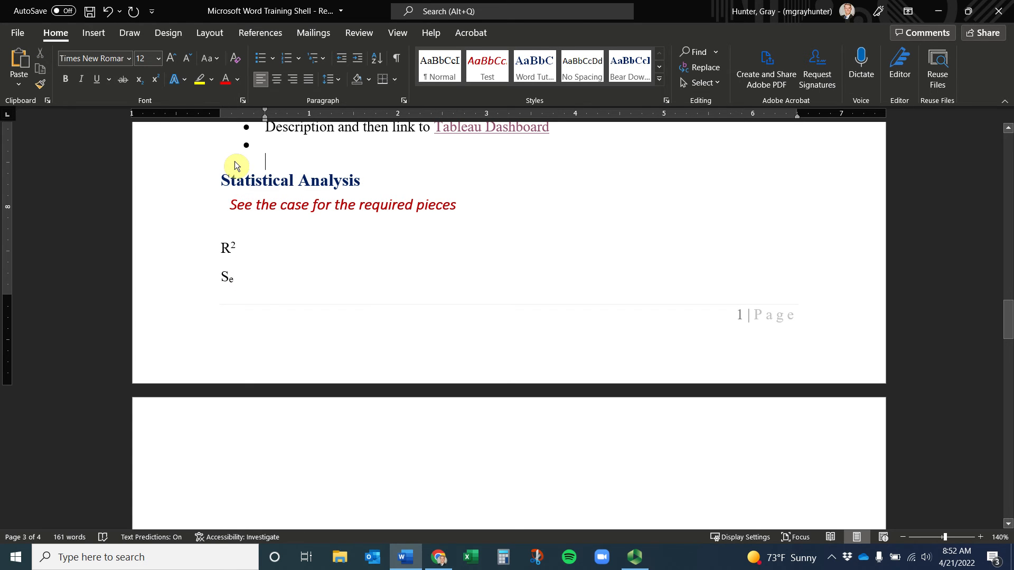
key("Return")
key("Return")
key("Return")
key("Return")
scroll(284, 316, "down", 2)
scroll(283, 320, "down", 3)
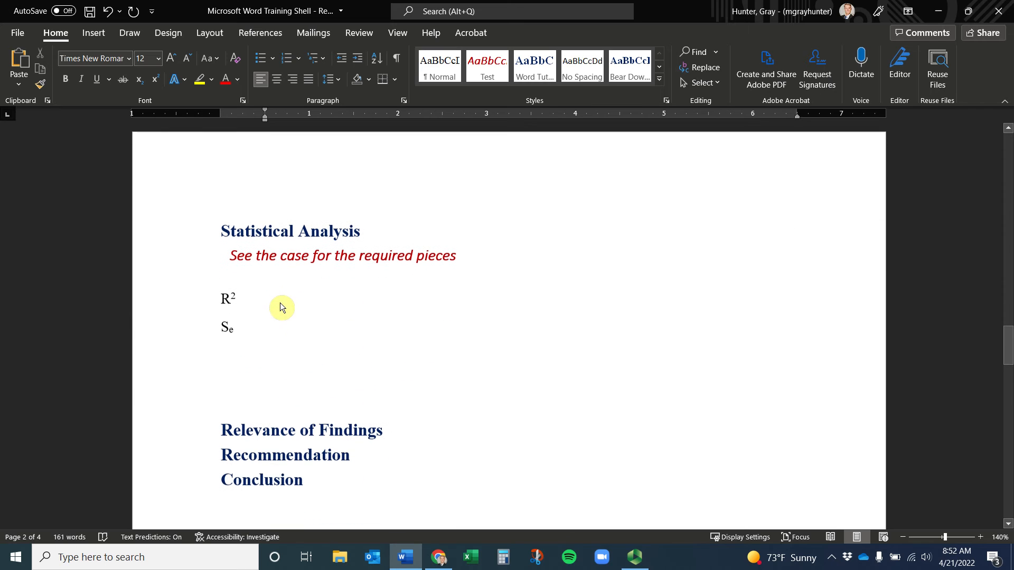
left_click(247, 347)
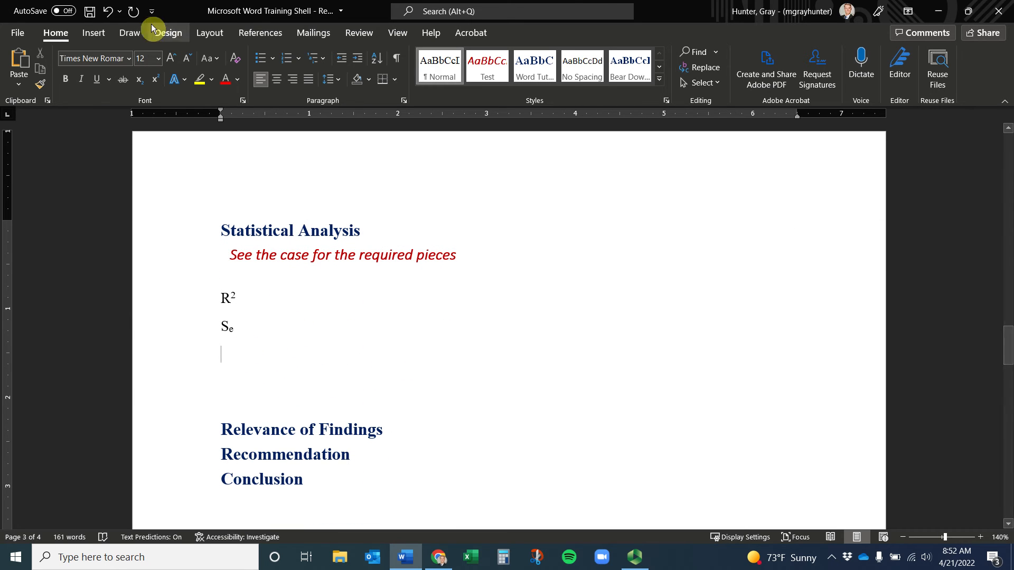
Bullet the line below Sₑ, type 'See figure 1 for a full review of the regression output – click here', and select 'click here'
left_click(262, 58)
type("See")
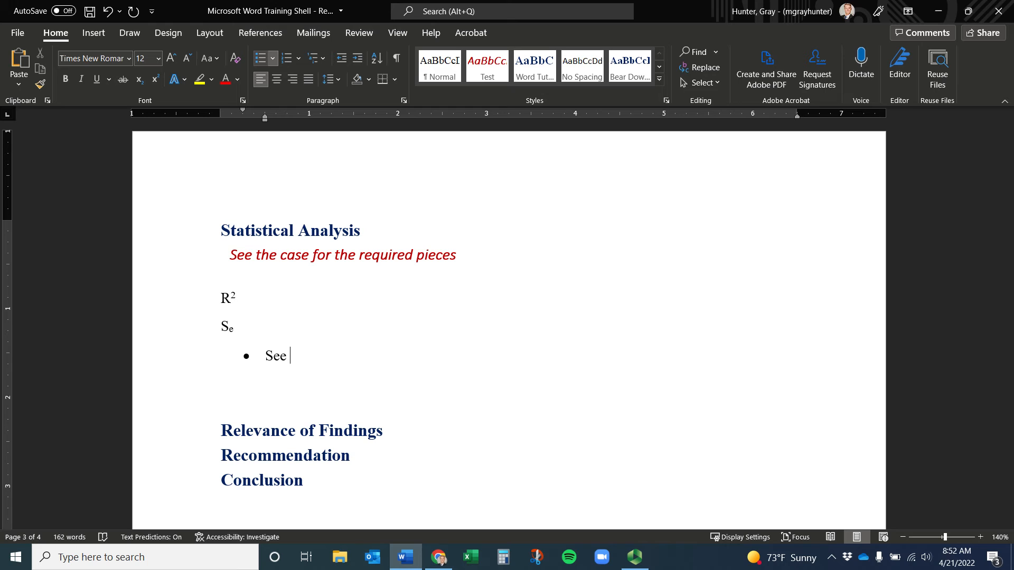
type(" figure 1 for a full review")
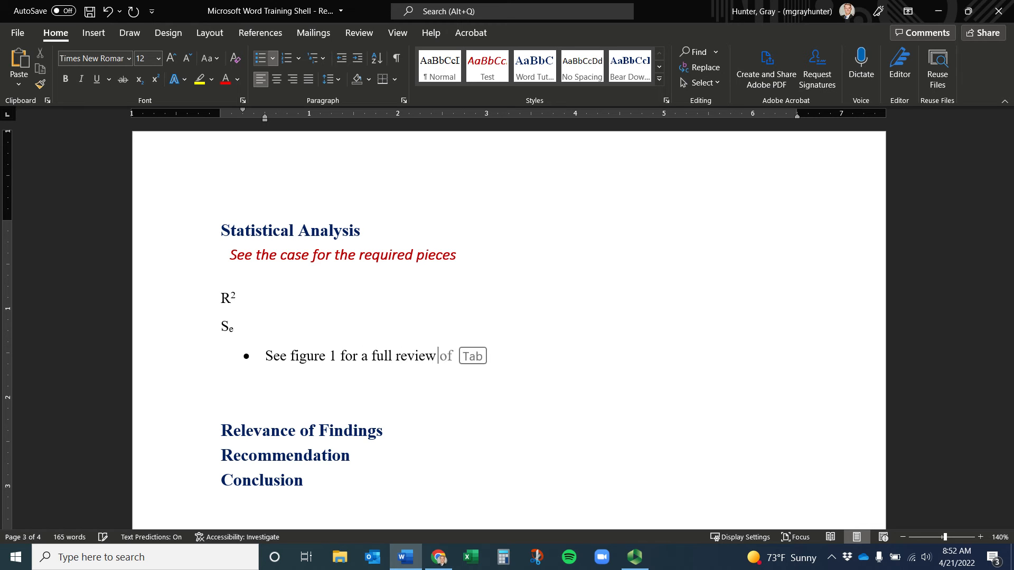
type(" of the regression")
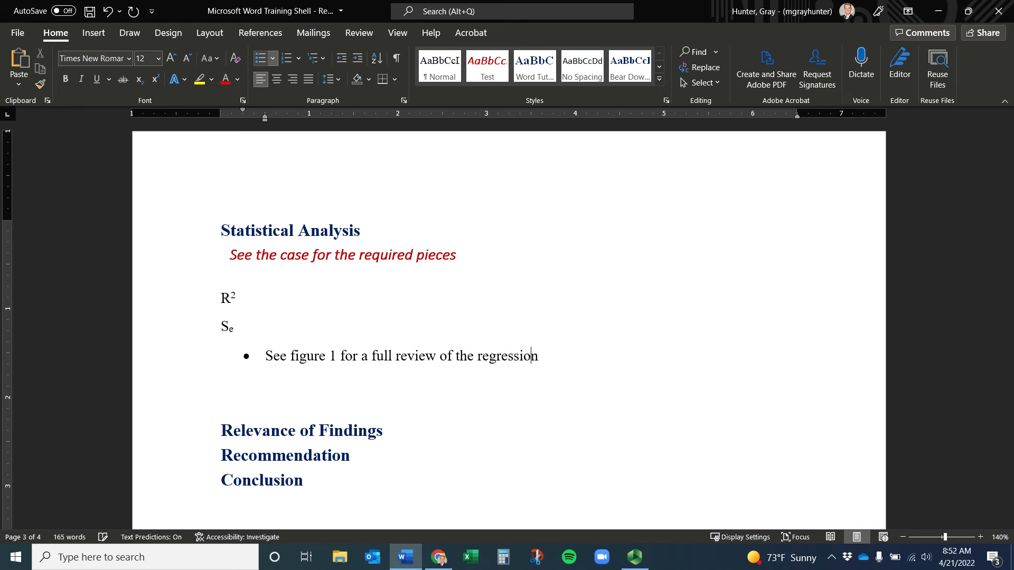
type(" out")
type("put - C")
key("BackSpace")
type("click h")
key("BackSpace")
key("BackSpace")
type("k here")
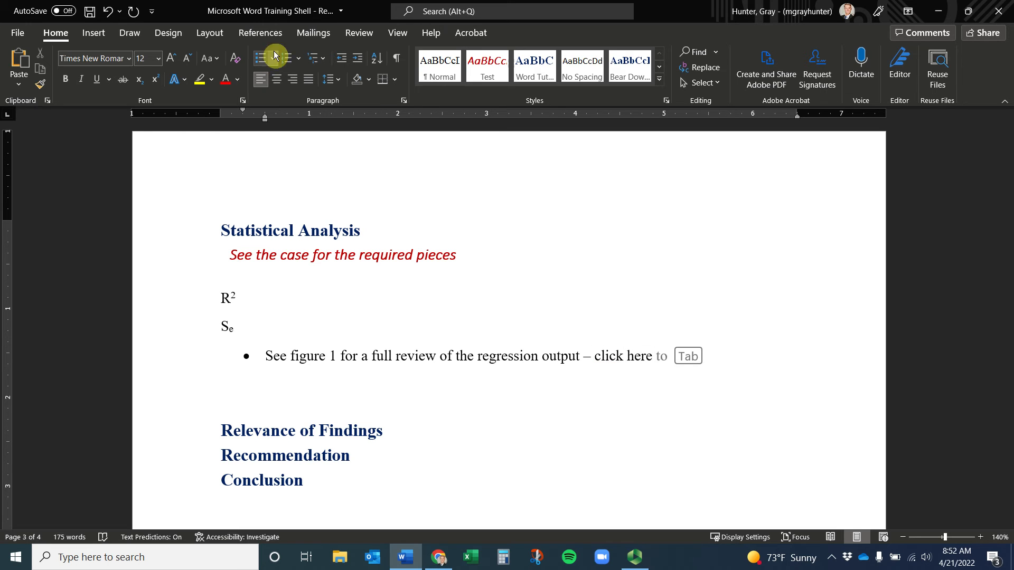
left_click_drag(601, 358, 651, 357)
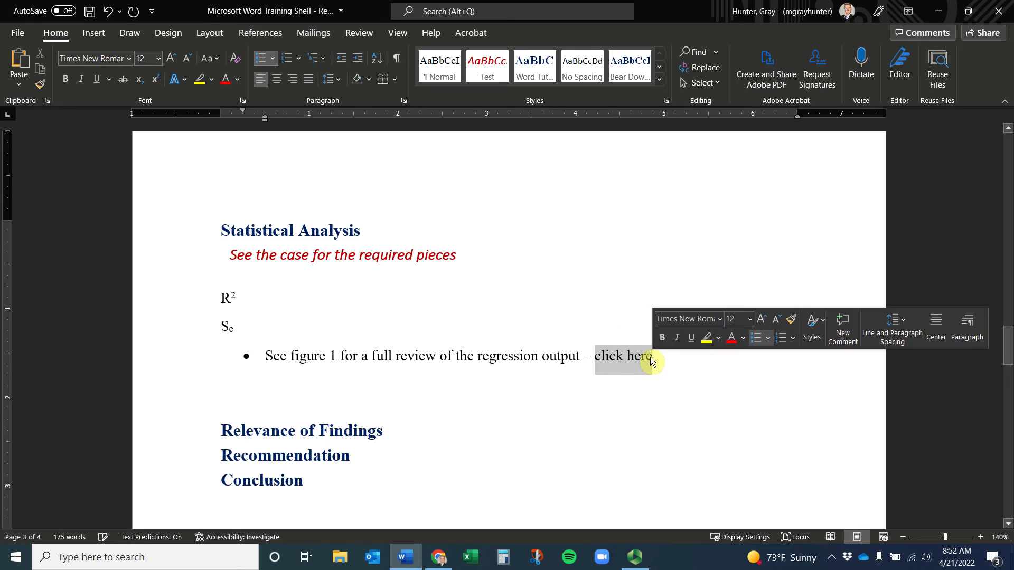
left_click(104, 39)
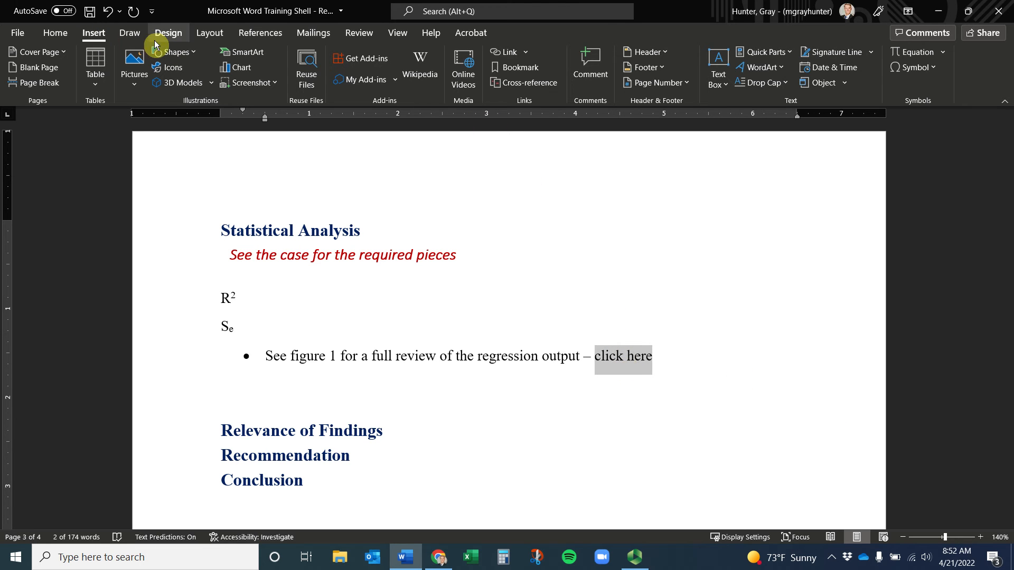
left_click(512, 54)
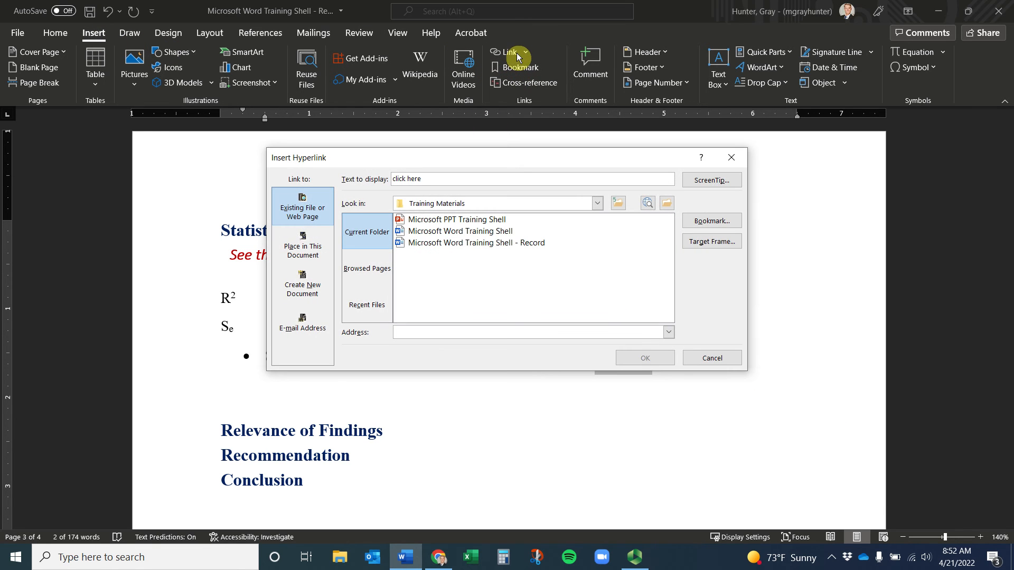
left_click(313, 254)
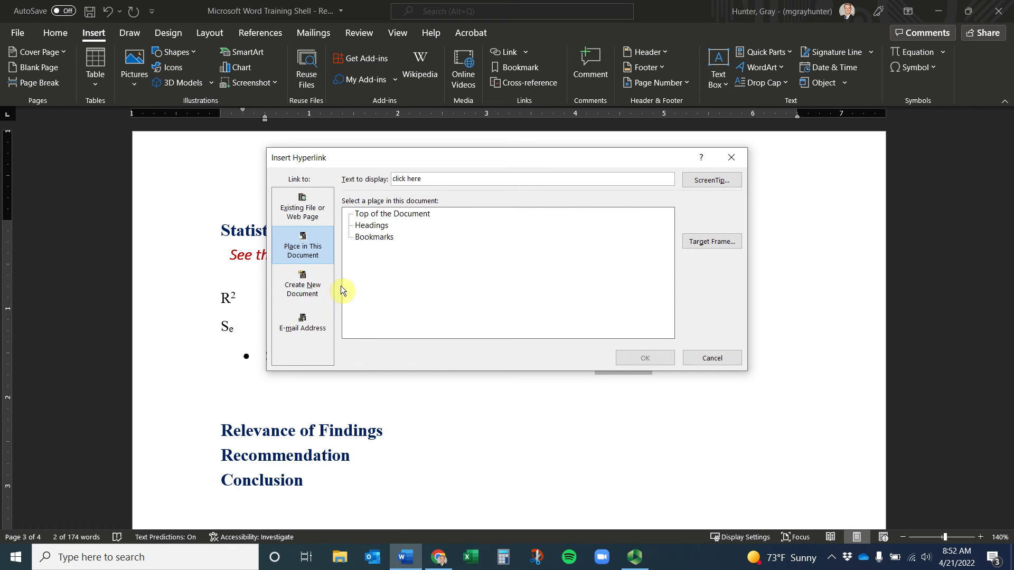
left_click(311, 294)
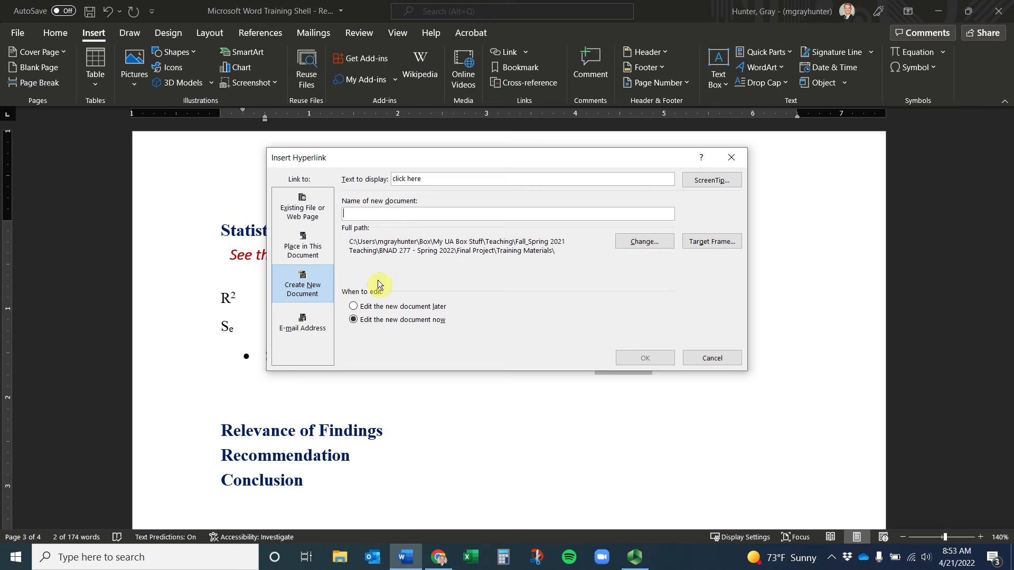
left_click(294, 242)
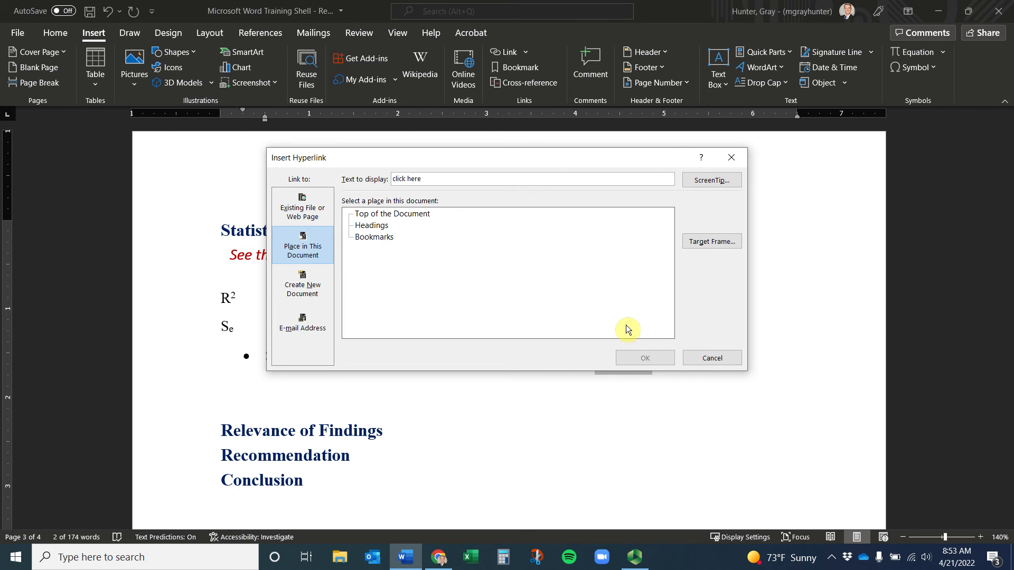
left_click(727, 361)
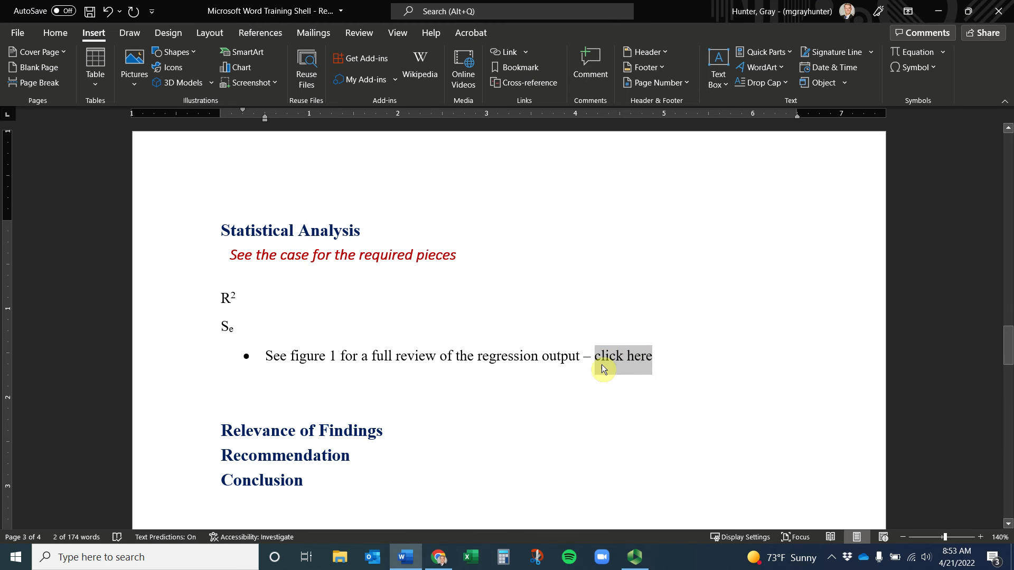
Select the Figure 1 dog-photo caption in the Appendix and start a bookmark on it
scroll(396, 356, "down", 6)
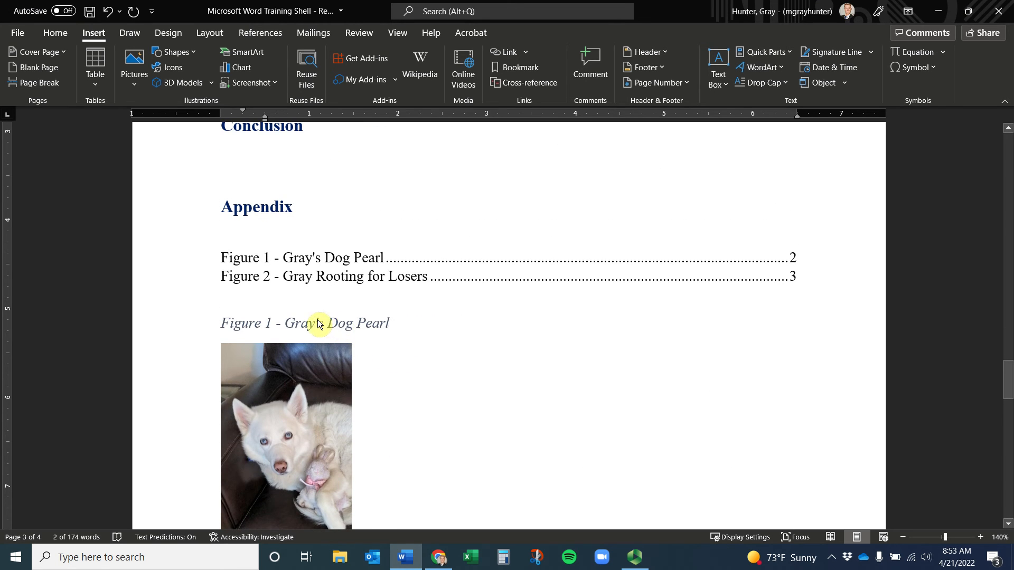
left_click_drag(395, 324, 214, 325)
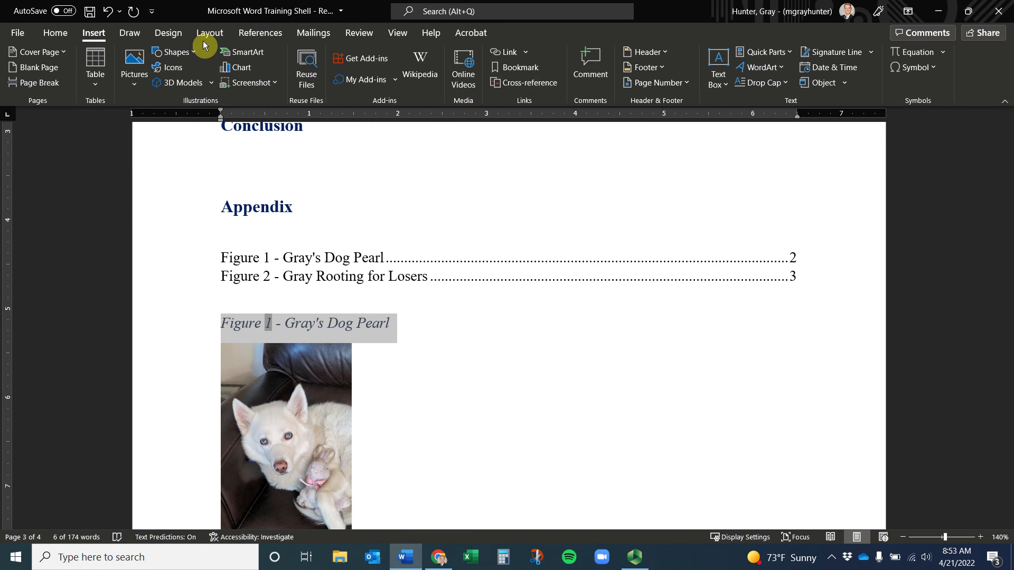
left_click(516, 72)
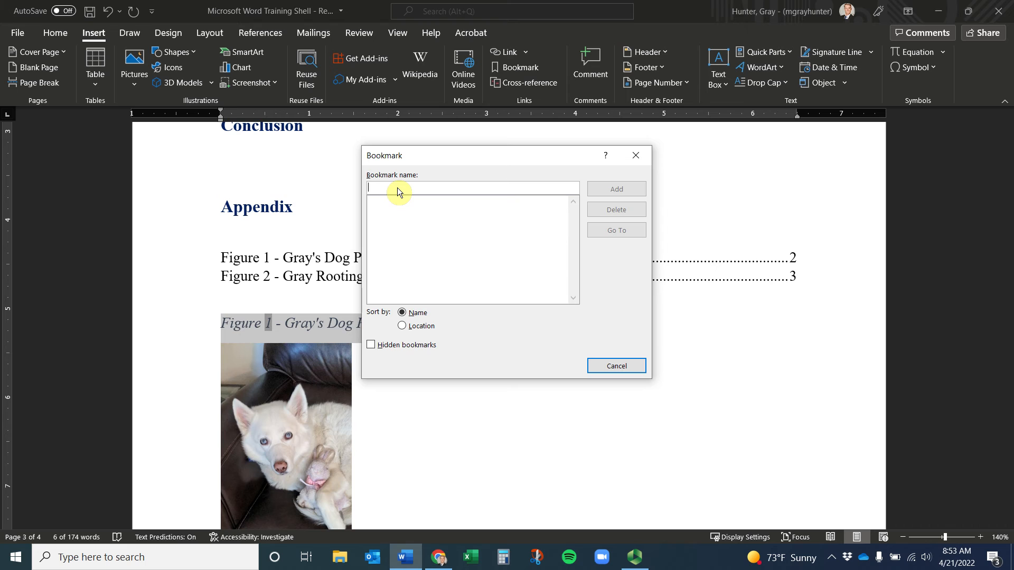
Name the caption's bookmark Figure_1_Pearl and add it
type("Fi")
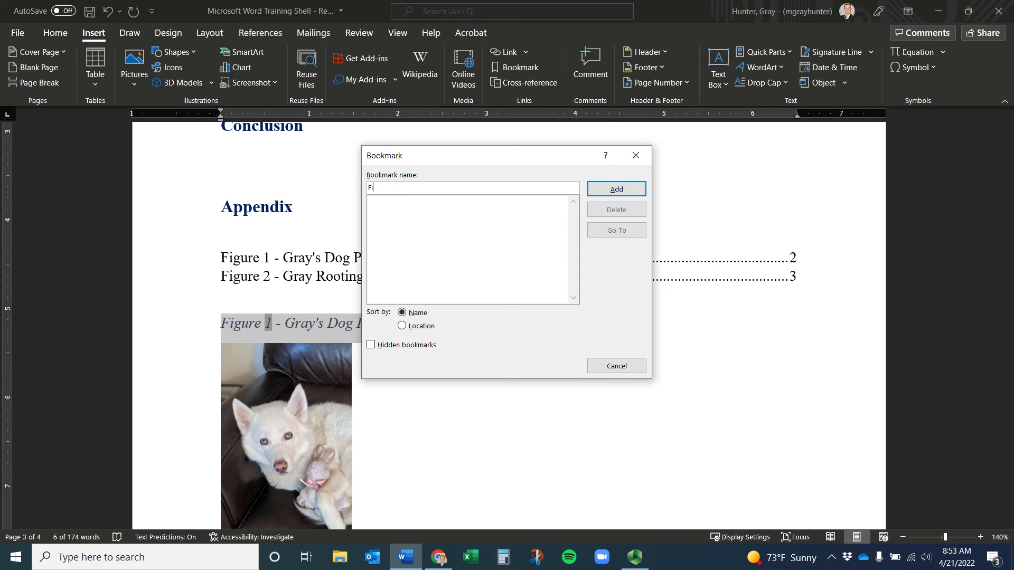
type("ugregure 1 - Gray's Dog")
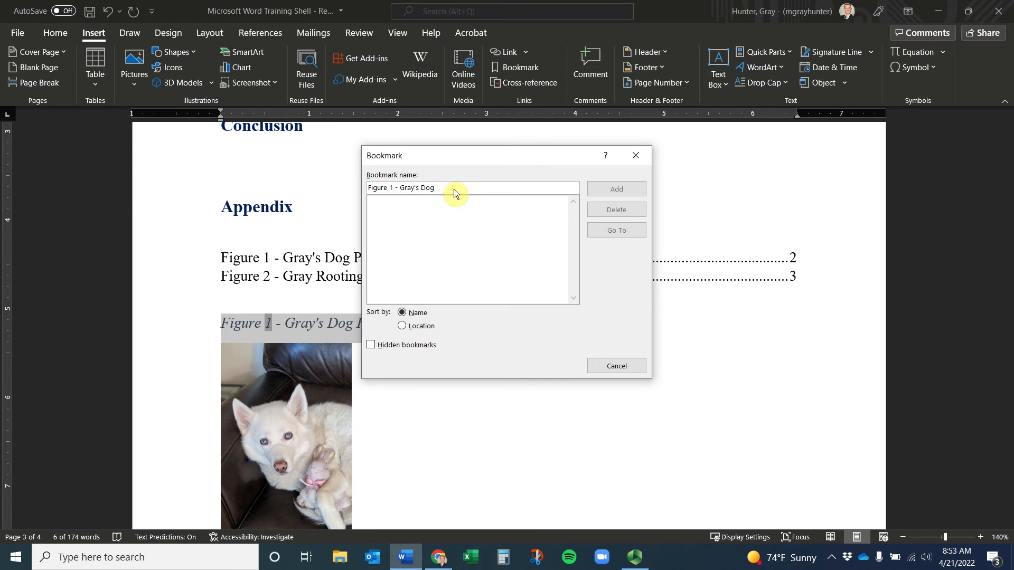
type("Figure 1")
key("BackSpace")
key("BackSpace")
left_click(607, 190)
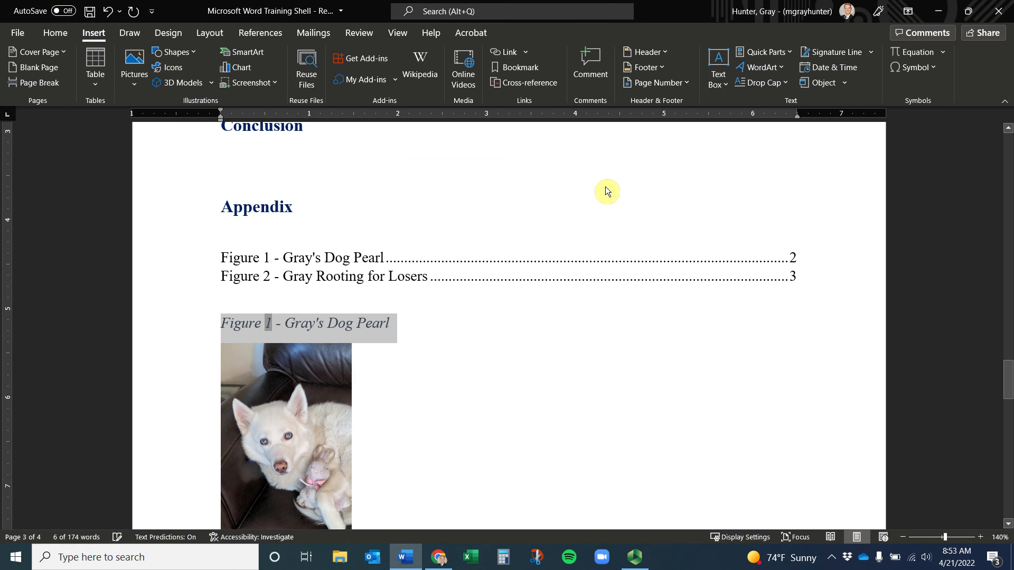
Link the bullet's 'click here' to the Figure_1_Pearl bookmark in this document
left_click(437, 379)
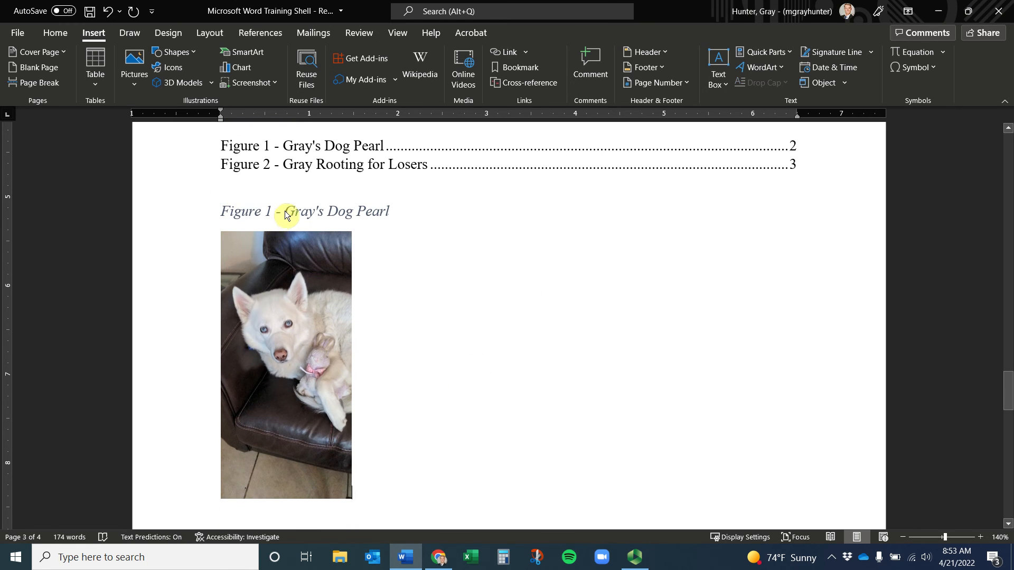
scroll(283, 211, "up", 8)
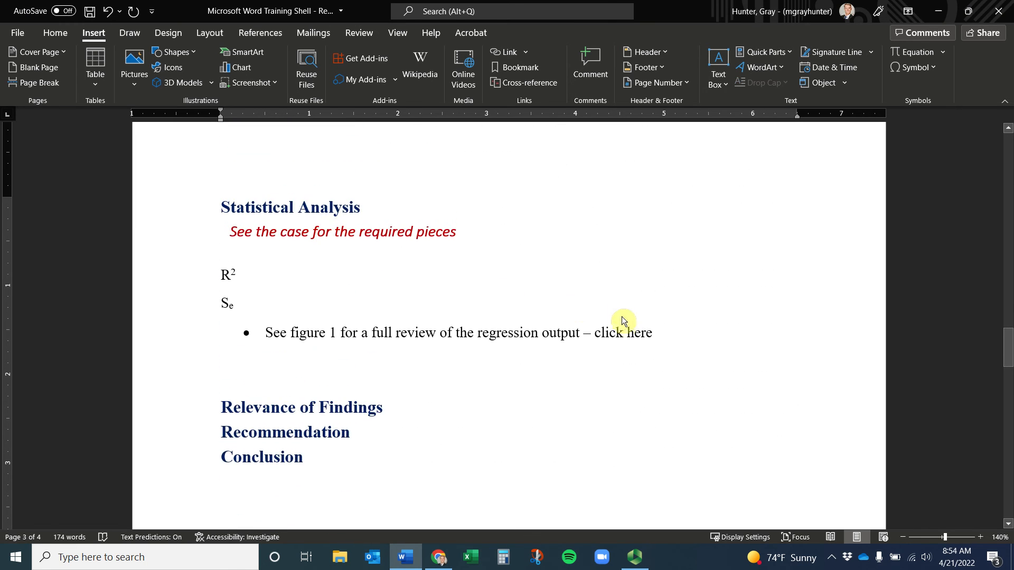
double_click(651, 337)
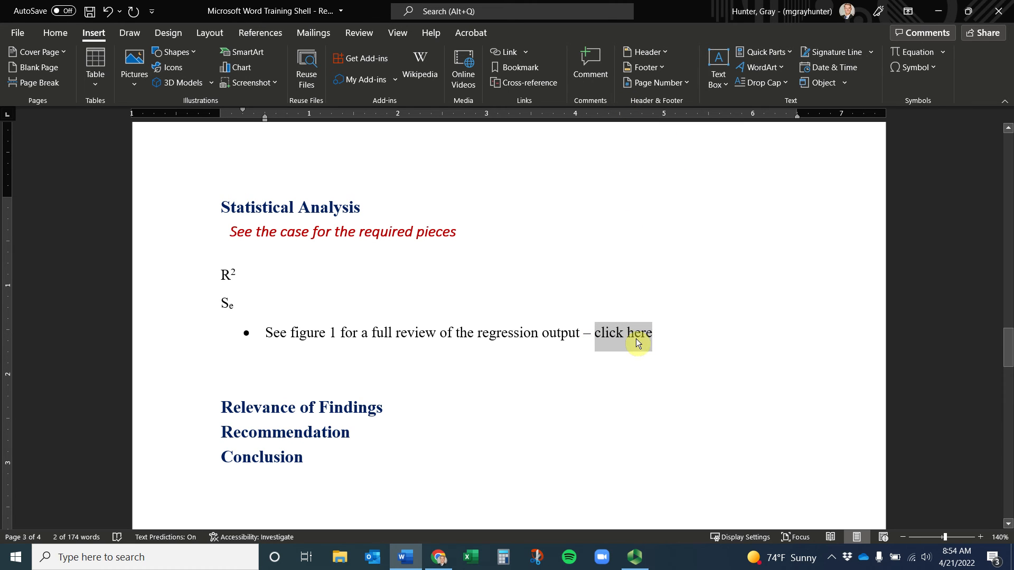
left_click(510, 58)
left_click(309, 247)
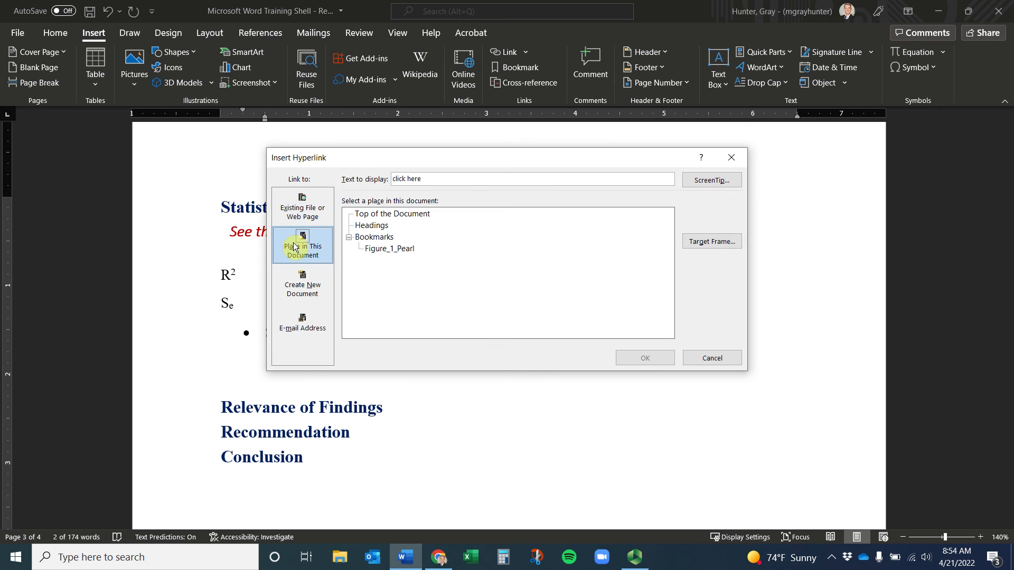
left_click(390, 249)
left_click(638, 361)
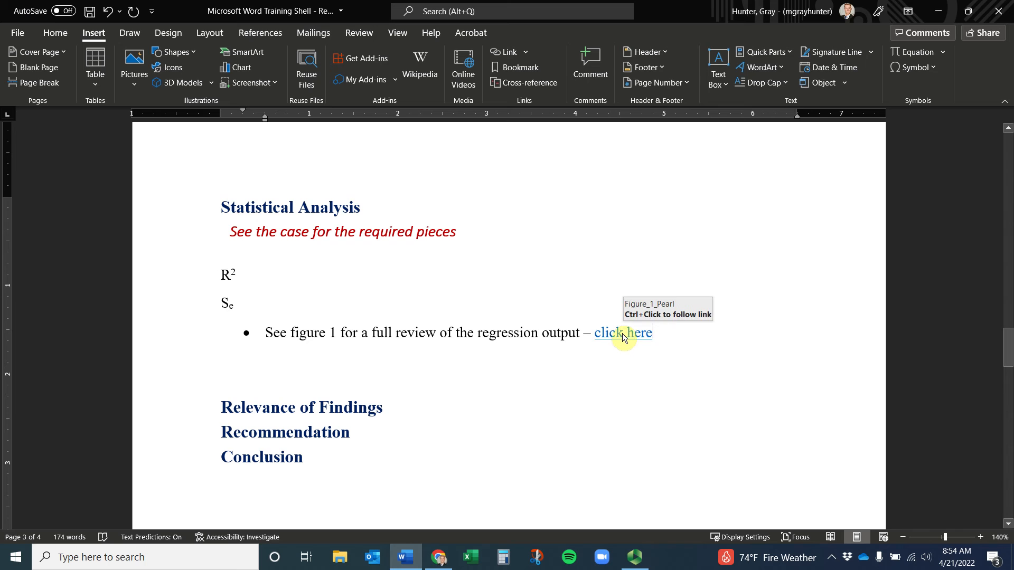
Follow the new link to confirm it jumps to the Figure 1 caption
left_click(622, 334, "ctrl")
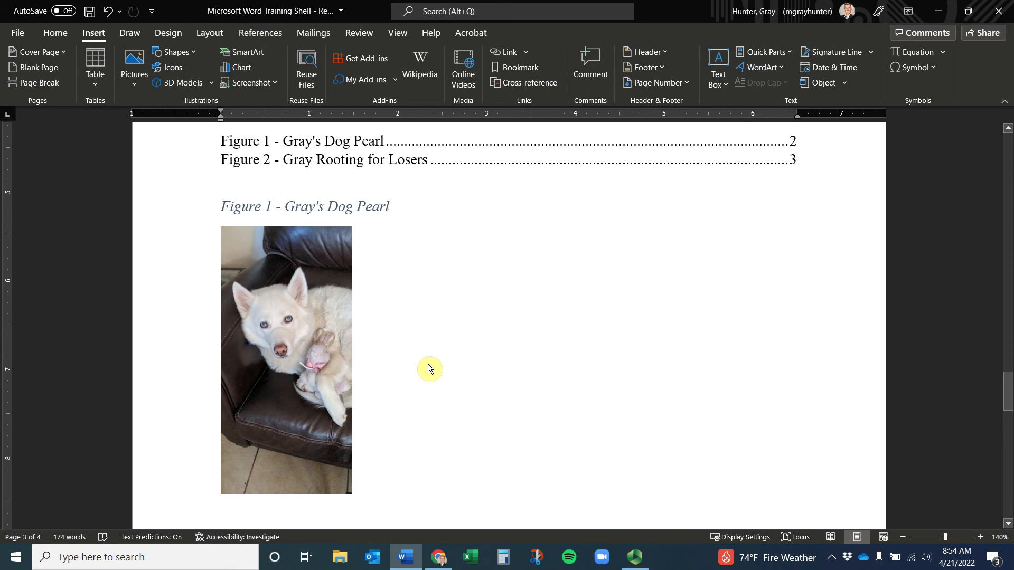
scroll(401, 379, "up", 15)
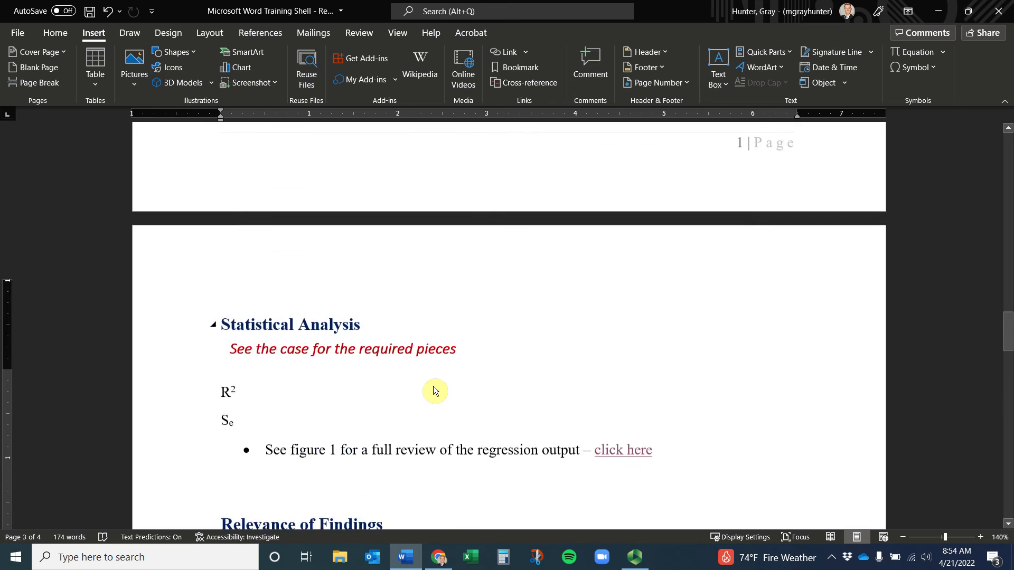
scroll(448, 388, "down", 9)
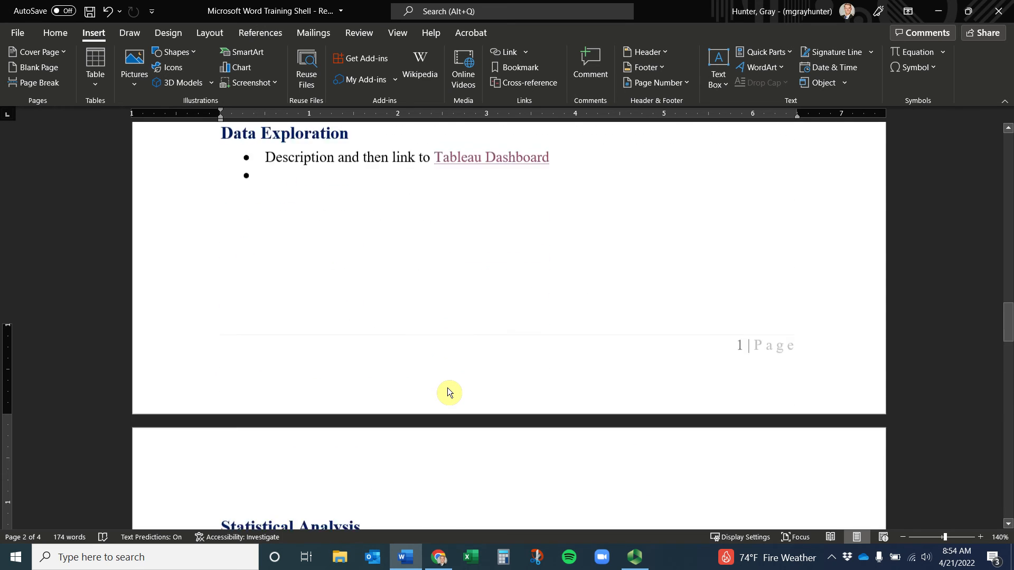
scroll(448, 393, "down", 3)
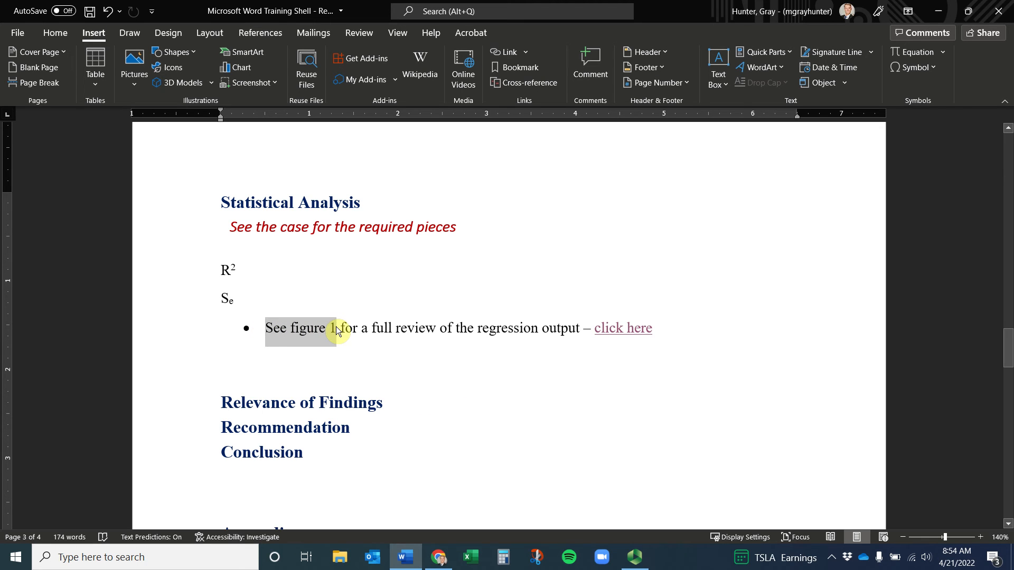
Select 'See figure 1' and begin a bookmark named Return_From_Figure_1
left_click_drag(336, 327, 336, 326)
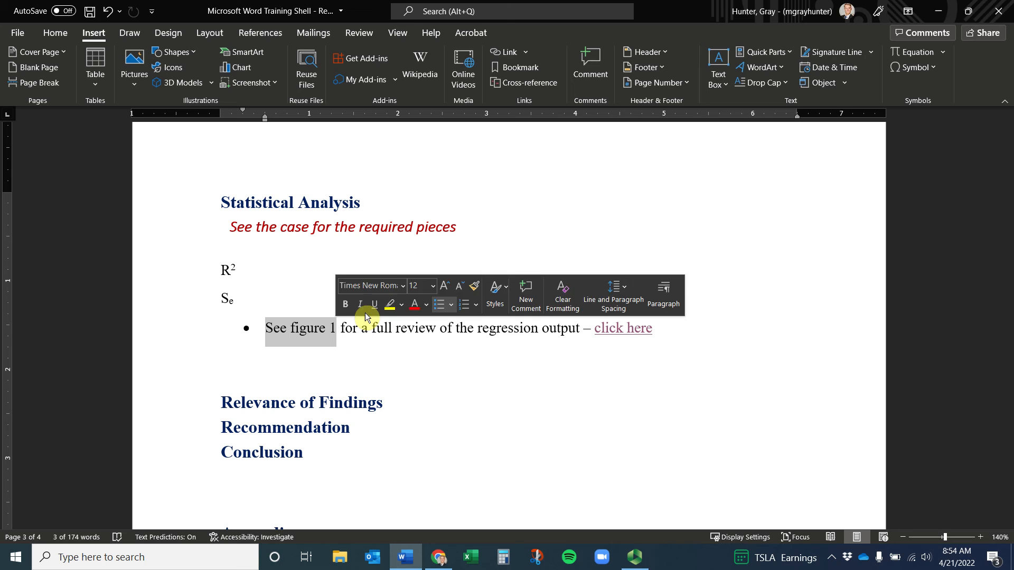
left_click(521, 70)
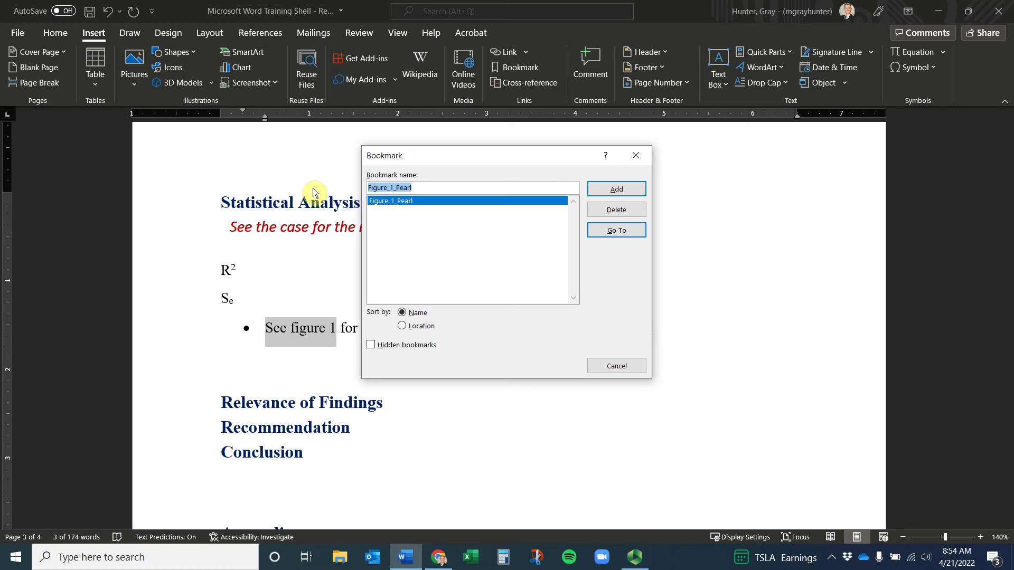
type("Return_F")
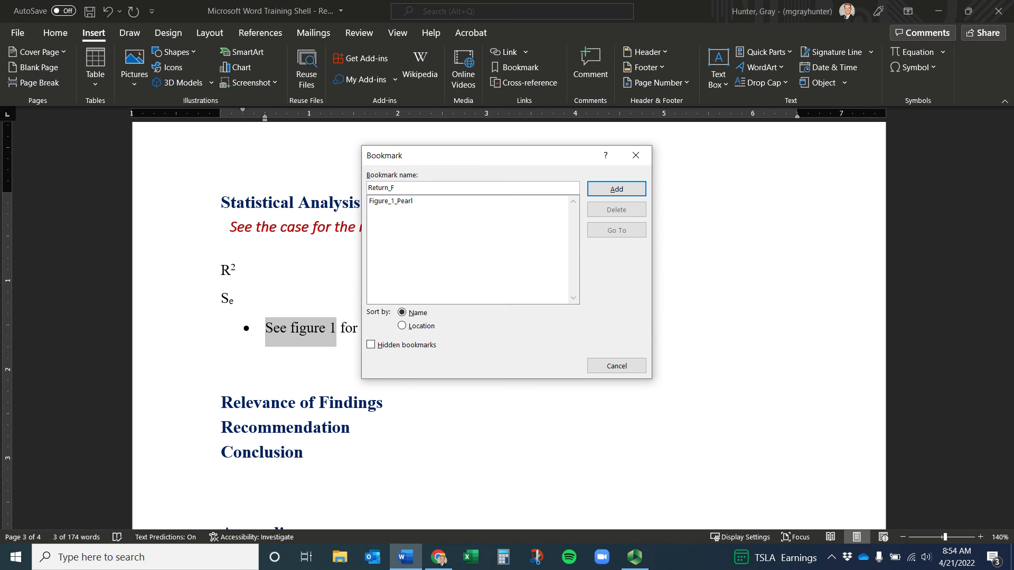
type("rom_Figure_1")
Add the Return_From_Figure_1 bookmark and type '*Return to related section' below the dog photo
left_click(628, 189)
scroll(338, 335, "down", 5)
scroll(330, 335, "down", 5)
left_click(373, 491)
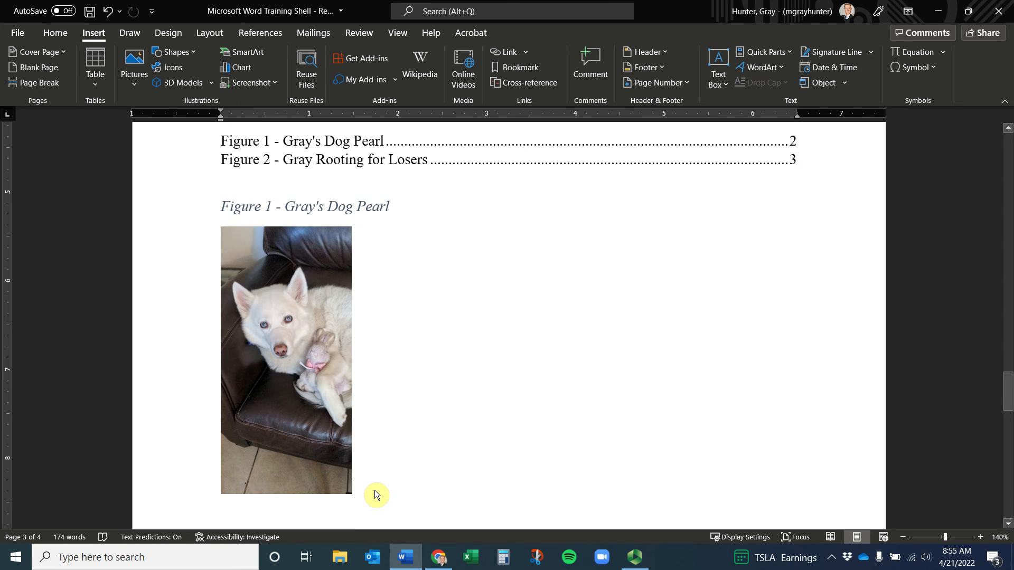
key("Return")
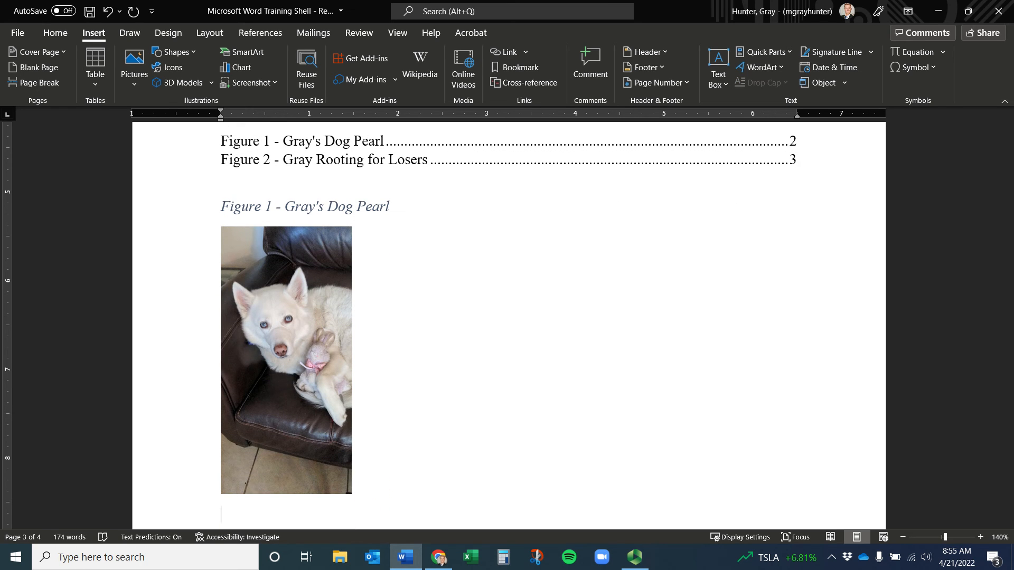
type("*")
type("ci")
key("BackSpace")
key("BackSpace")
type("Return to")
type(" s")
key("BackSpace")
type("relate")
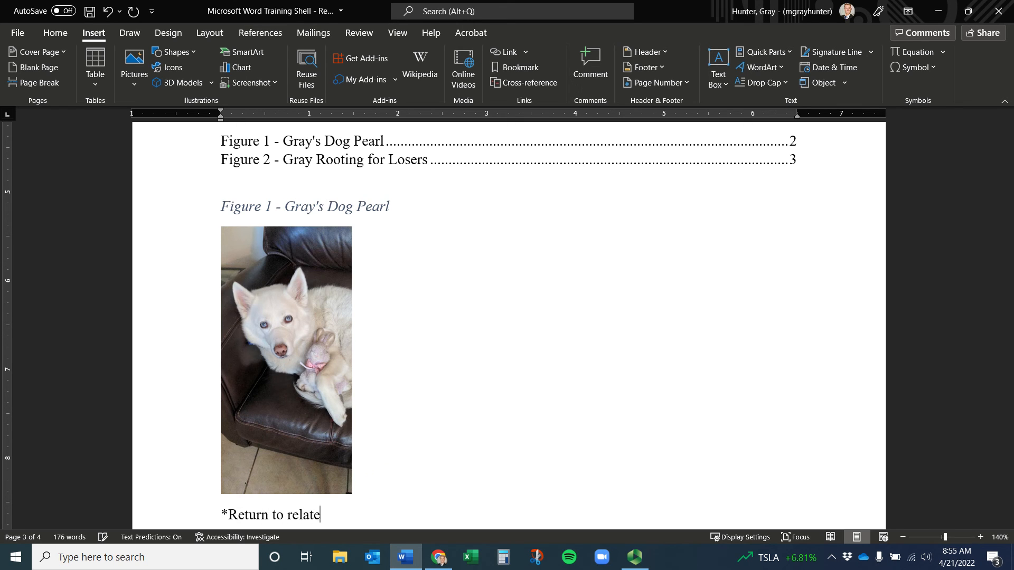
type("d  section")
Italicise the return line, link it to Return_From_Figure_1, and test the link
scroll(369, 496, "down", 2)
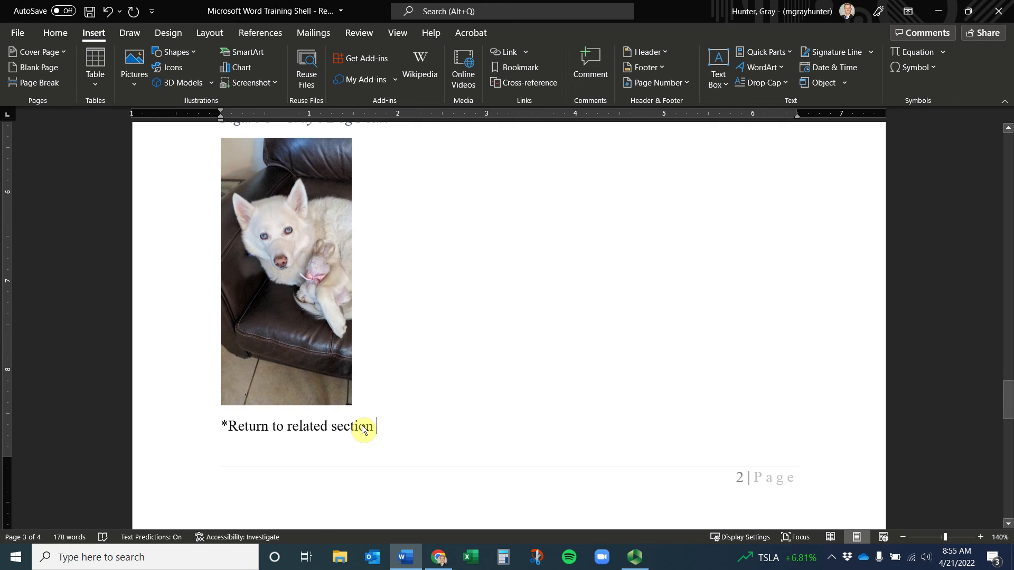
left_click_drag(367, 428, 225, 428)
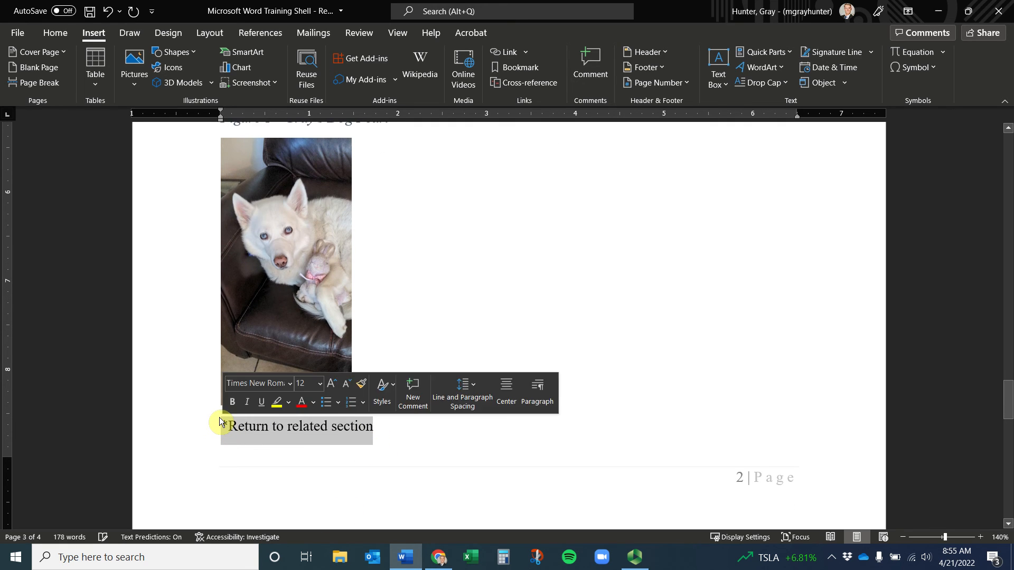
key("ctrl+i")
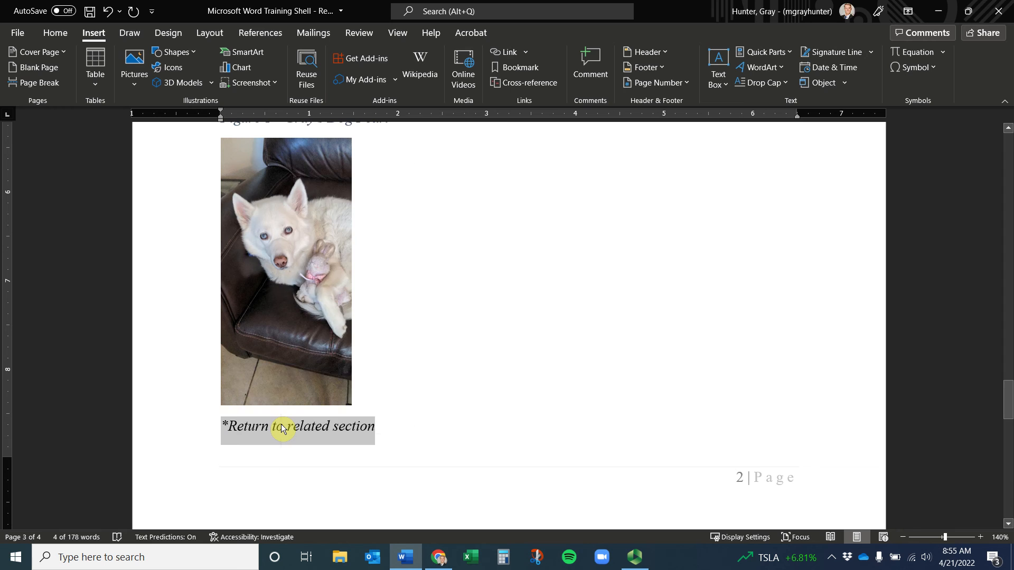
right_click(282, 428)
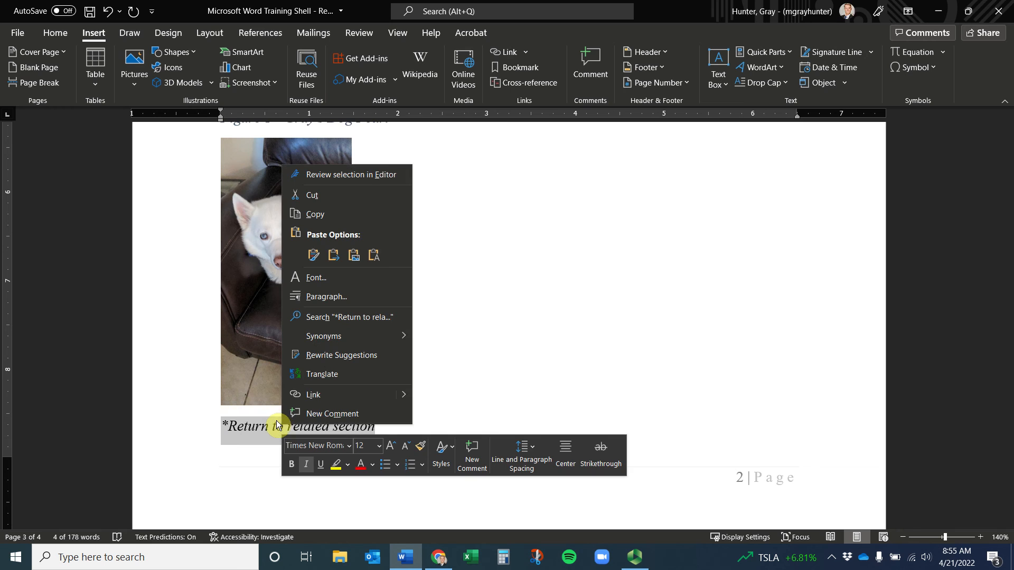
left_click(317, 398)
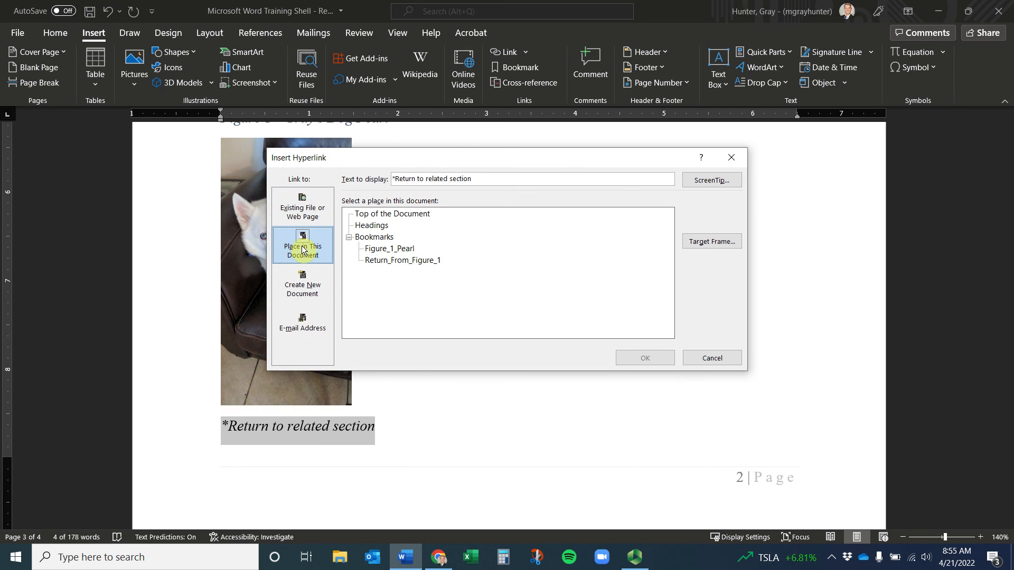
left_click(388, 261)
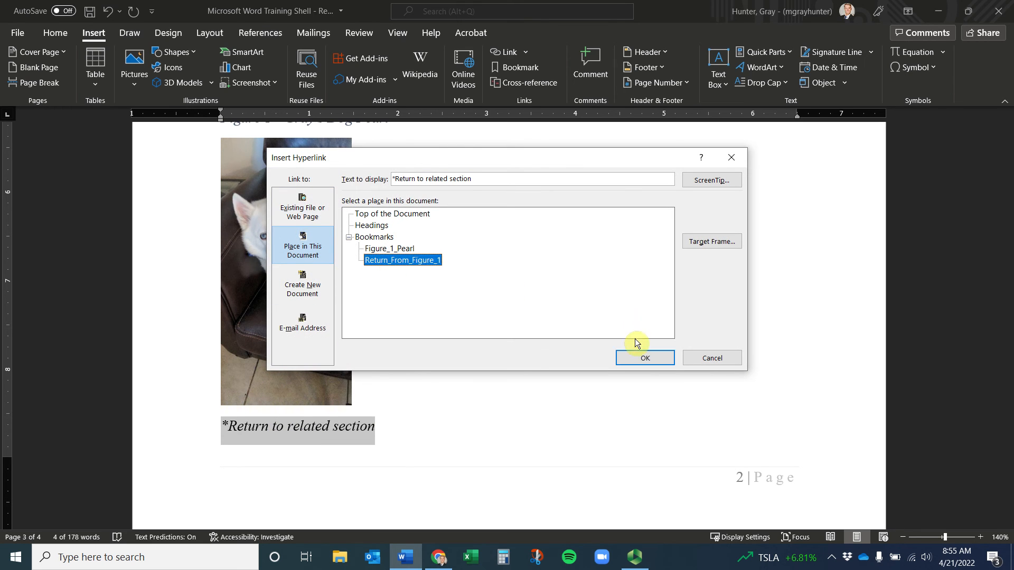
left_click(645, 358)
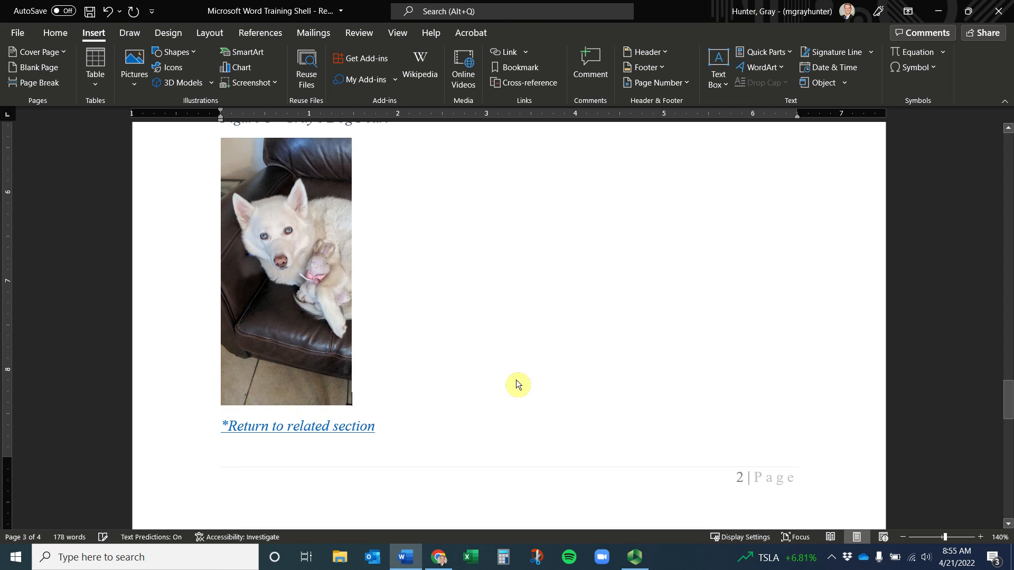
left_click(358, 428, "ctrl")
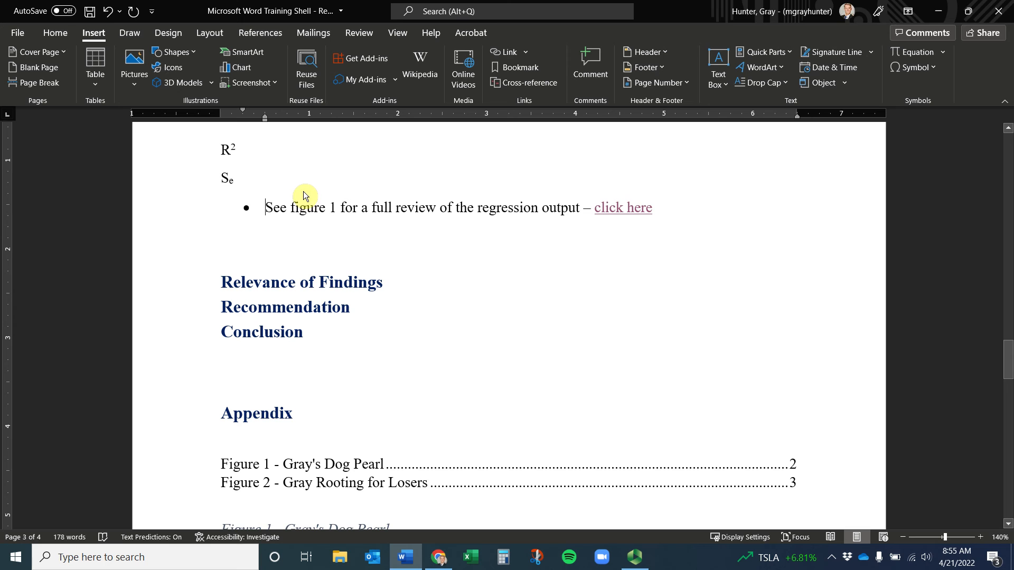
scroll(303, 189, "down", 10)
scroll(303, 189, "up", 2)
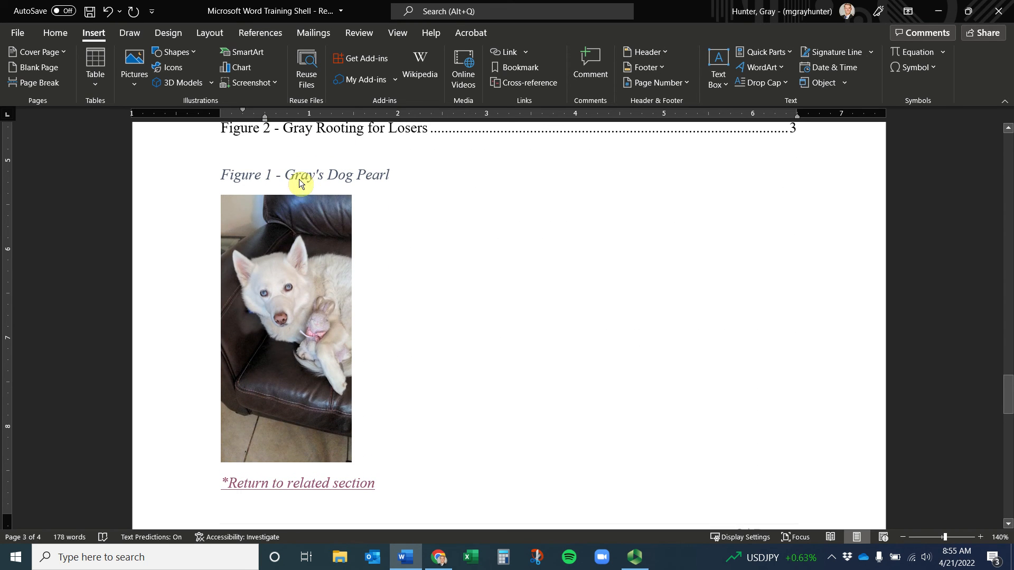
scroll(340, 326, "up", 10)
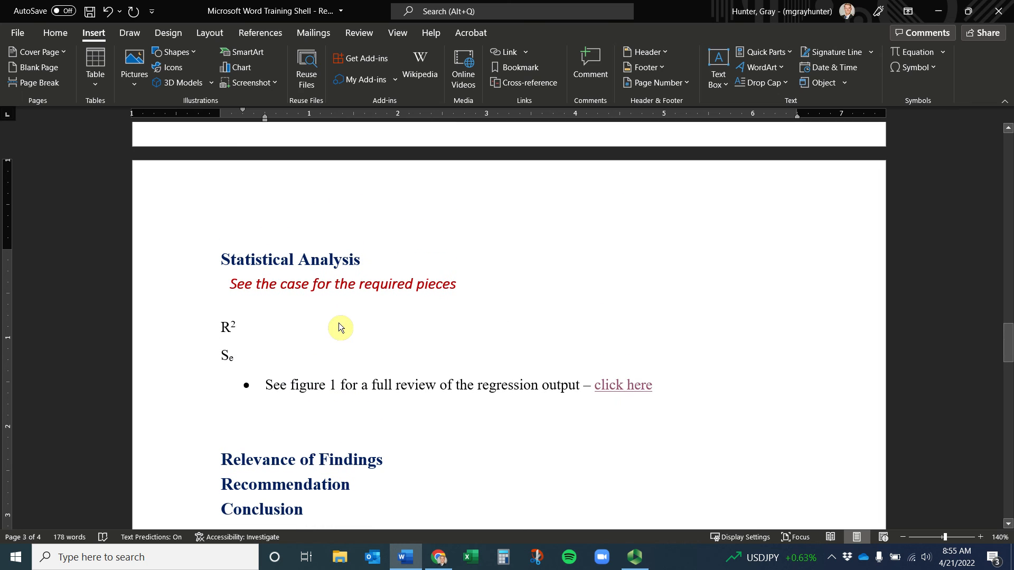
scroll(335, 302, "down", 5)
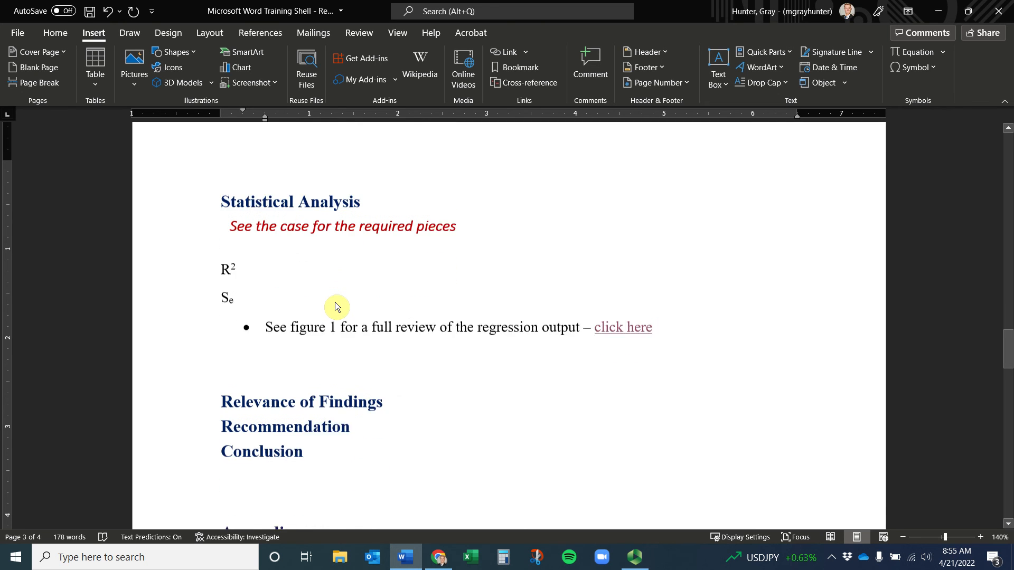
scroll(335, 304, "up", 2)
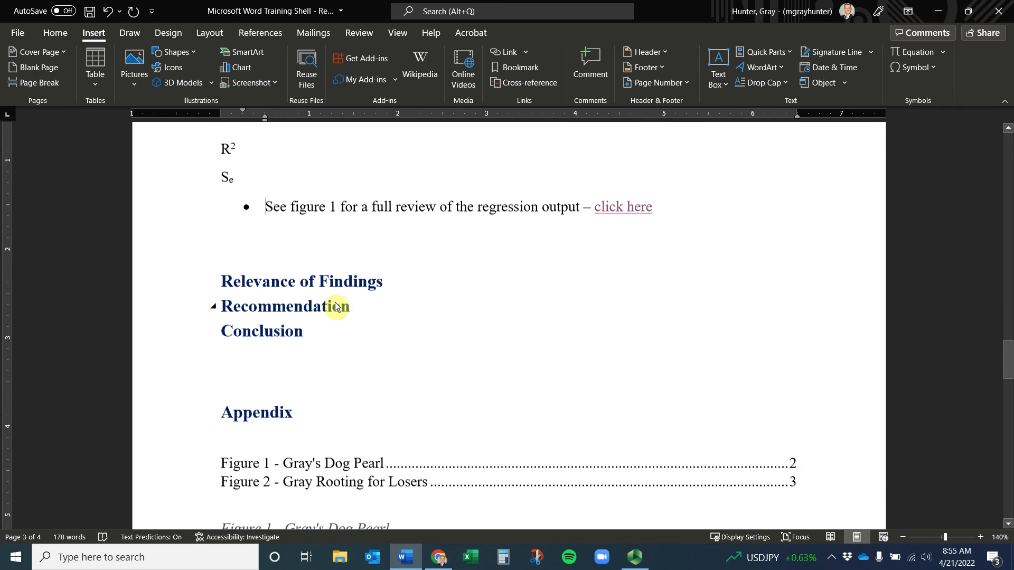
scroll(392, 271, "up", 2)
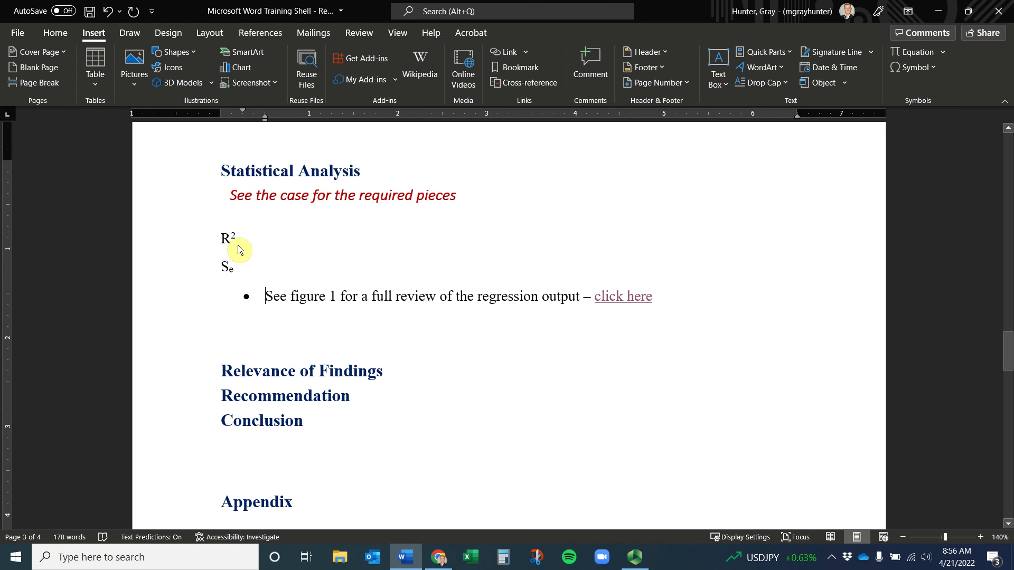
scroll(239, 249, "down", 12)
scroll(239, 251, "down", 12)
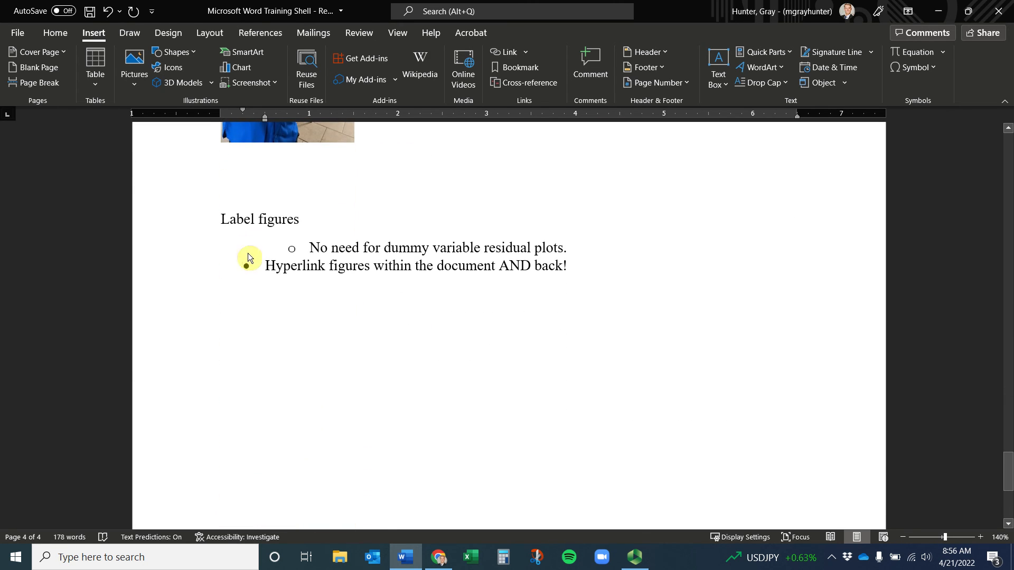
Select the Hyperlink figures to-do line and look through the Home, Review and View tabs
left_click(335, 275)
left_click_drag(588, 272, 242, 263)
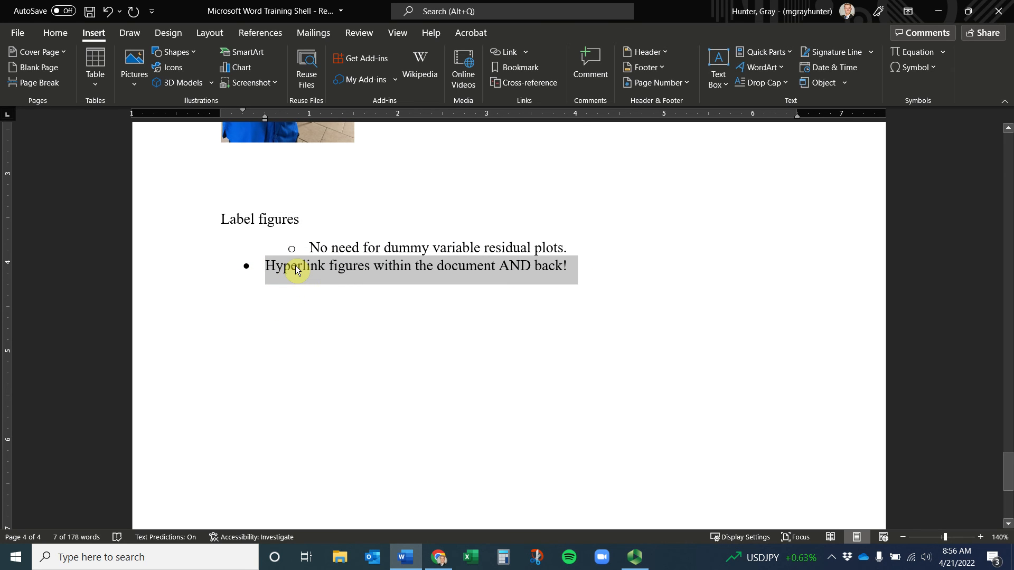
left_click(62, 35)
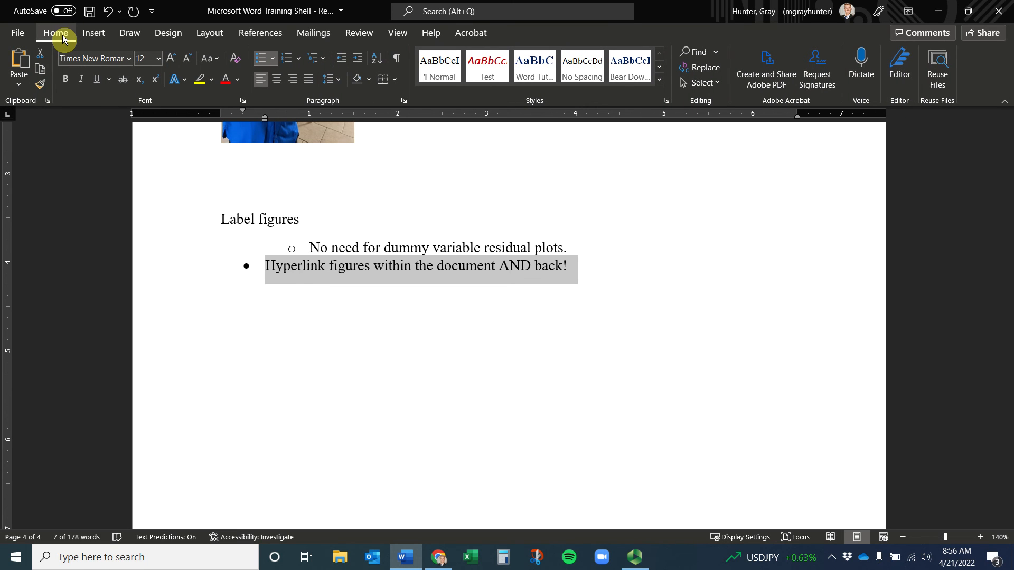
left_click(369, 35)
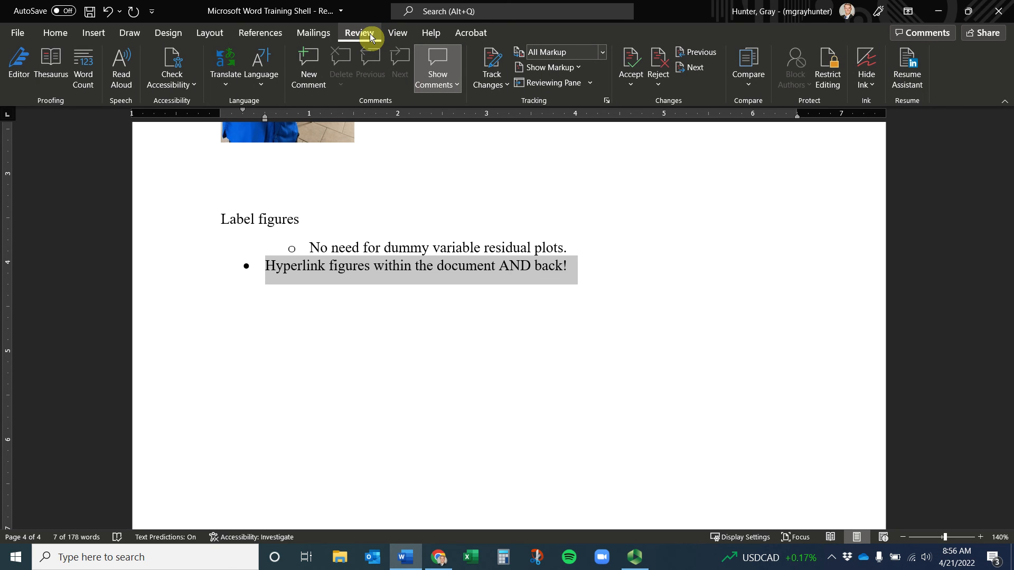
left_click(398, 35)
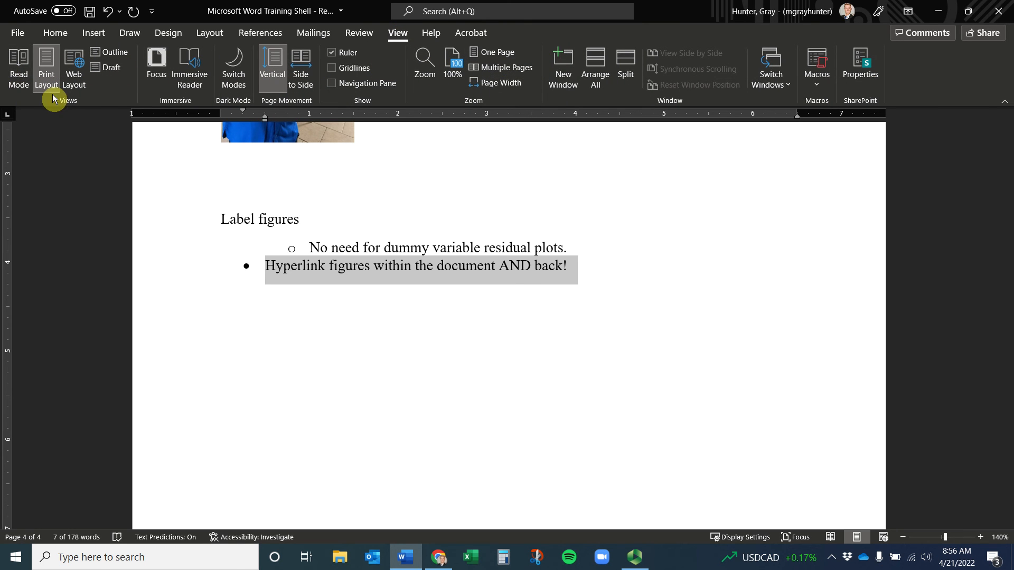
Try Draft and Outline views, then close Outline view back to page layout
left_click(111, 73)
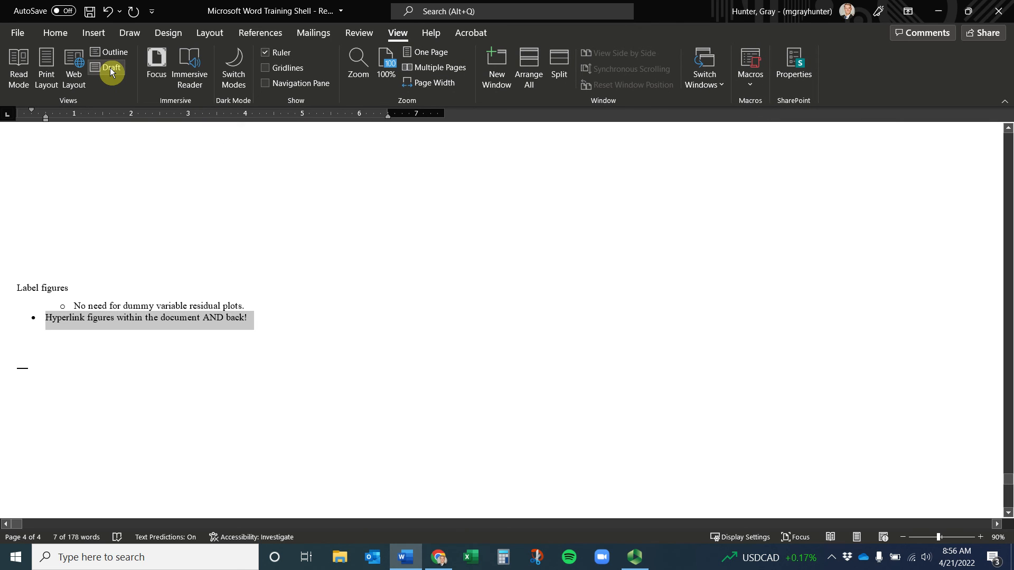
left_click(111, 53)
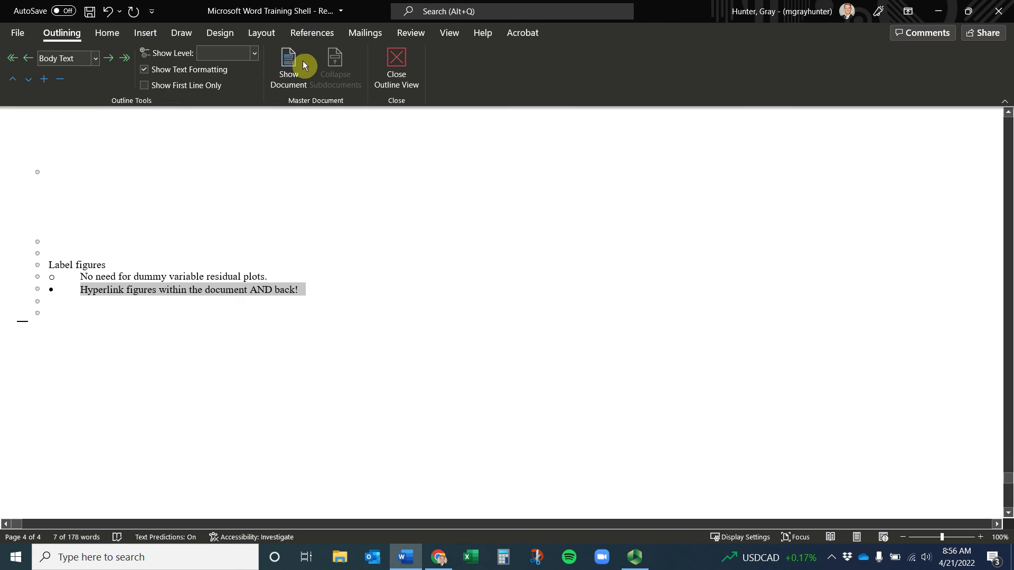
left_click(391, 74)
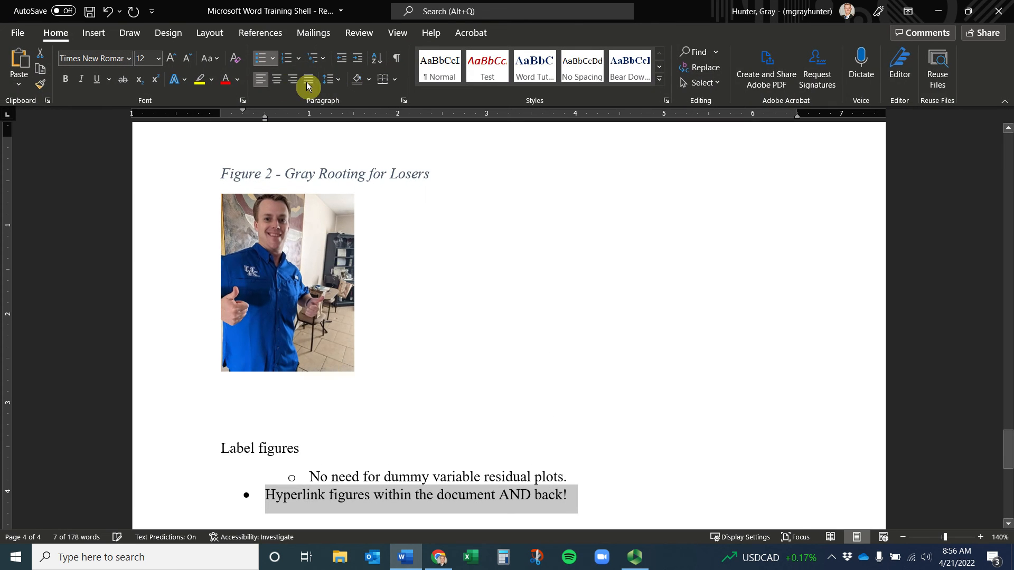
left_click(399, 35)
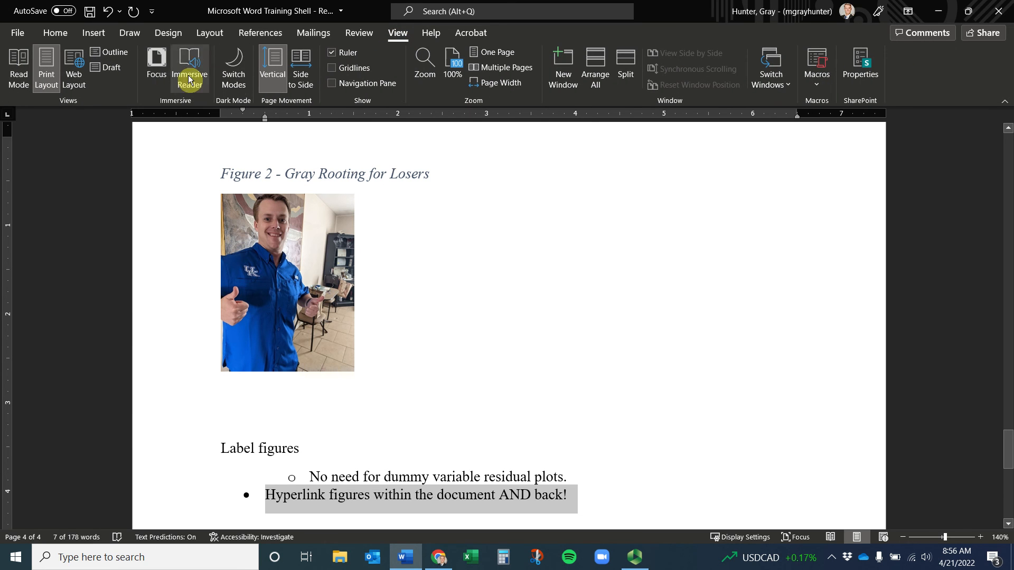
left_click(109, 52)
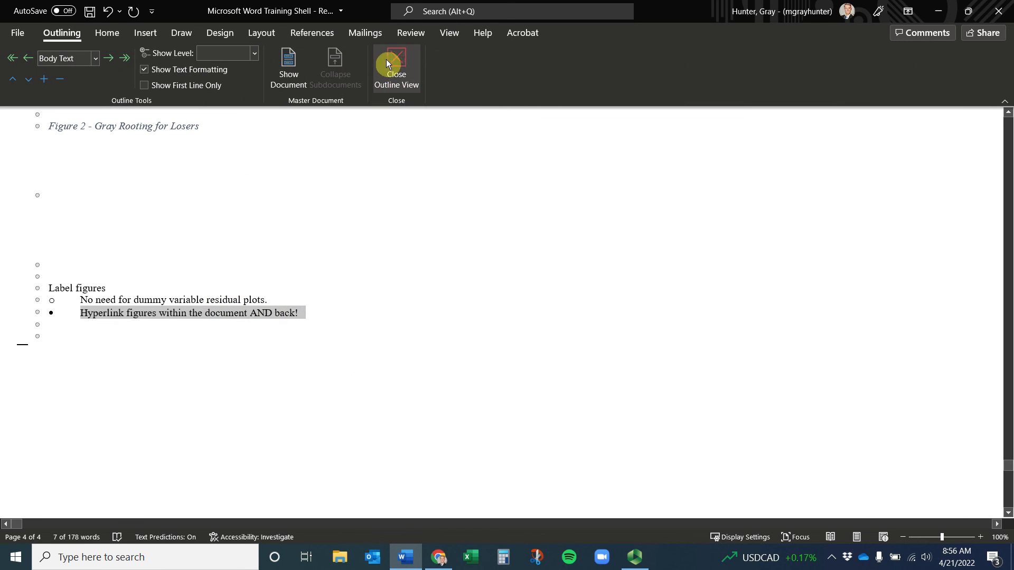
left_click(397, 66)
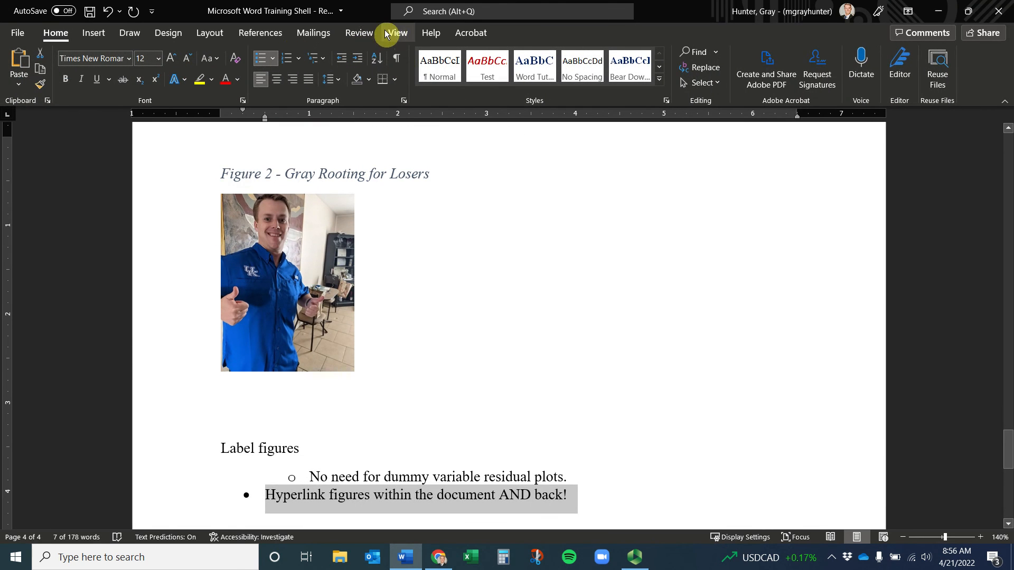
left_click(391, 33)
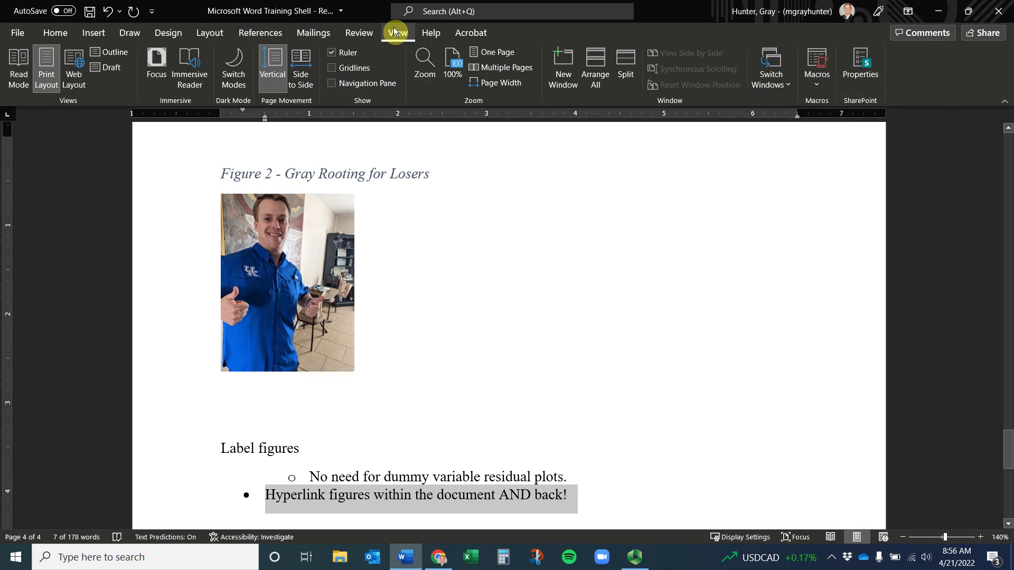
Turn on the Navigation Pane and jump through the headings from Introduction to Appendix and back
left_click(332, 84)
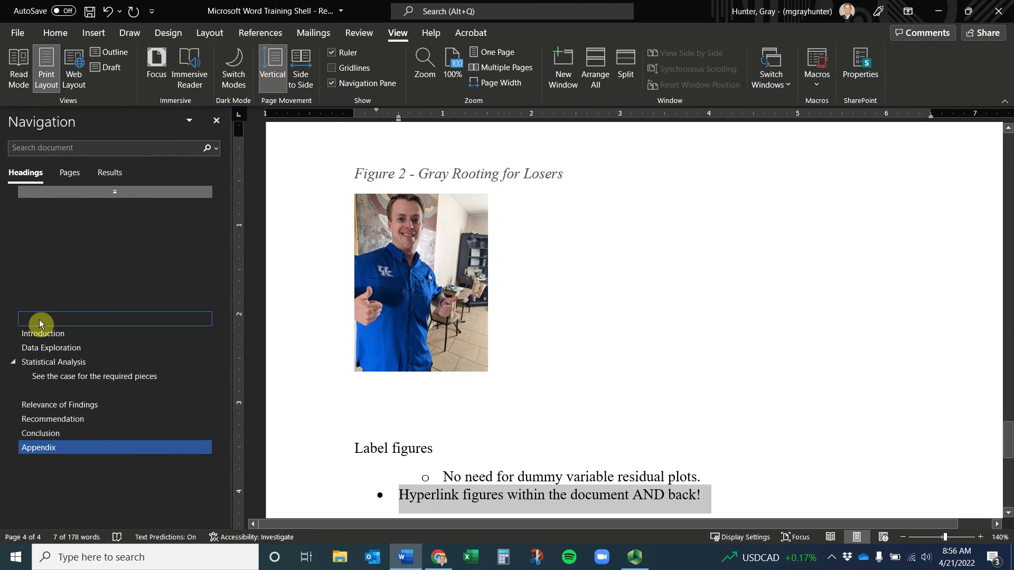
left_click(51, 335)
left_click(48, 348)
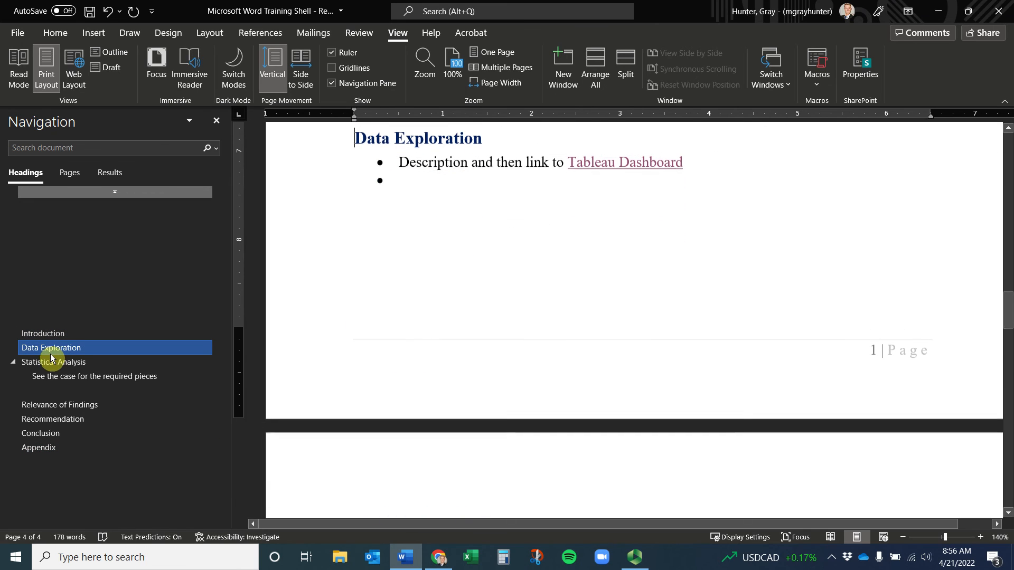
left_click(56, 364)
left_click(52, 405)
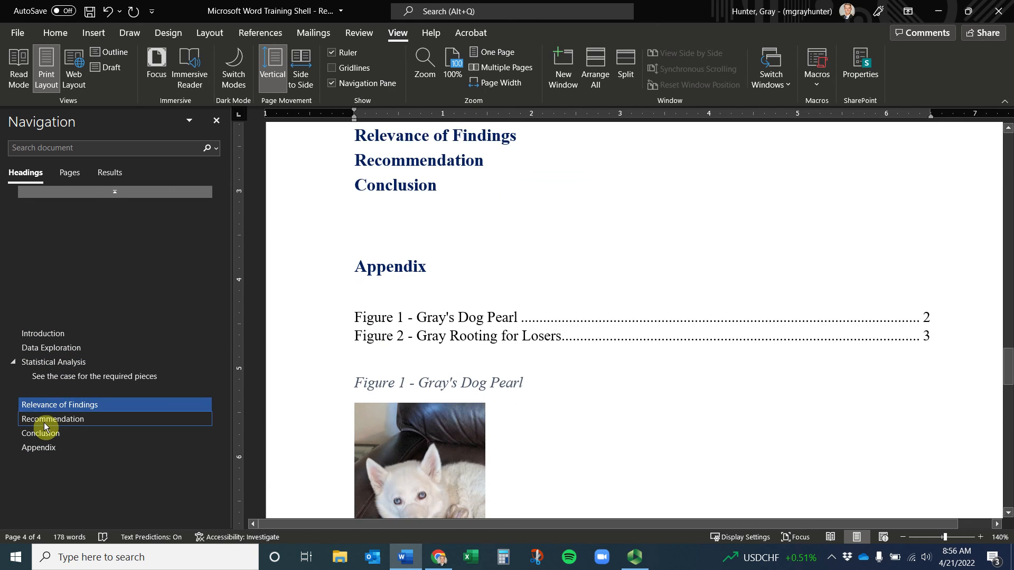
left_click(53, 419)
left_click(56, 436)
left_click(46, 449)
left_click(46, 433)
left_click(48, 417)
left_click(48, 405)
left_click(53, 376)
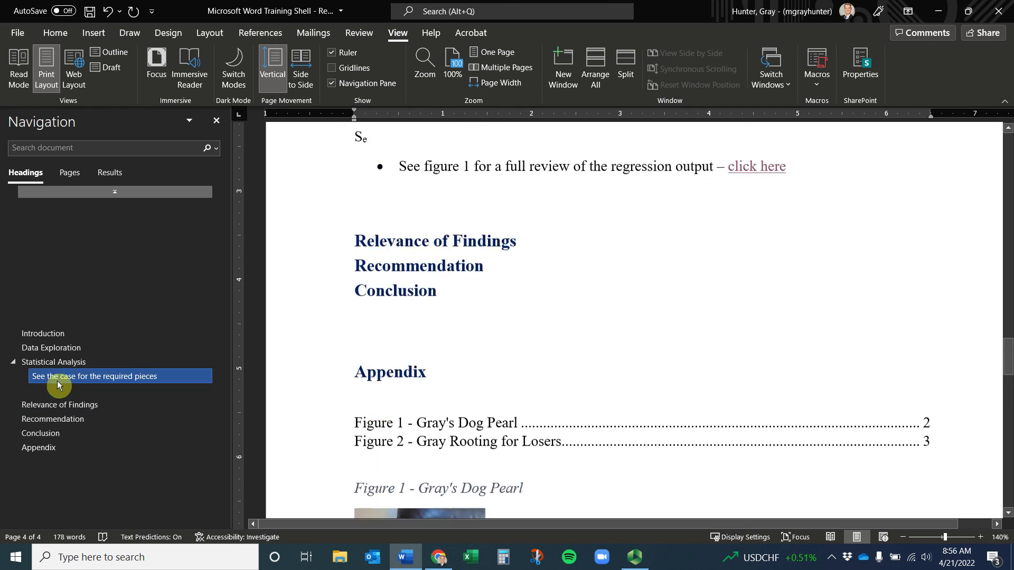
left_click(50, 363)
left_click(43, 336)
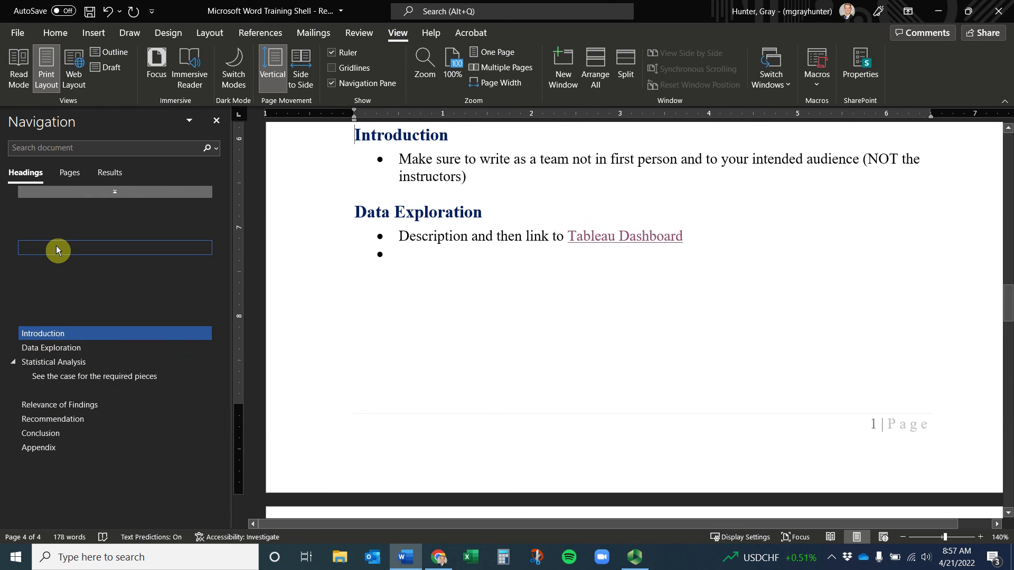
Check the Pages and Results lists, then return to headings and jump to the cover page
left_click(72, 175)
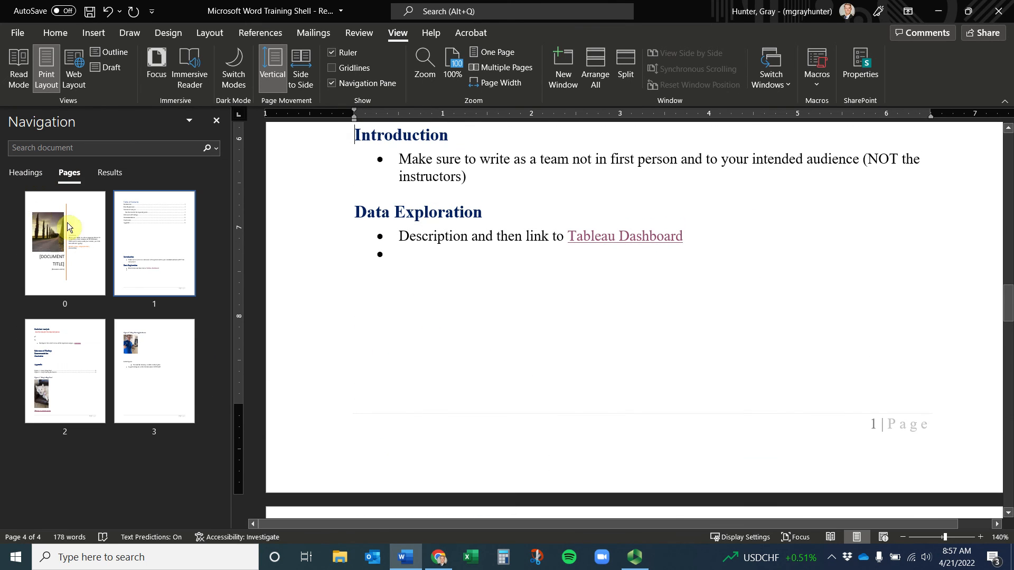
left_click(105, 175)
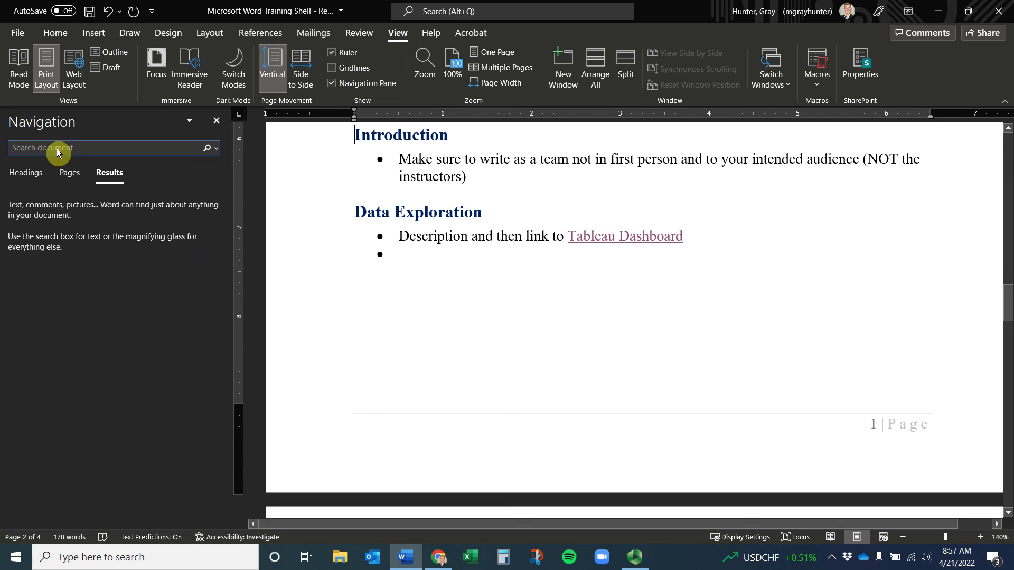
left_click(35, 176)
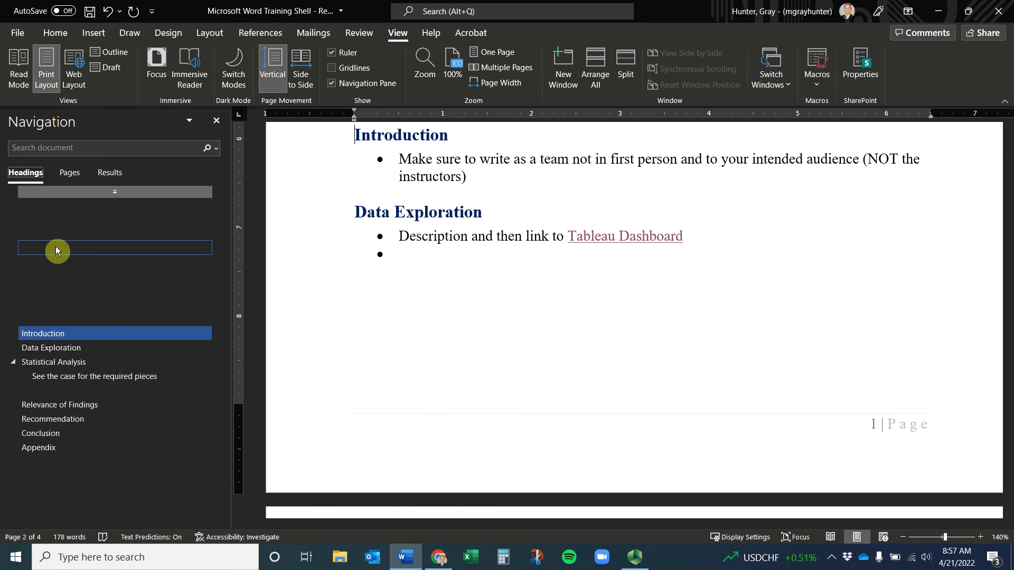
left_click(116, 193)
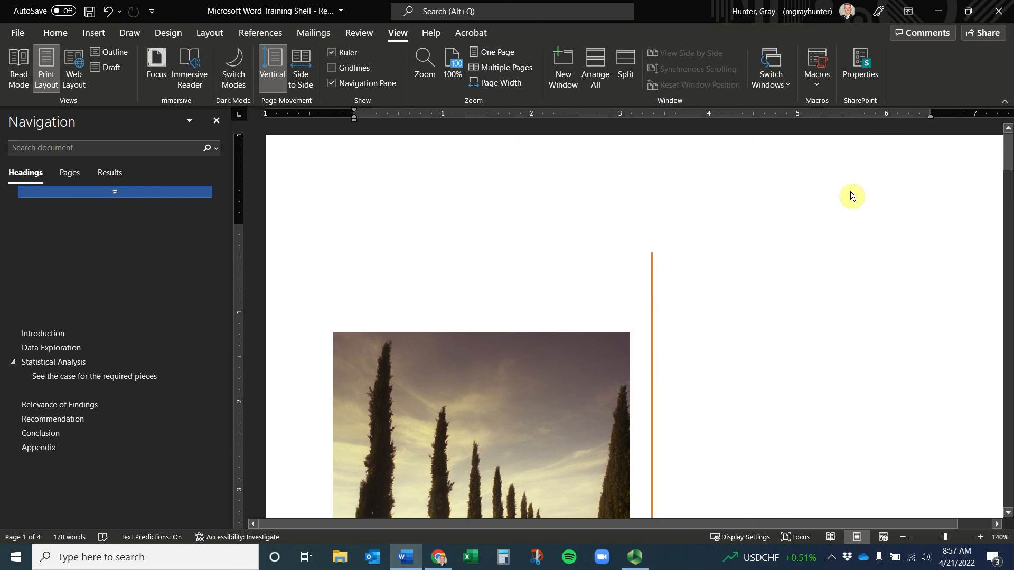
Close the Navigation Pane and insert a page break before the Introduction heading
left_click(216, 121)
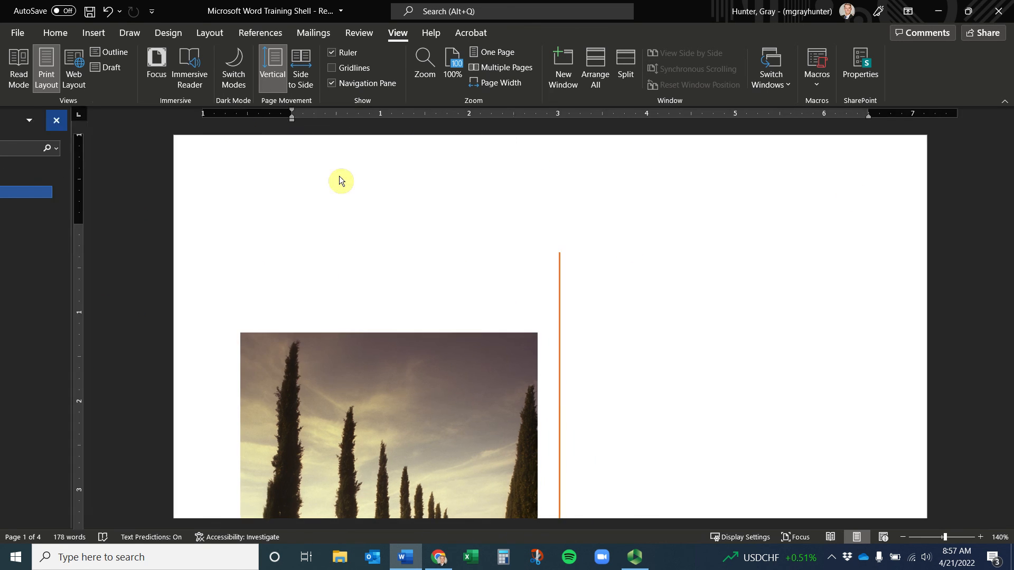
scroll(579, 290, "down", 5)
scroll(581, 286, "down", 10)
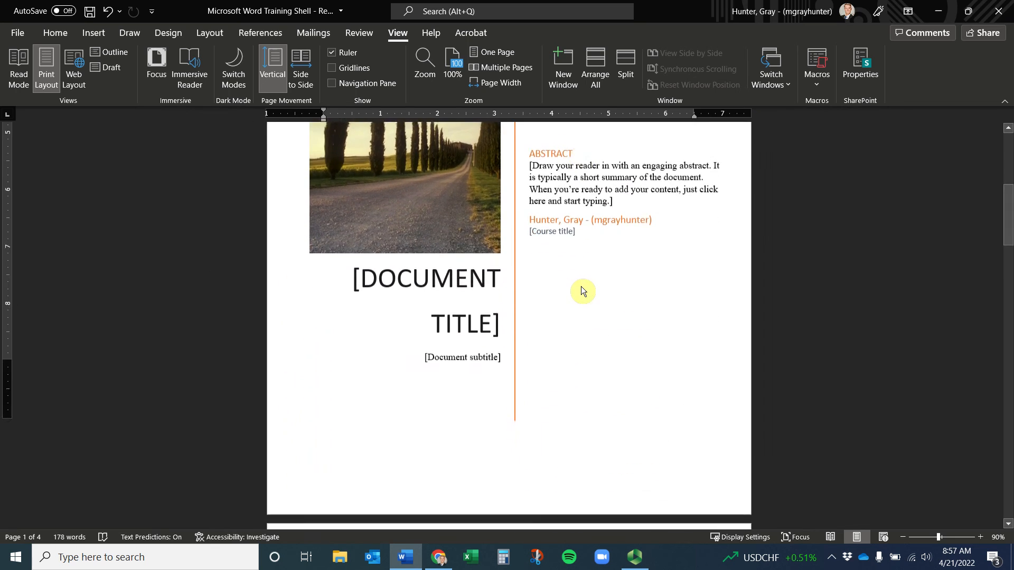
scroll(374, 255, "down", 3)
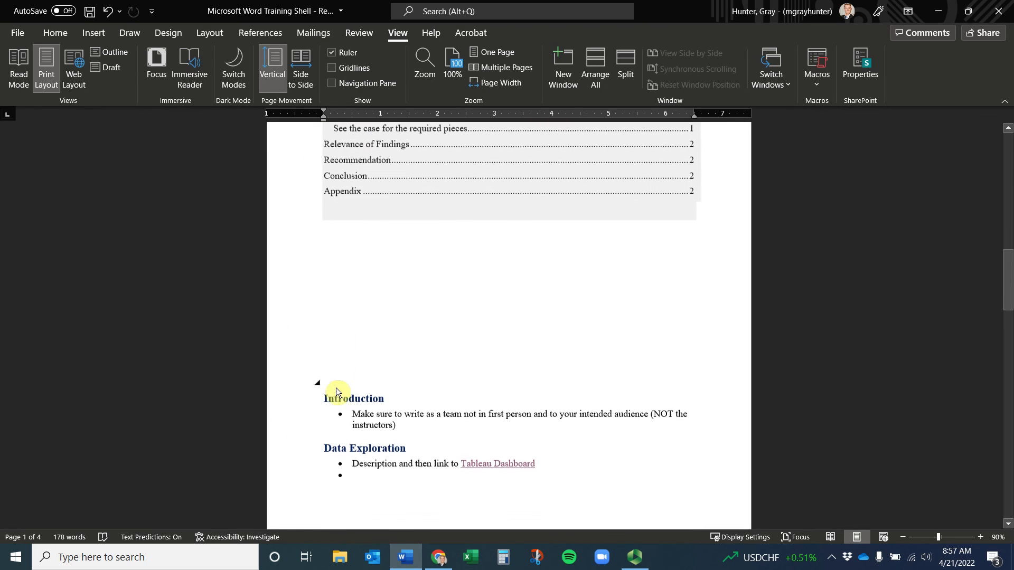
left_click(324, 395)
left_click(94, 35)
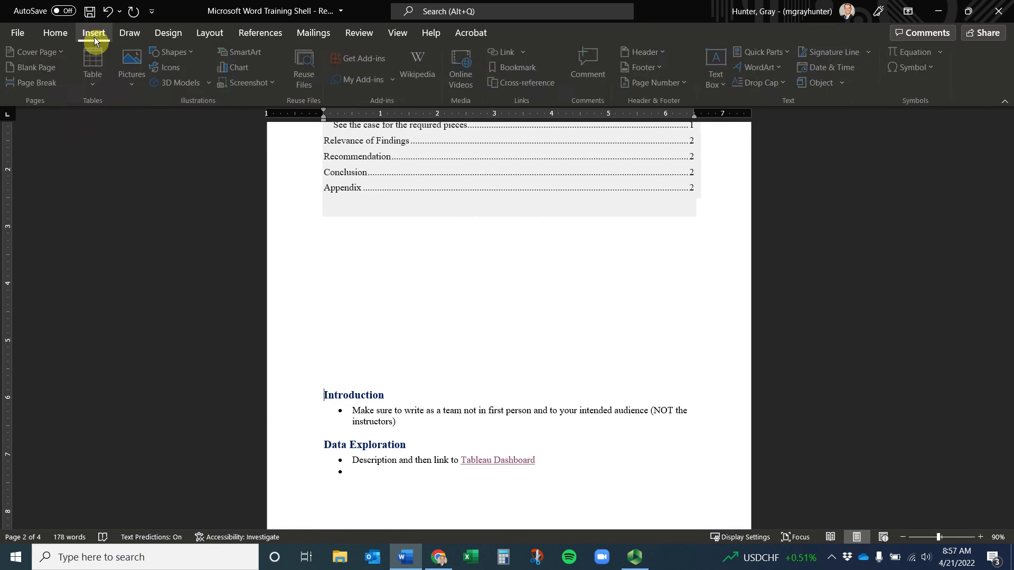
left_click(46, 86)
Update the entire table of contents so its page numbers are refreshed
scroll(487, 344, "down", 4)
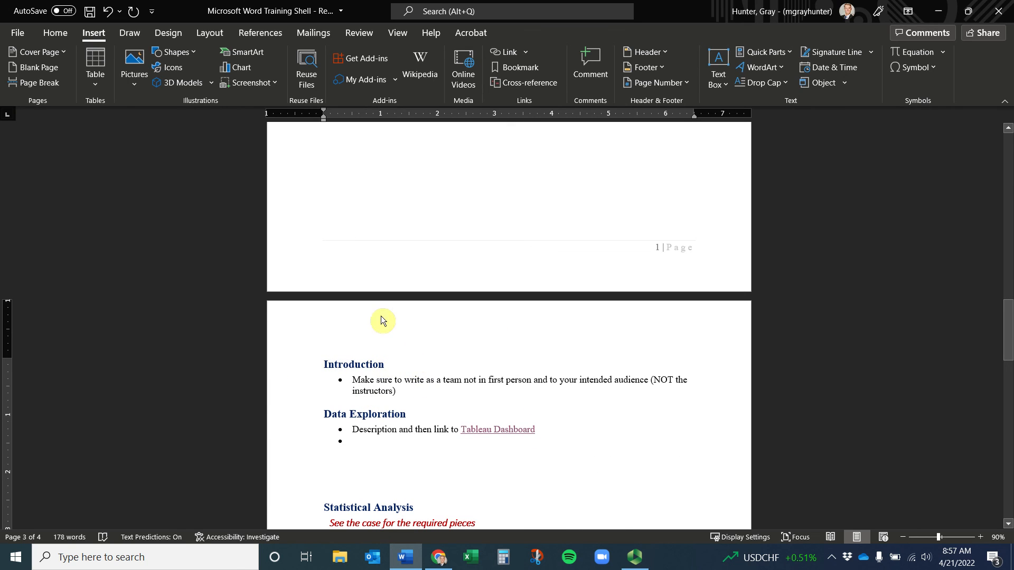
scroll(396, 207, "up", 8)
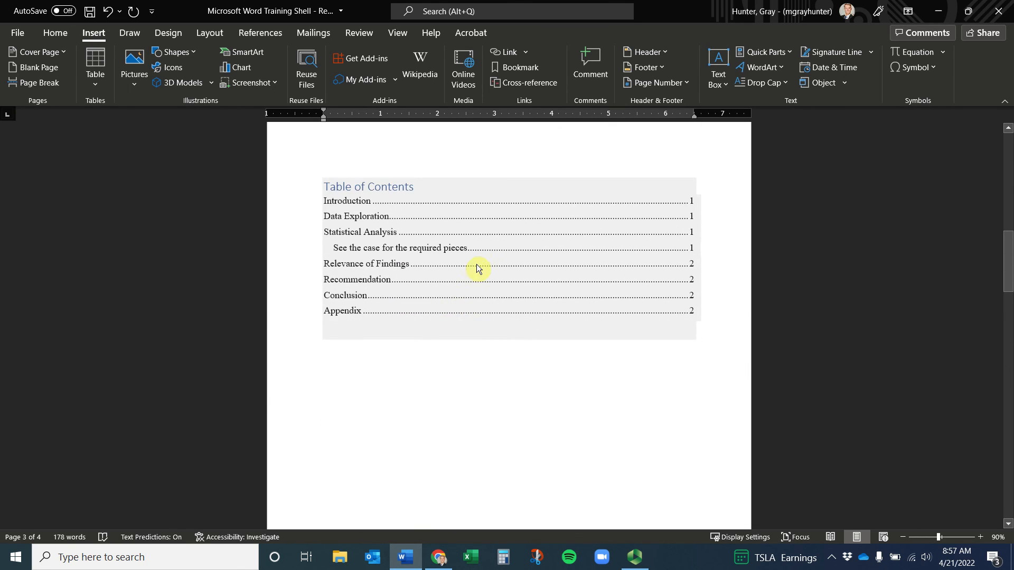
left_click(485, 246)
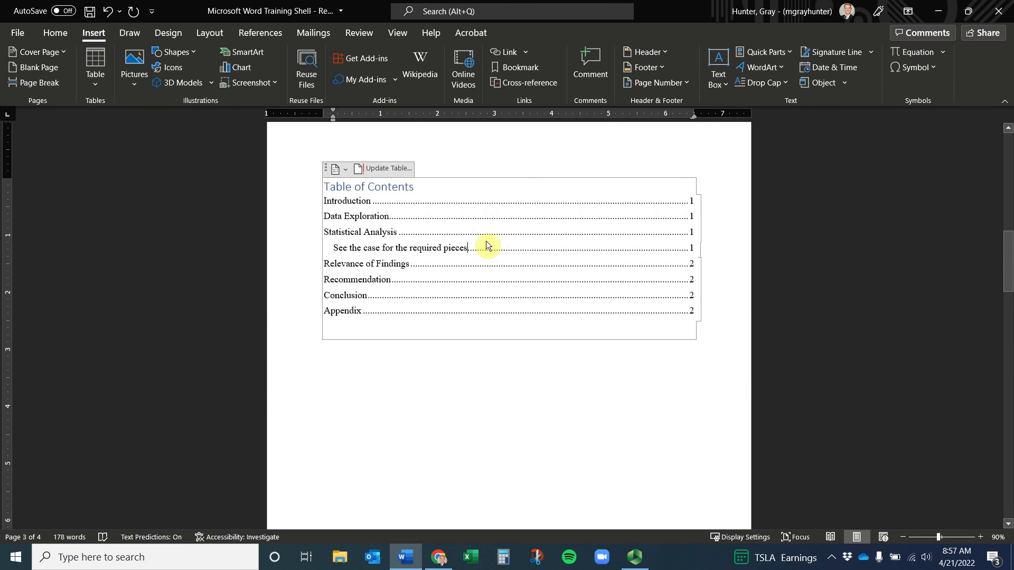
left_click(347, 172)
left_click(374, 170)
left_click(374, 170)
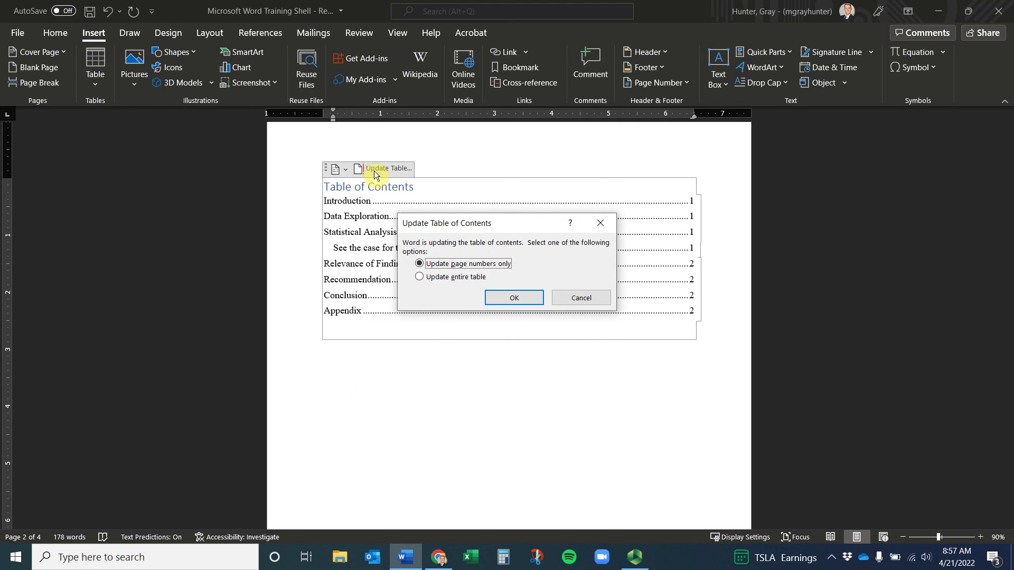
left_click(468, 276)
left_click(513, 298)
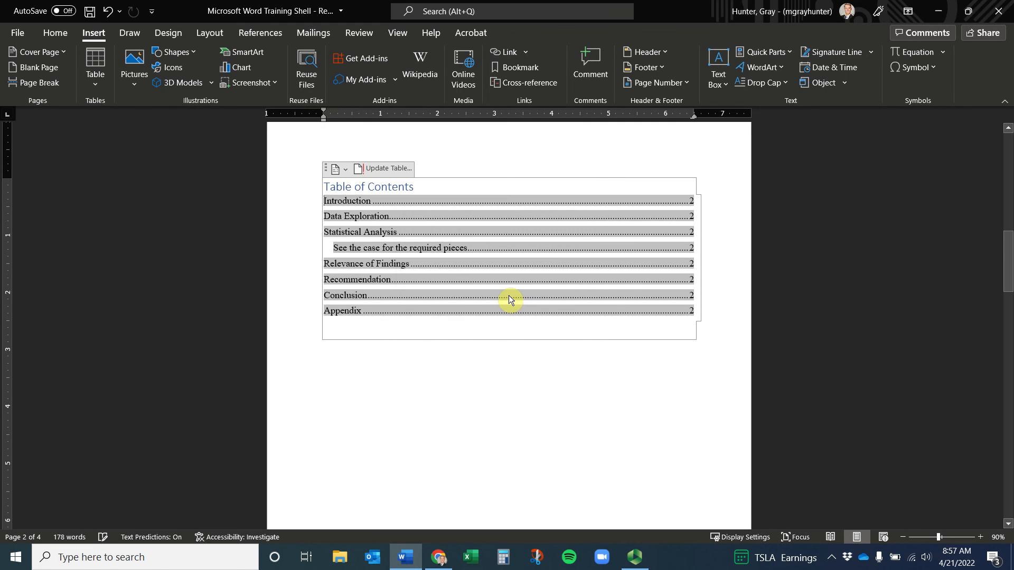
left_click(598, 393)
Follow the Appendix's Figure 1 table-of-figures entry to the Figure 1 photo and its return link
scroll(613, 320, "down", 4)
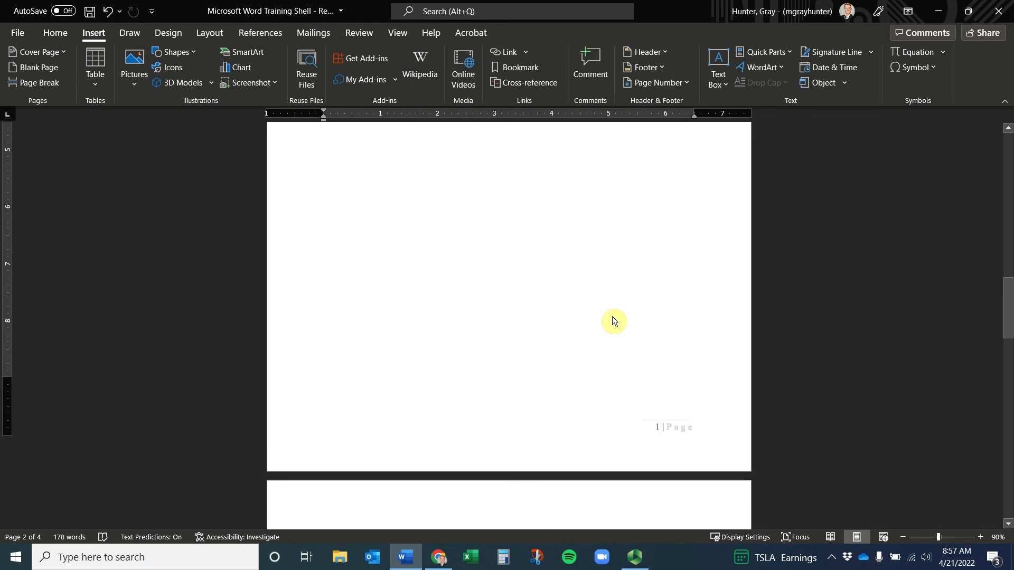
scroll(612, 320, "up", 3)
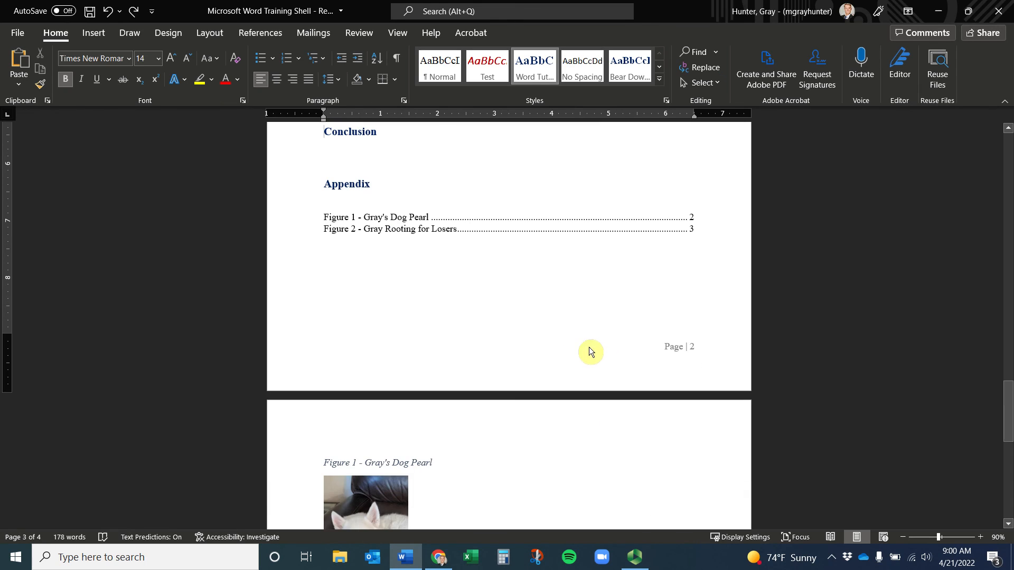
scroll(542, 367, "up", 6)
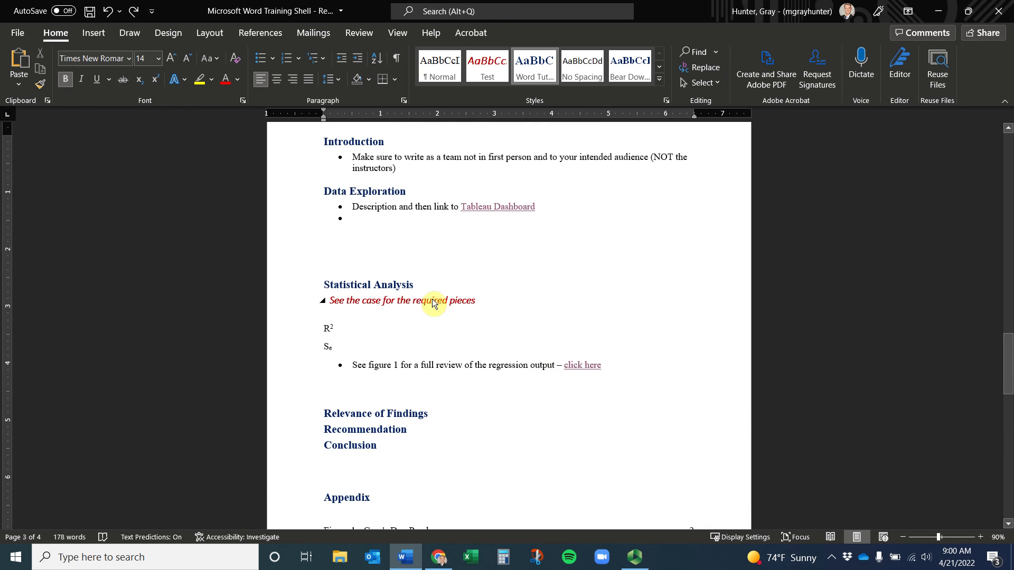
left_click(301, 285)
scroll(537, 386, "down", 4)
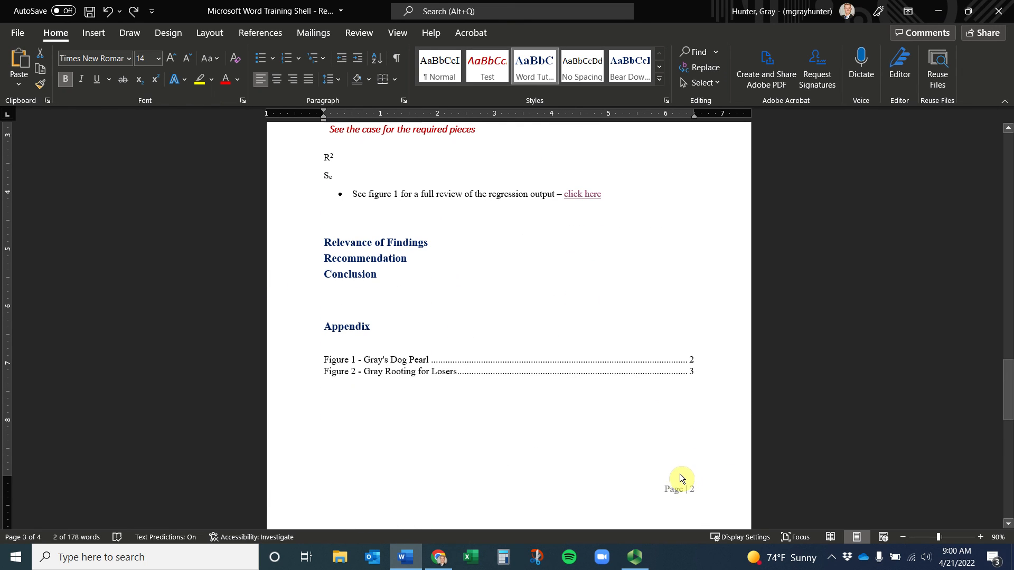
left_click(376, 362, "ctrl")
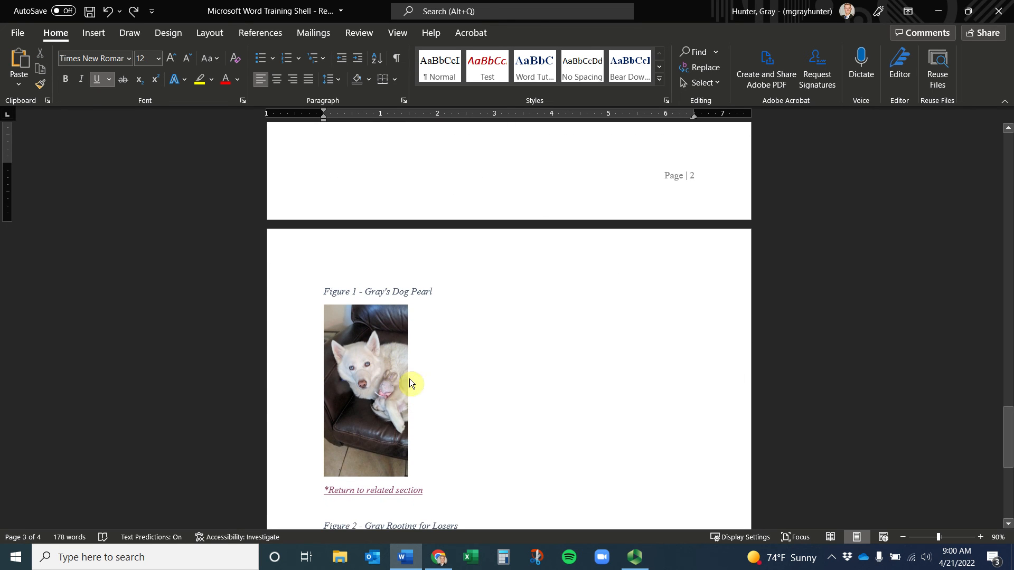
scroll(419, 170, "up", 8)
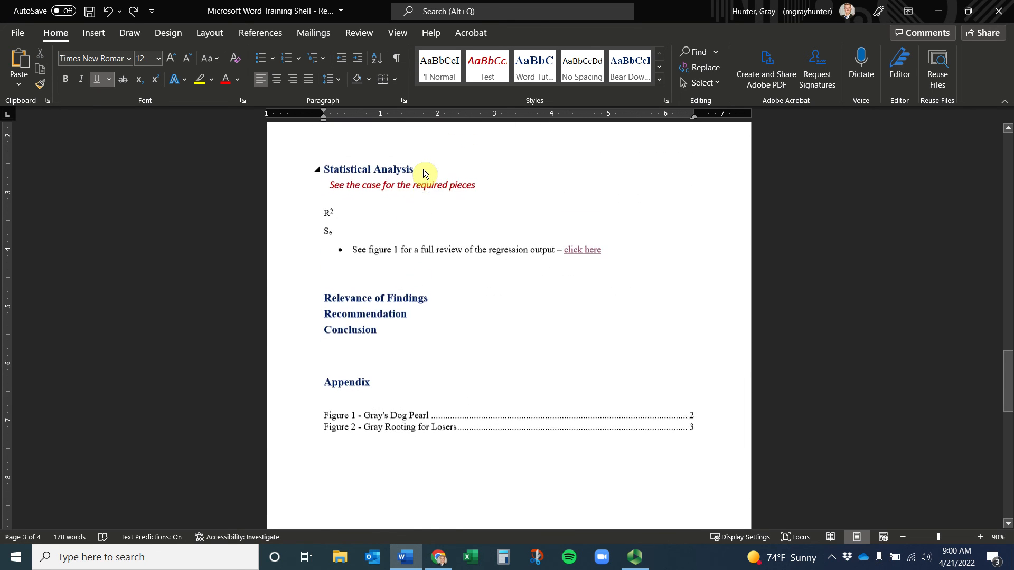
scroll(419, 185, "down", 9)
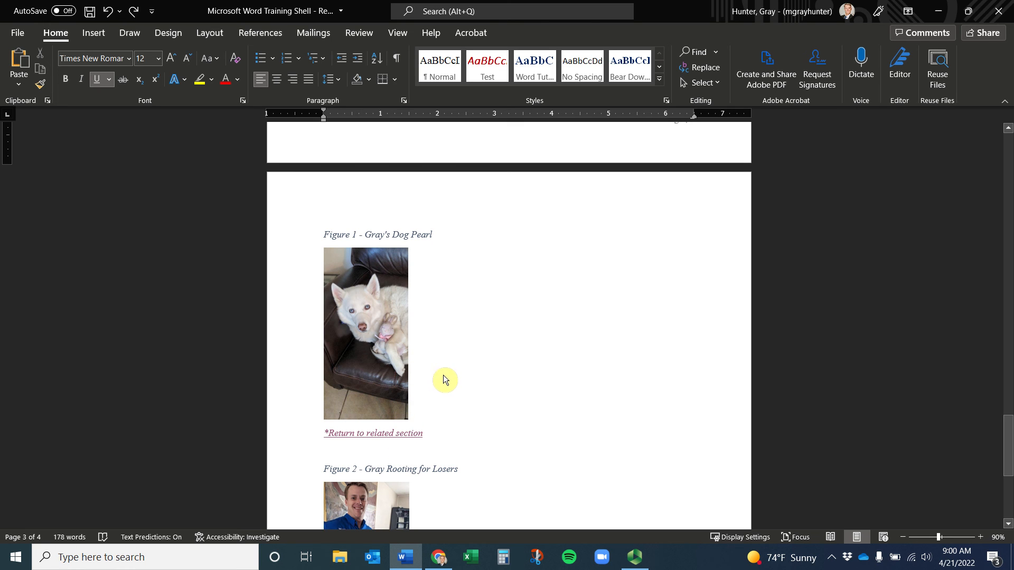
scroll(450, 319, "down", 3)
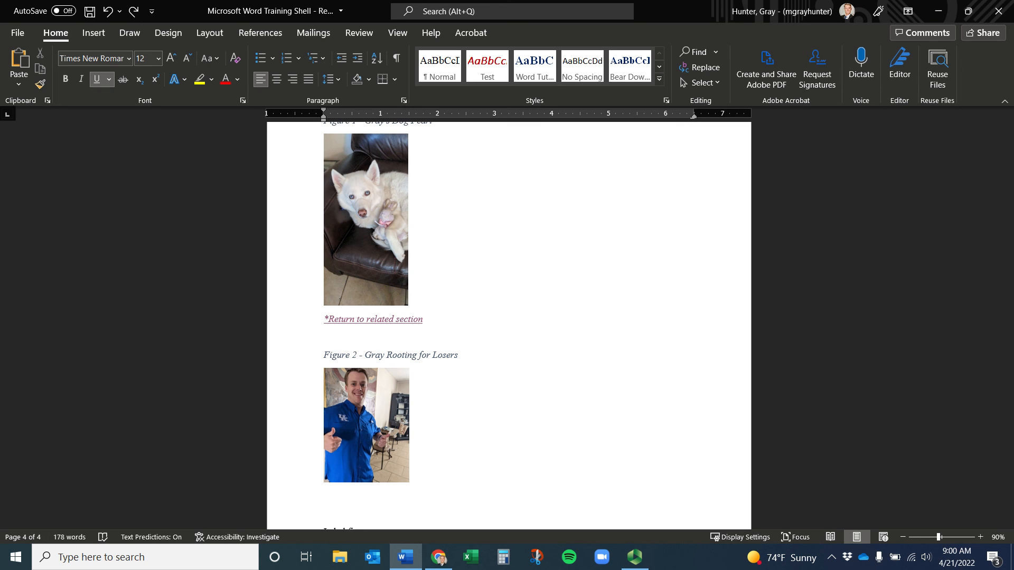
In the regression workbook, delete the duplicate 95.0% interval columns L and M
key("F10")
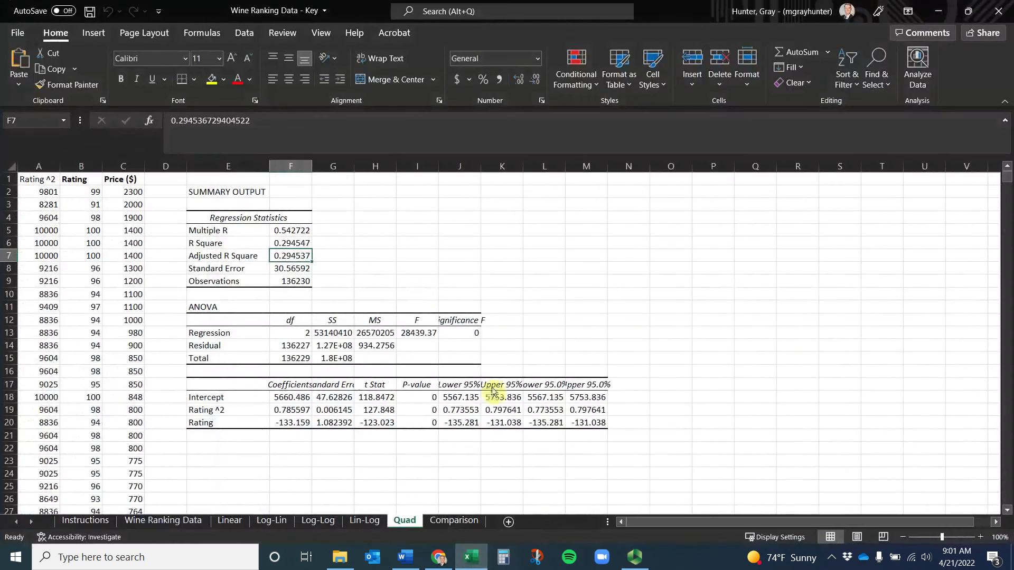
left_click_drag(268, 166, 218, 169)
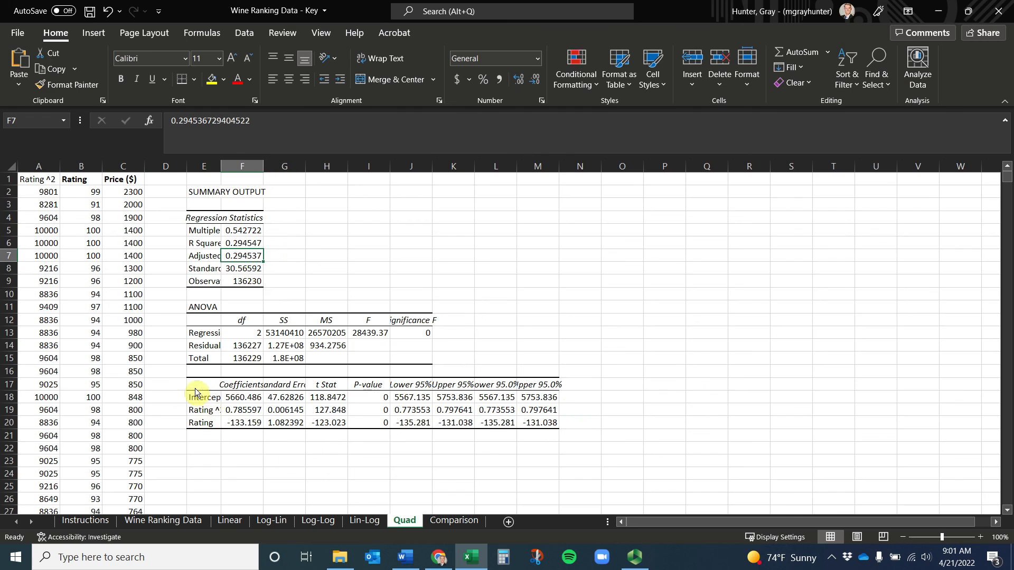
left_click_drag(201, 392, 488, 425)
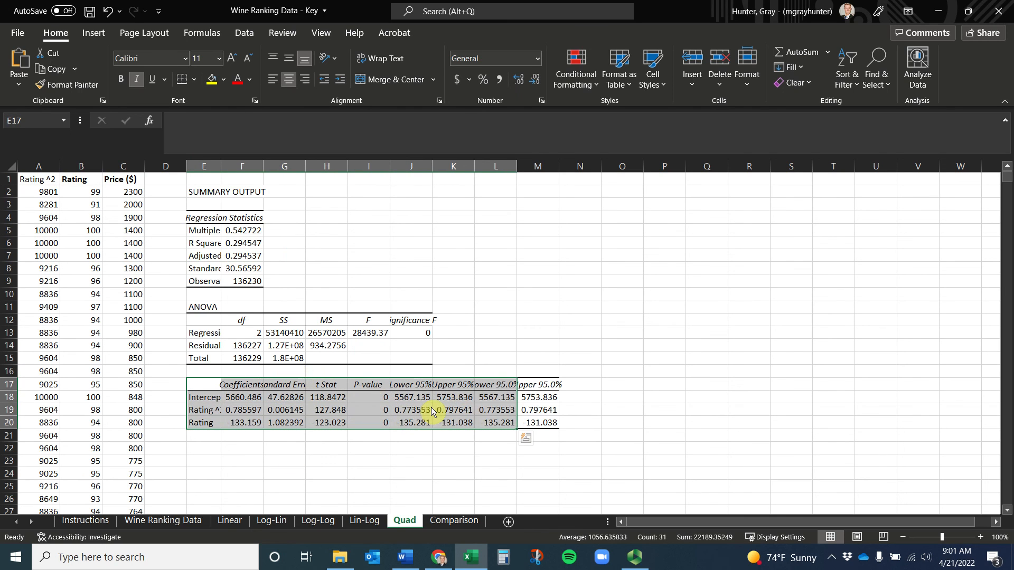
left_click(453, 448)
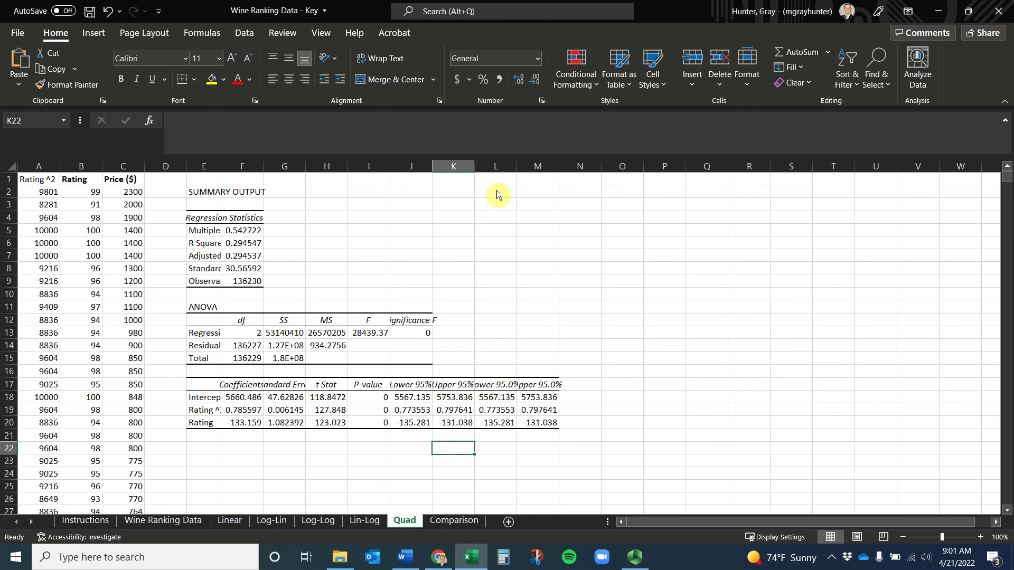
left_click_drag(487, 166, 538, 165)
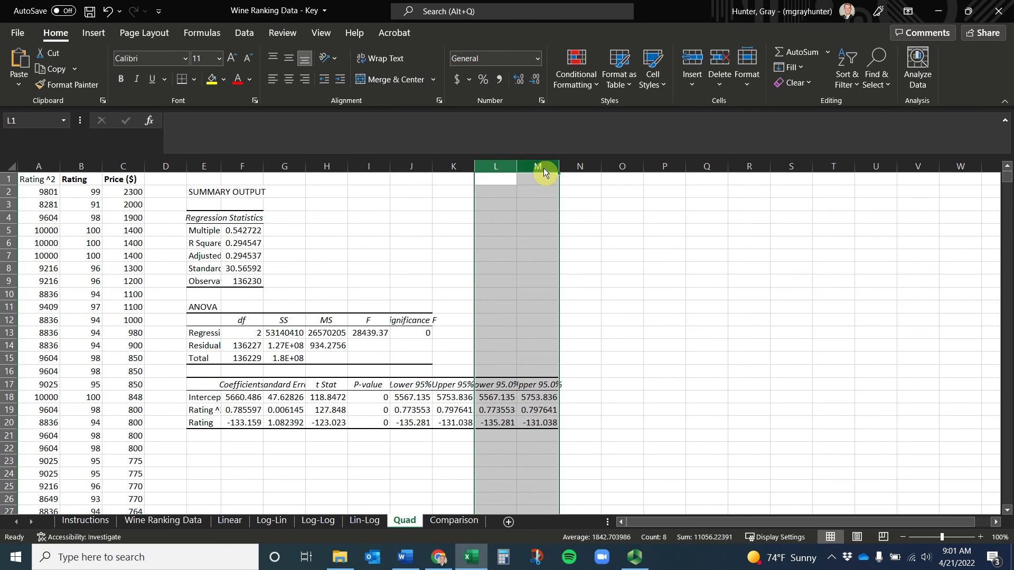
right_click(544, 168)
left_click(599, 306)
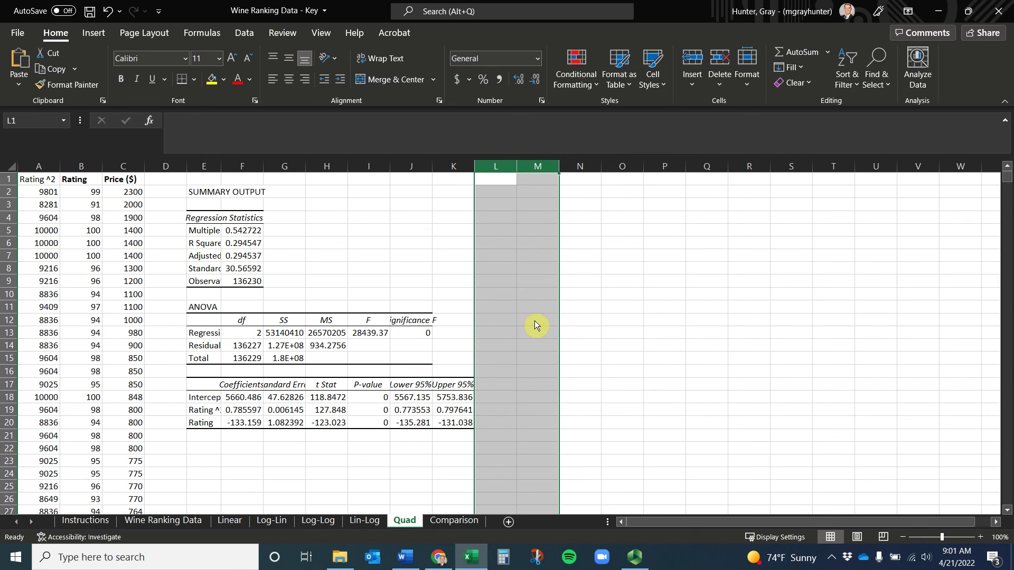
AutoFit columns E through K to their contents
left_click_drag(205, 166, 460, 166)
scroll(338, 365, "down", 5)
scroll(335, 376, "up", 5)
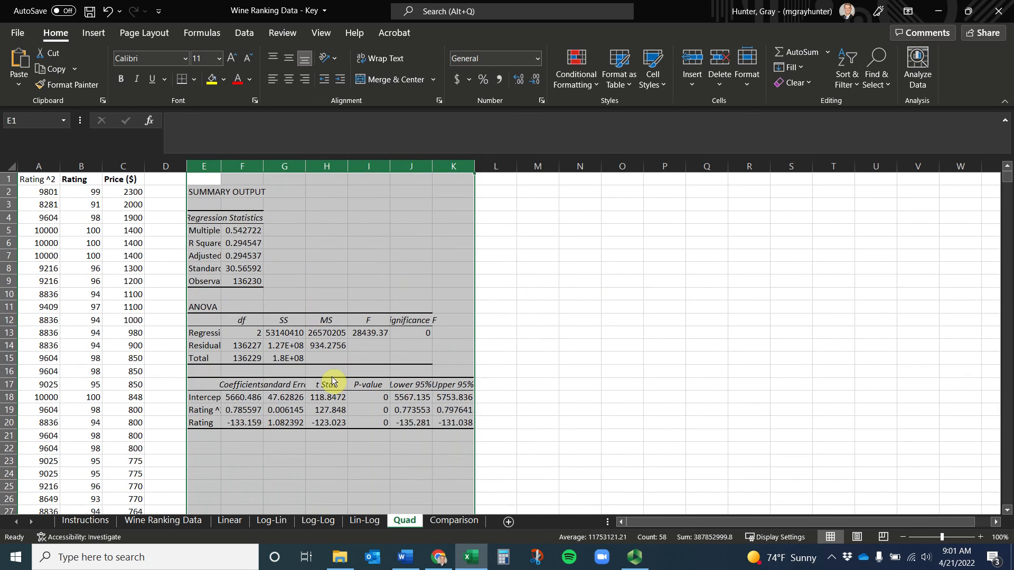
double_click(221, 166)
left_click(361, 423)
Copy the regression output range E4:K20
left_click_drag(240, 401, 243, 418)
left_click_drag(295, 386, 616, 381)
left_click_drag(228, 217, 611, 426)
key("ctrl+c")
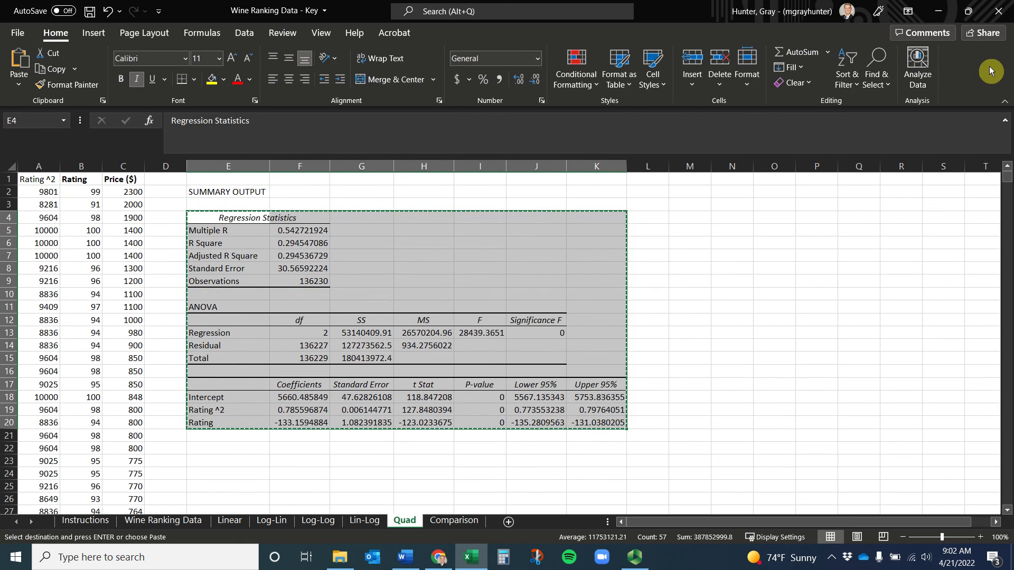
Return to Word and delete the Figure 2 photo
left_click(939, 11)
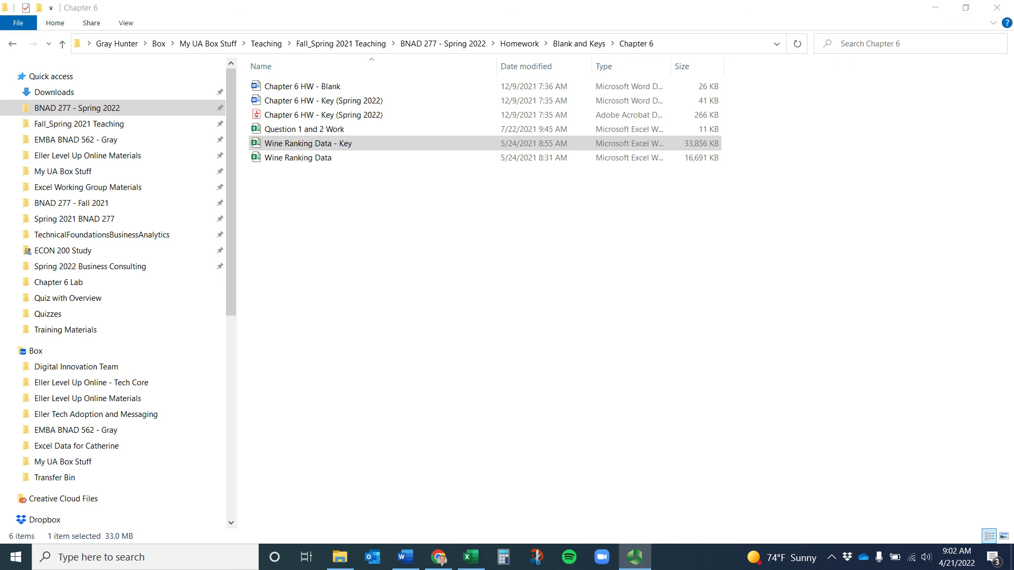
left_click(997, 8)
scroll(389, 328, "down", 3)
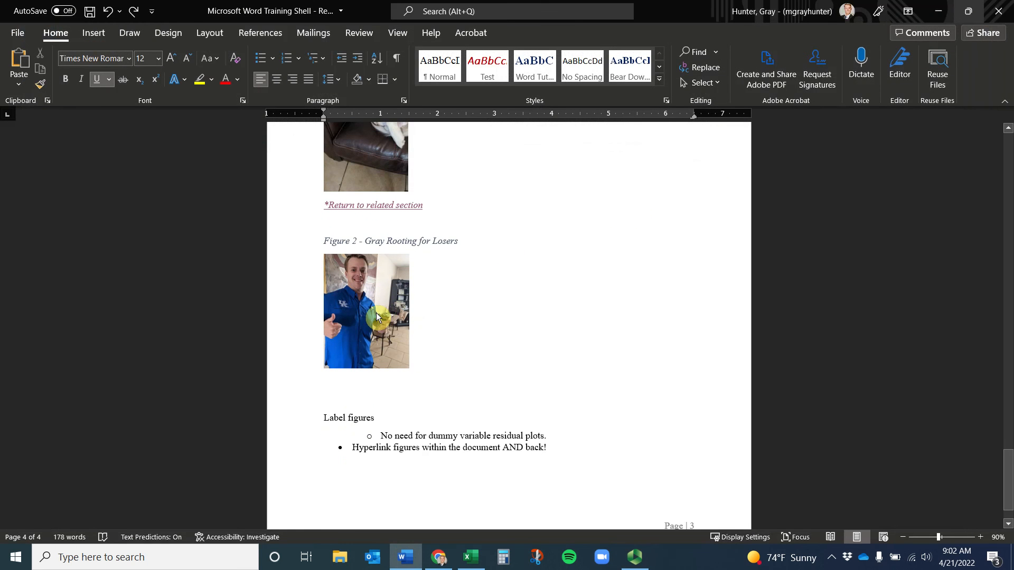
left_click(376, 312)
key("Delete")
Paste the copied regression output as a picture under the Figure 2 caption
right_click(369, 257)
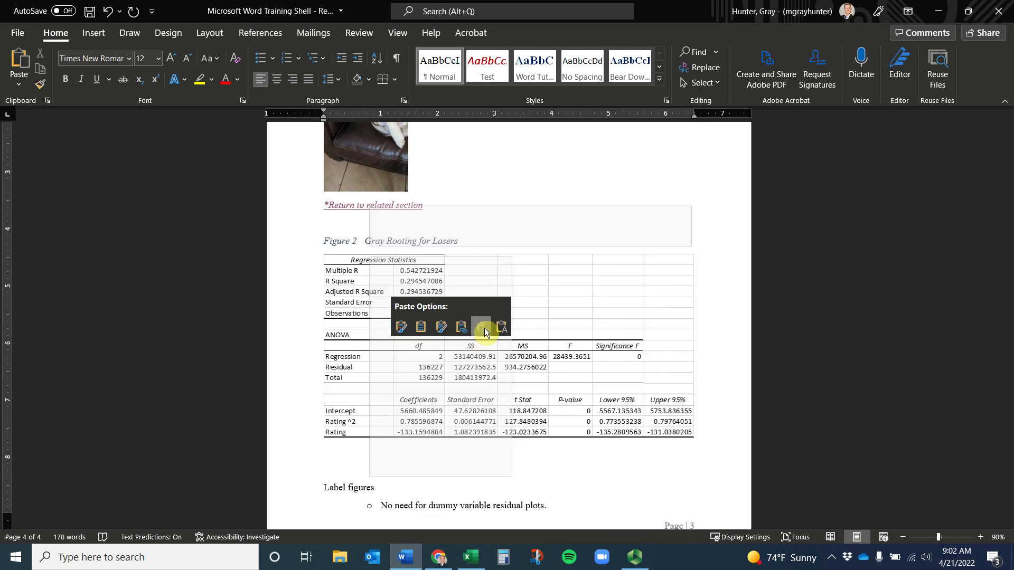
left_click(484, 328)
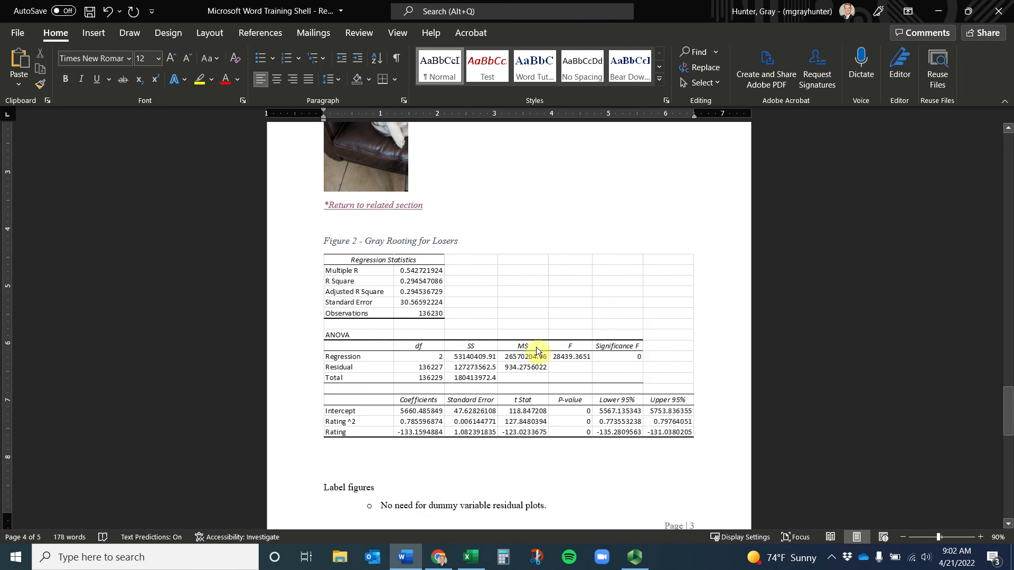
left_click(464, 374)
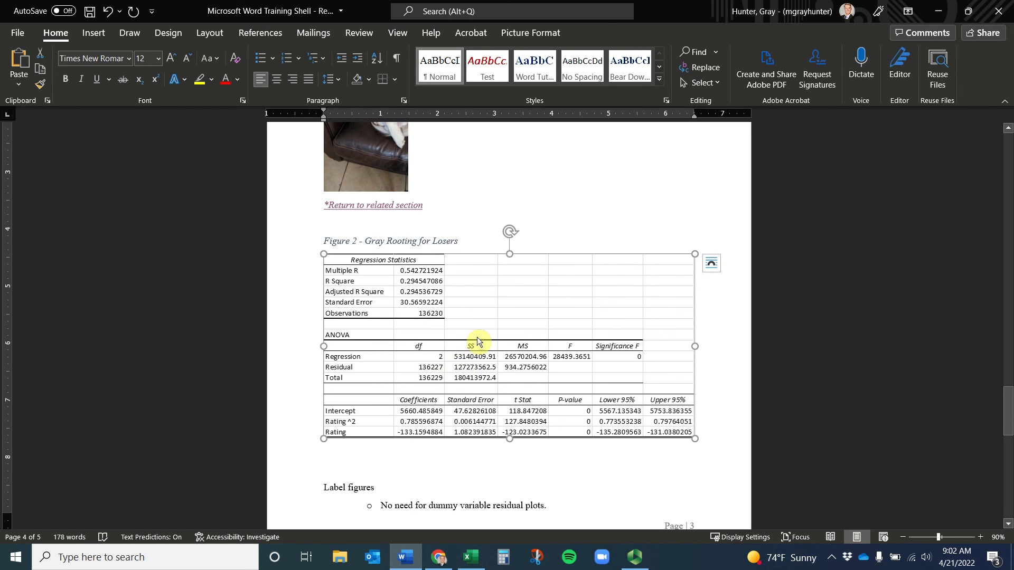
left_click(535, 31)
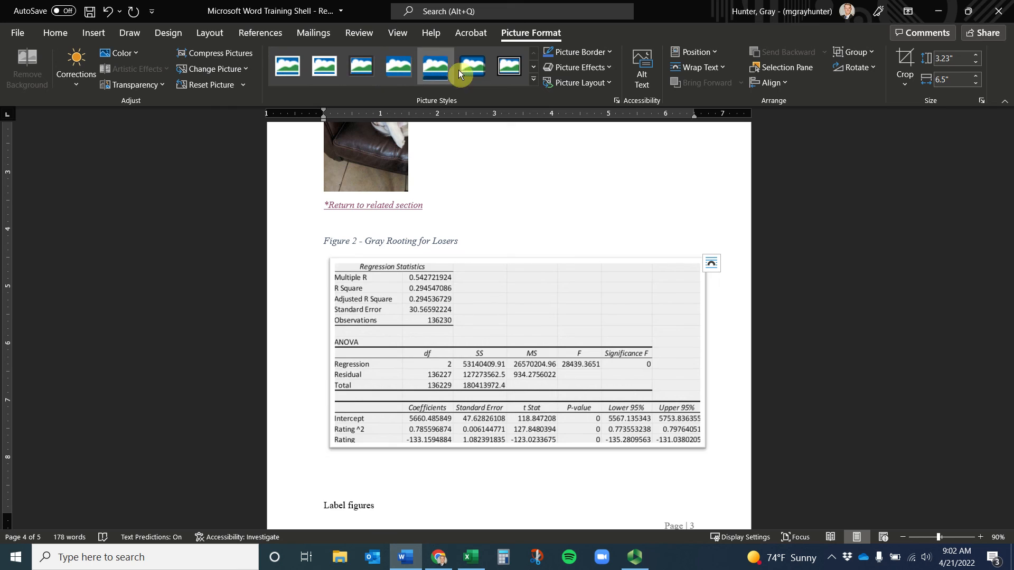
Try the tilted white-frame picture style on the table, then undo it
left_click(533, 79)
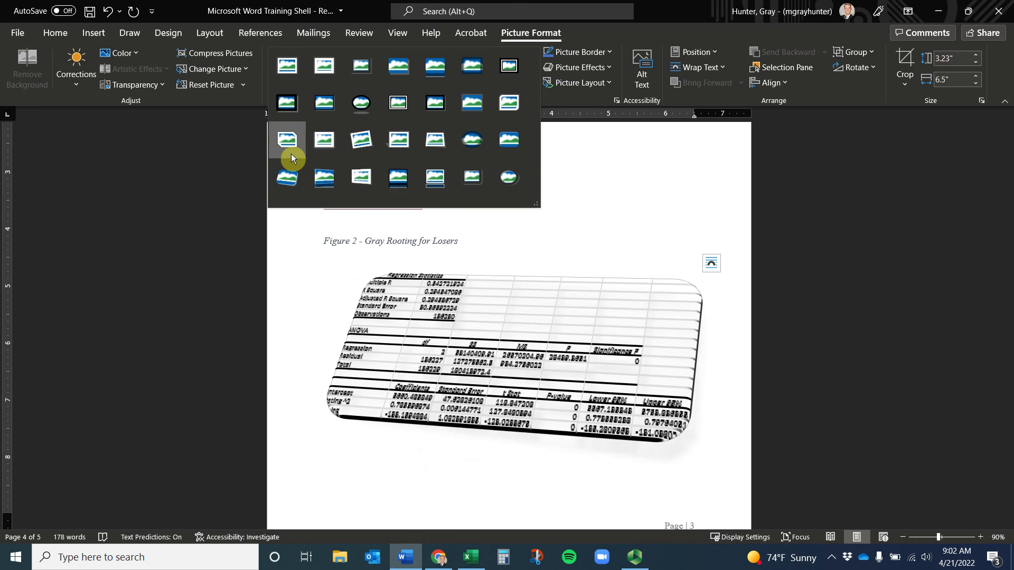
left_click(356, 153)
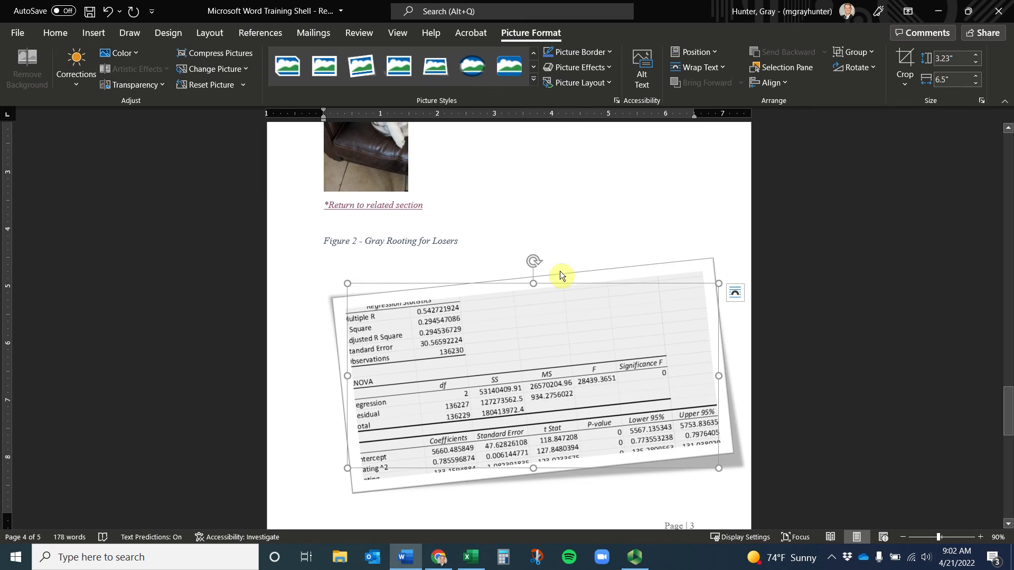
key("ctrl+z")
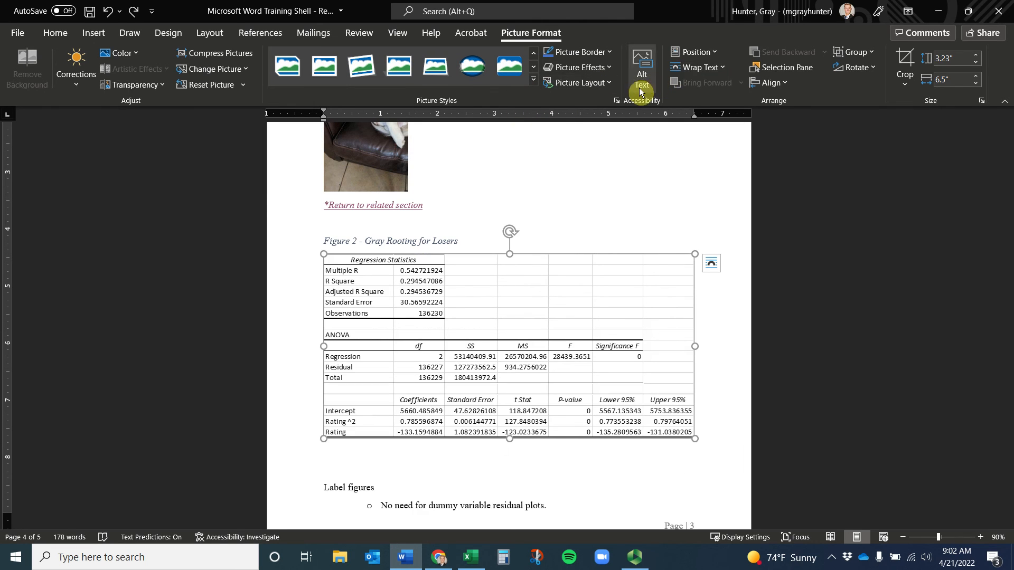
Give the regression picture a black 3 pt border
left_click(595, 53)
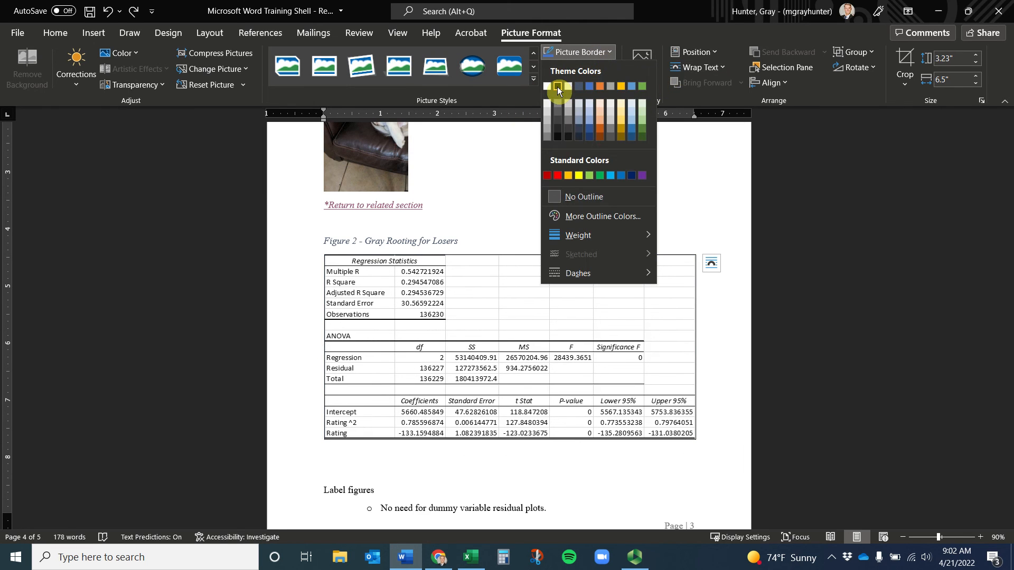
left_click(557, 87)
left_click(578, 57)
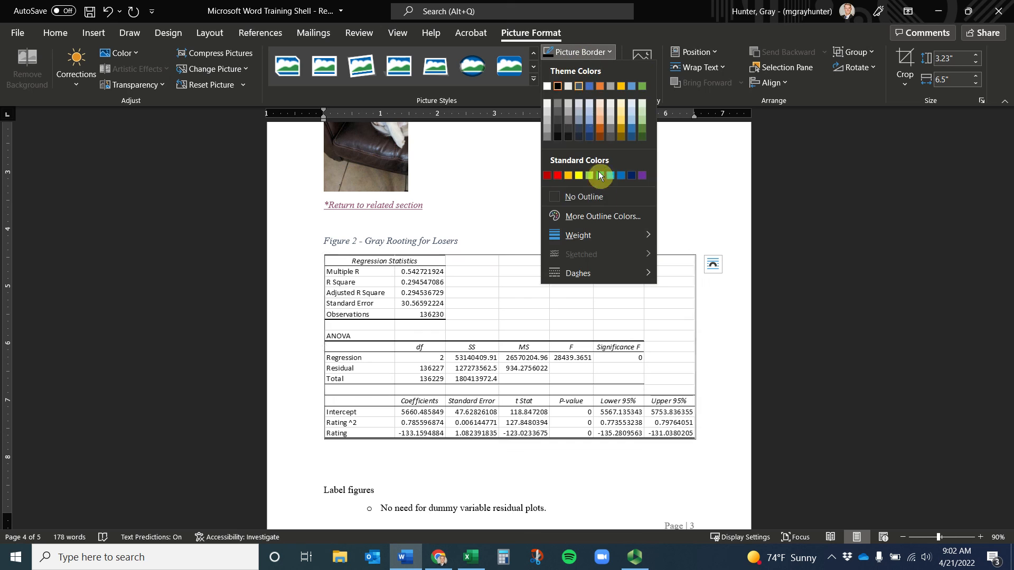
mouse_move(610, 239)
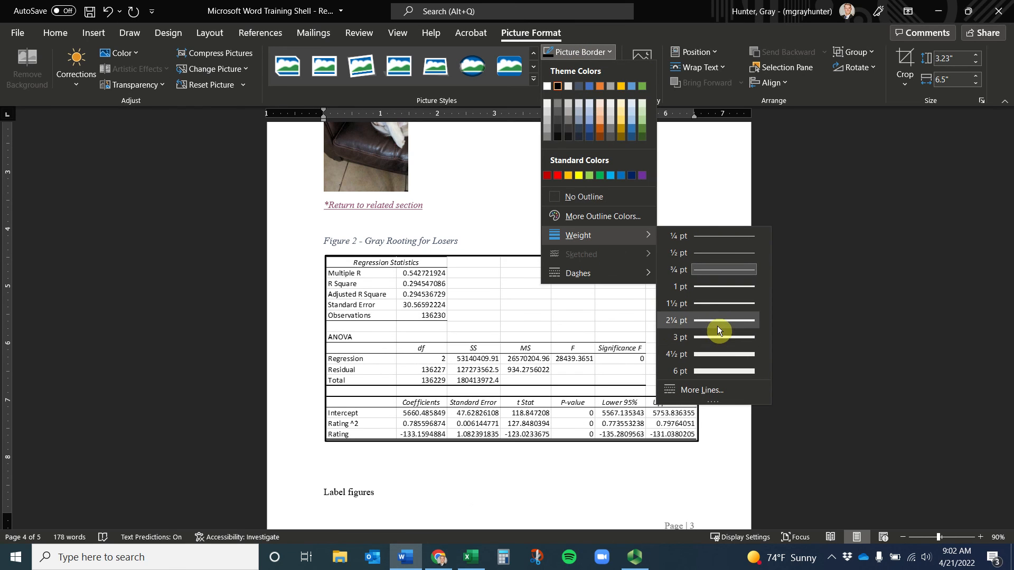
left_click(718, 328)
left_click(549, 459)
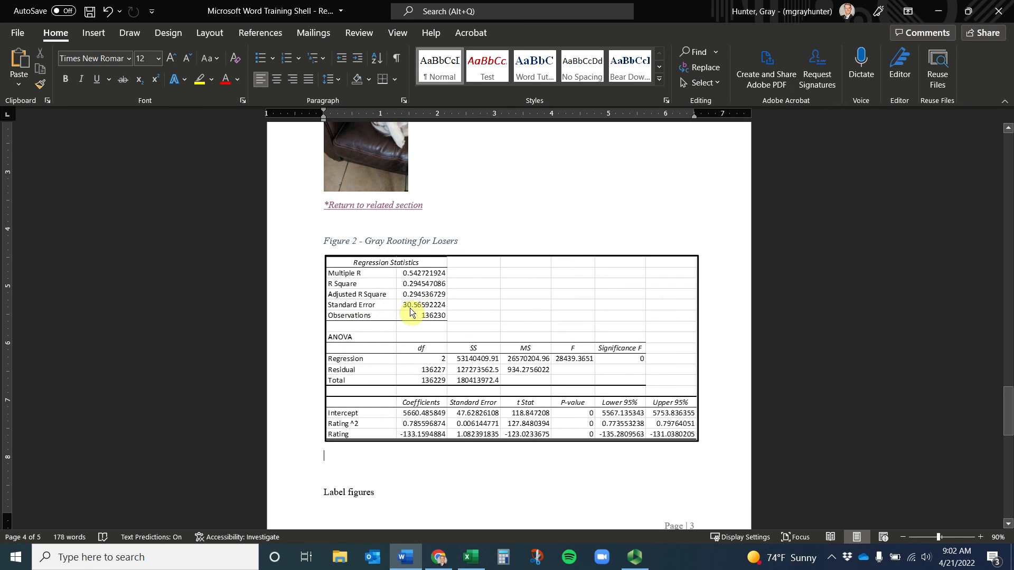
scroll(410, 311, "down", 1)
scroll(410, 311, "down", 4)
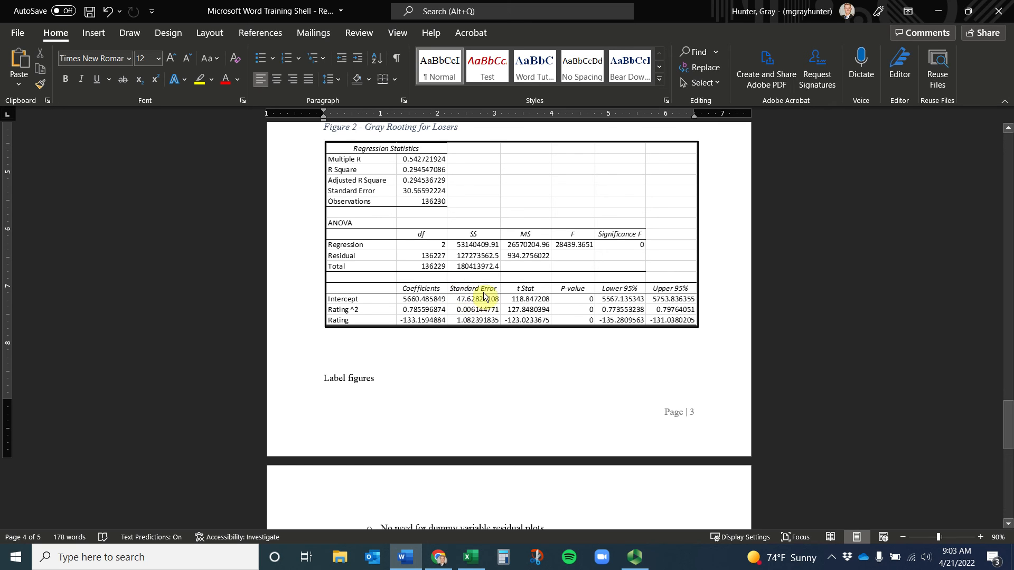
scroll(658, 328, "down", 1)
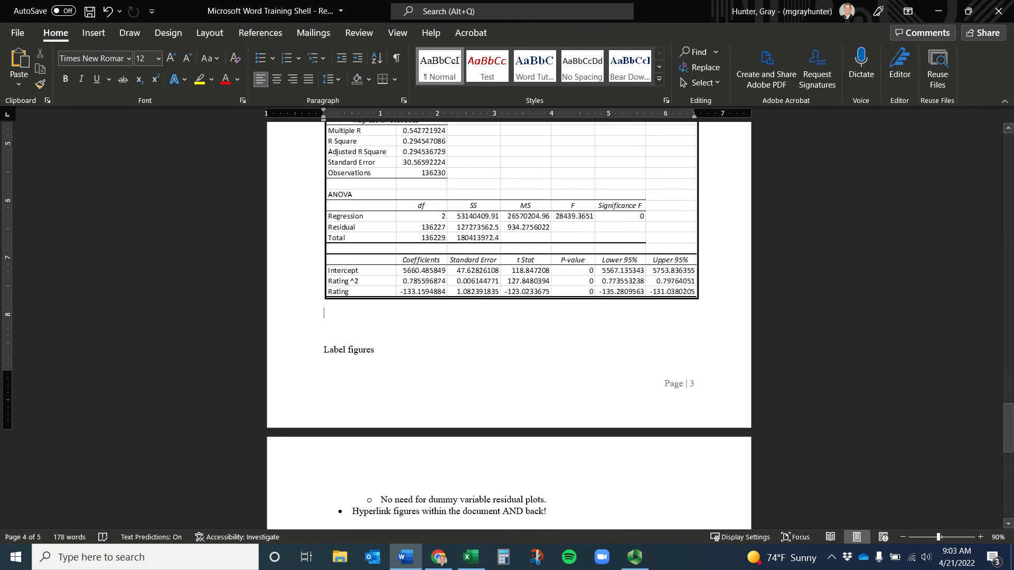